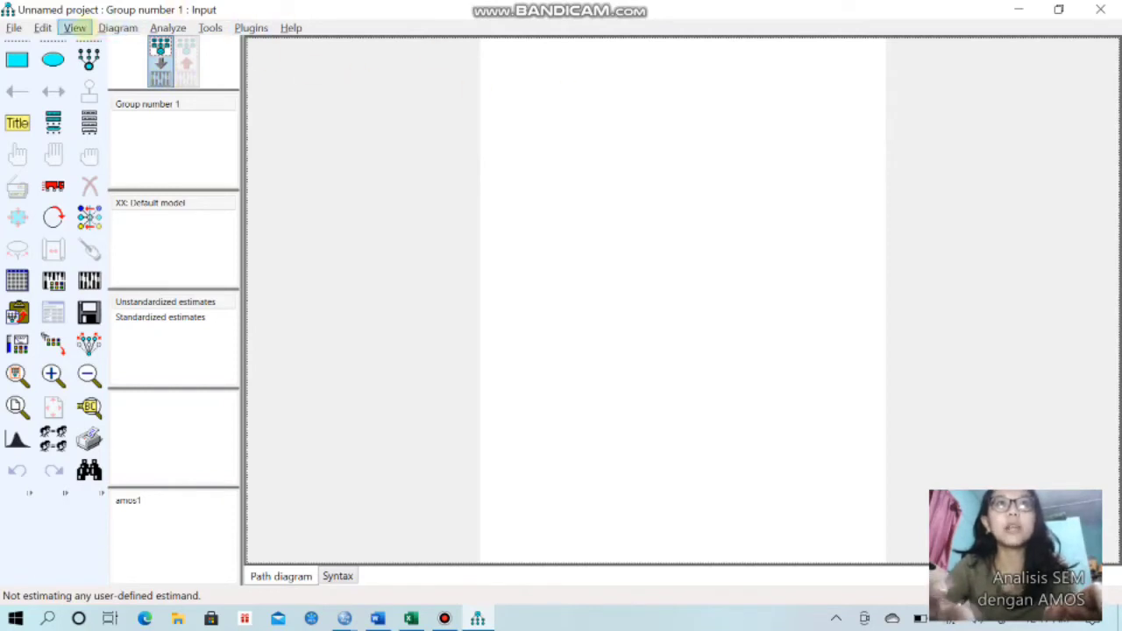
- Set the diagram's page layout to the Landscape - Legal paper size
click(75, 27)
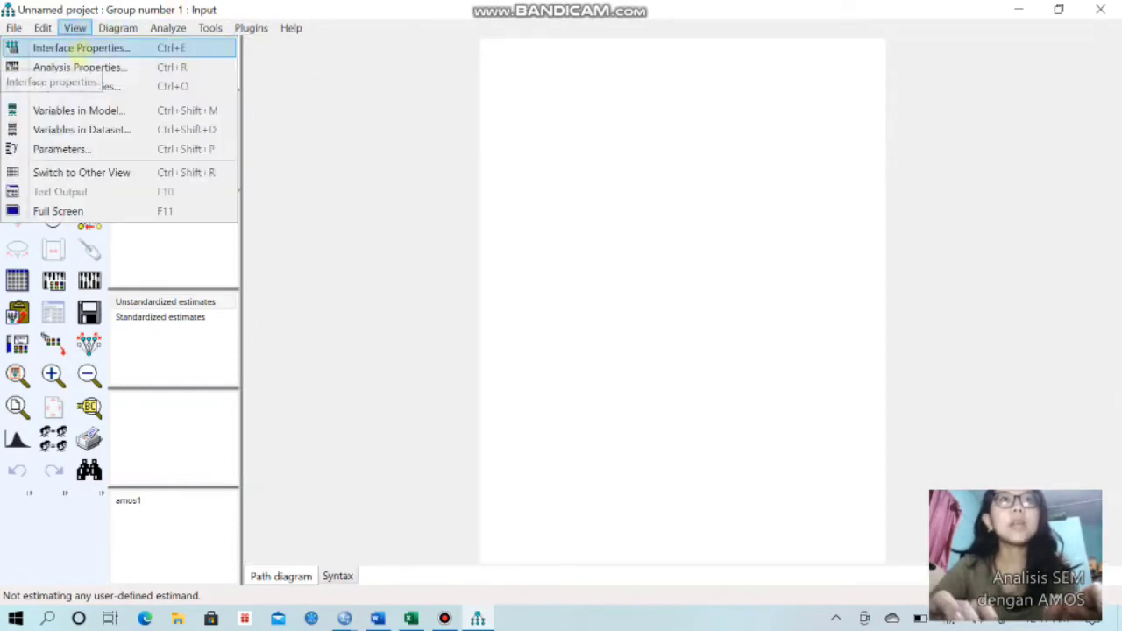
click(77, 48)
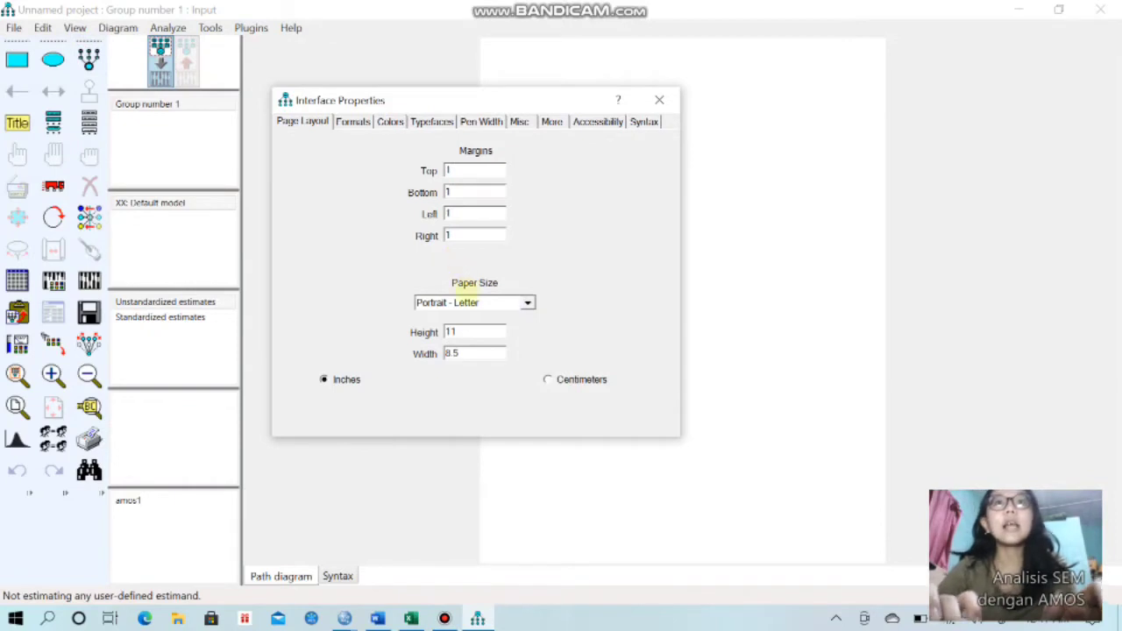
click(517, 302)
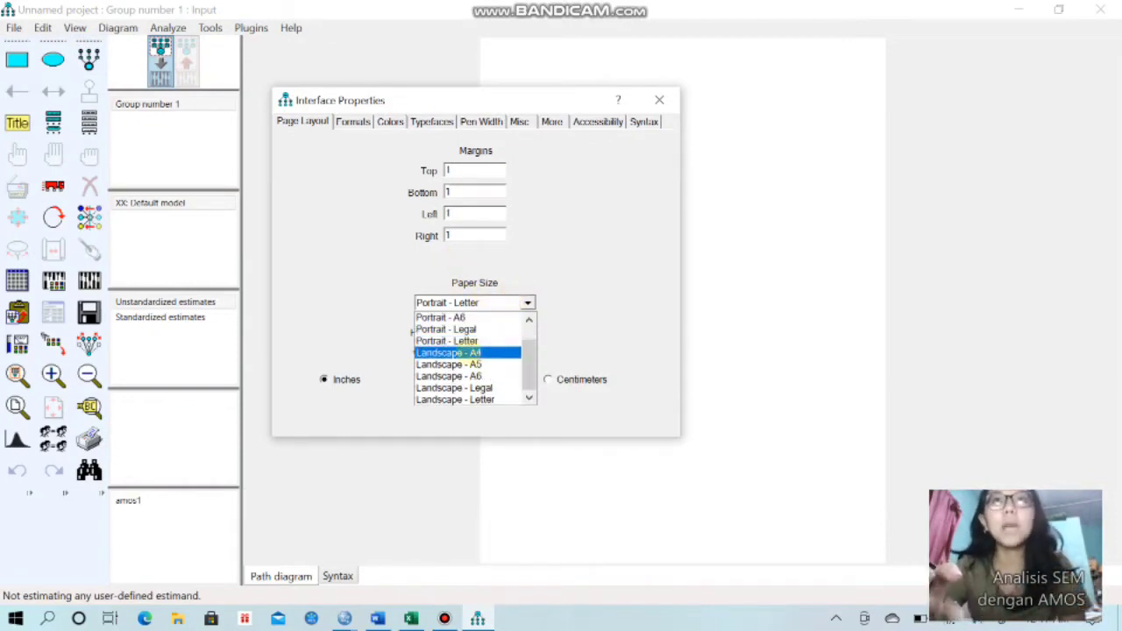
click(481, 388)
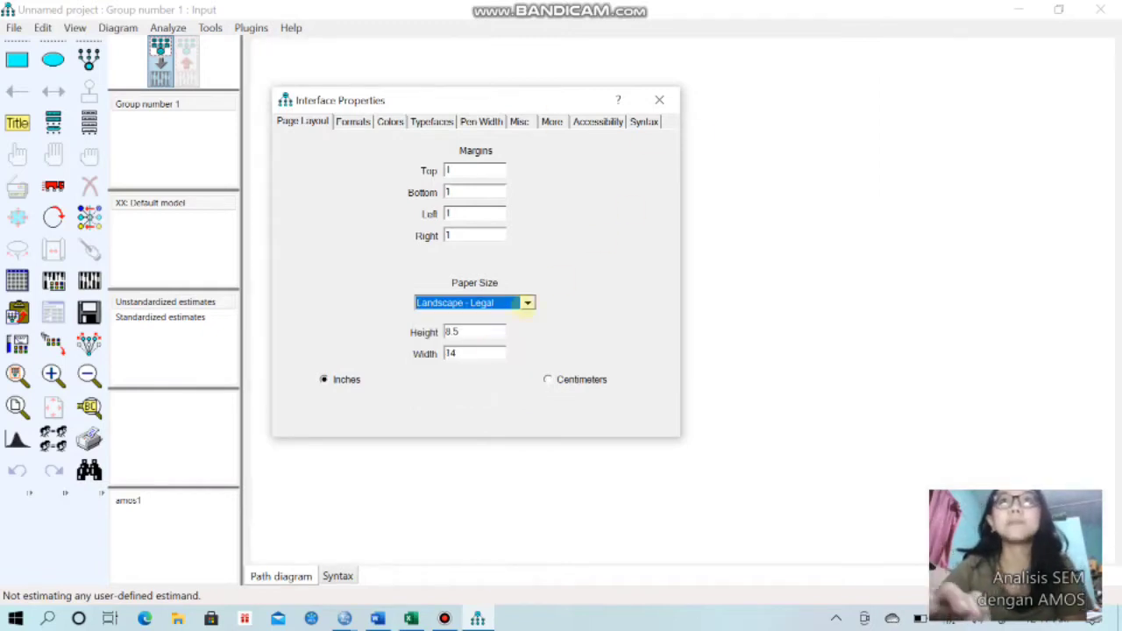
click(658, 100)
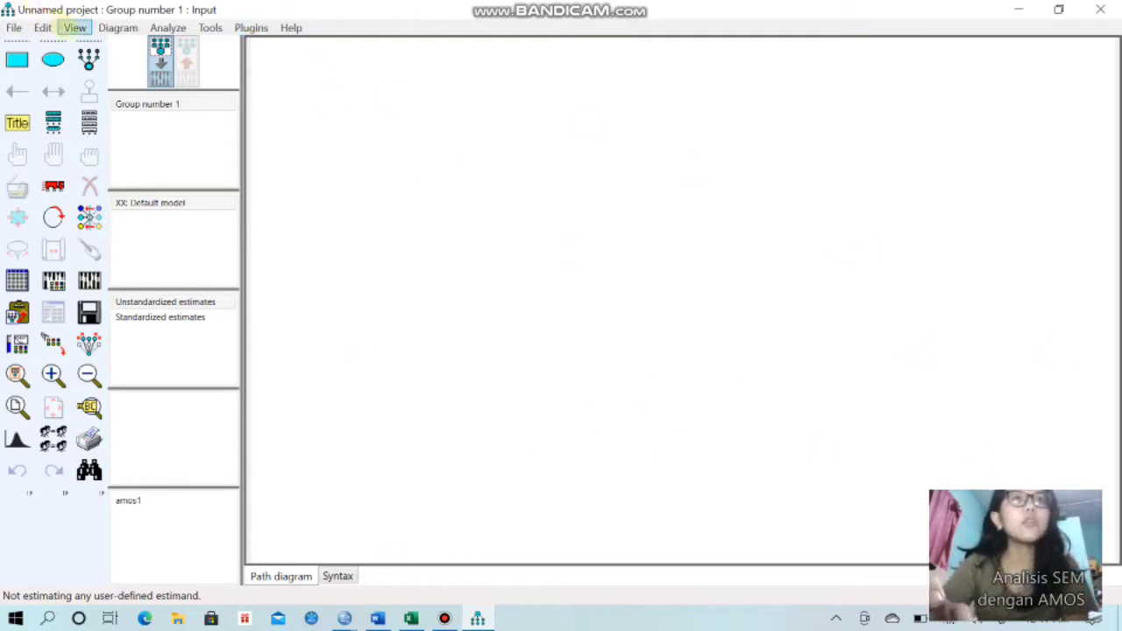
- Draw an unobserved-variable ellipse in the upper-left area of the empty path diagram
click(52, 59)
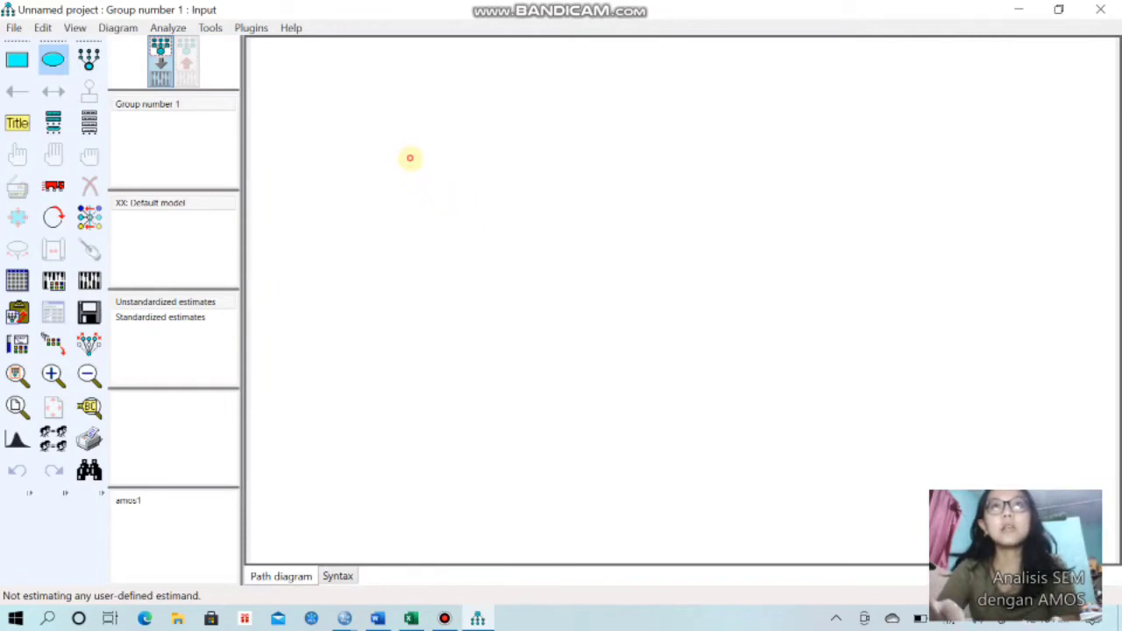
drag(413, 161, 487, 201)
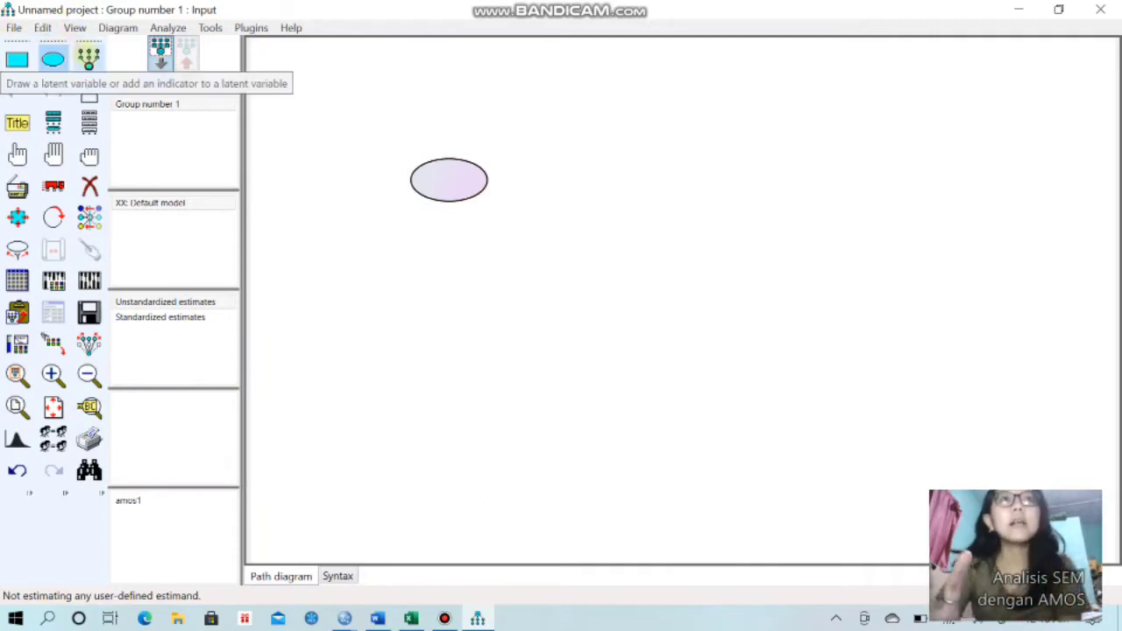
- Check the example path diagram in Word and add three indicators with error terms to the ellipse in Amos
click(88, 58)
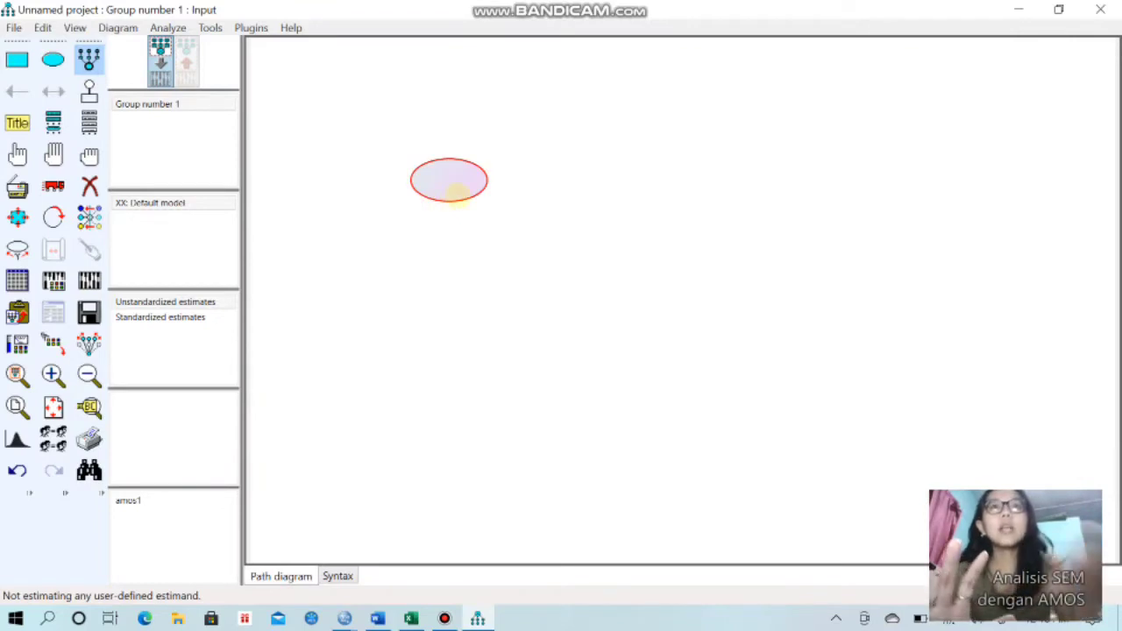
key(alt+Tab)
key(alt+Tab)
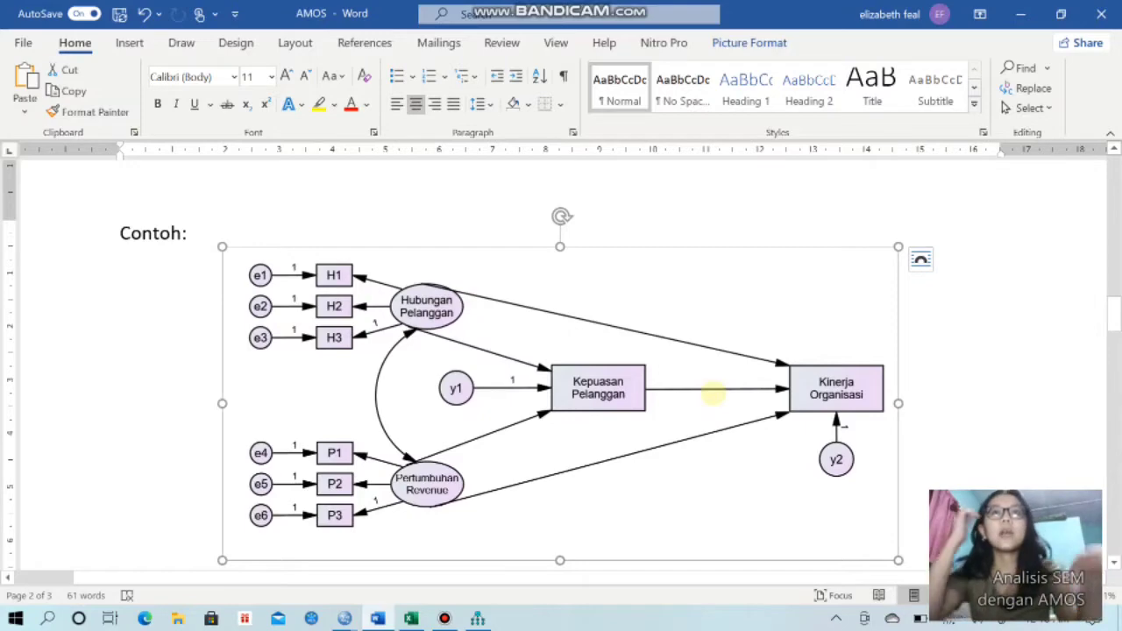
key(alt+Tab)
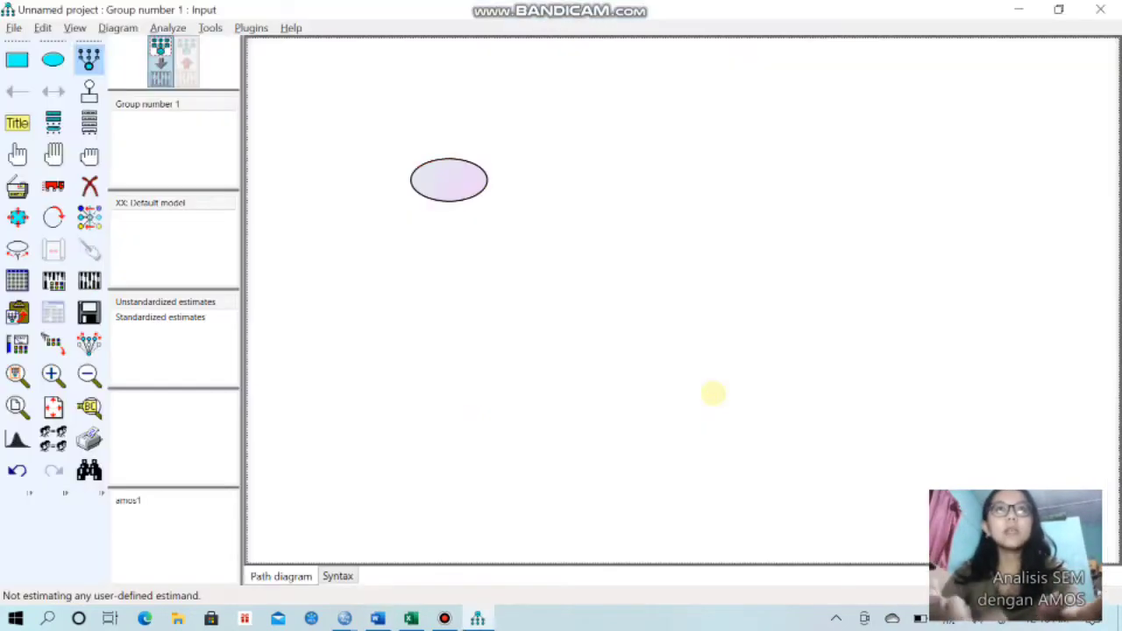
key(alt+Tab)
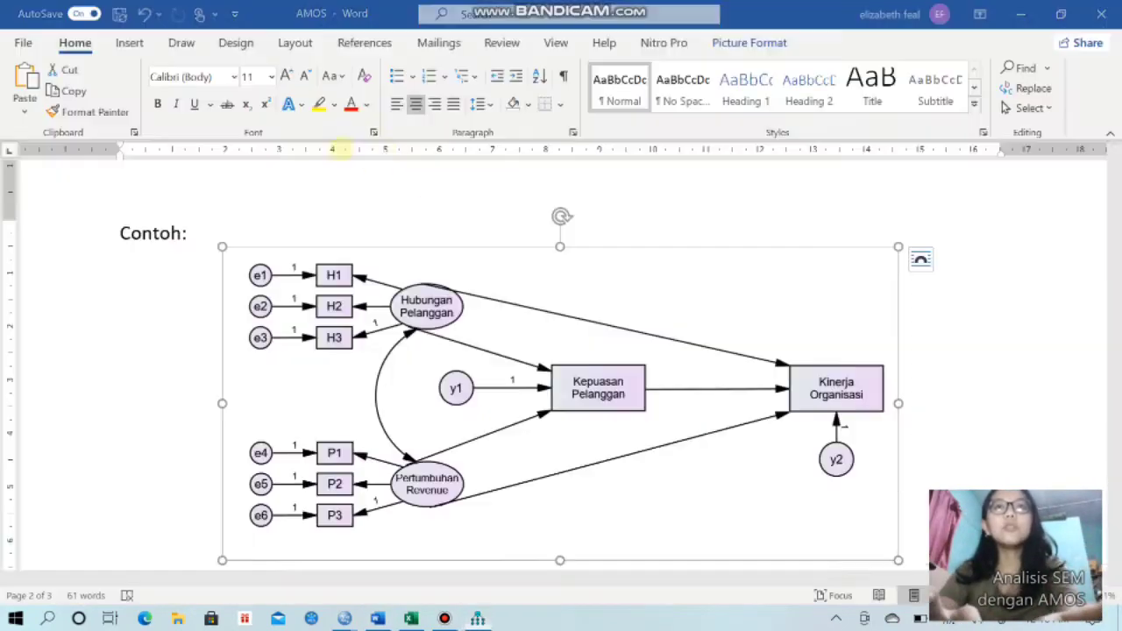
key(alt+Tab)
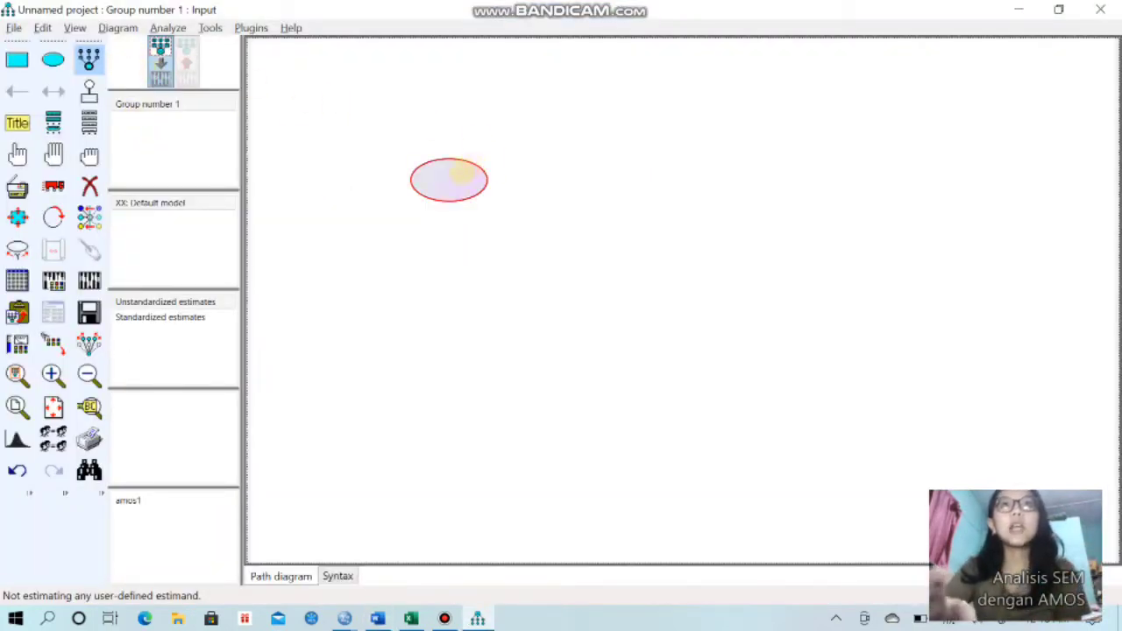
click(461, 172)
click(462, 172)
click(462, 172)
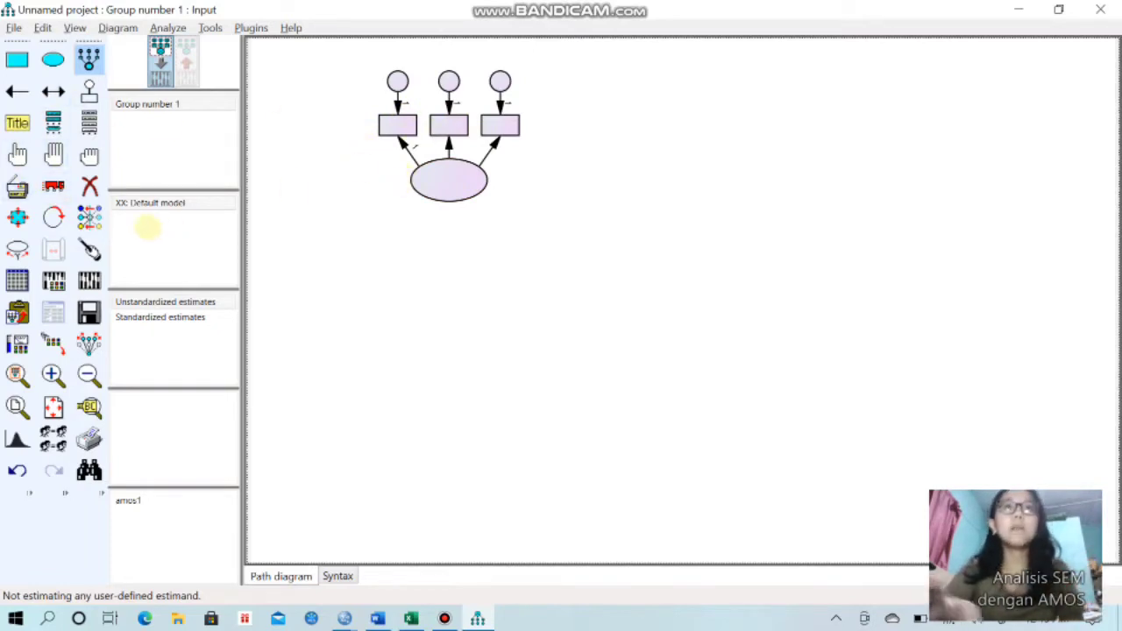
- Select all objects and rotate the three indicators around the ellipse until they sit on its left side
click(17, 154)
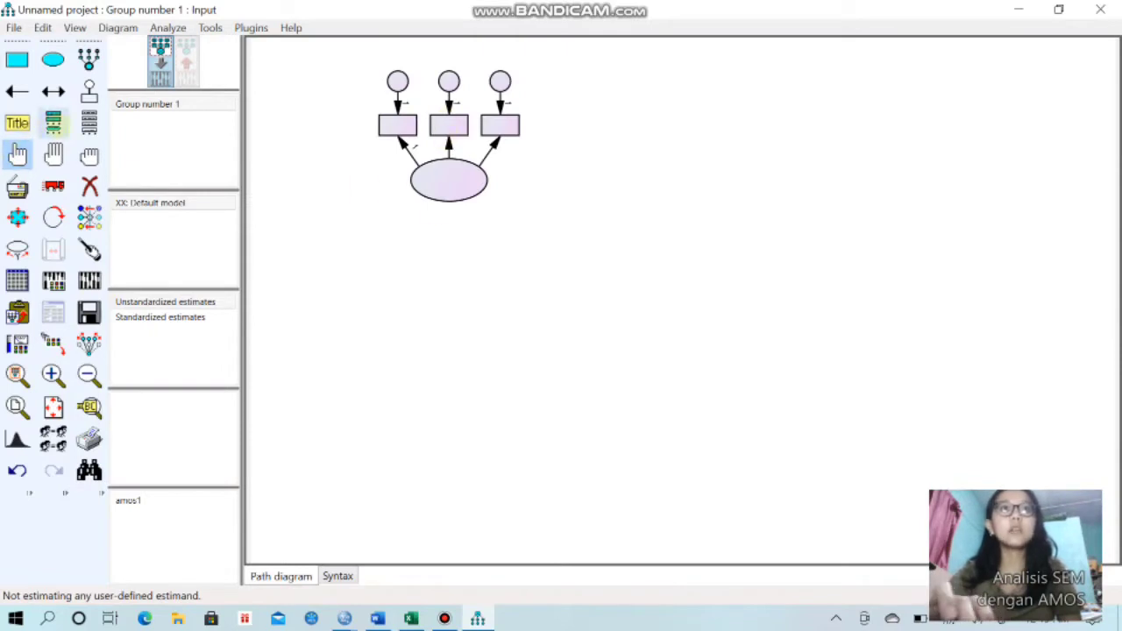
click(90, 156)
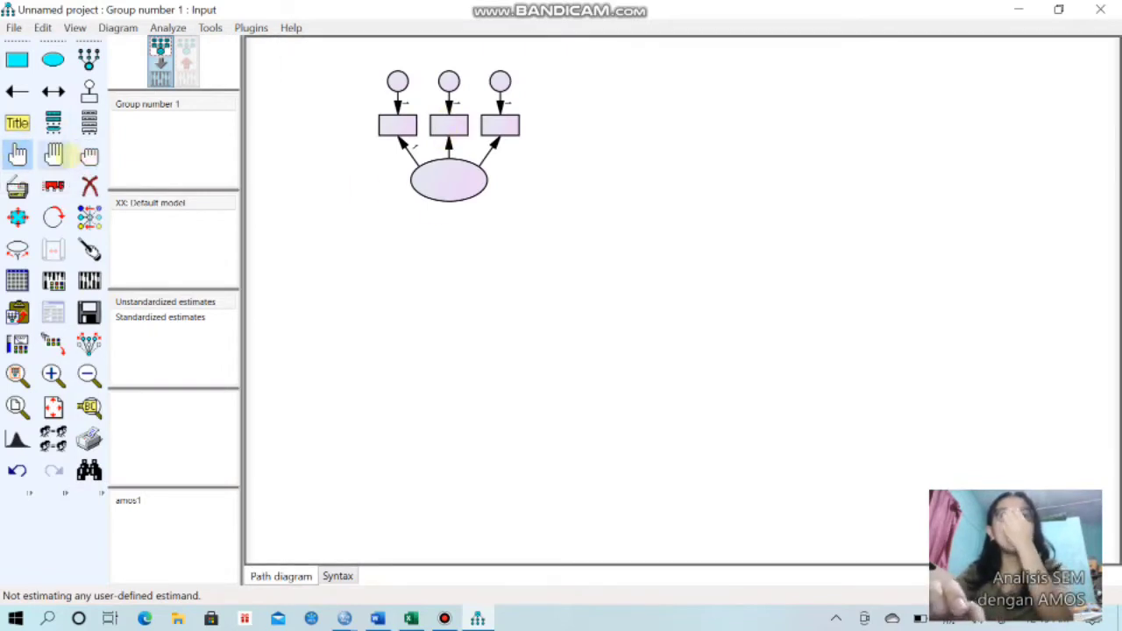
click(53, 154)
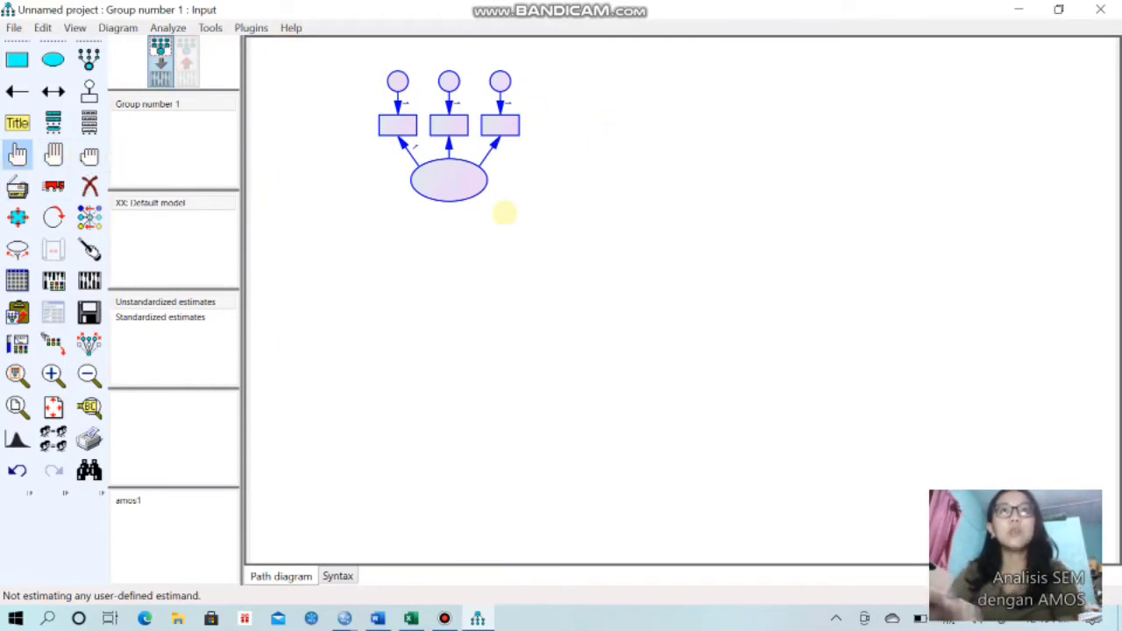
click(54, 217)
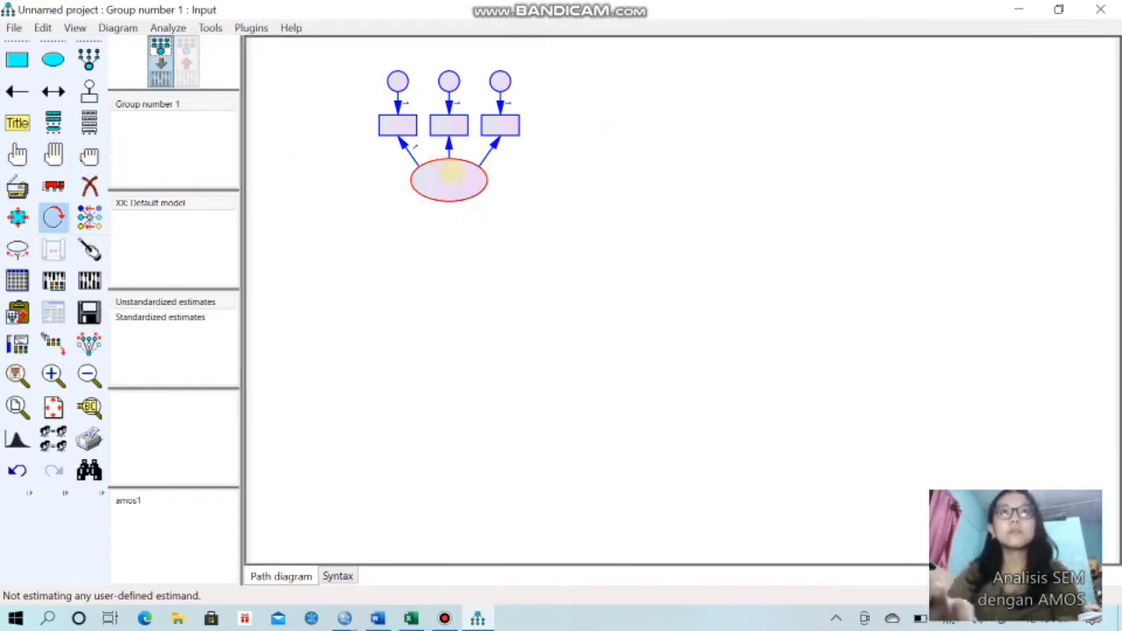
click(454, 177)
click(454, 176)
click(453, 177)
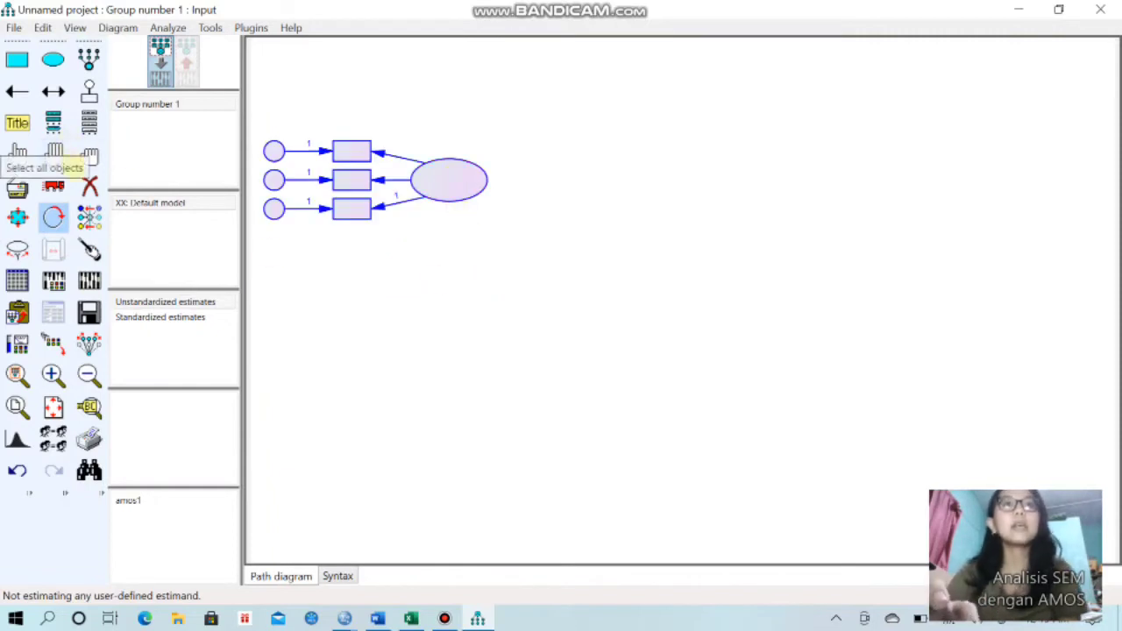
- Duplicate the whole selected latent variable with its indicators and error terms directly below the original
click(17, 153)
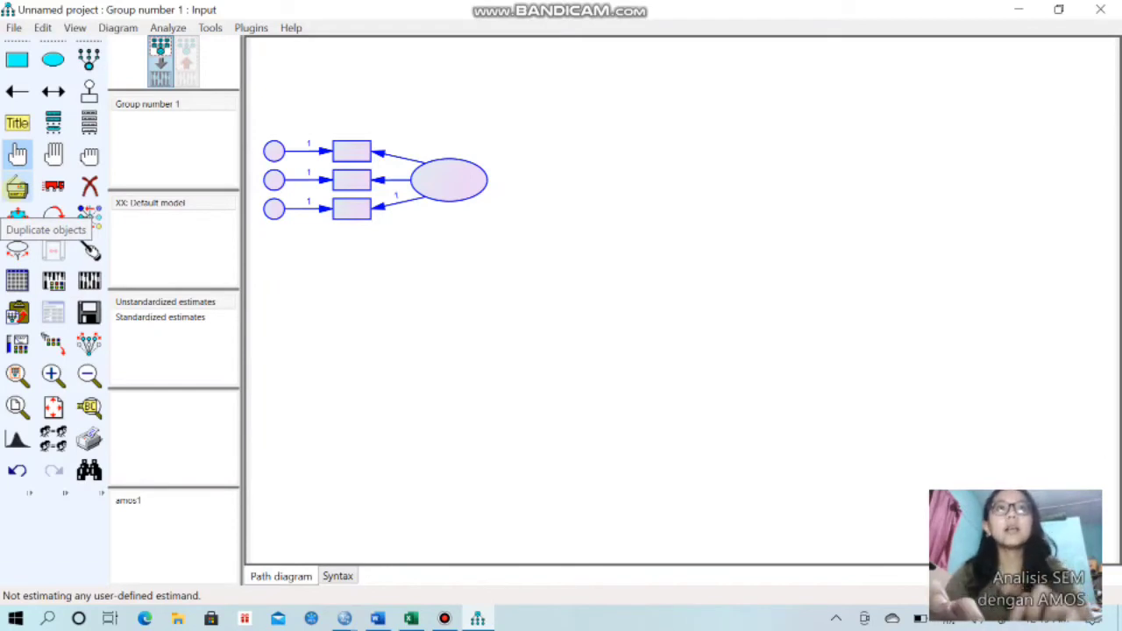
click(17, 187)
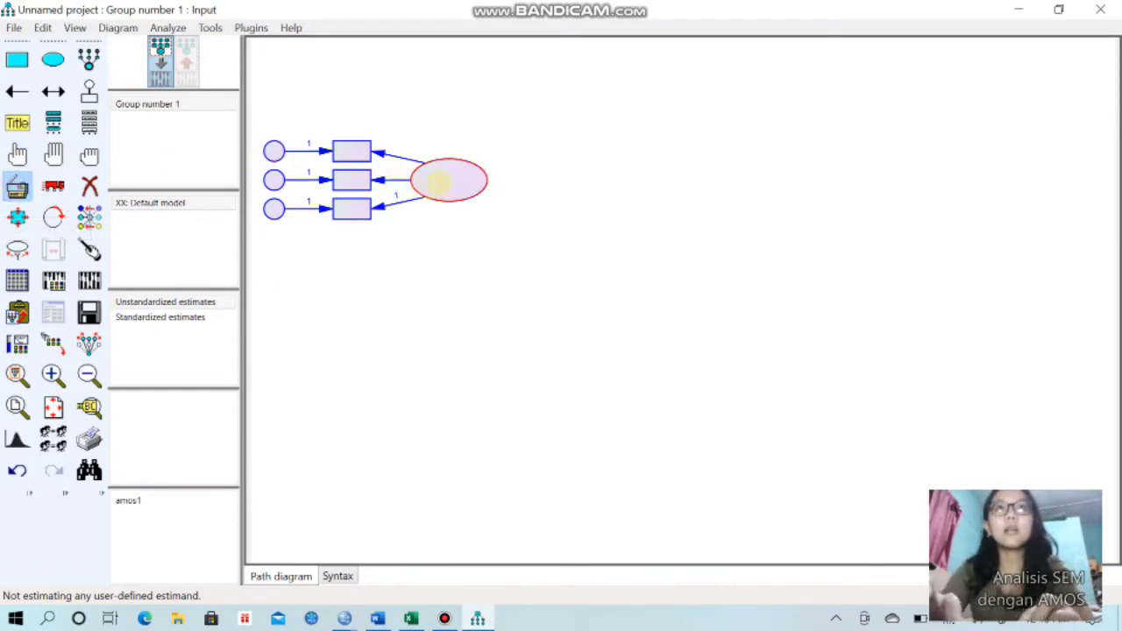
drag(440, 181, 449, 339)
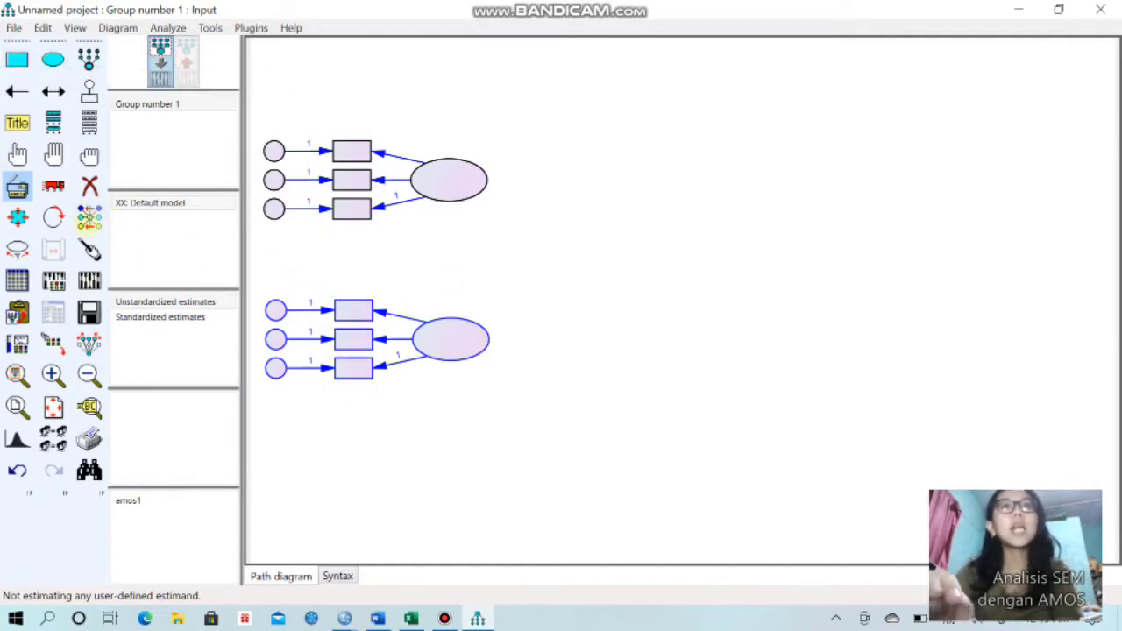
- Draw an observed-variable rectangle to the right of the two ellipses, vertically midway between them
click(17, 59)
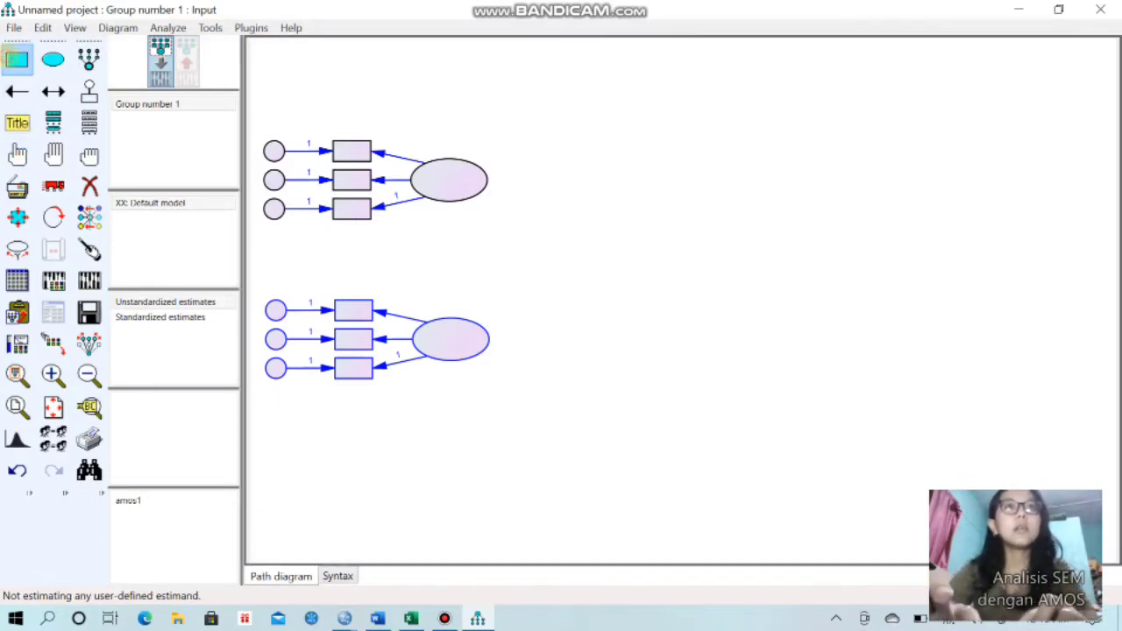
drag(562, 235, 668, 284)
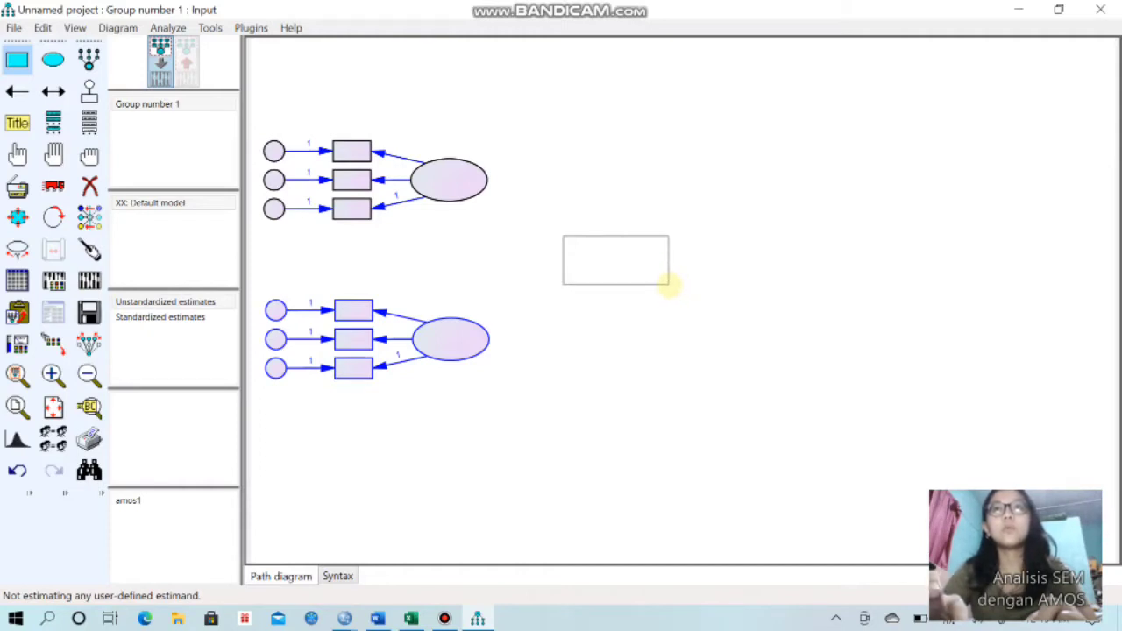
drag(668, 283, 668, 284)
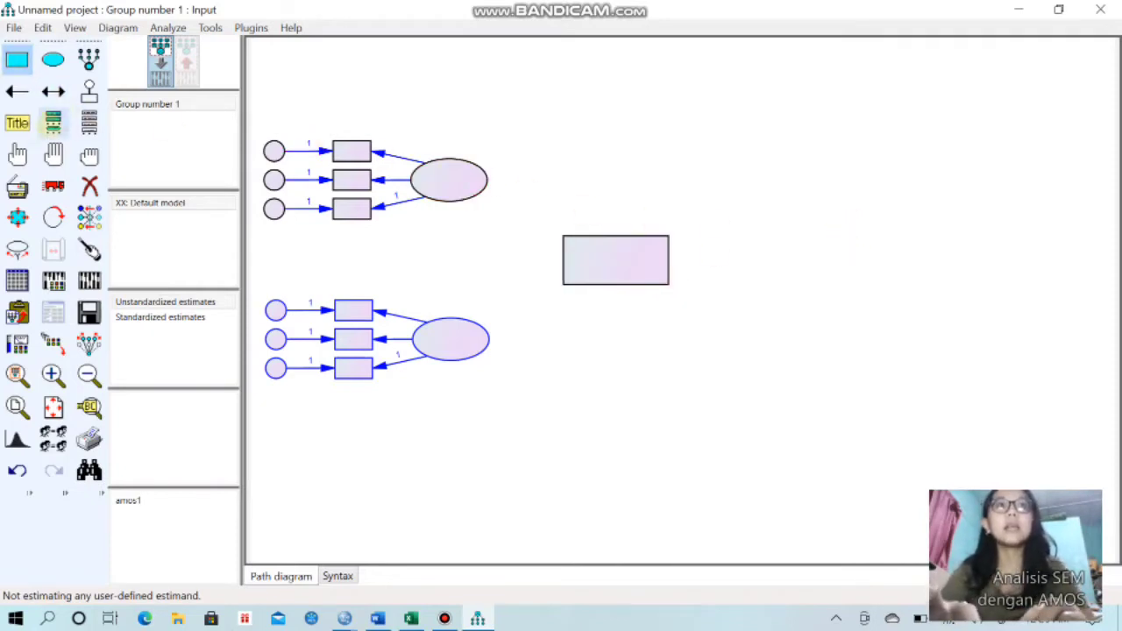
click(18, 154)
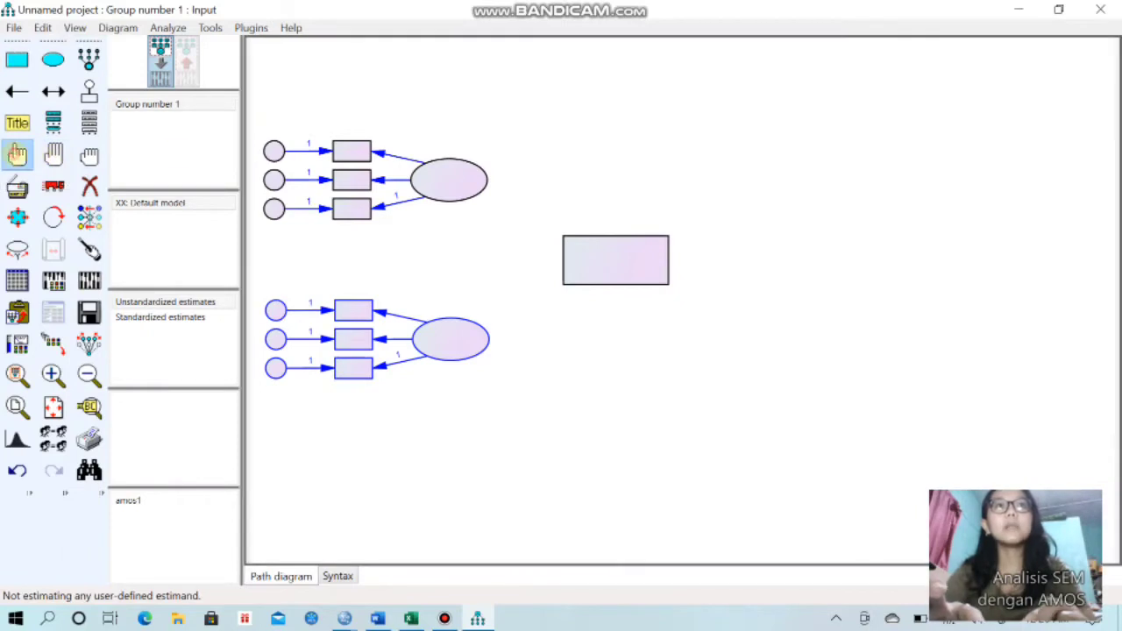
click(632, 244)
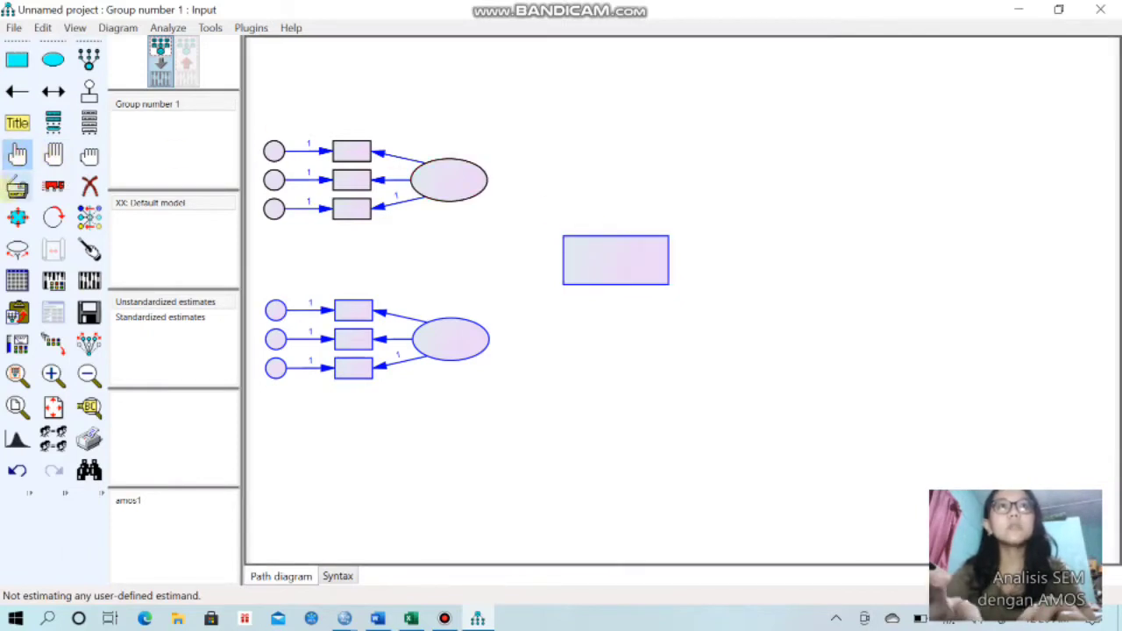
click(17, 186)
drag(605, 253, 693, 254)
key(ctrl+z)
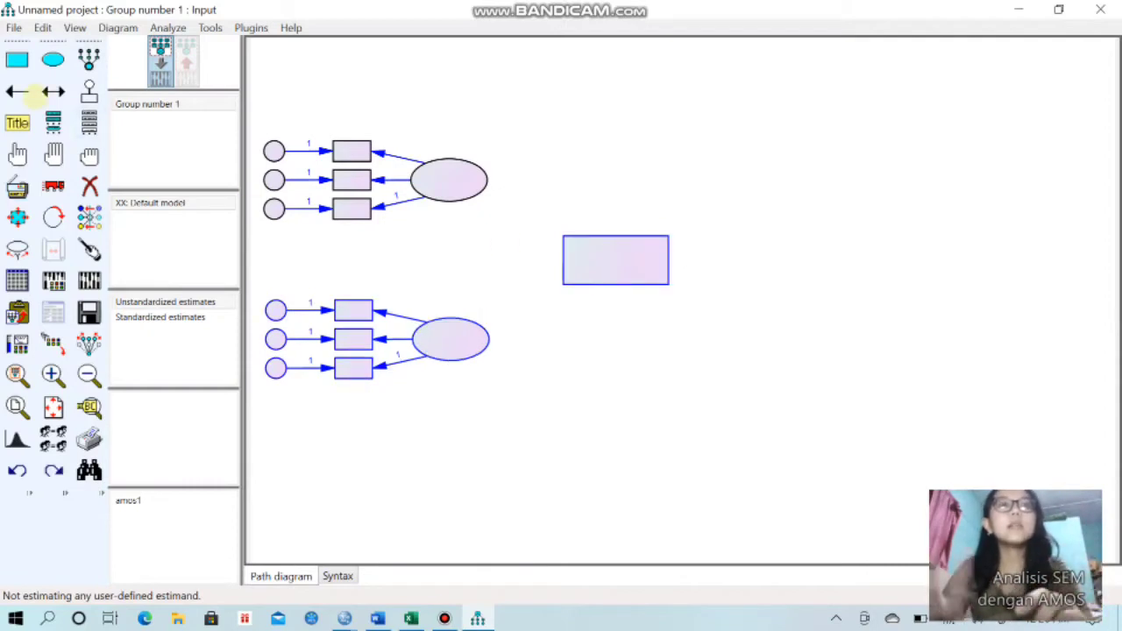
- Deselect all objects and duplicate the large rectangle to its right at the same height
click(89, 156)
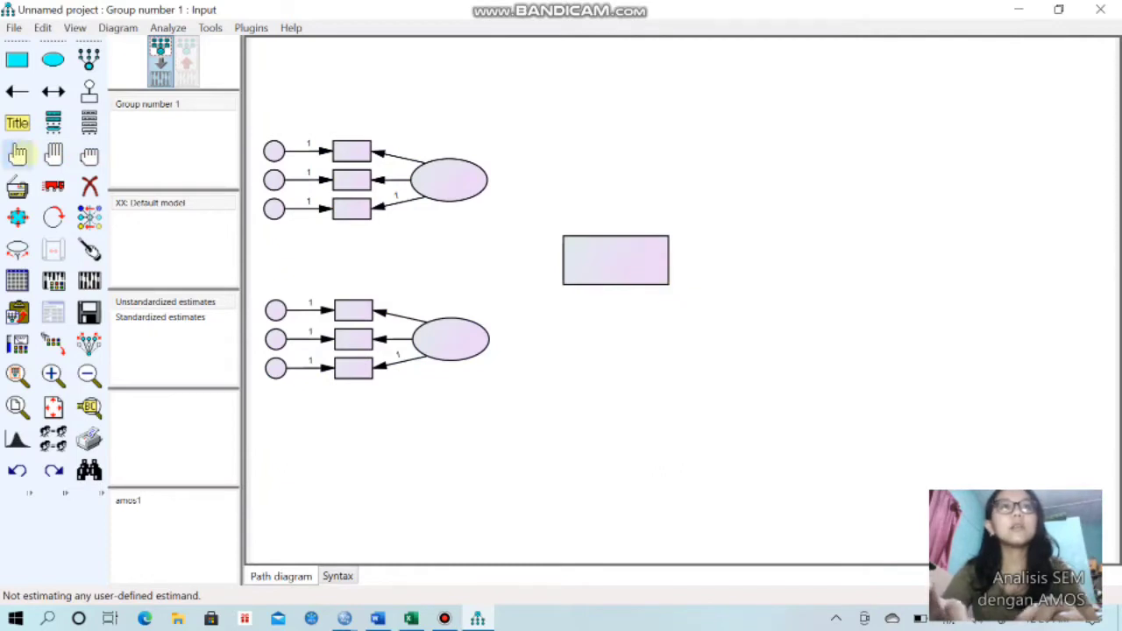
click(17, 186)
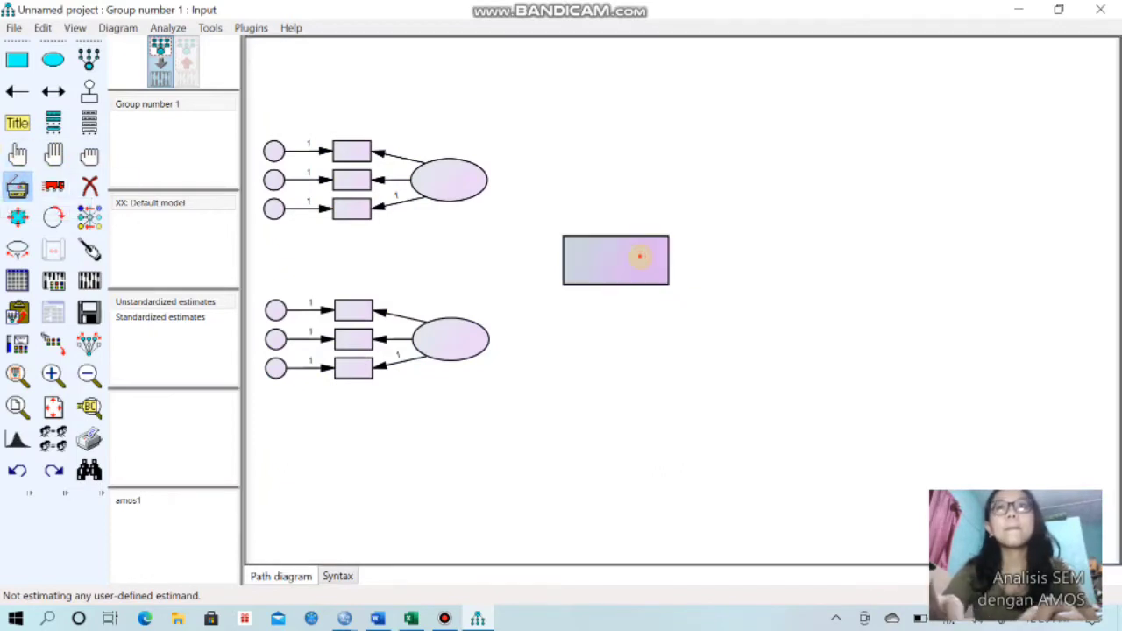
drag(641, 254, 847, 256)
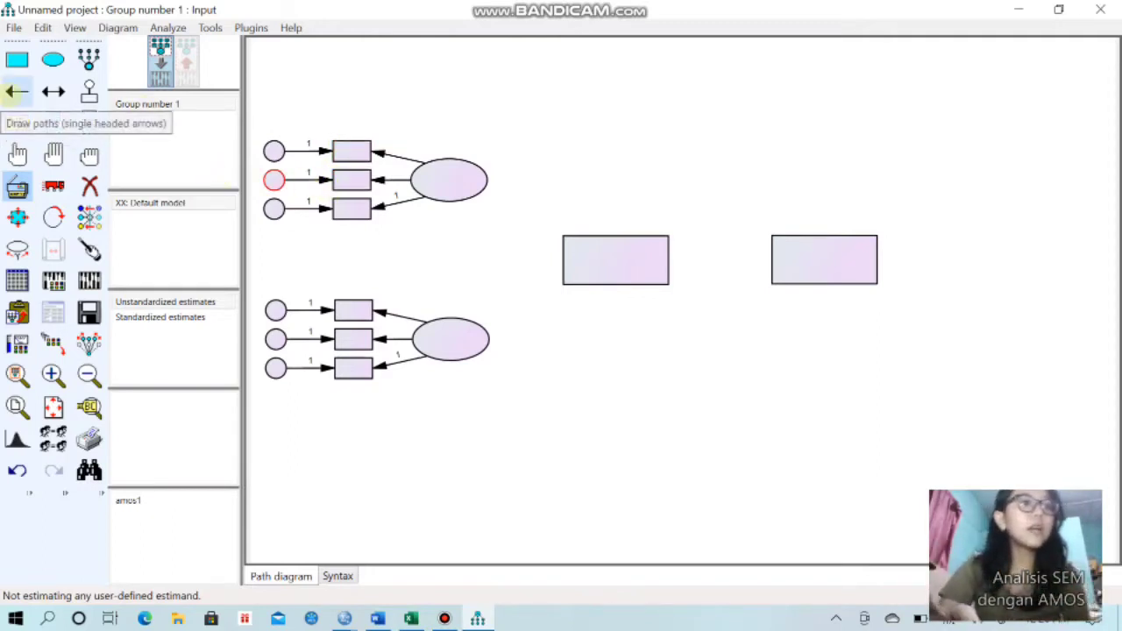
click(20, 93)
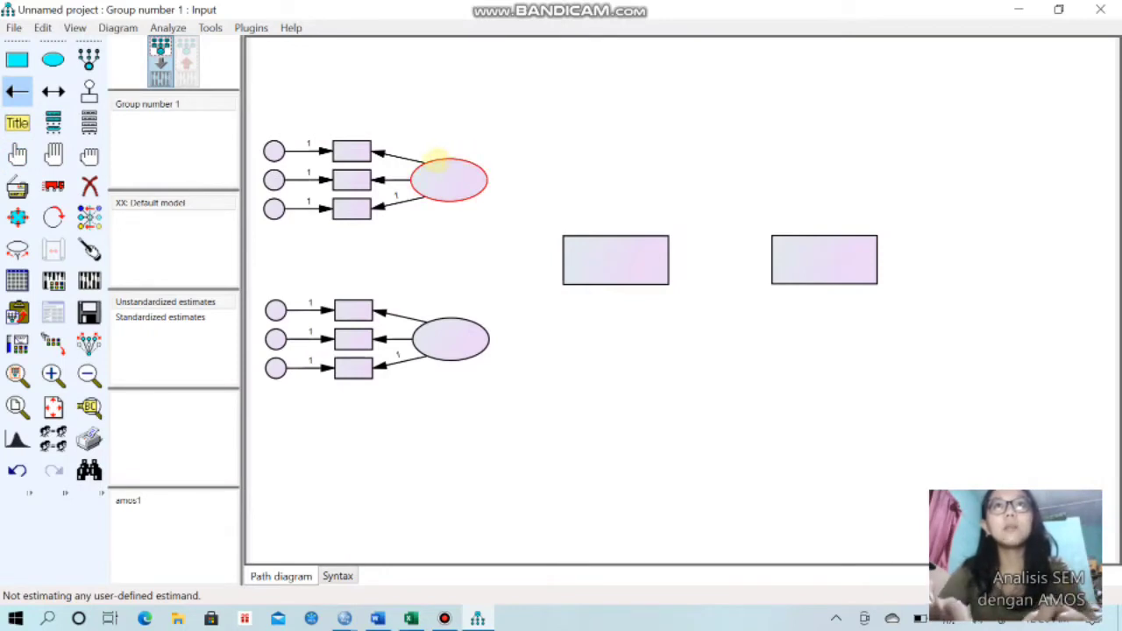
mouse_move(464, 173)
mouse_down()
mouse_move(526, 187)
mouse_move(534, 178)
mouse_move(564, 233)
mouse_up()
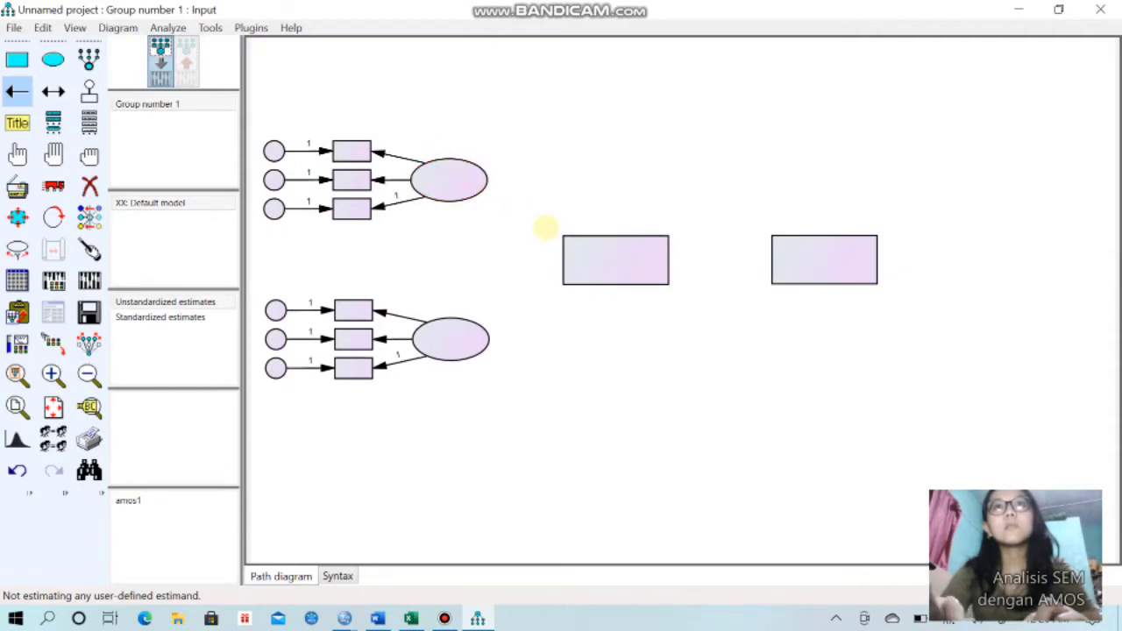
drag(435, 169, 561, 233)
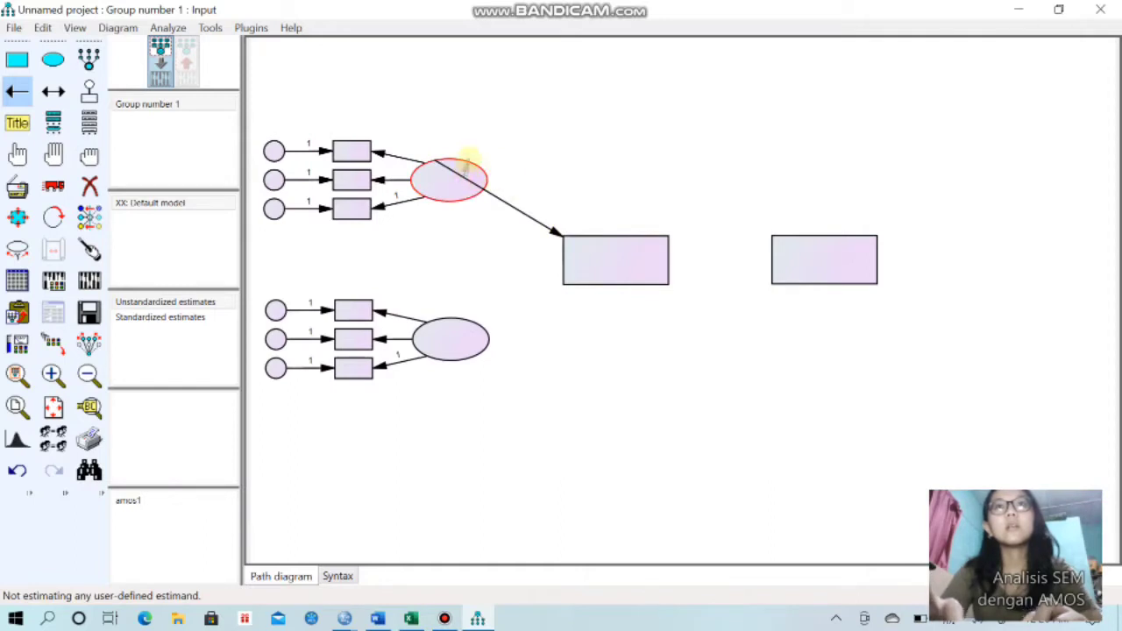
key(ctrl+z)
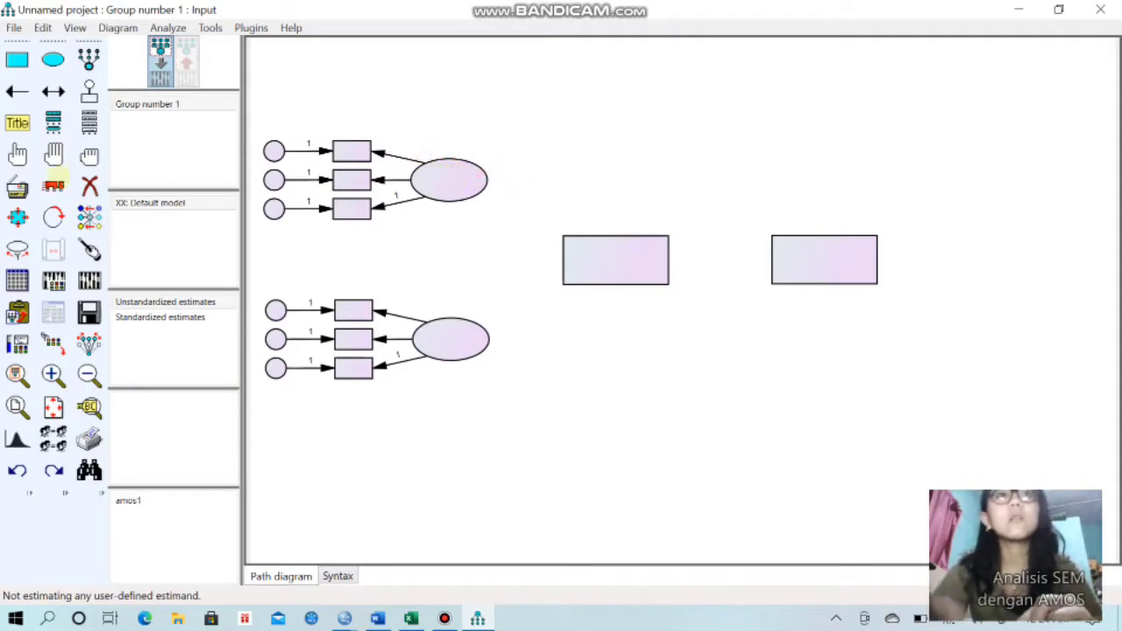
click(17, 91)
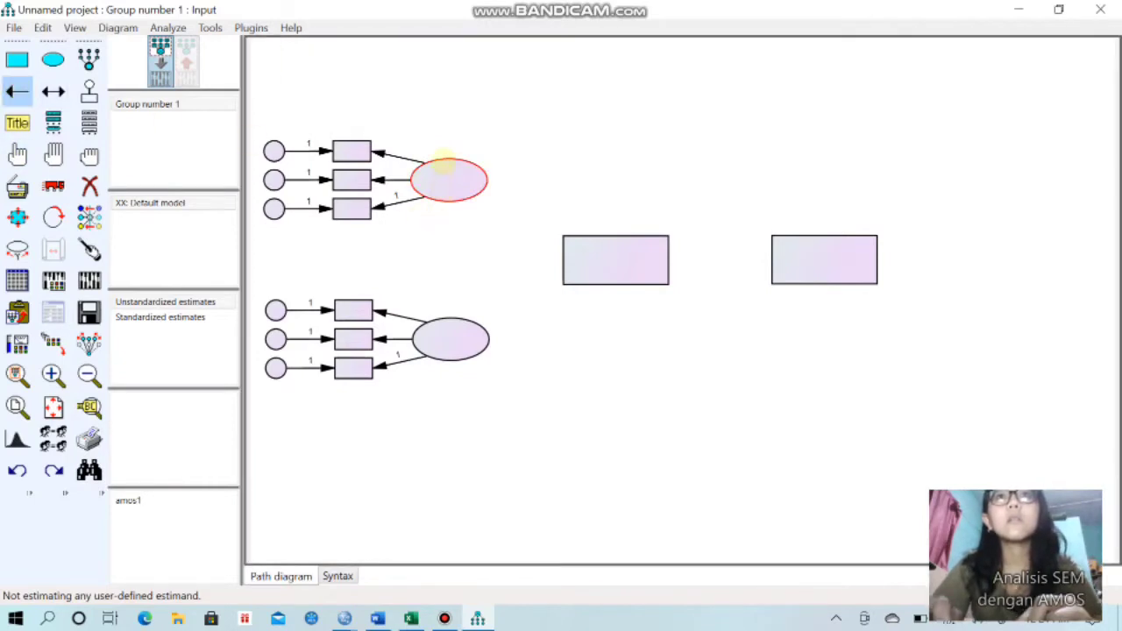
drag(473, 166, 560, 234)
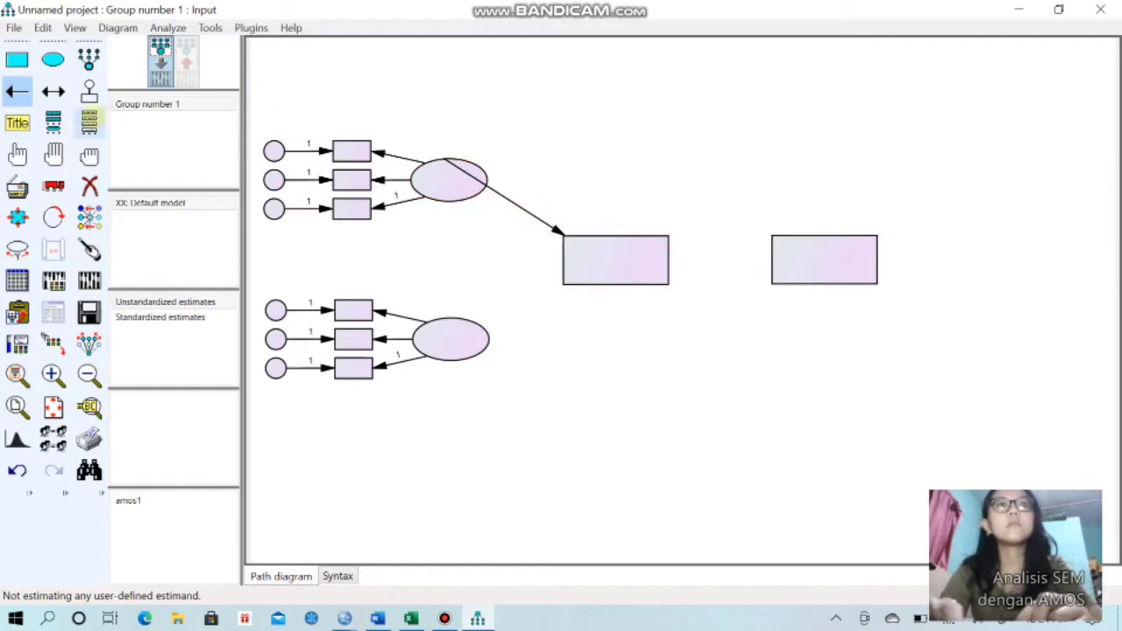
click(16, 154)
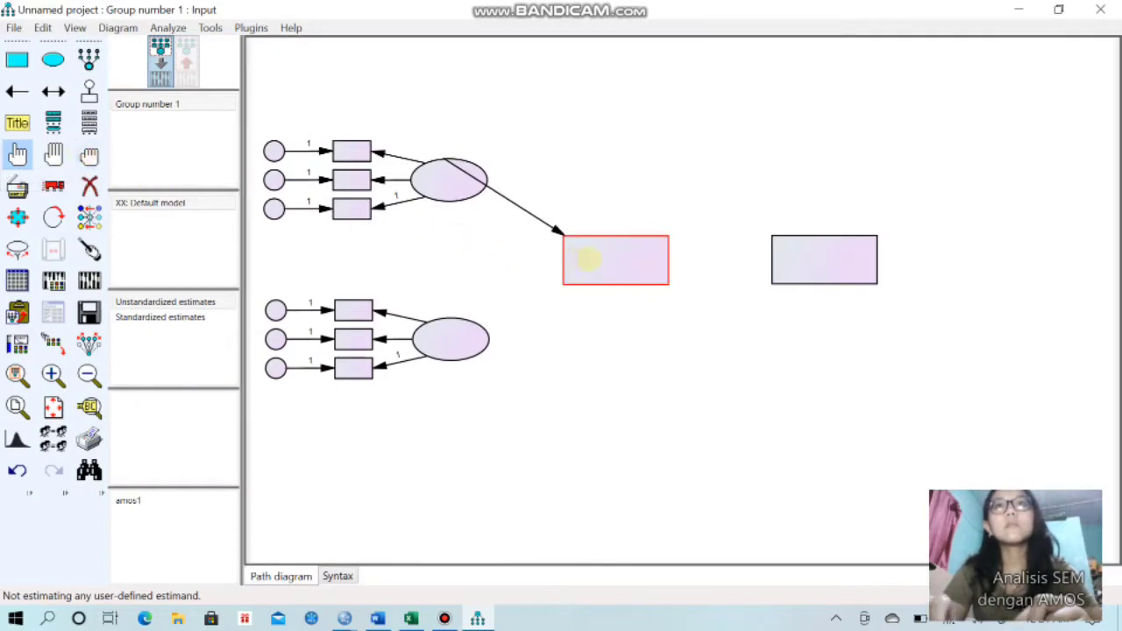
click(630, 261)
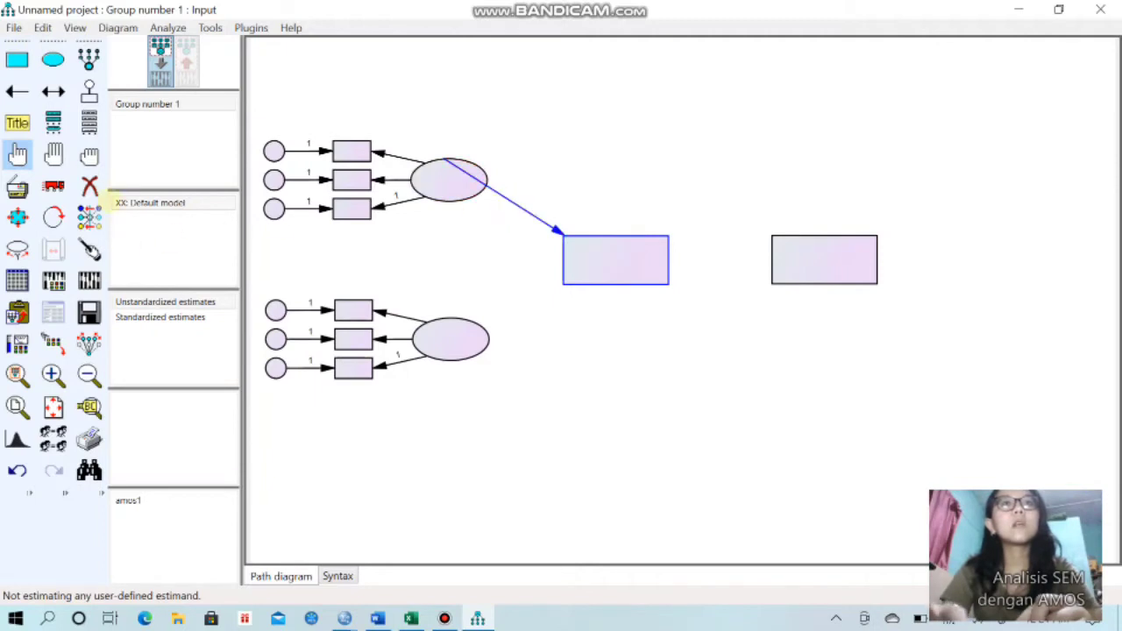
click(90, 186)
click(534, 213)
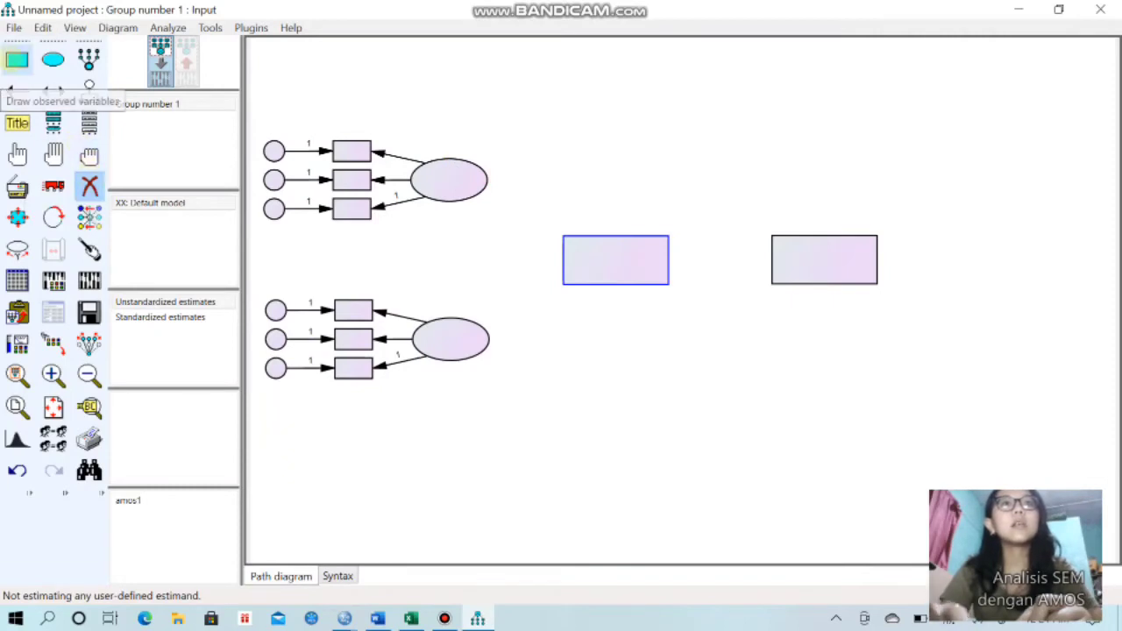
- Draw single-headed paths from both latent-variable ellipses to the middle rectangle and to the far rectangle
click(17, 91)
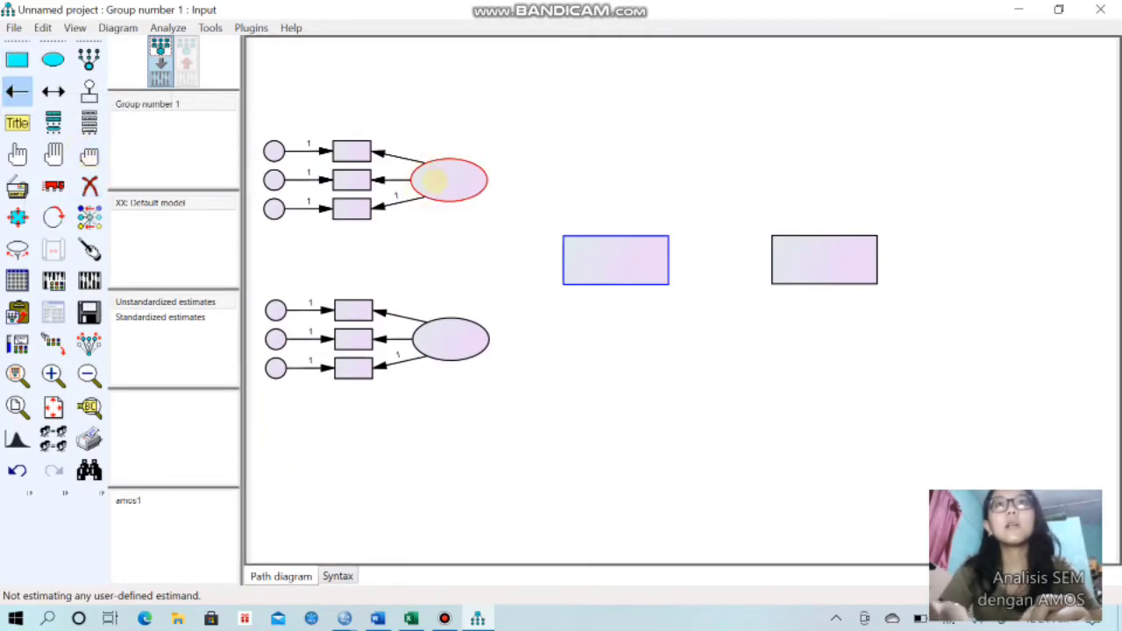
drag(421, 191, 564, 238)
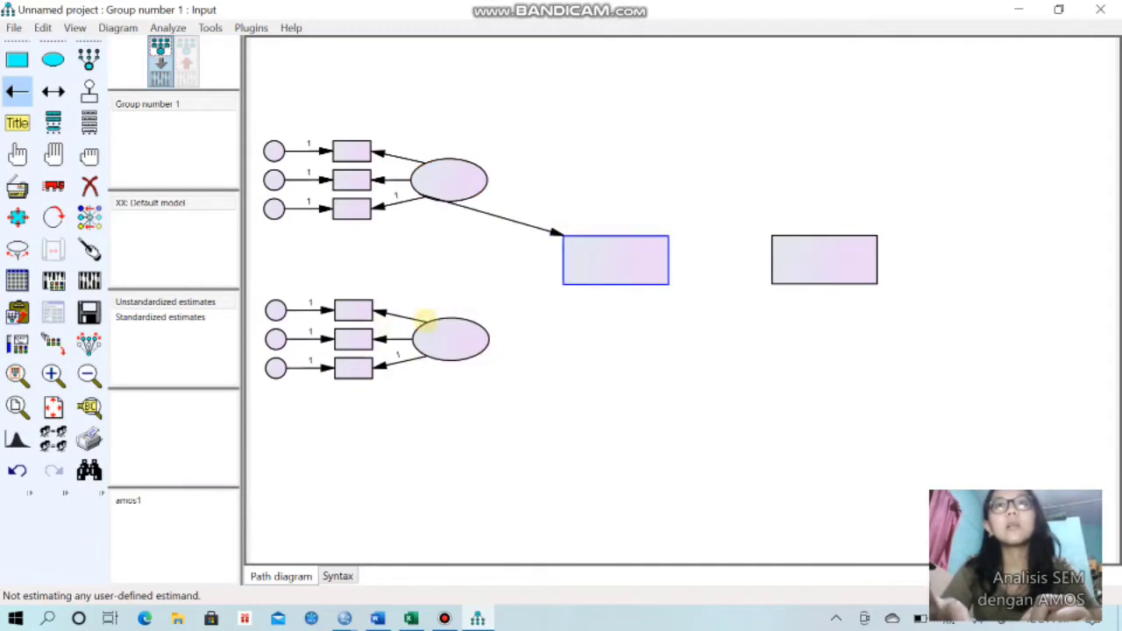
drag(447, 321, 562, 283)
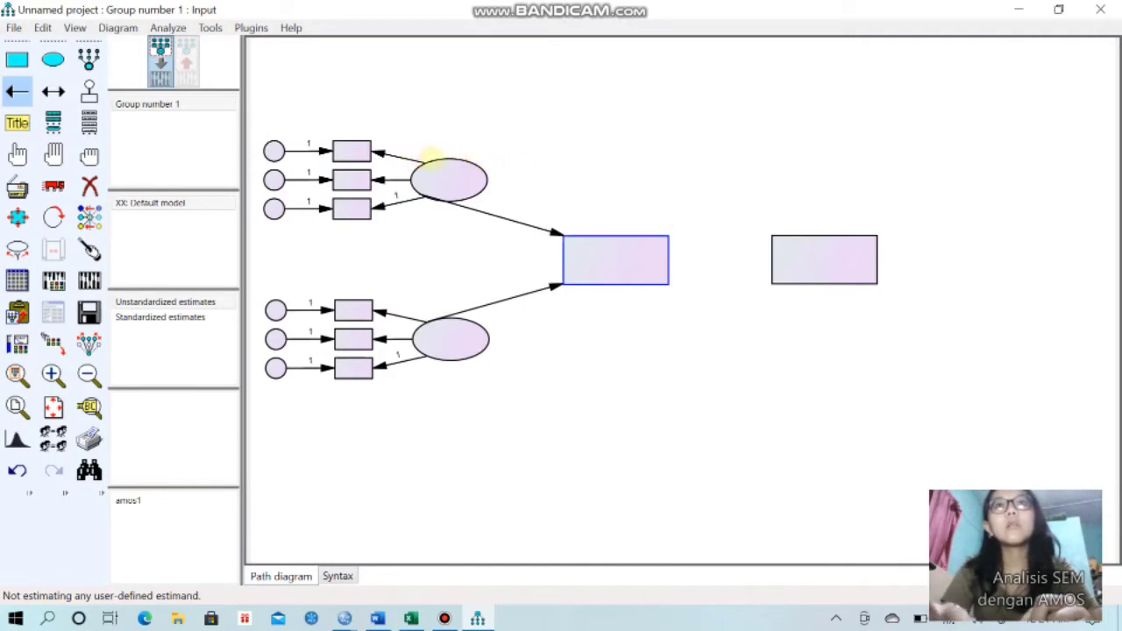
drag(444, 163, 768, 232)
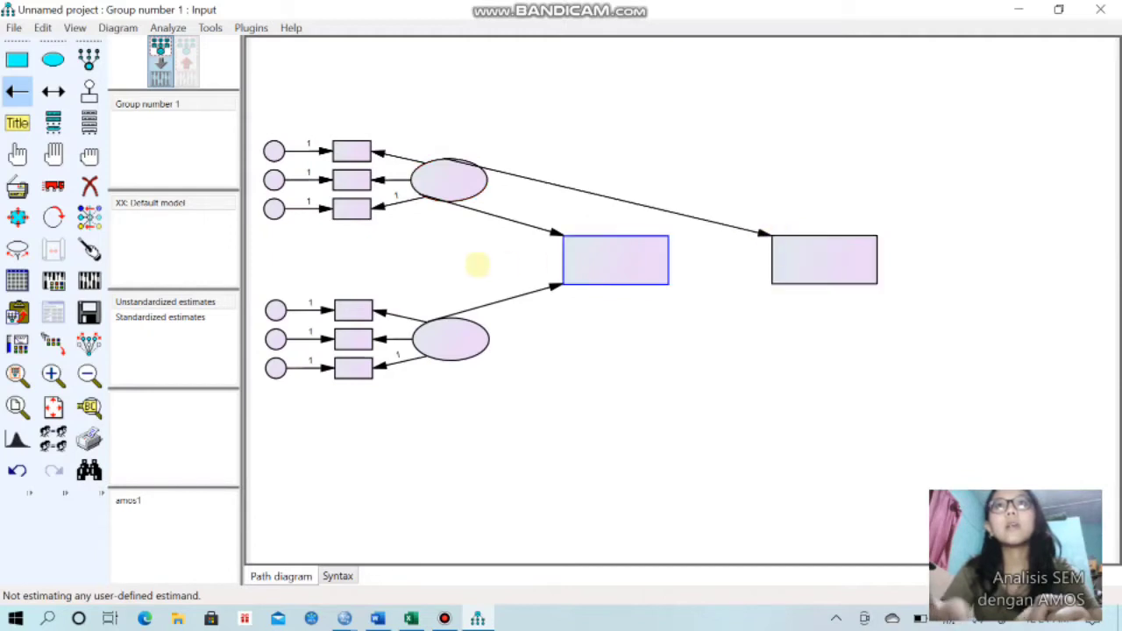
drag(473, 351, 771, 280)
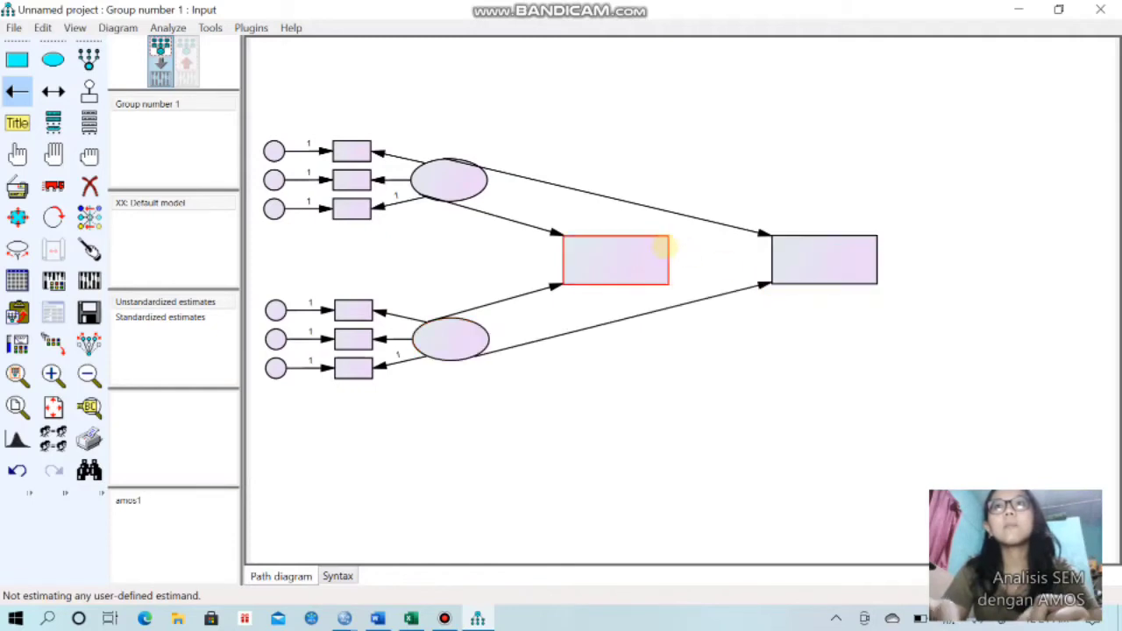
- Draw a single-headed path from the middle rectangle to the far rectangle, redrawing it so it runs straight between their facing sides
drag(668, 253, 765, 257)
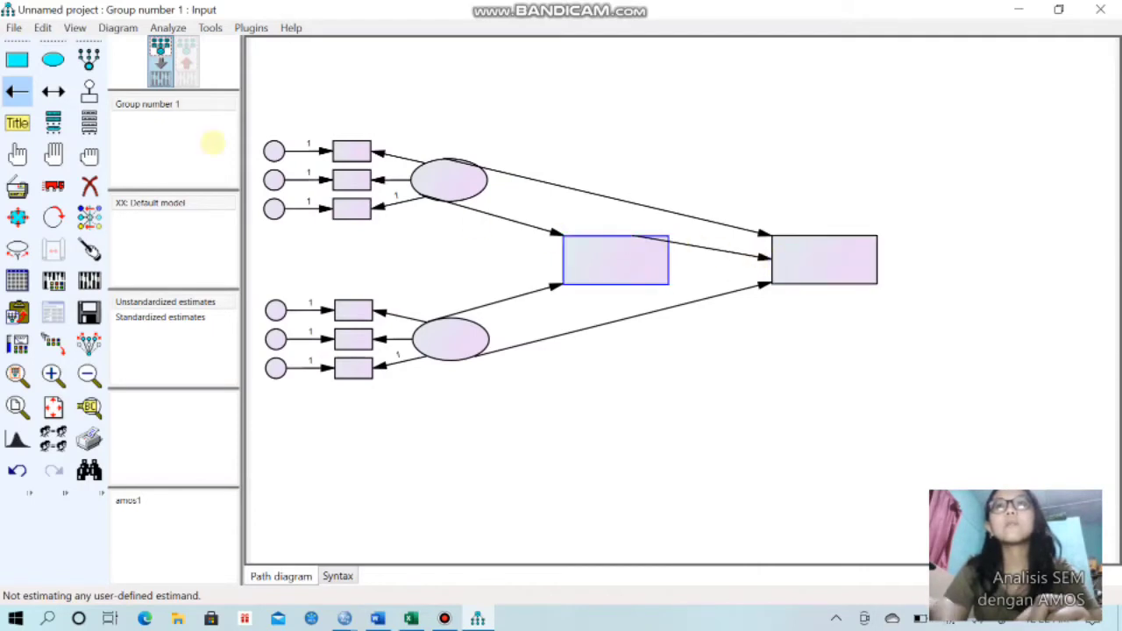
key(ctrl+z)
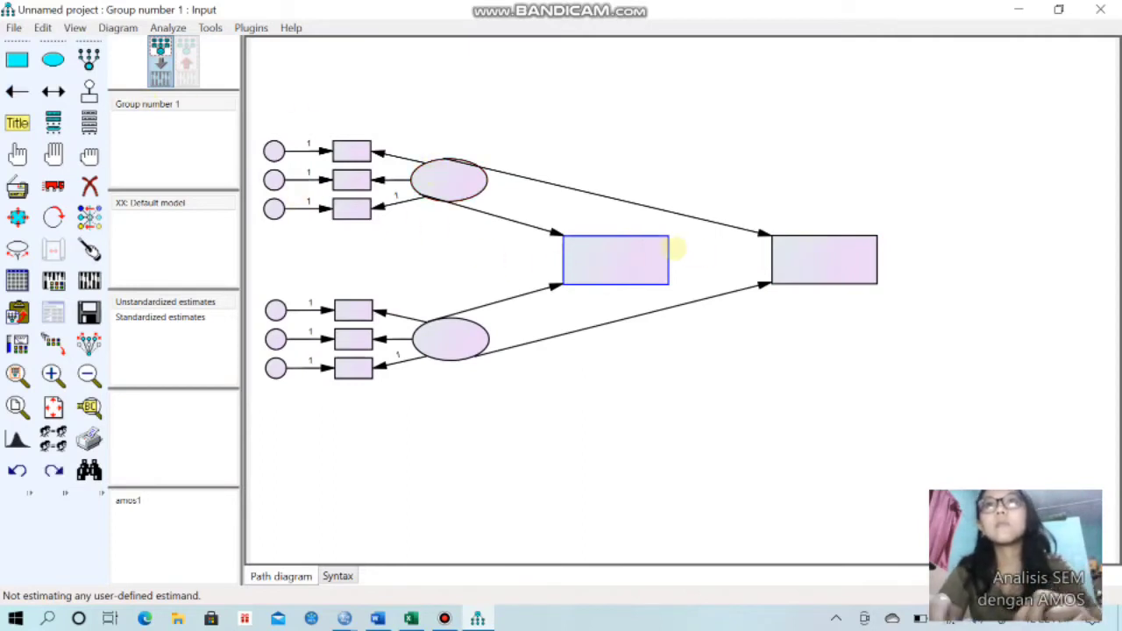
click(17, 91)
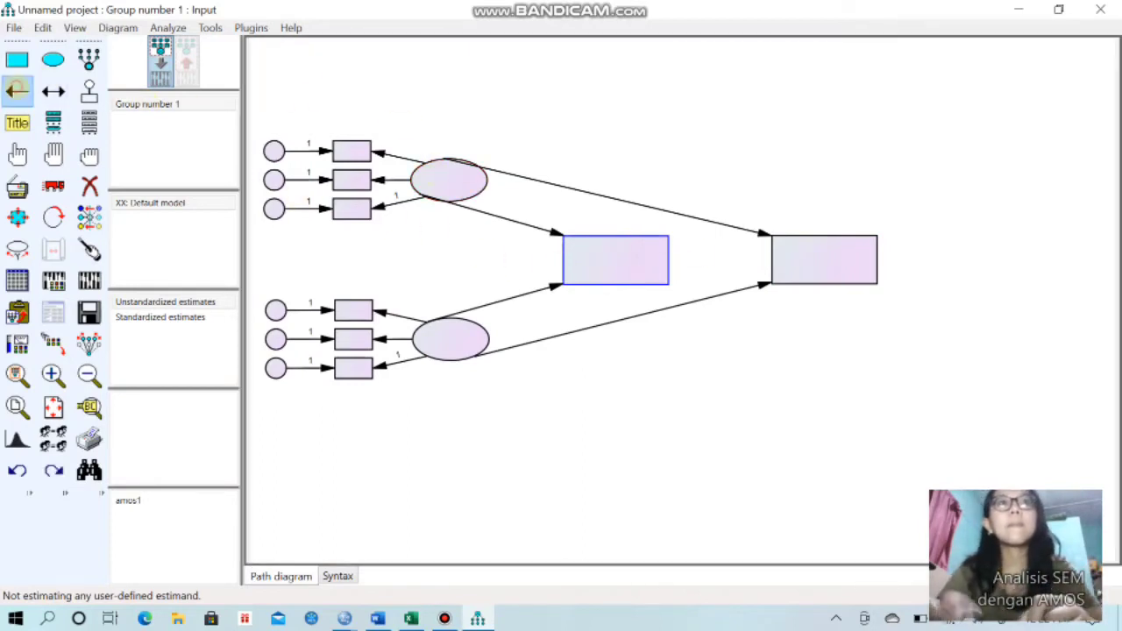
drag(666, 255, 771, 256)
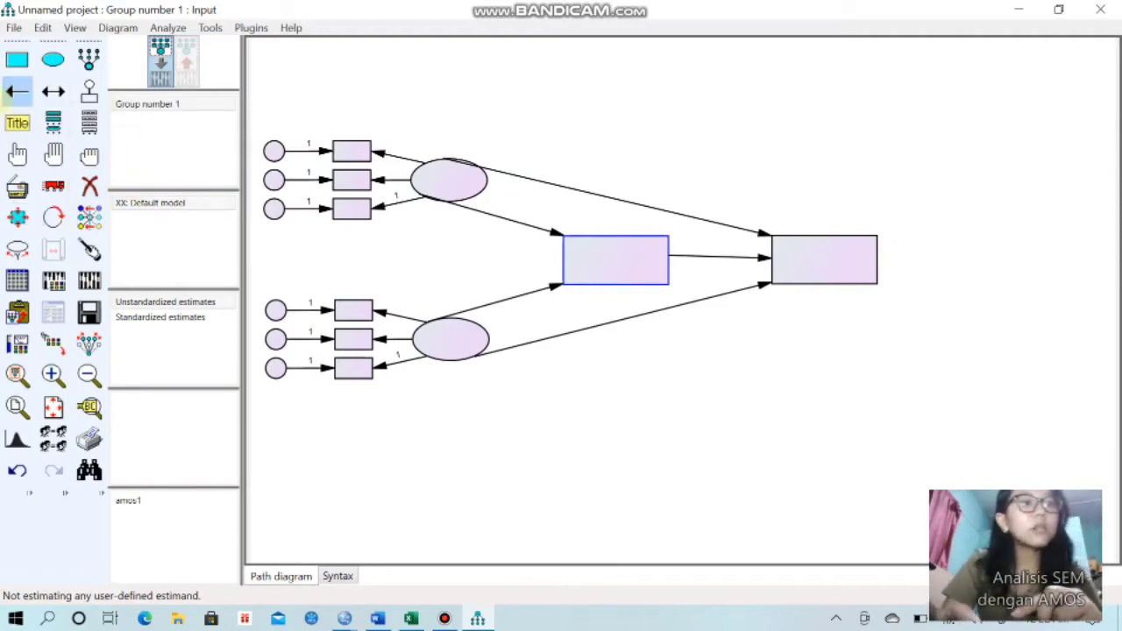
- Draw a double-headed covariance arrow between the two latent-variable ellipses, curving outward toward their indicators
click(53, 91)
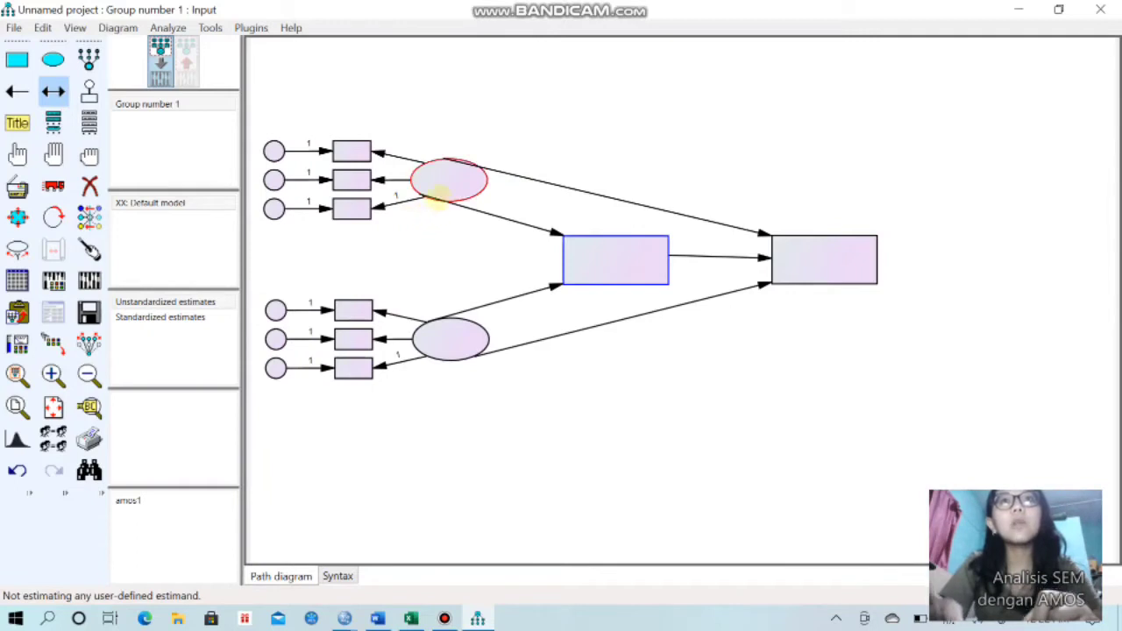
drag(437, 195, 449, 156)
drag(431, 334, 425, 200)
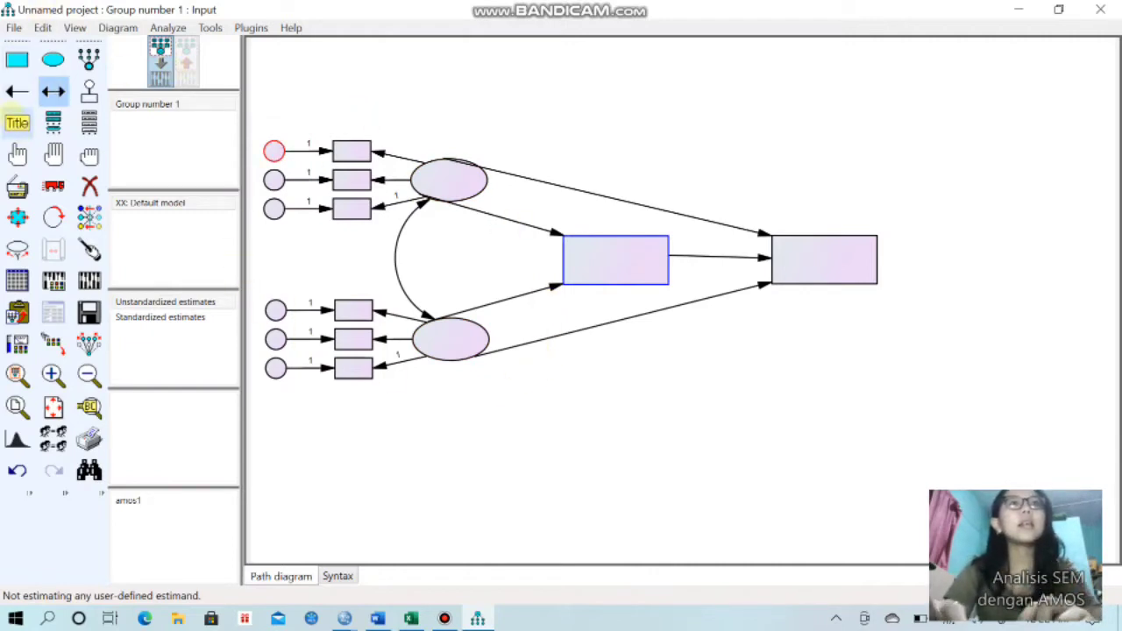
- Select all objects, move the whole diagram to the middle of the page and deselect everything
click(52, 155)
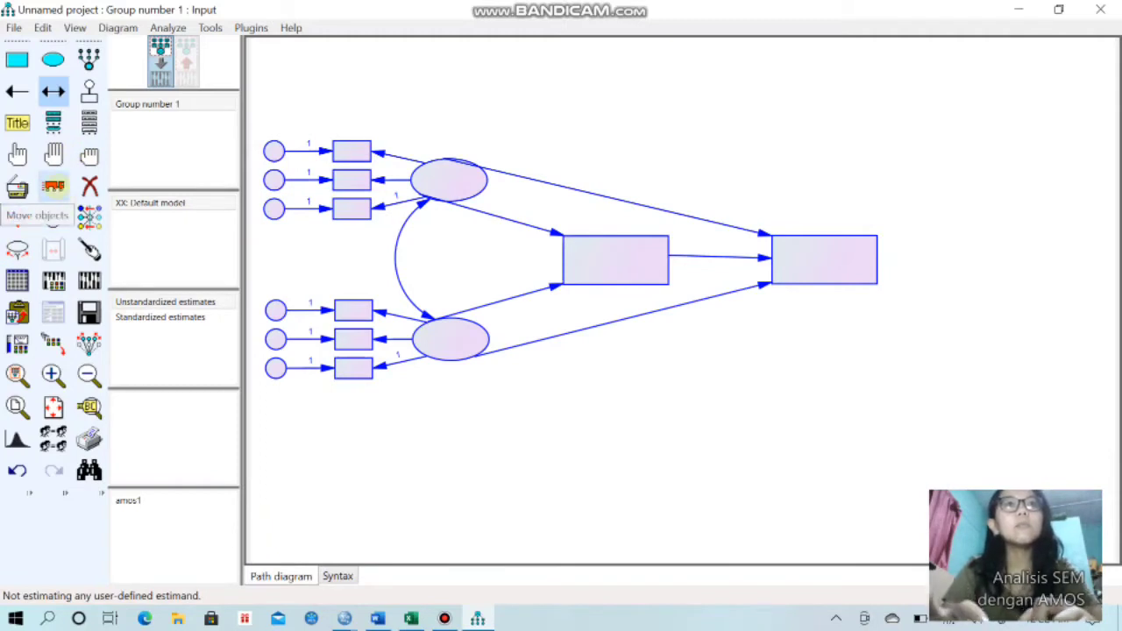
click(54, 186)
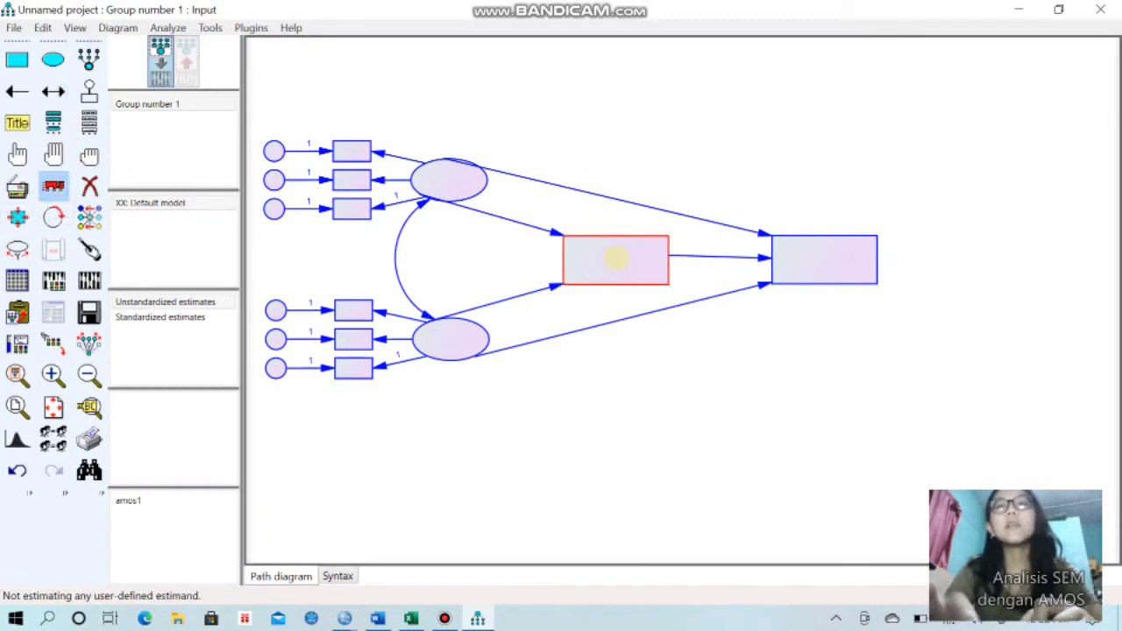
drag(616, 256, 732, 296)
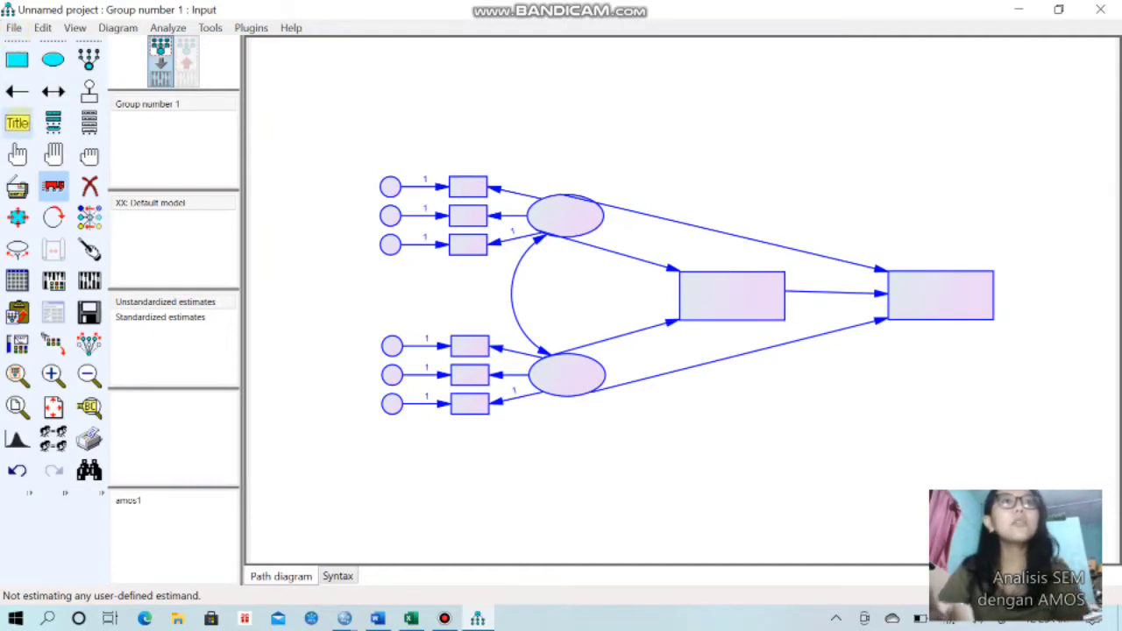
click(18, 155)
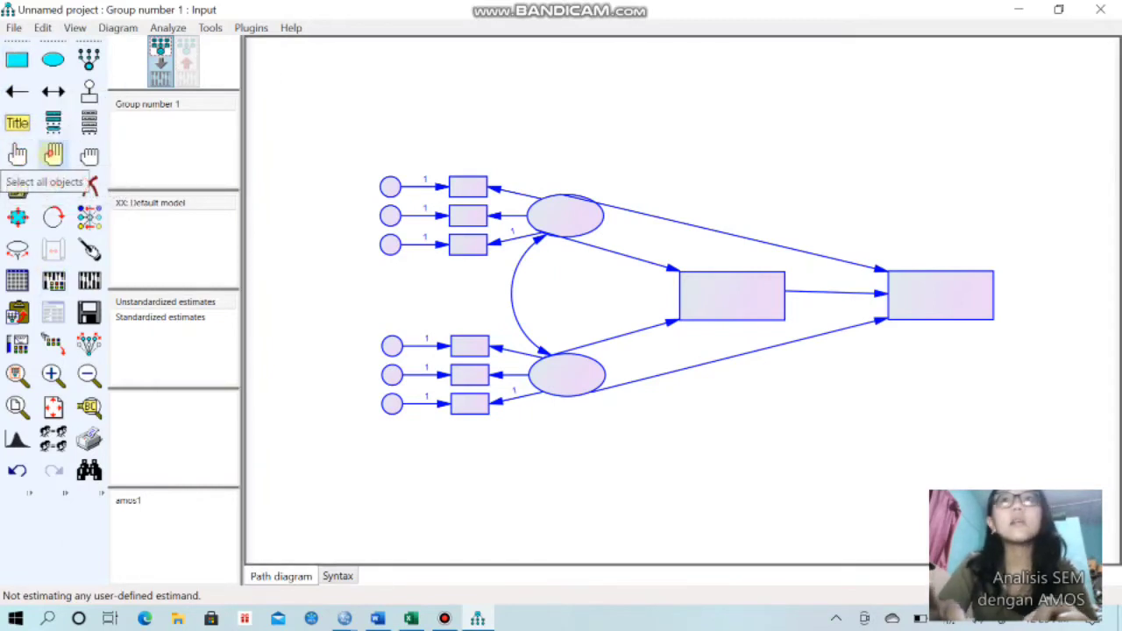
click(90, 156)
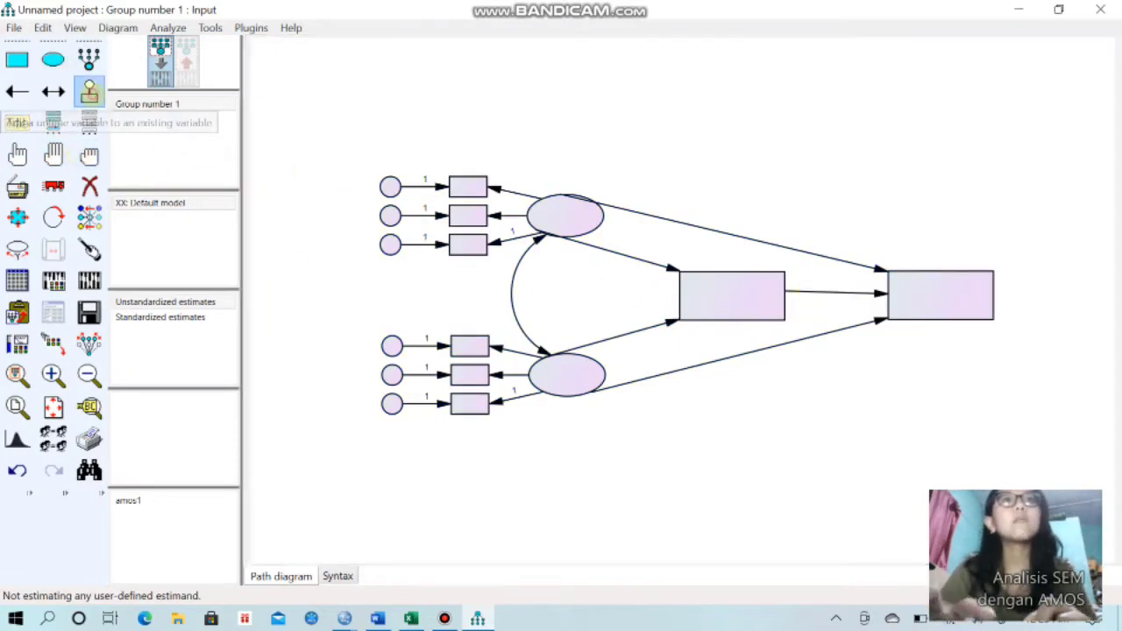
- Add a unique variable to the middle rectangle and rotate it until it sits between the two ellipses on the rectangle's left side
click(89, 92)
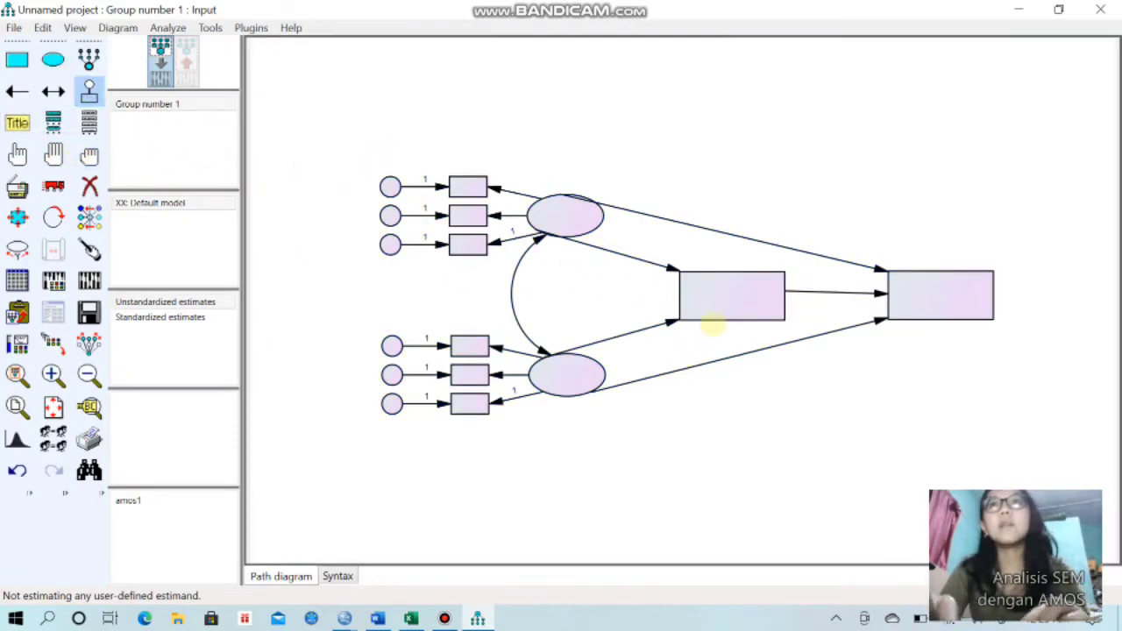
click(706, 300)
click(707, 299)
click(706, 300)
click(707, 300)
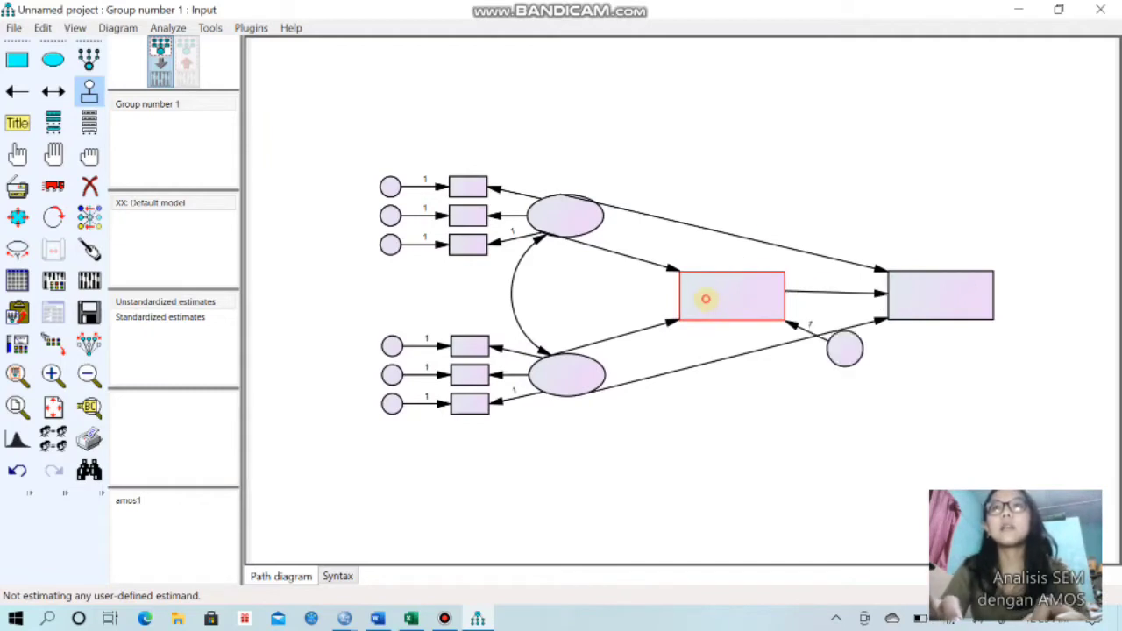
click(706, 299)
click(706, 300)
click(706, 300)
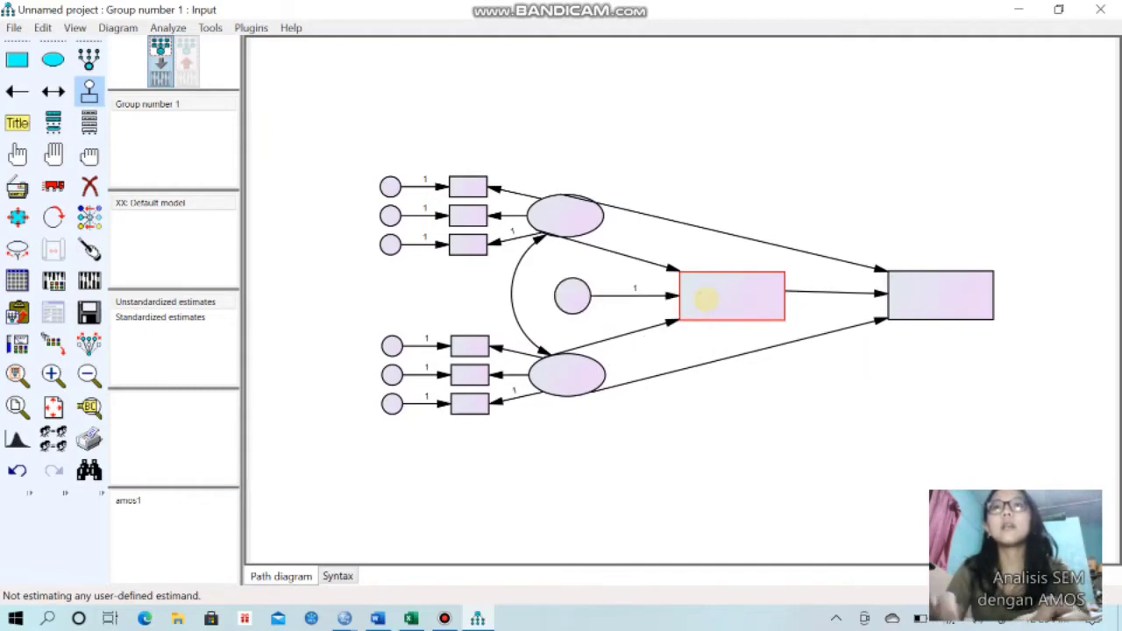
- Add a unique variable to the far rectangle and rotate it around until it sits directly above the rectangle
click(924, 312)
click(924, 311)
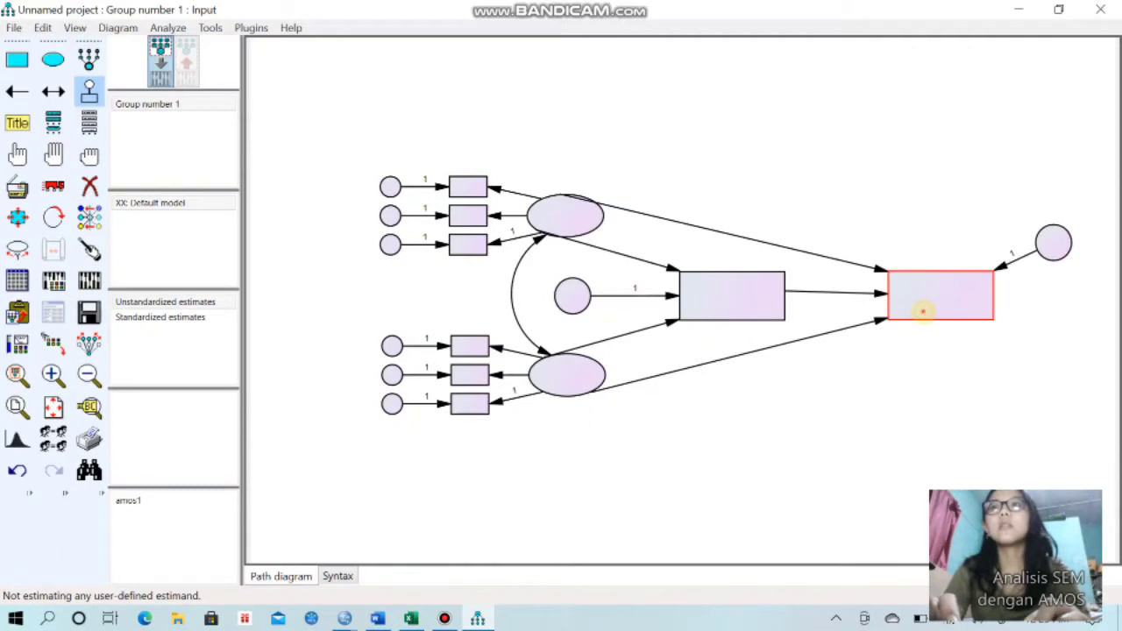
click(924, 311)
click(923, 311)
click(923, 311)
click(923, 312)
click(924, 311)
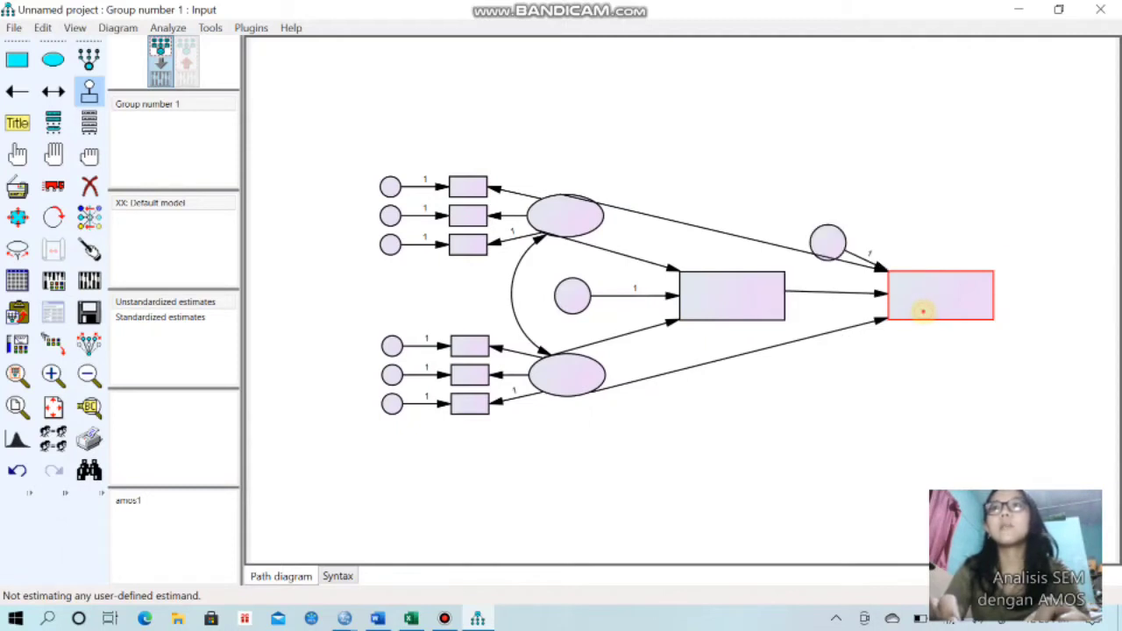
click(923, 312)
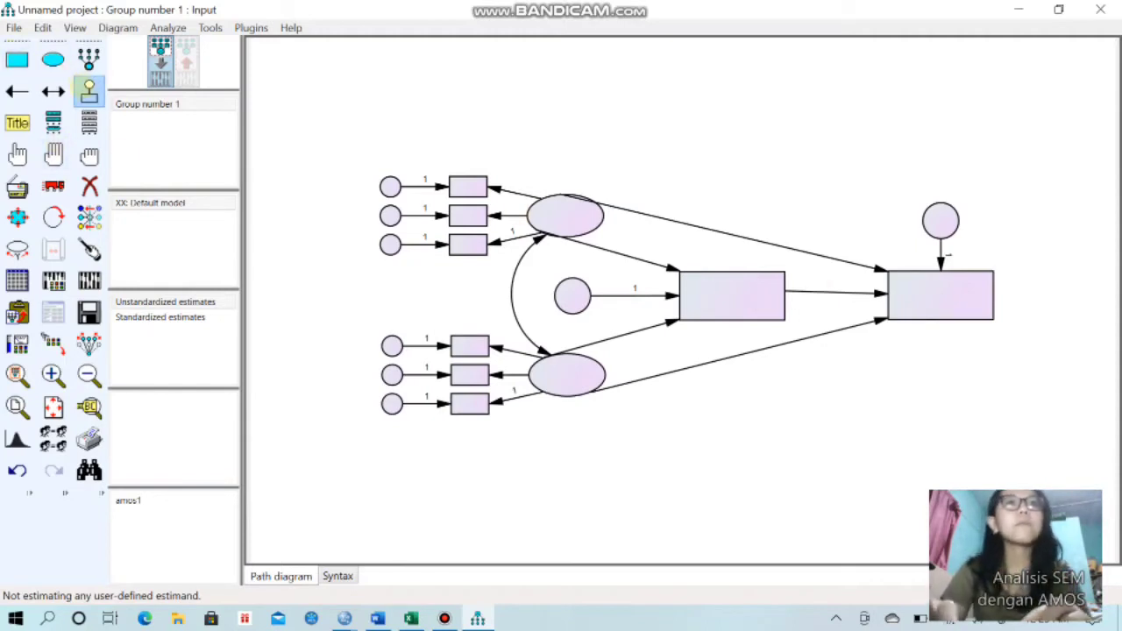
- Set the font size of the upper latent variable's first indicator to 17 and name that indicator H1
click(16, 156)
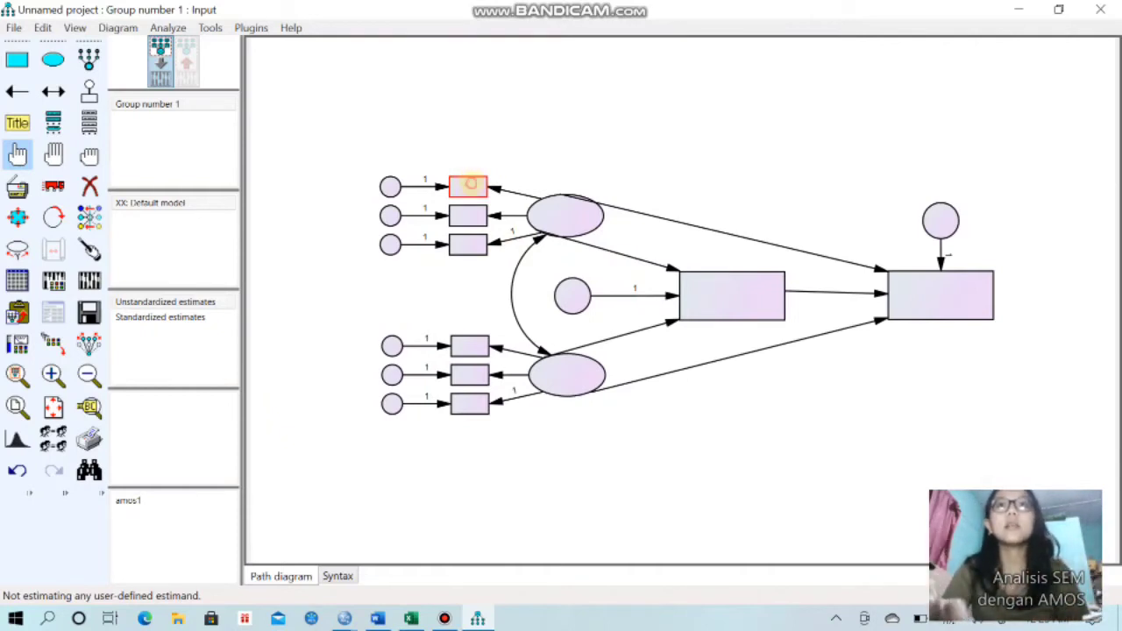
double_click(470, 184)
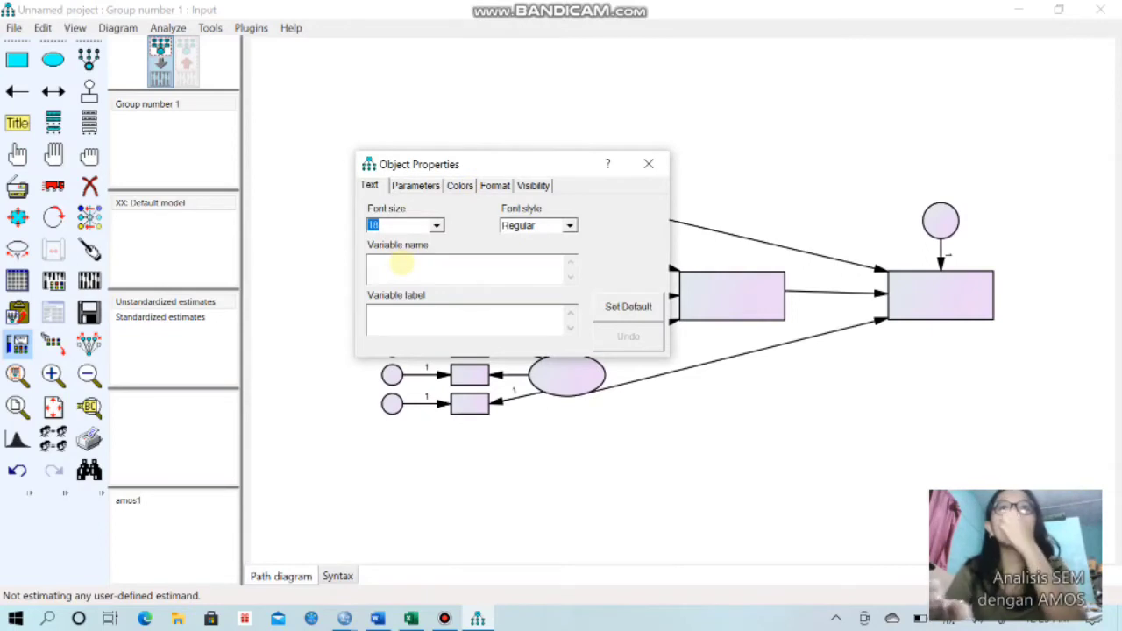
click(400, 263)
click(436, 224)
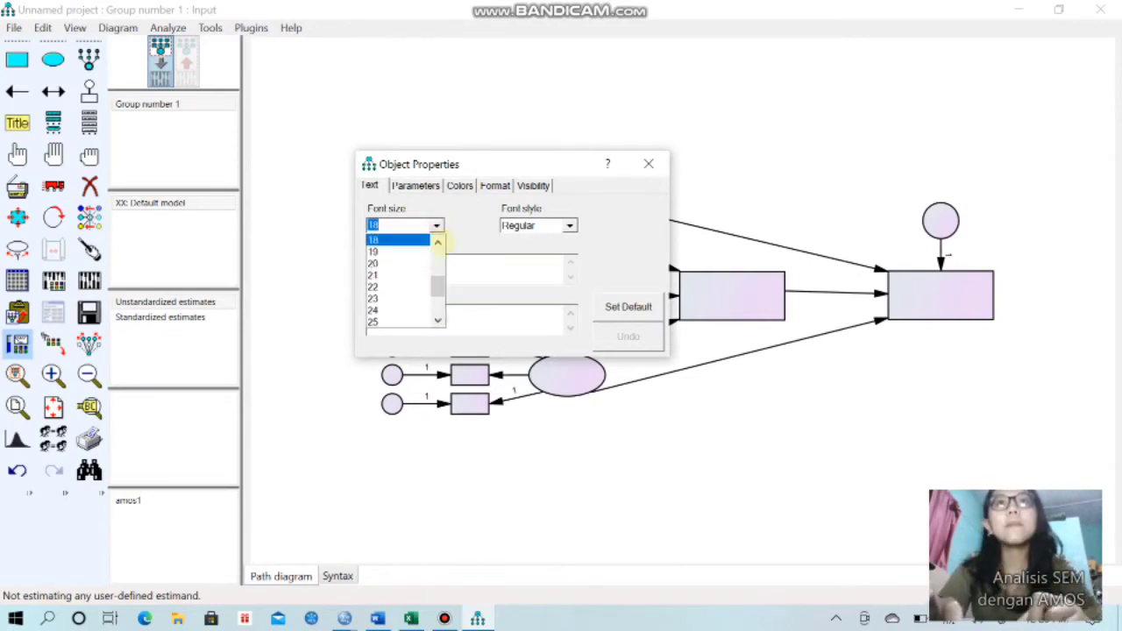
scroll(412, 263, up, 2)
click(412, 251)
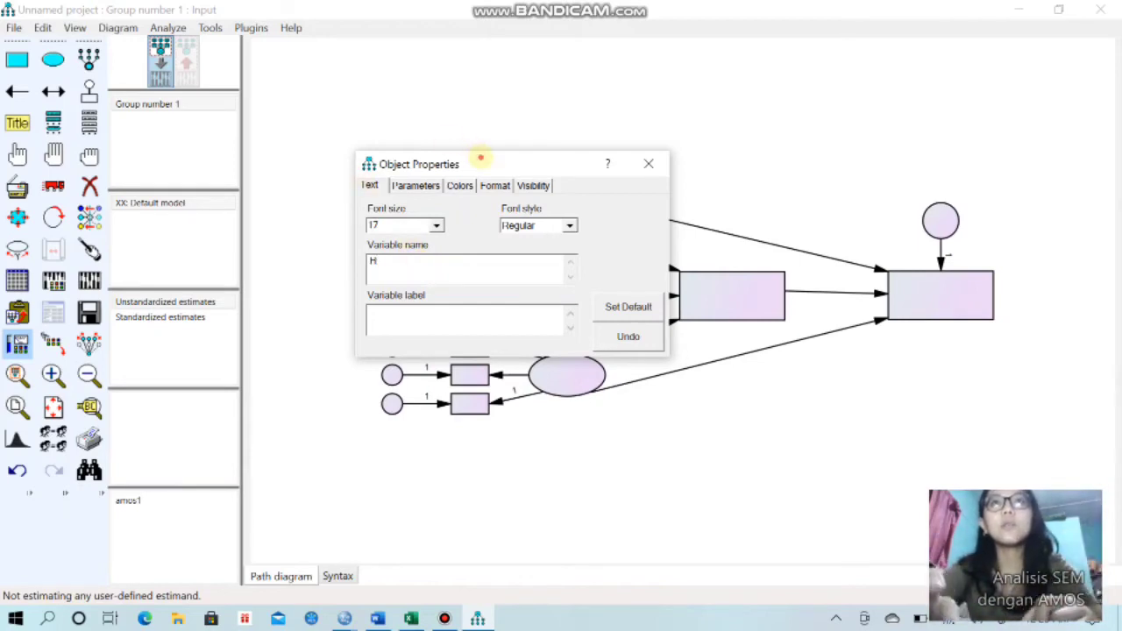
drag(481, 158, 719, 129)
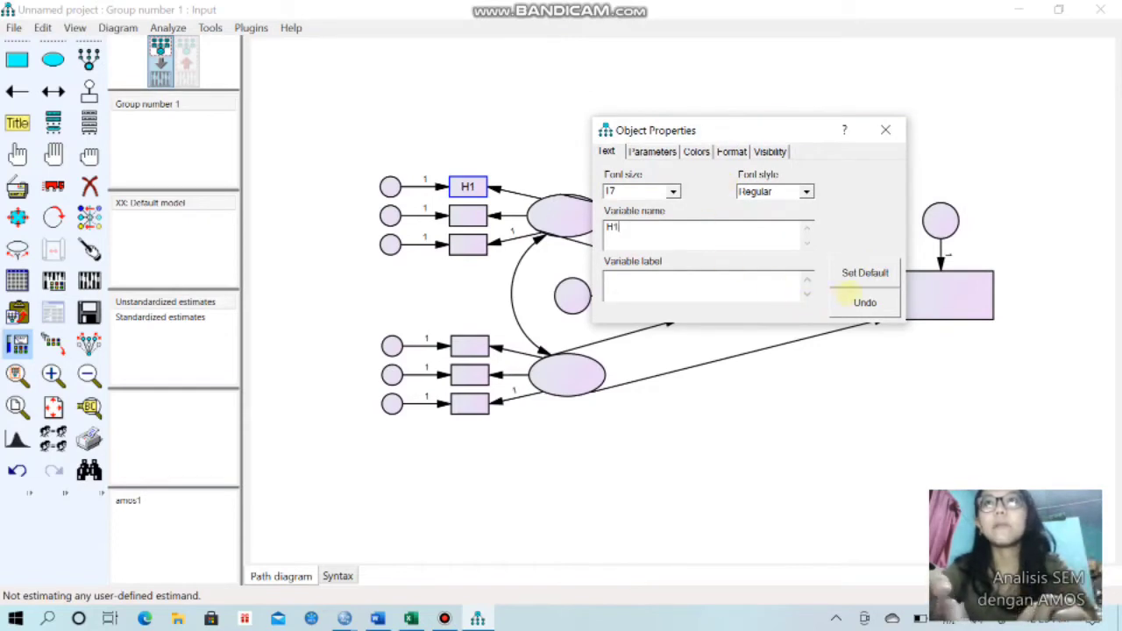
- Name the upper latent variable's second and third indicators H2 and H3
click(473, 212)
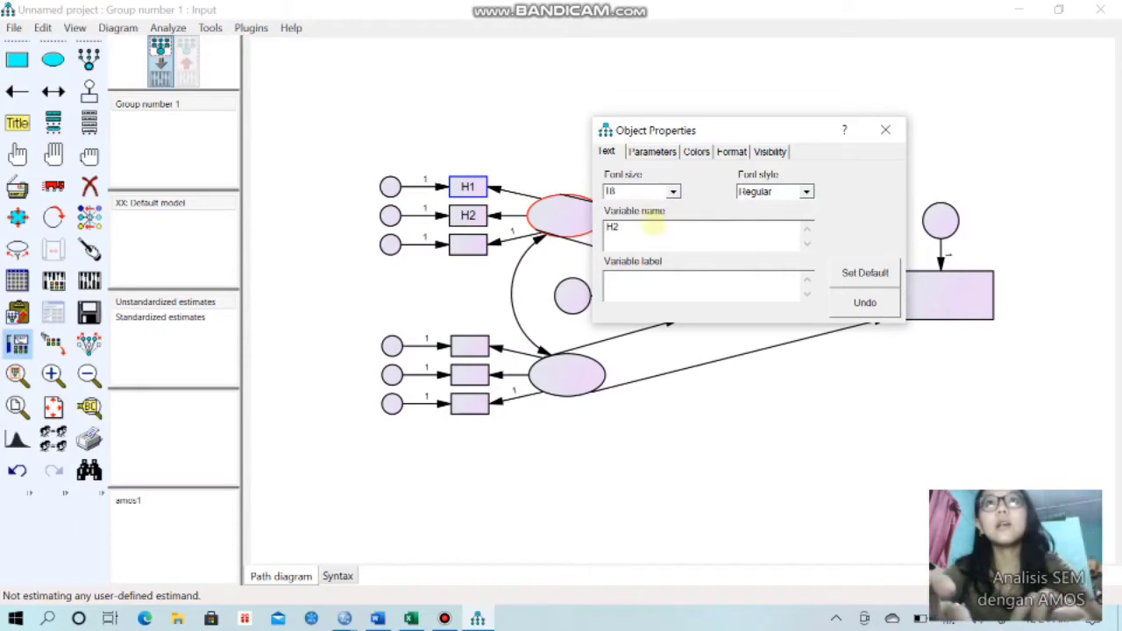
click(474, 238)
text(H3)
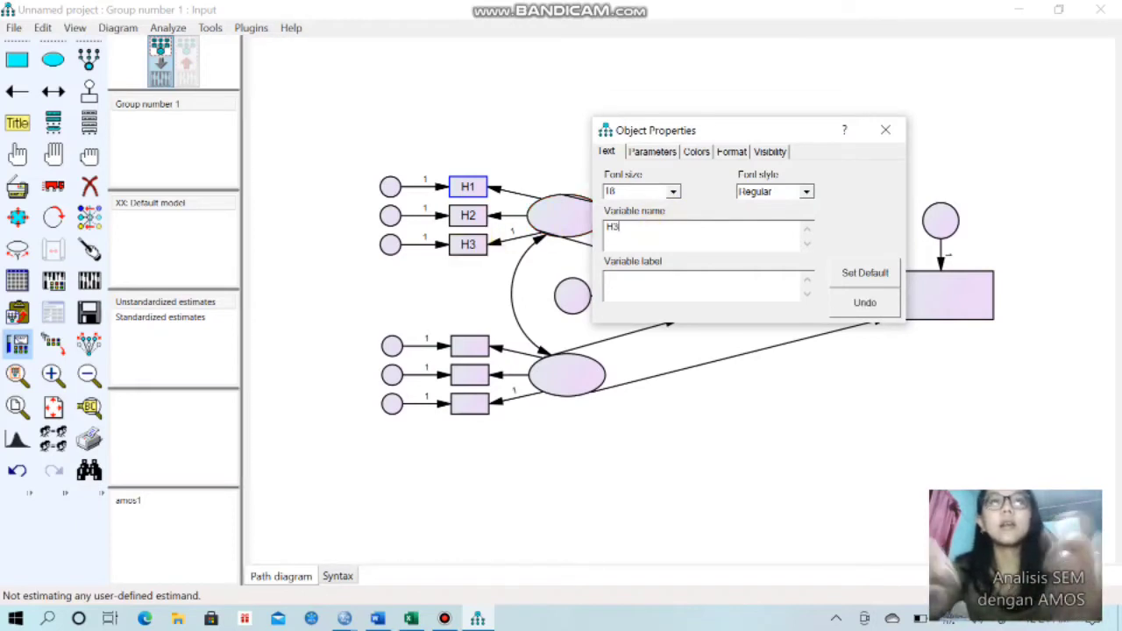
- Name the lower latent variable's three indicators P1, P2 and P3 in order from the uppermost rectangle down
click(482, 348)
click(647, 235)
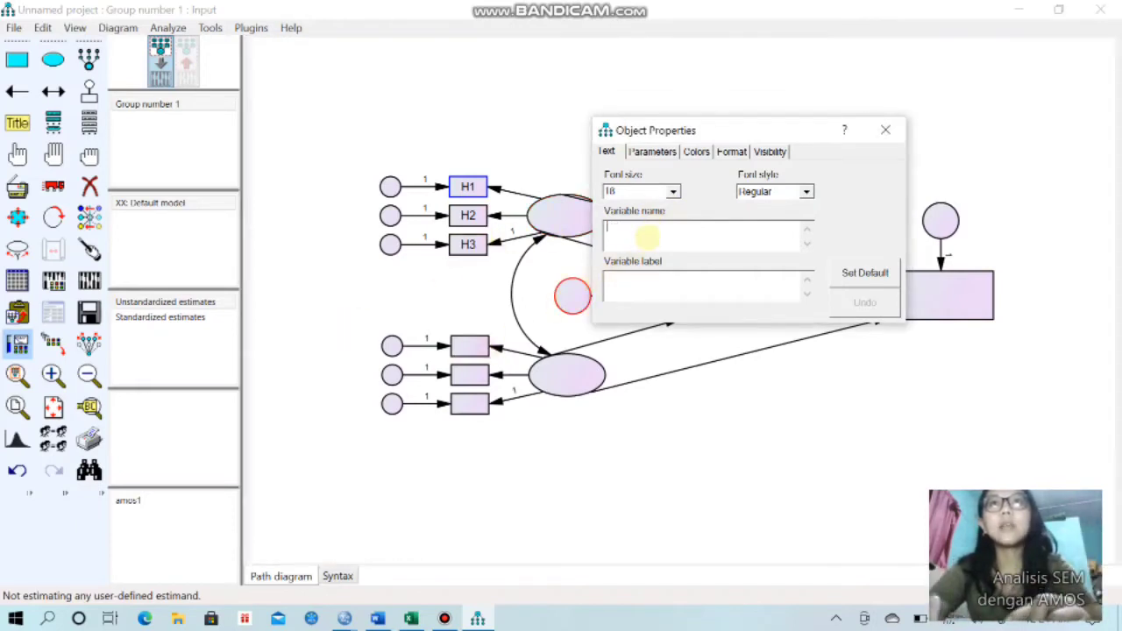
text(P1)
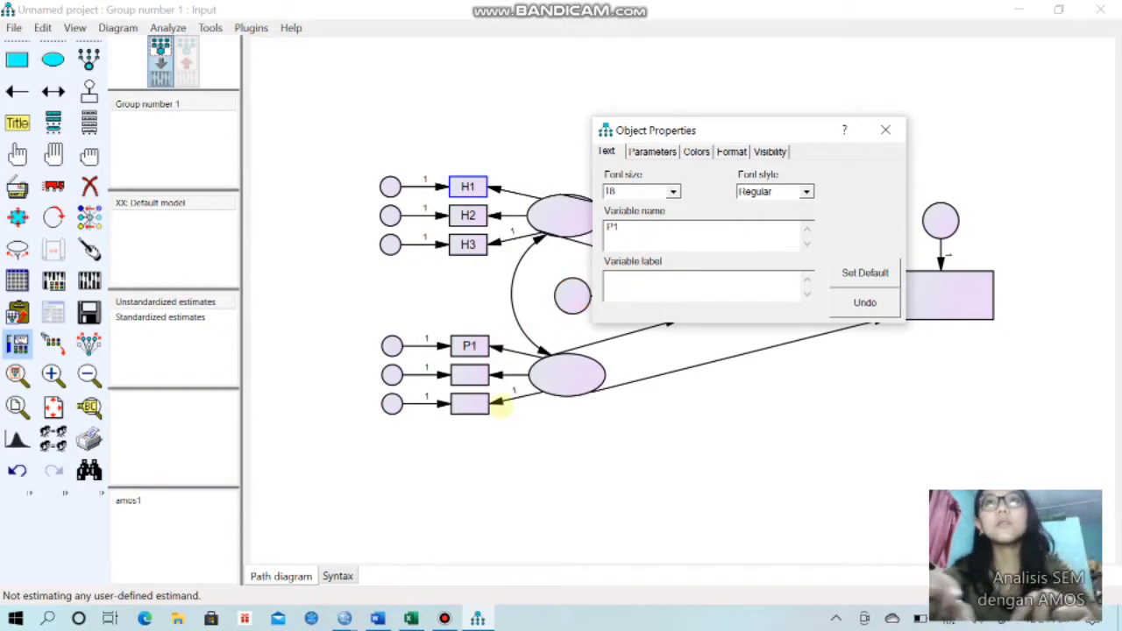
click(470, 375)
text(P)
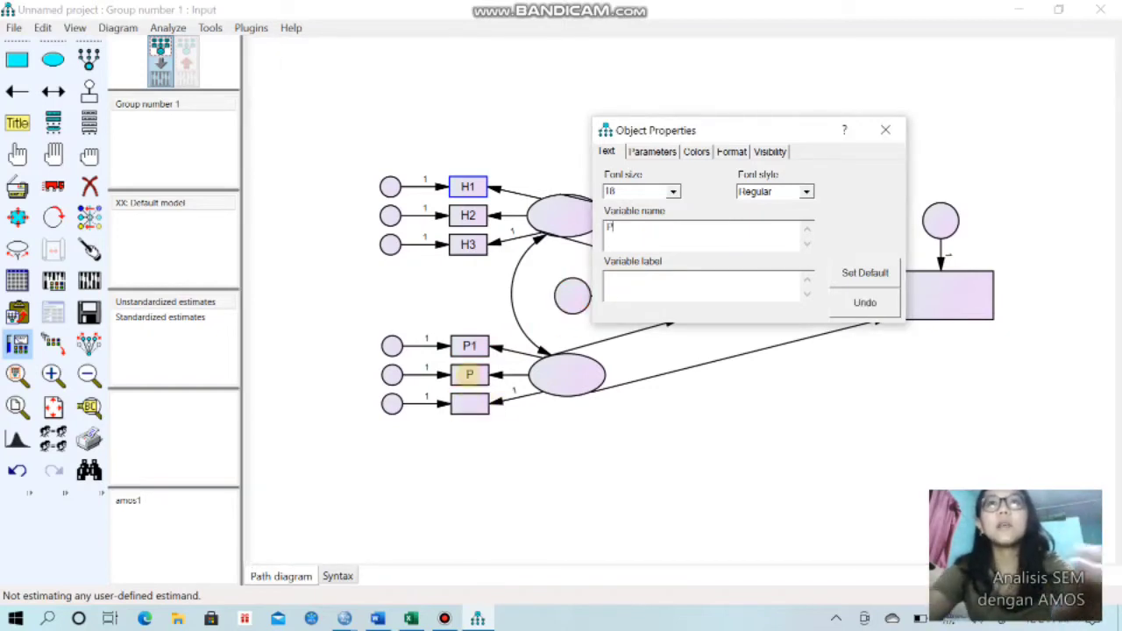
text(2)
click(470, 404)
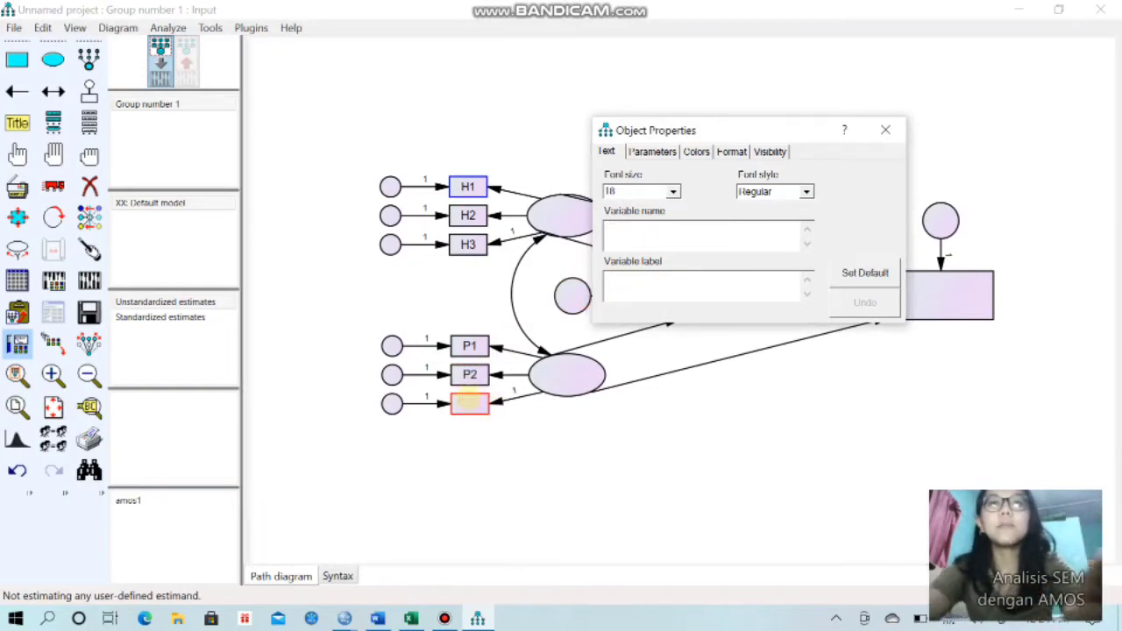
text(P3)
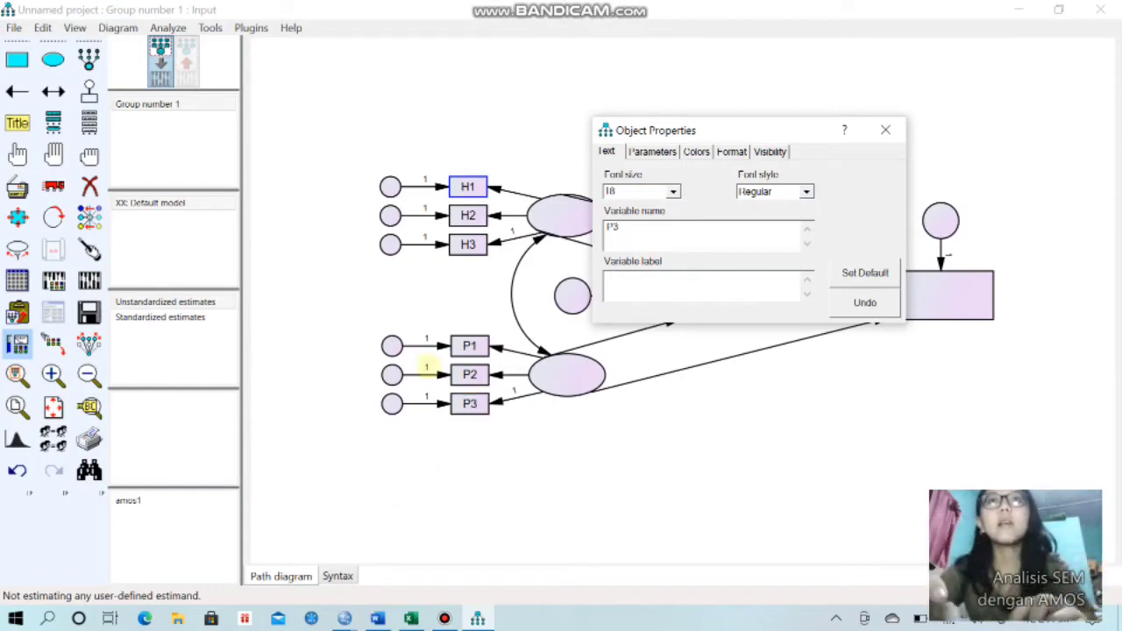
- Name the upper ellipse Hubungan Pelanggan on two lines at font size 17, and select the lower ellipse
drag(728, 125, 800, 152)
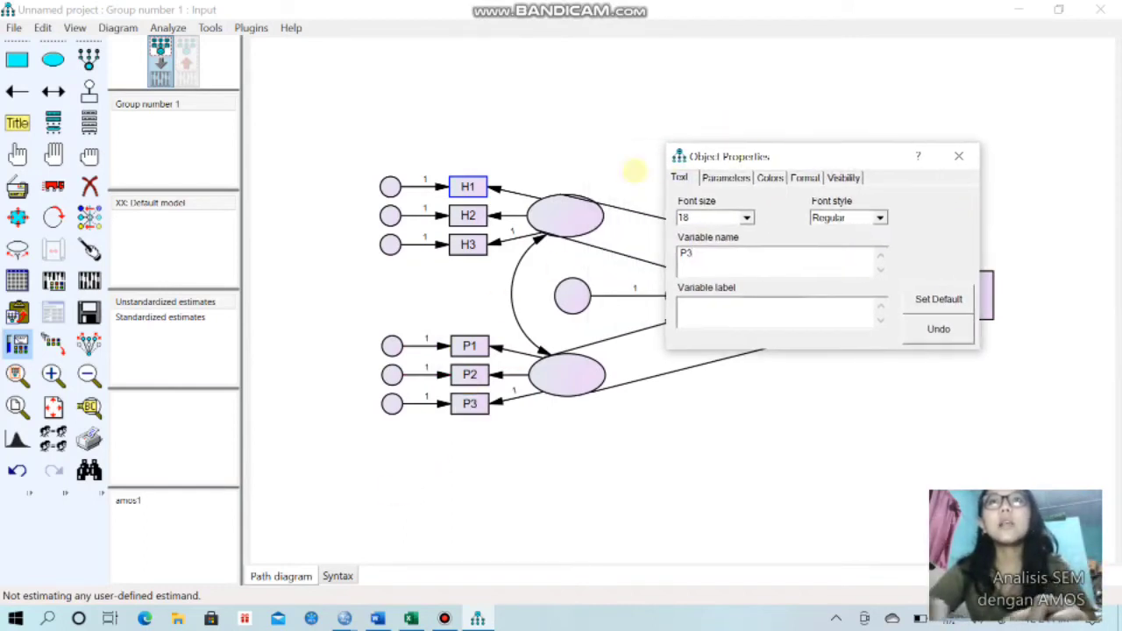
click(570, 209)
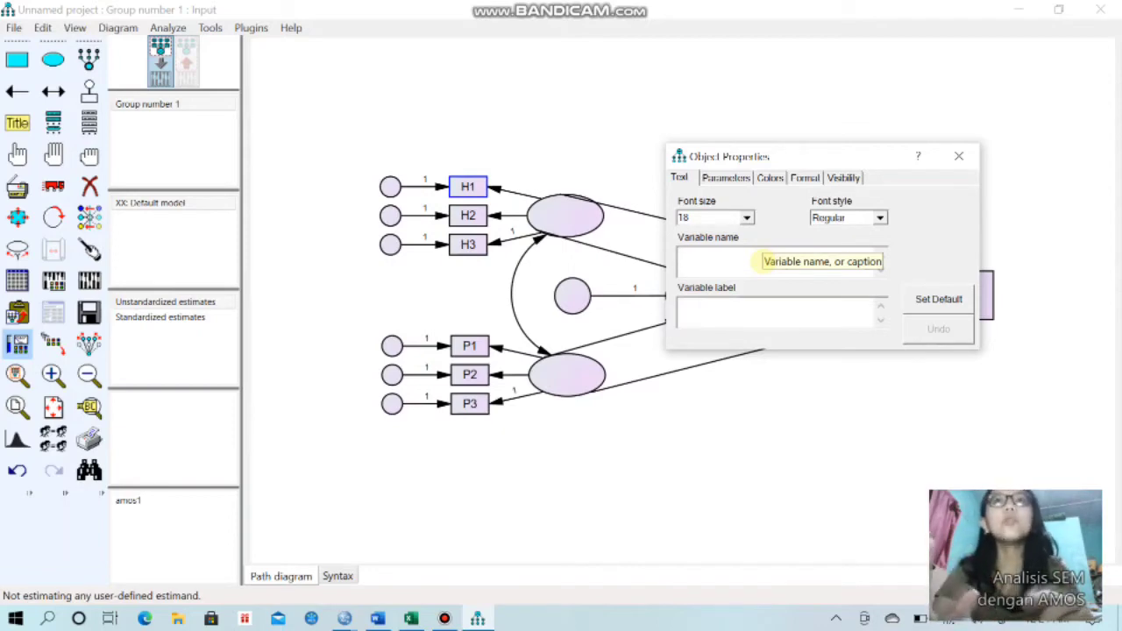
key(alt+Tab)
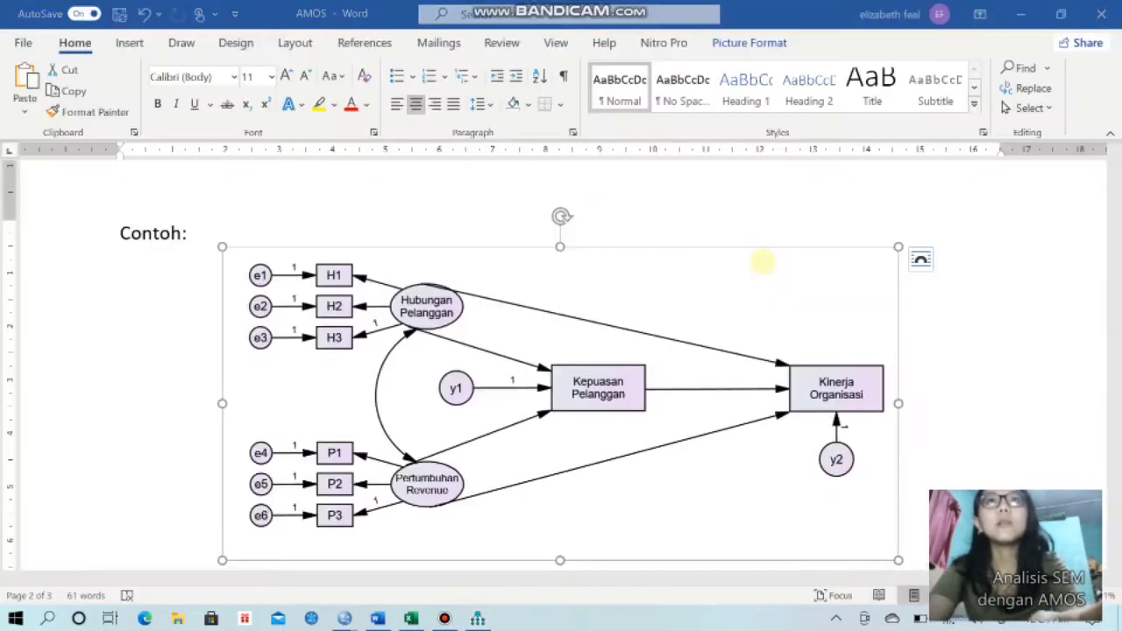
key(alt+Tab)
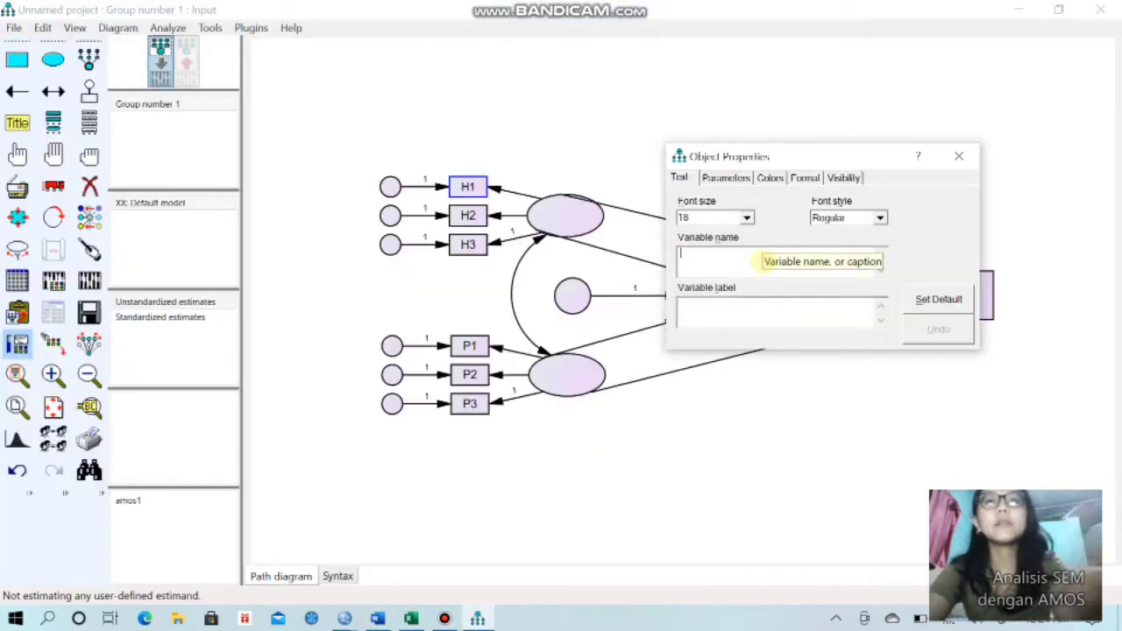
text(Hubungan )
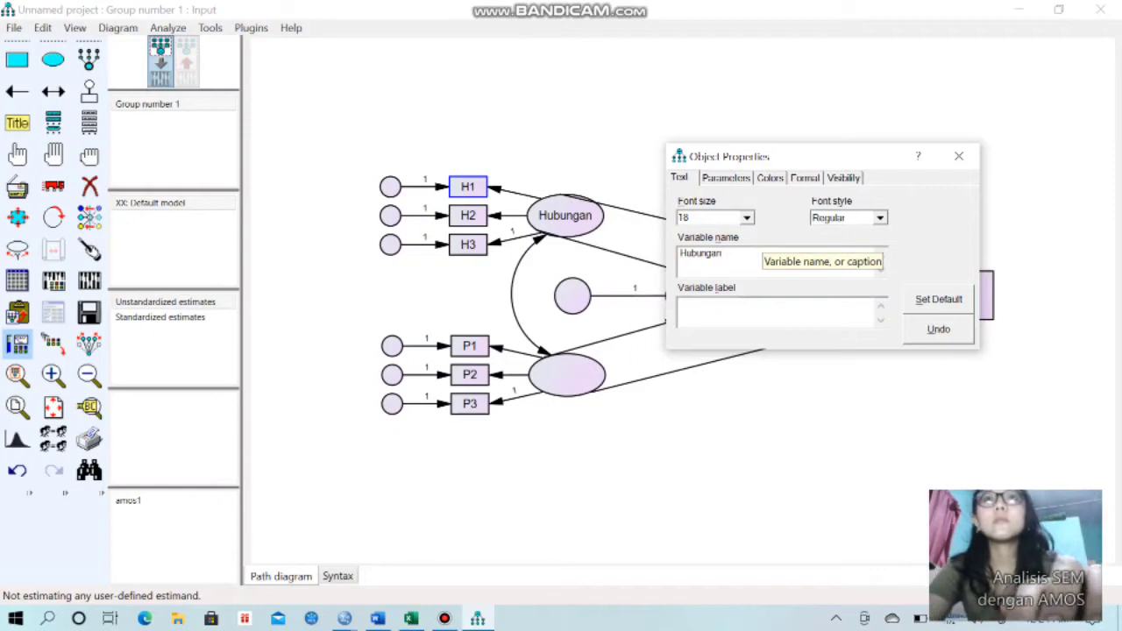
text(Pelanggan)
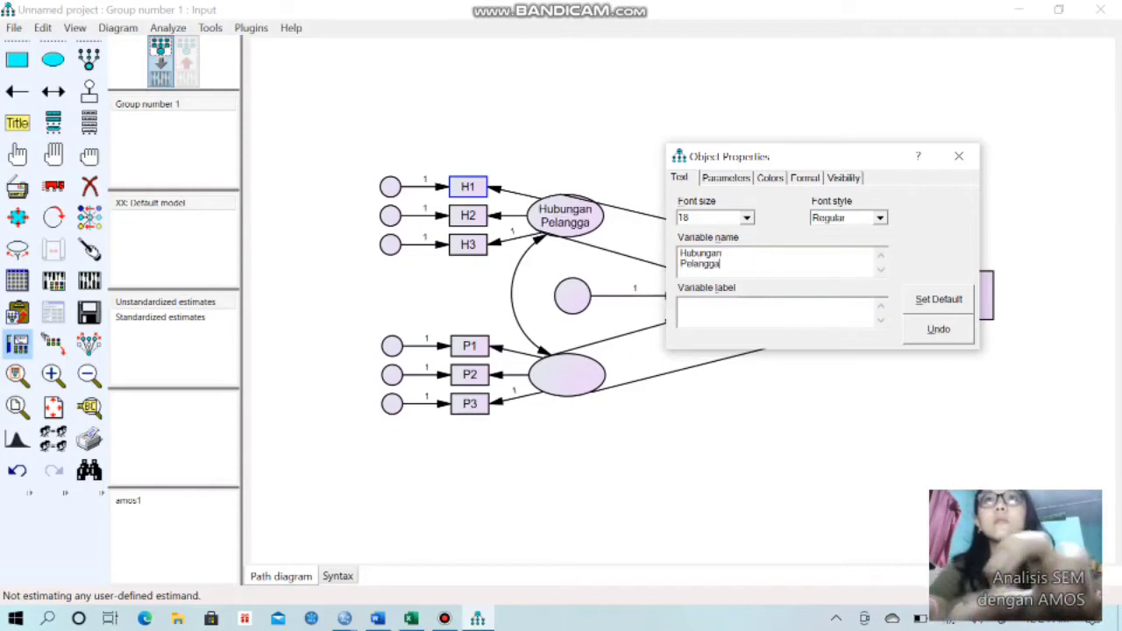
click(747, 218)
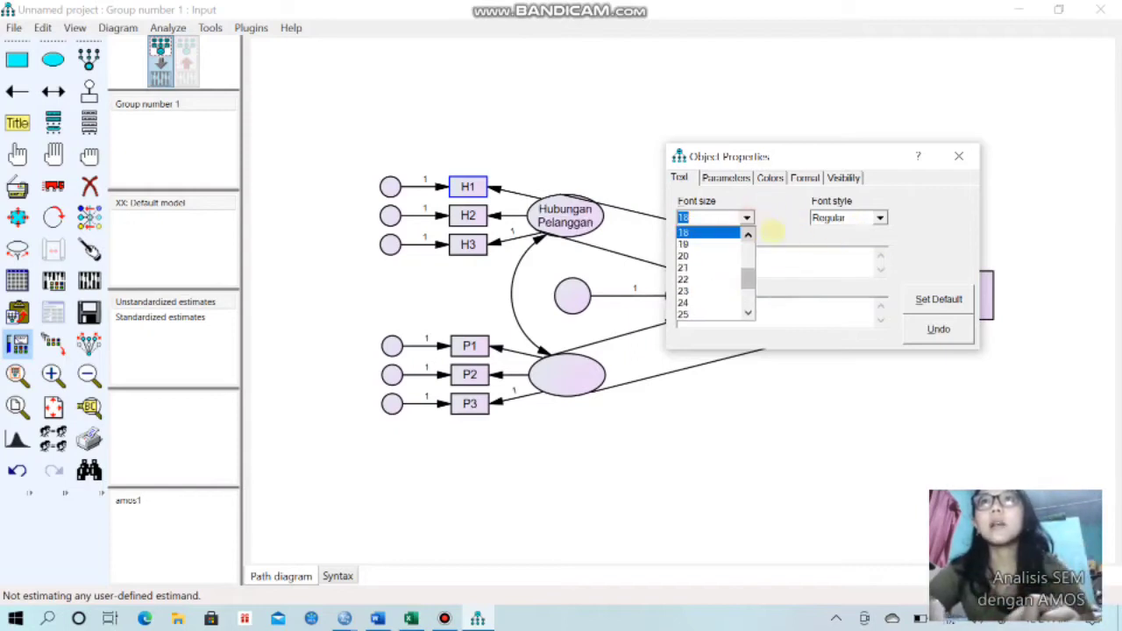
click(748, 233)
click(729, 232)
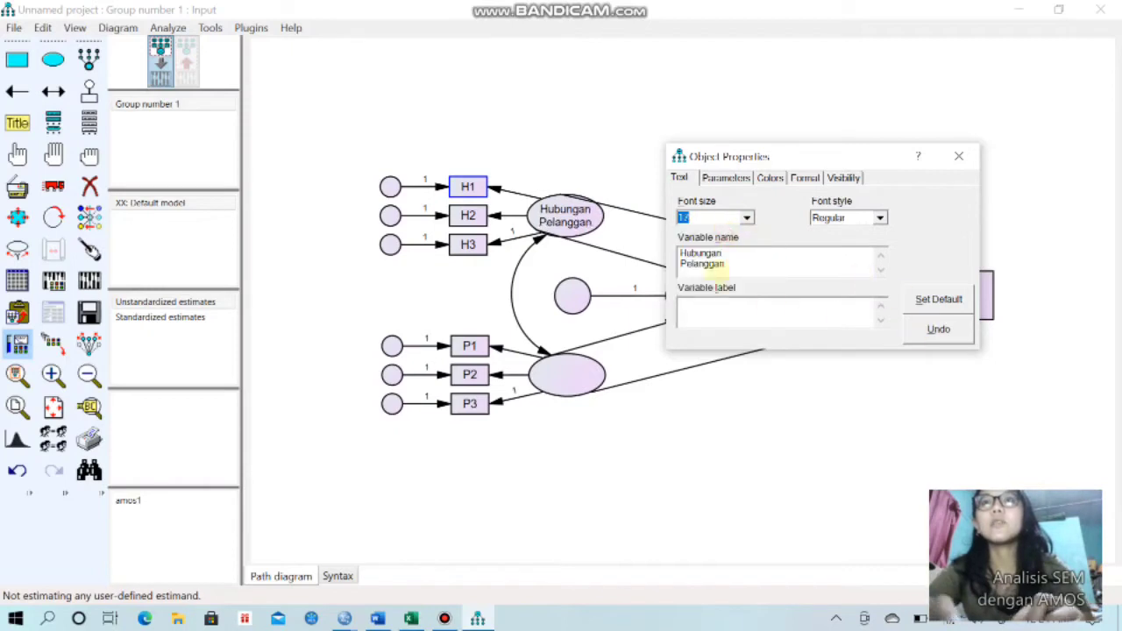
click(569, 366)
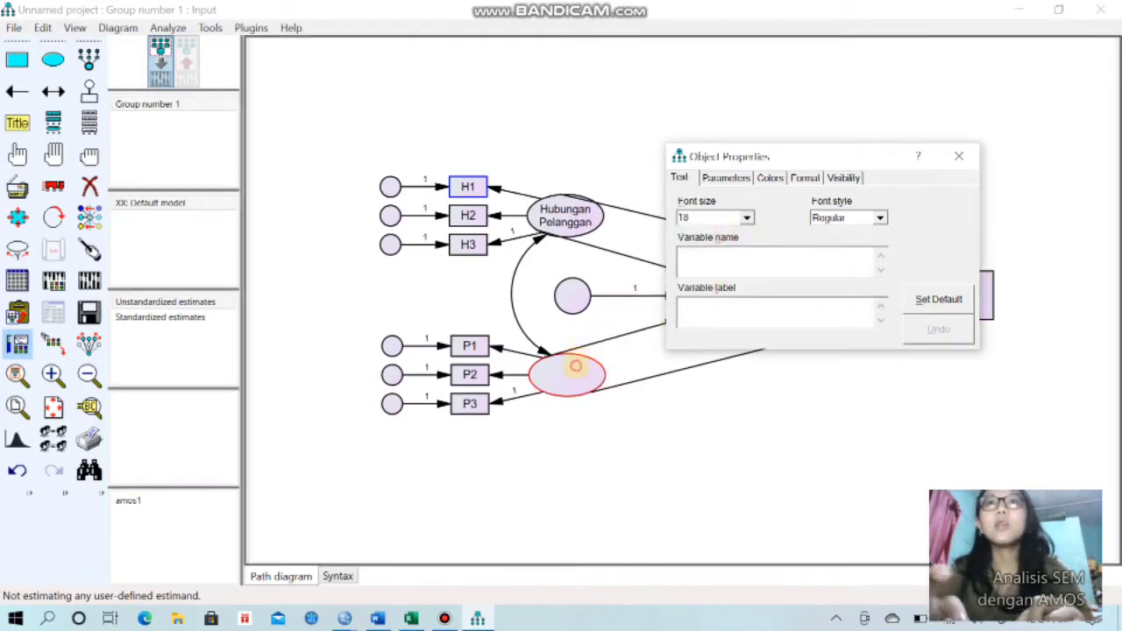
text(H)
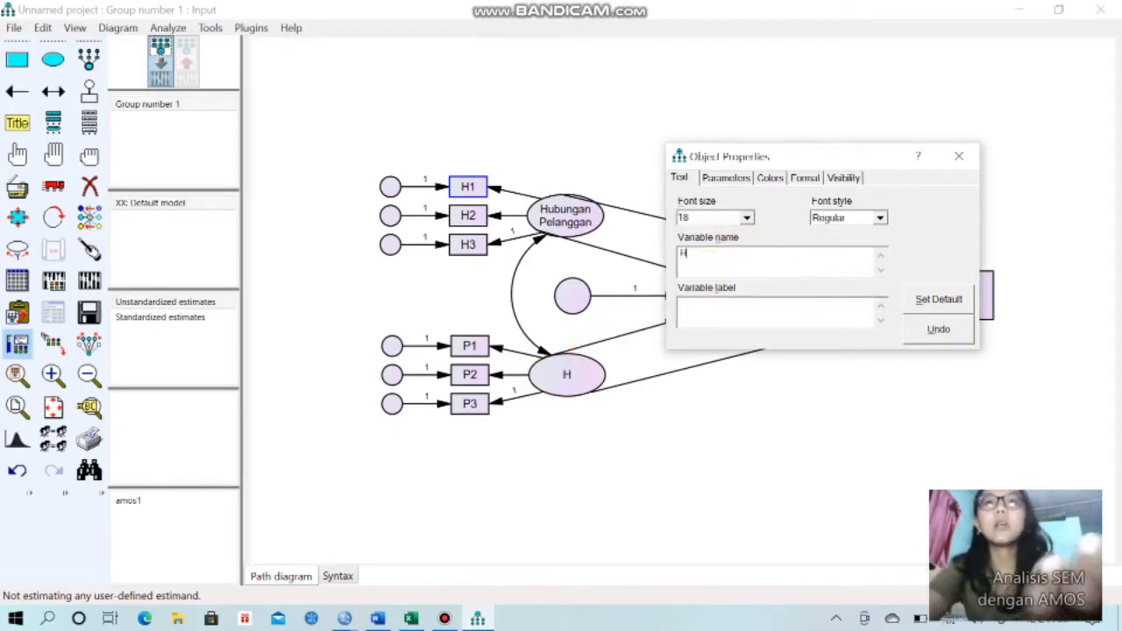
text(ubungan Pel)
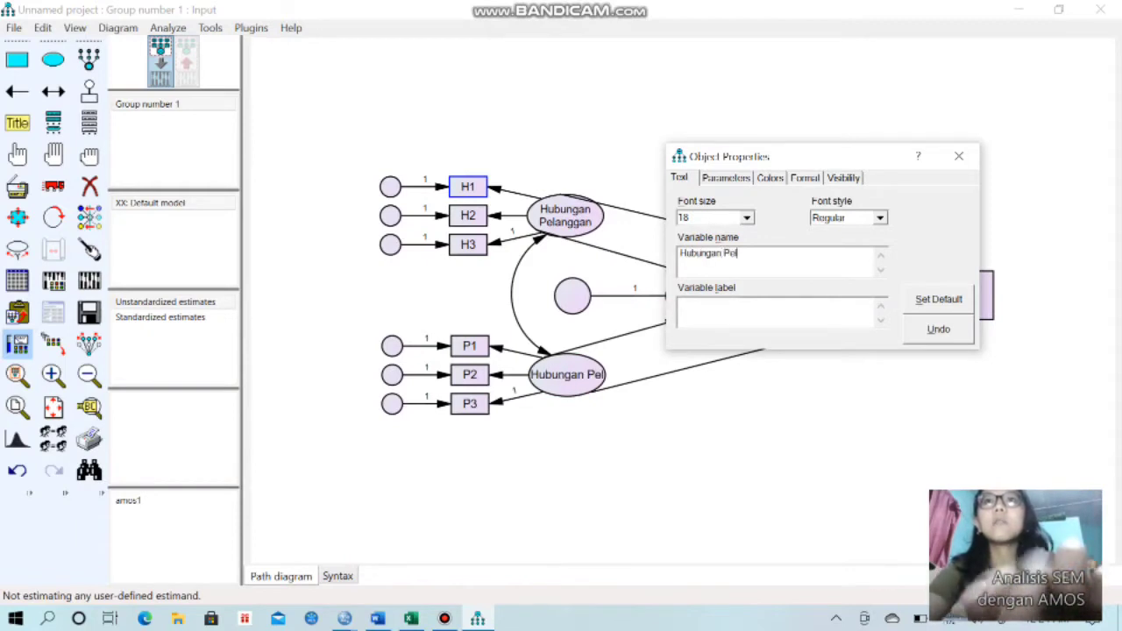
key(BackSpace)
key(BackSpace)
key(BackSpace)
key(BackSpace)
key(BackSpace)
key(BackSpace)
key(BackSpace)
key(BackSpace)
key(BackSpace)
key(BackSpace)
key(BackSpace)
key(BackSpace)
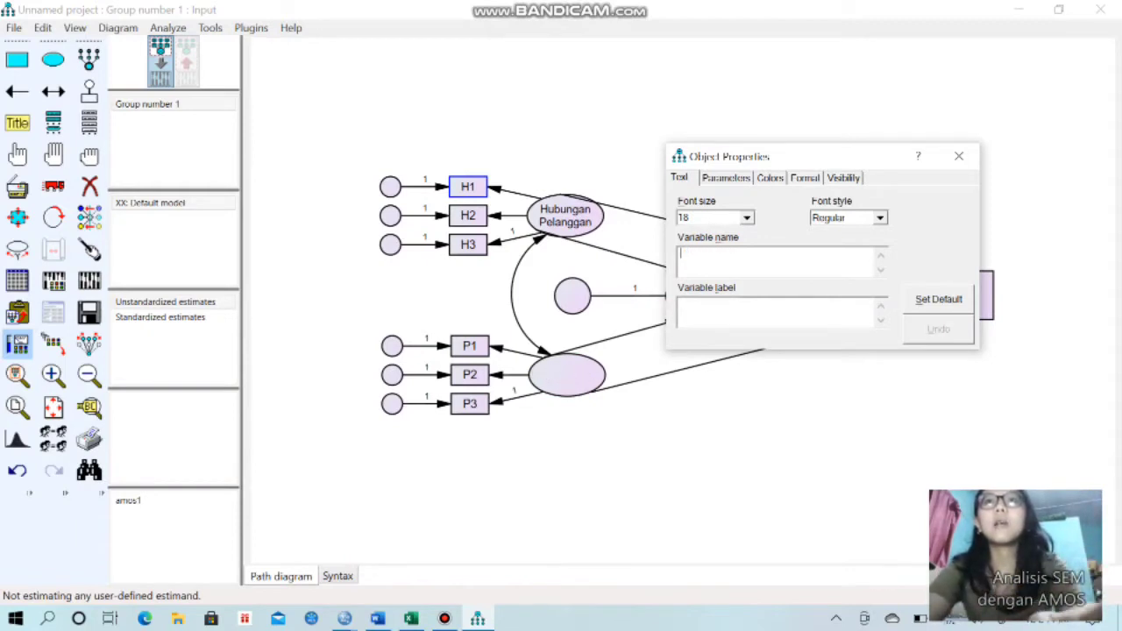
- Check the reference diagram in Word and name the lower ellipse Pertumbuhan Revenue on two lines in Amos
key(alt+Tab)
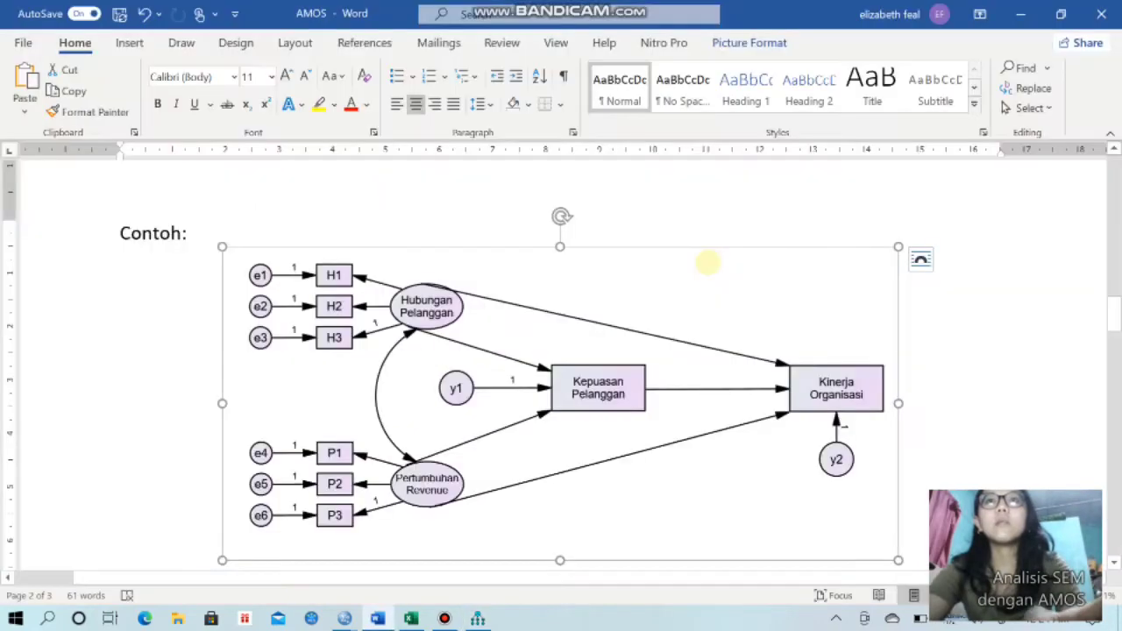
key(alt+Tab)
text(pe)
key(BackSpace)
text(Pe)
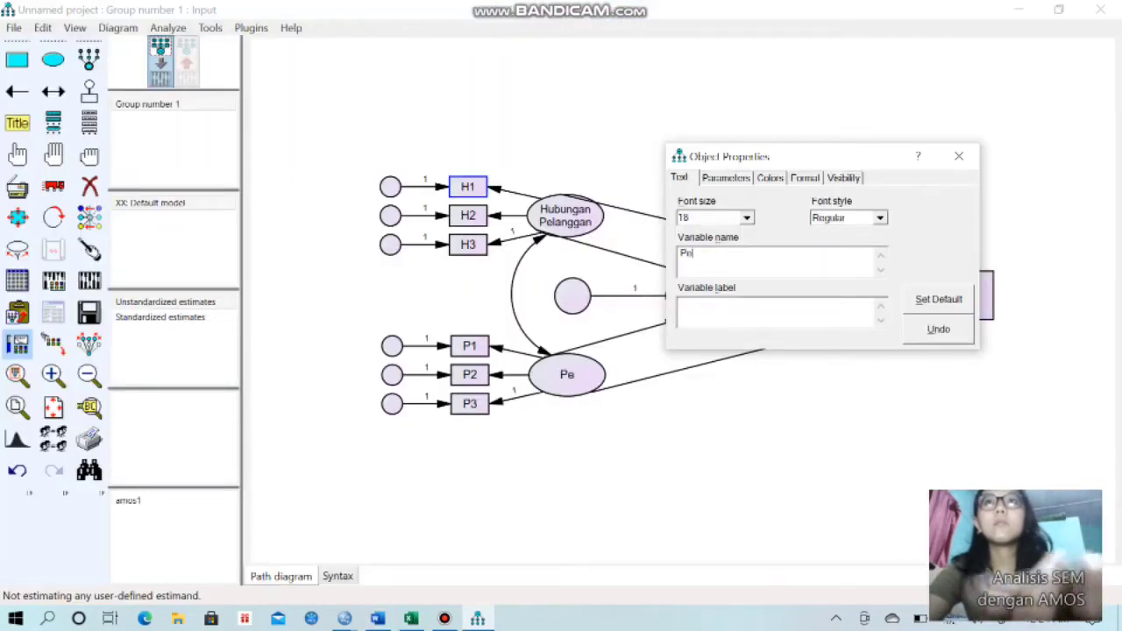
text(rtumbuhan )
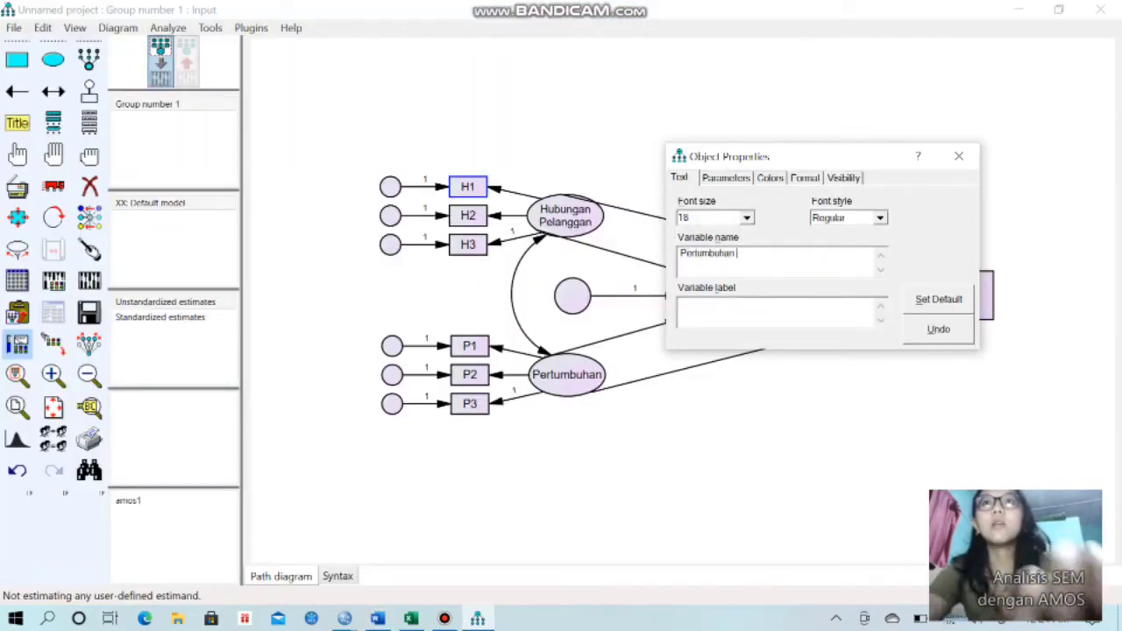
text(Re)
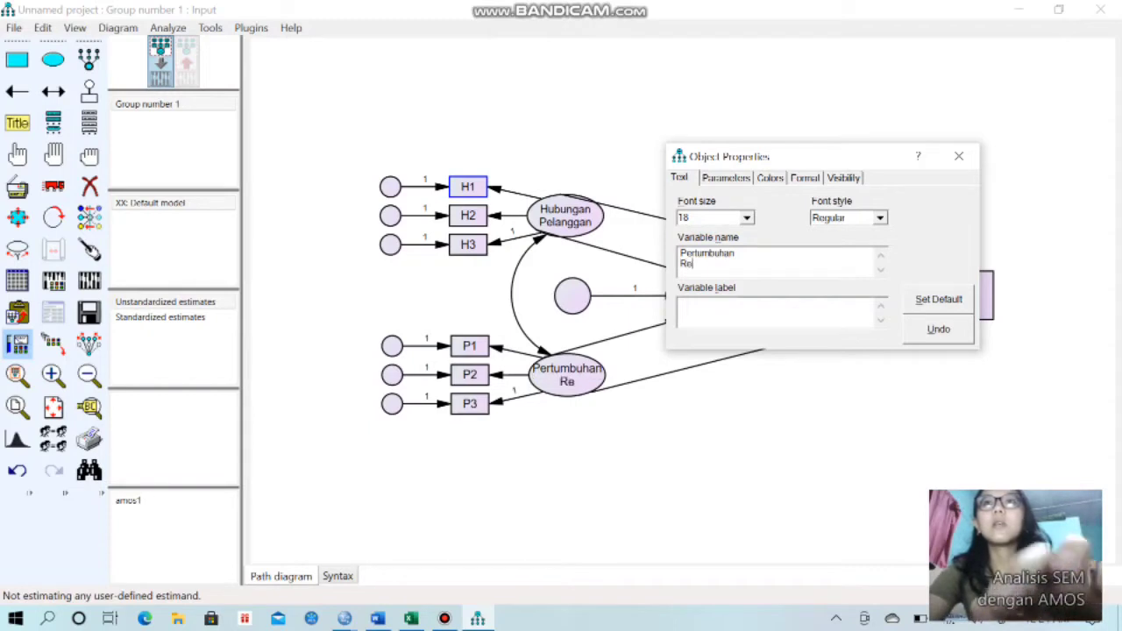
text(cve)
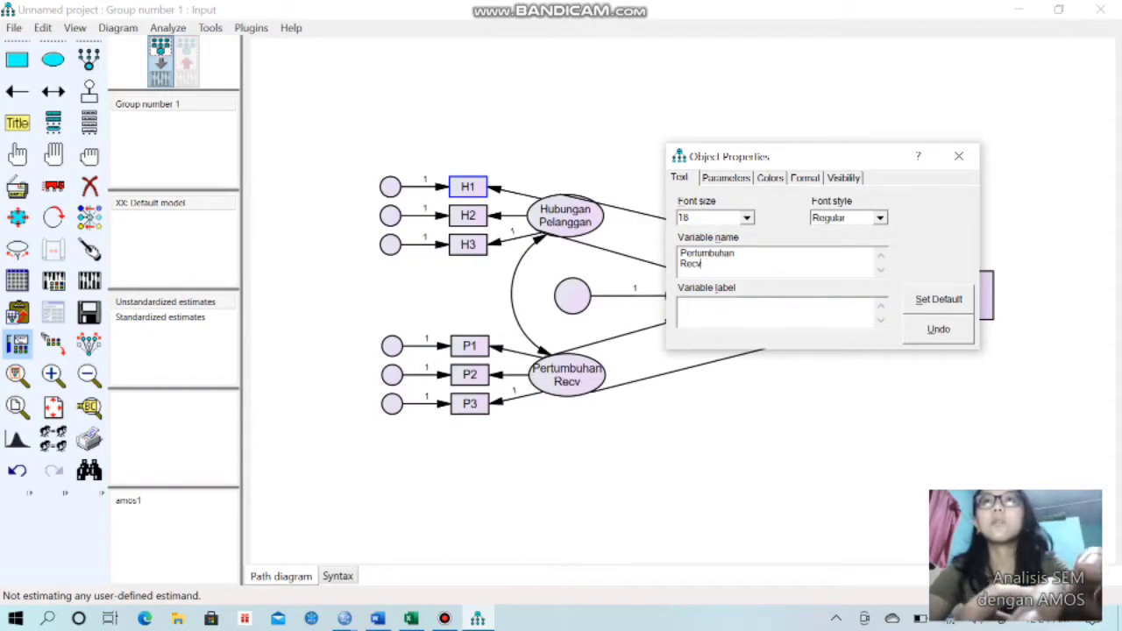
key(BackSpace)
text(venue)
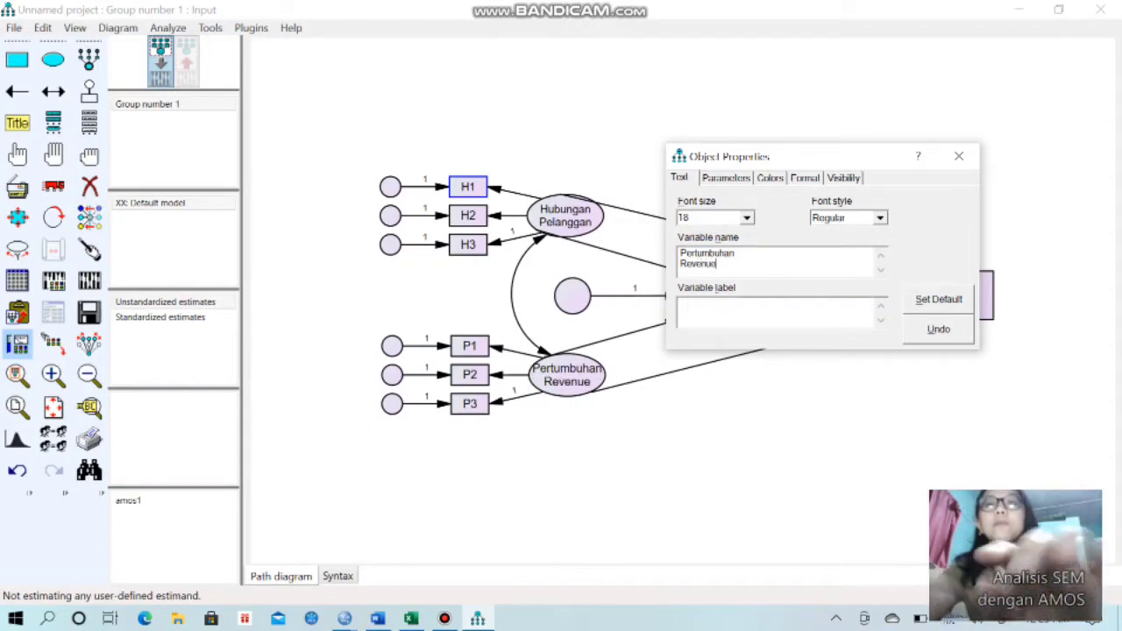
- Set the font size of the lower ellipse's name to 17
drag(840, 160, 865, 107)
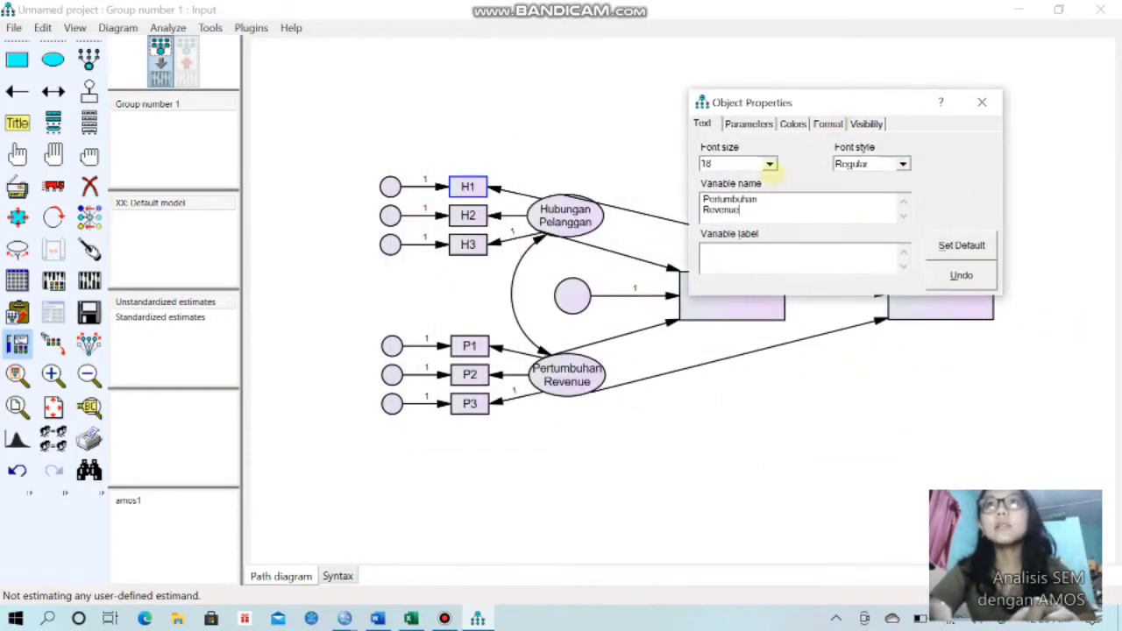
click(769, 163)
click(728, 175)
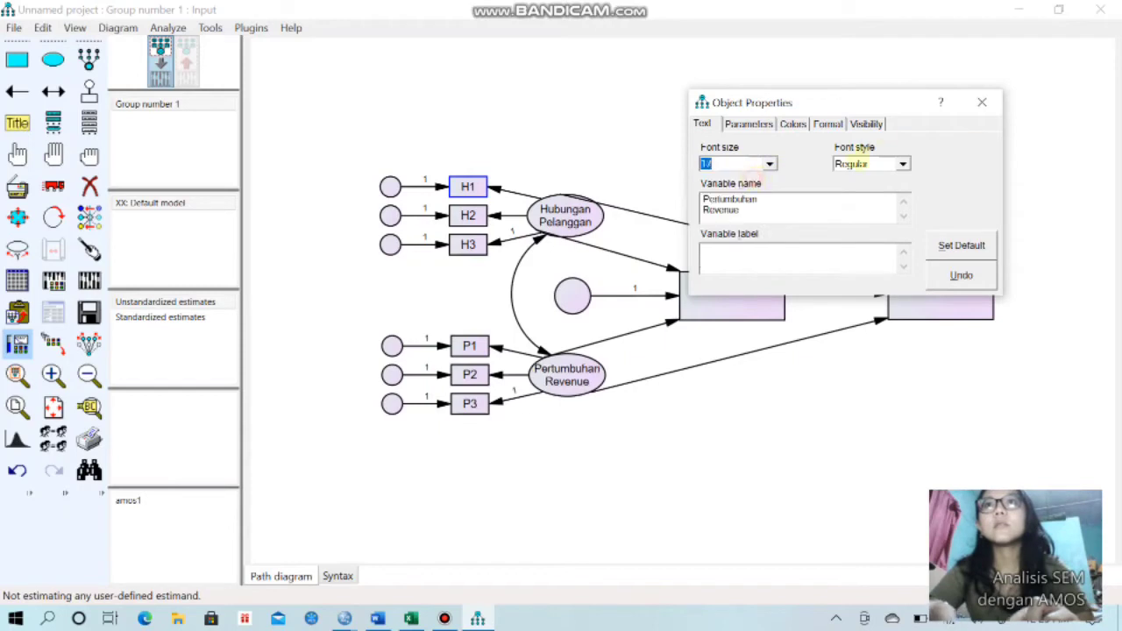
- Check the reference diagram in Word and set the middle rectangle's variable name to K1 in Amos
drag(903, 103, 571, 104)
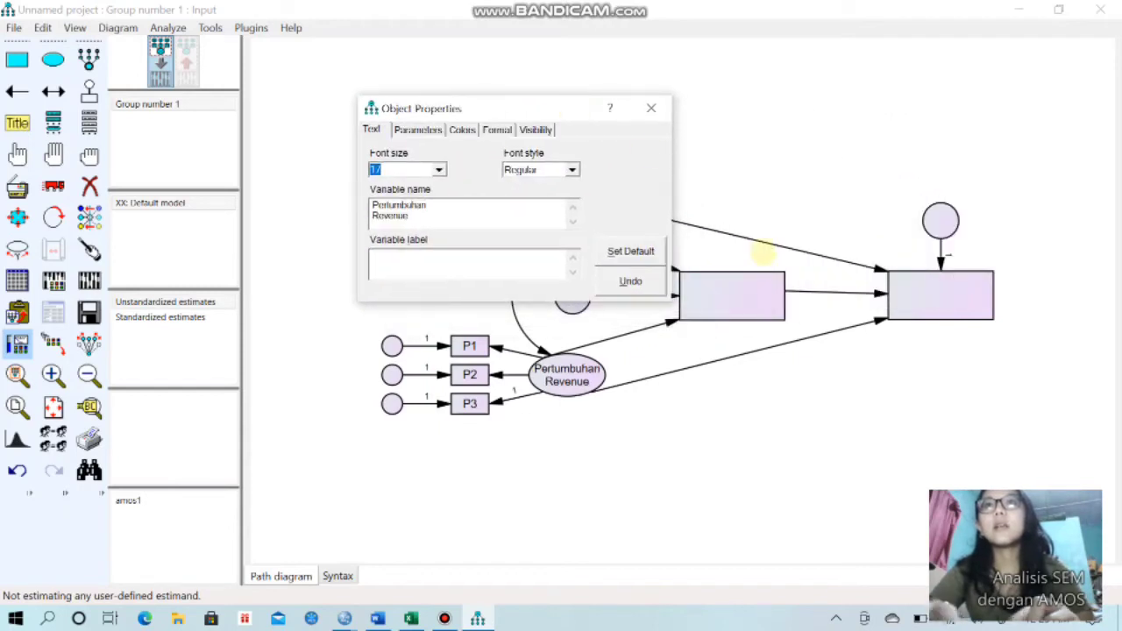
click(757, 290)
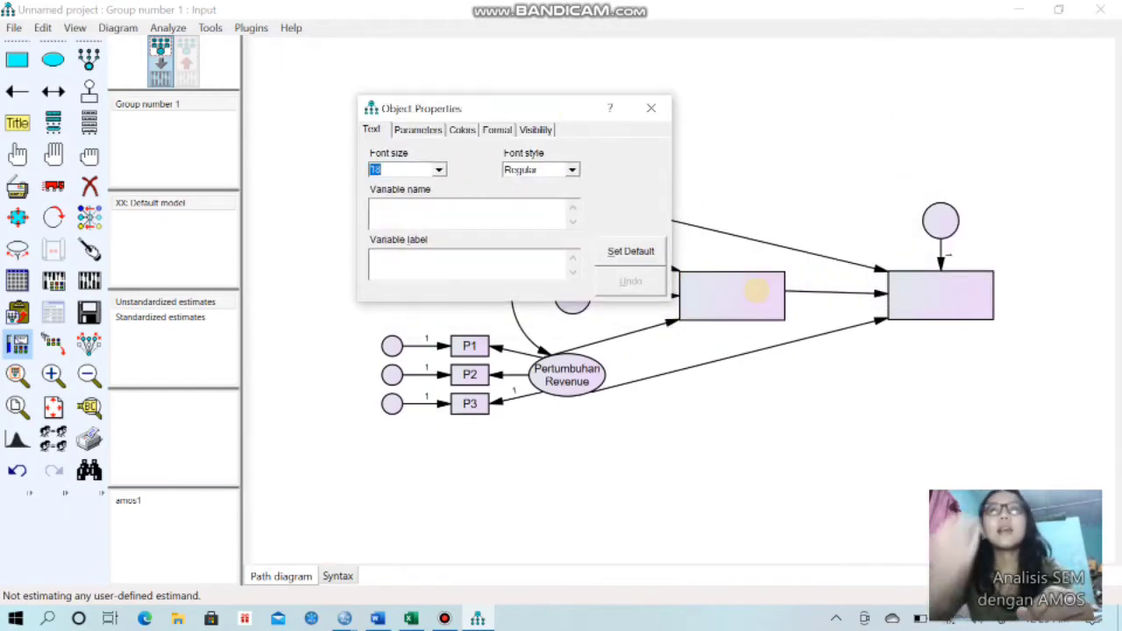
click(466, 208)
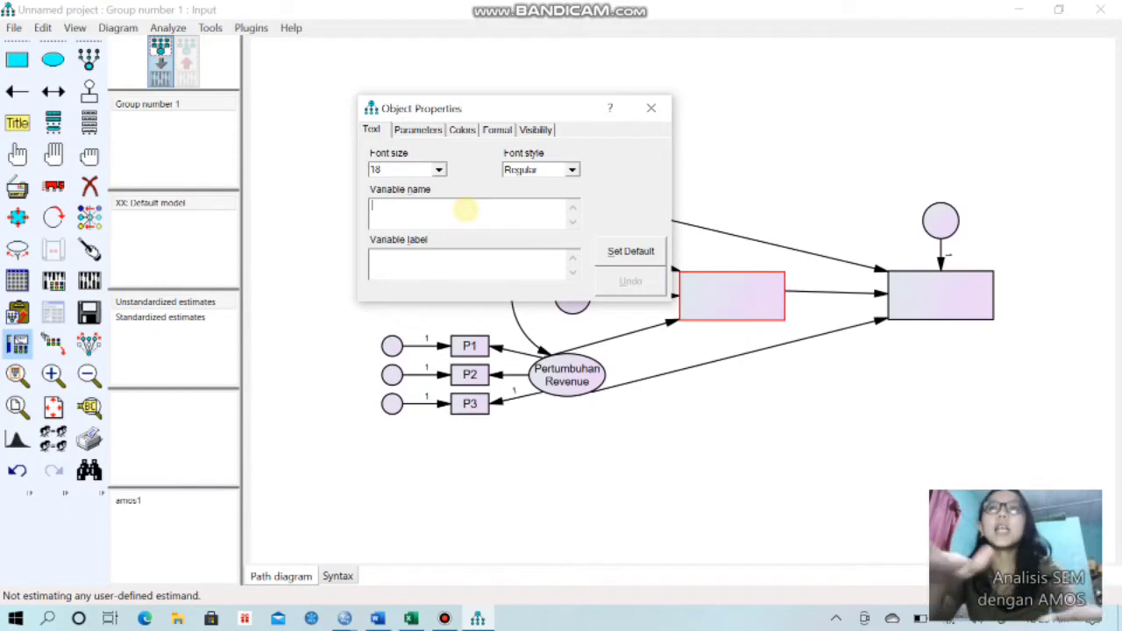
key(alt+Tab)
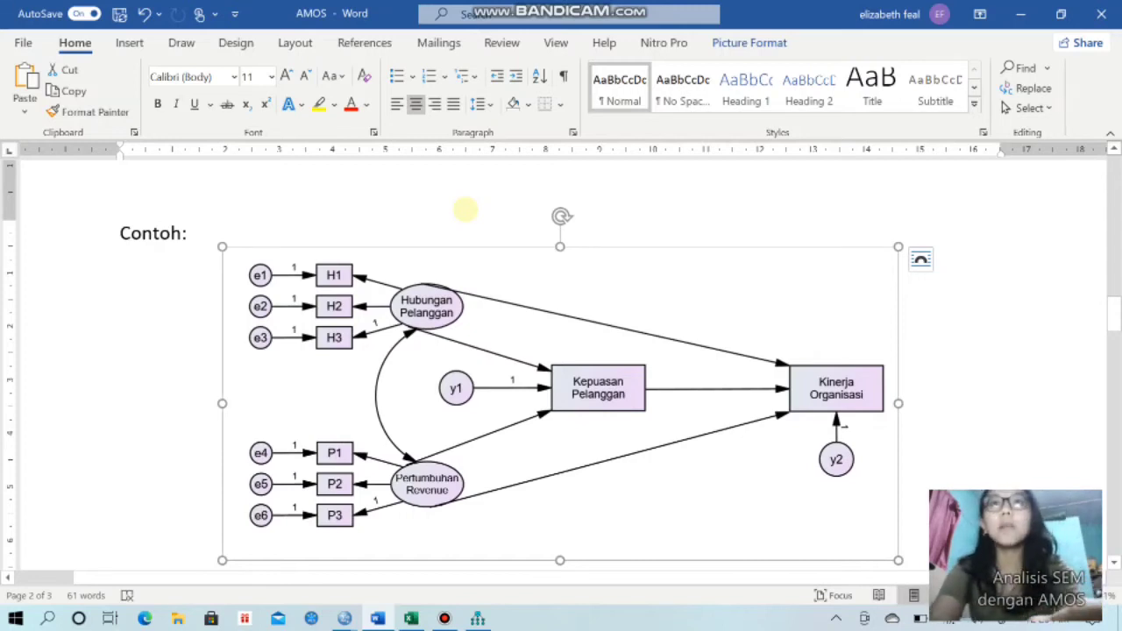
key(alt+Tab)
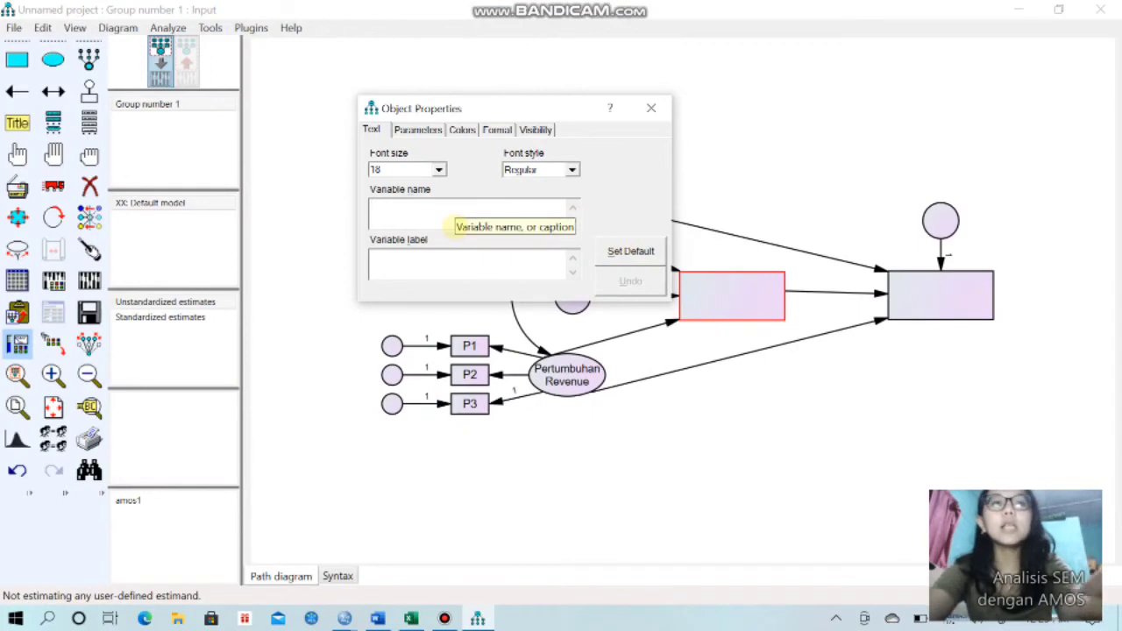
text(K1)
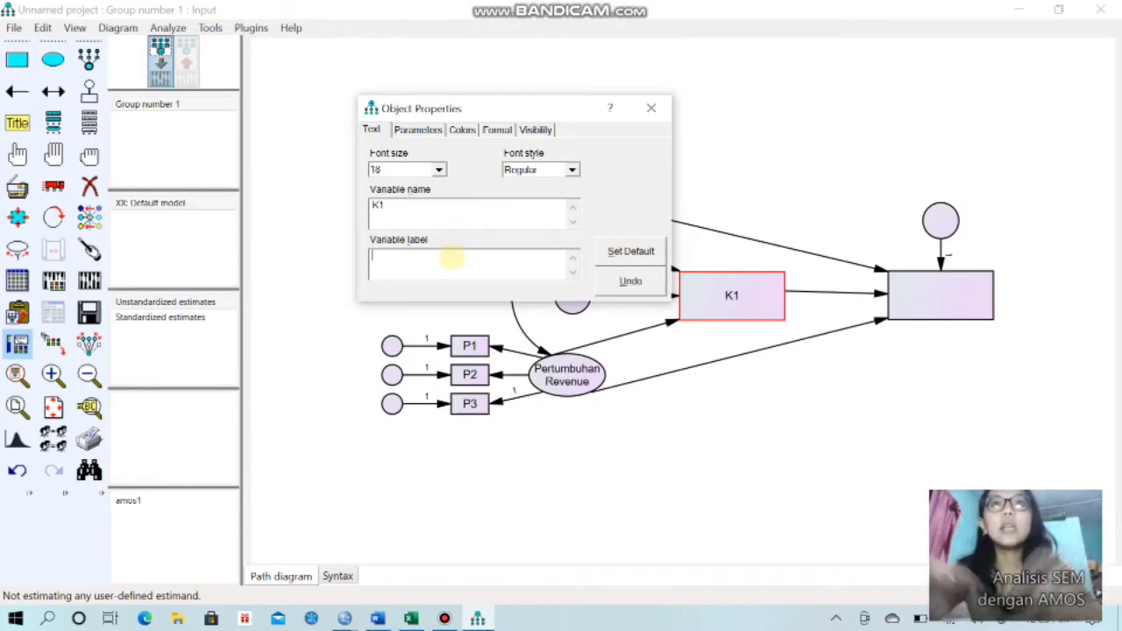
- Label the middle rectangle Kepuasan Pelanggan on two lines and set its font size to 17
text(kep)
key(BackSpace)
key(BackSpace)
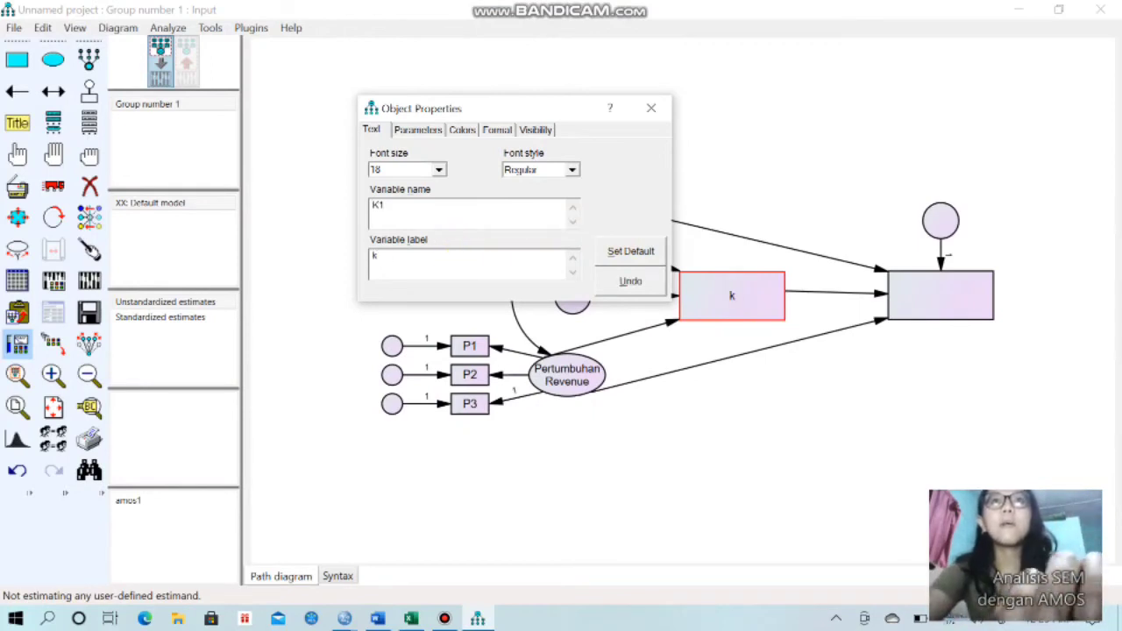
text(epuasan )
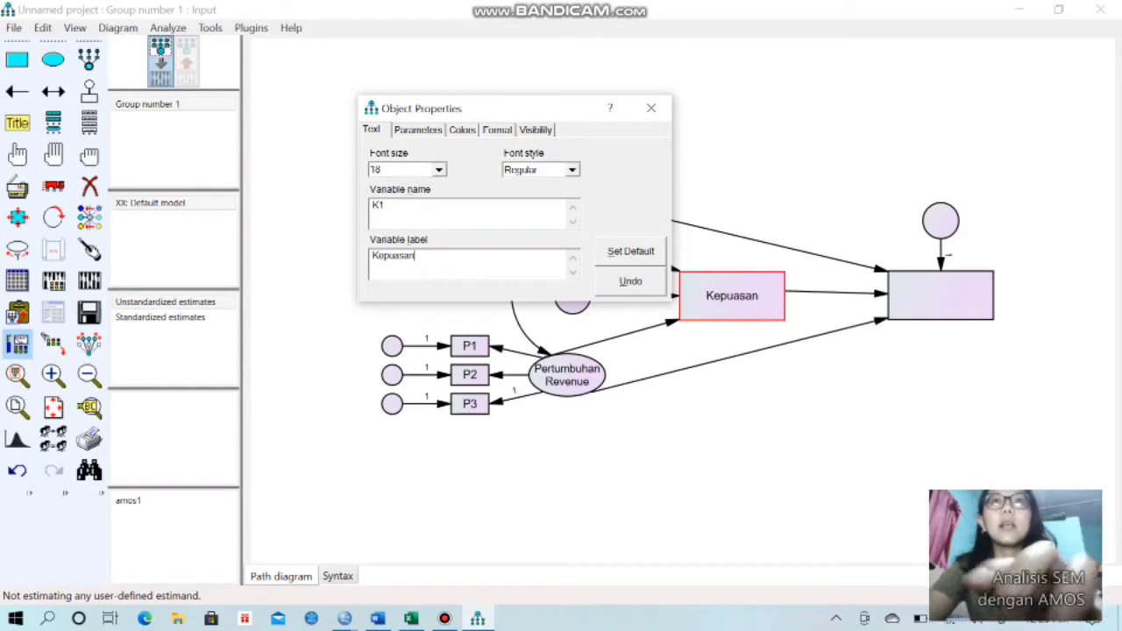
text(Pelanggan)
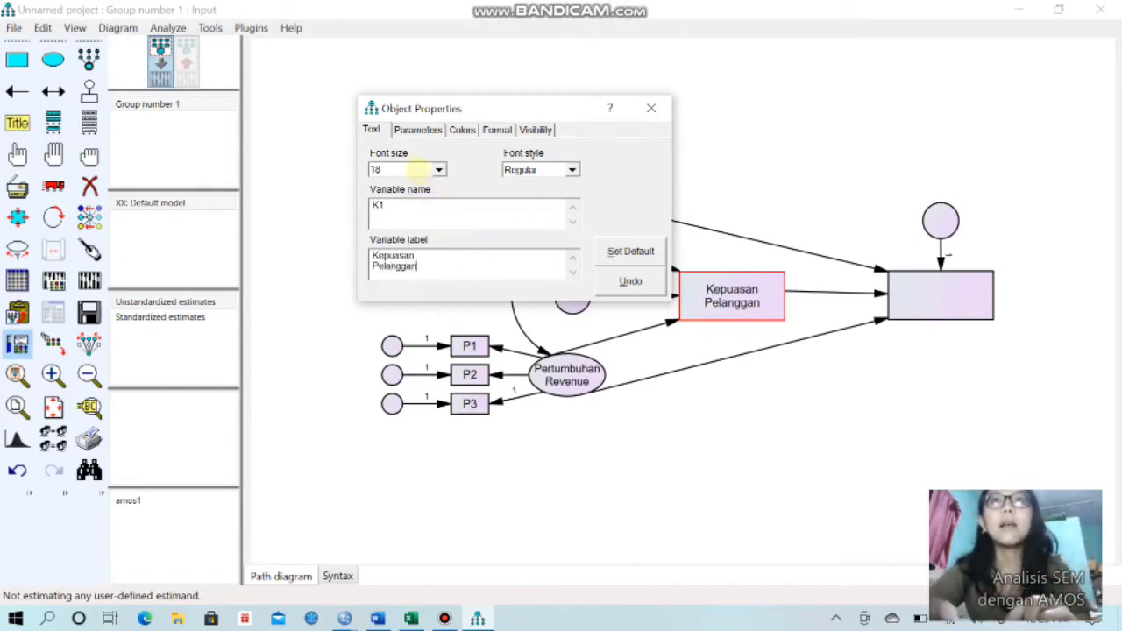
click(438, 169)
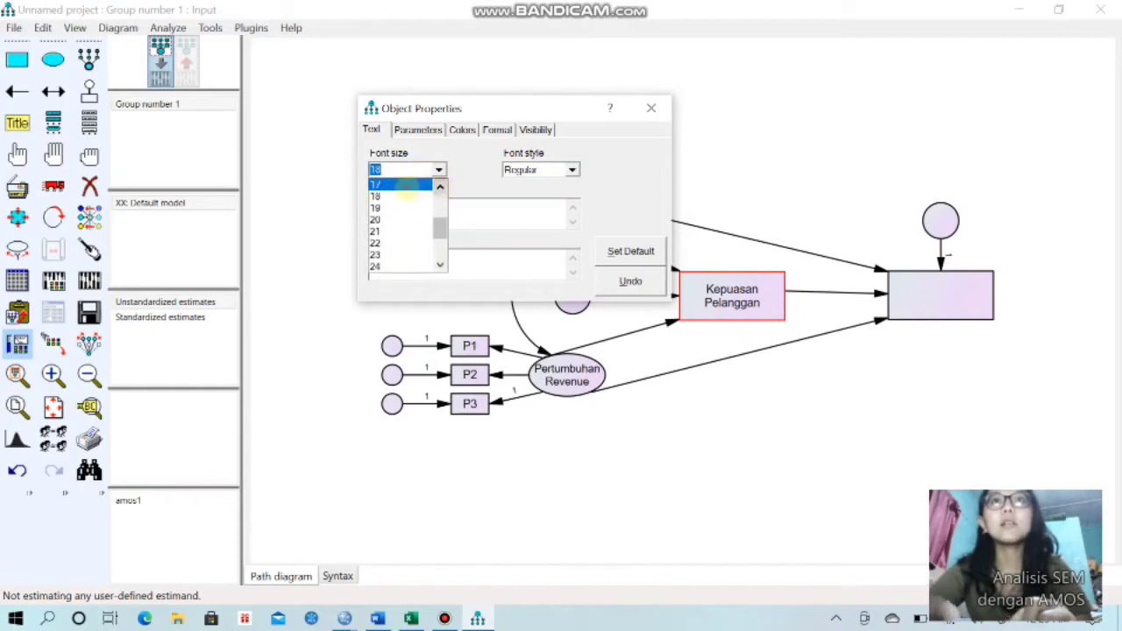
click(388, 181)
- Set the right rectangle's variable name to K2 and its label to Kinerja Organisasi on two lines
click(947, 302)
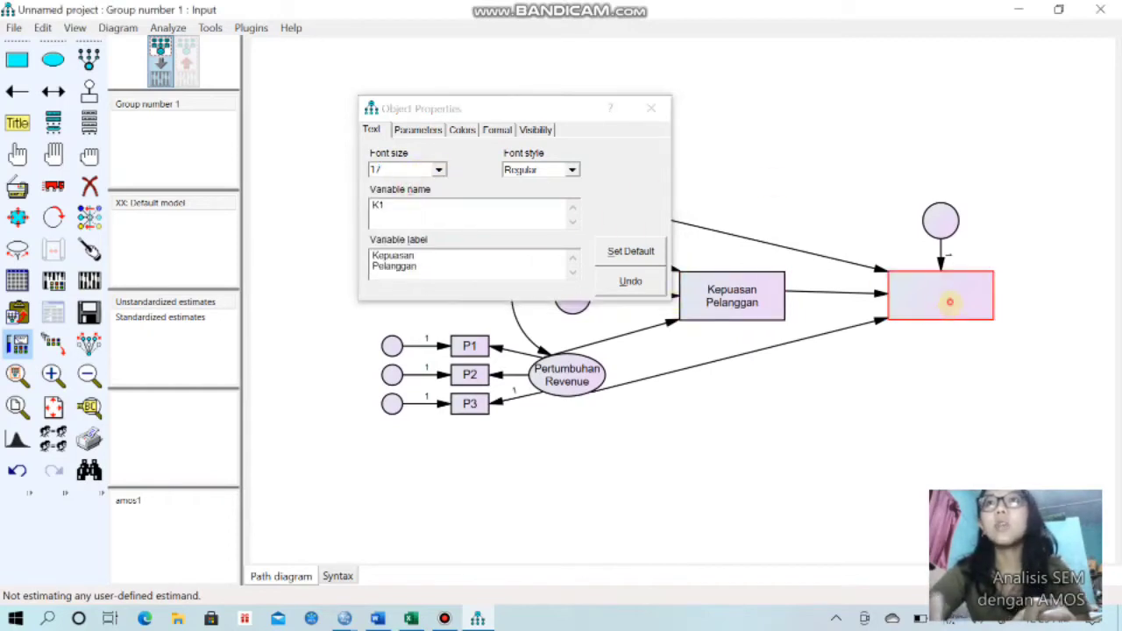
click(468, 213)
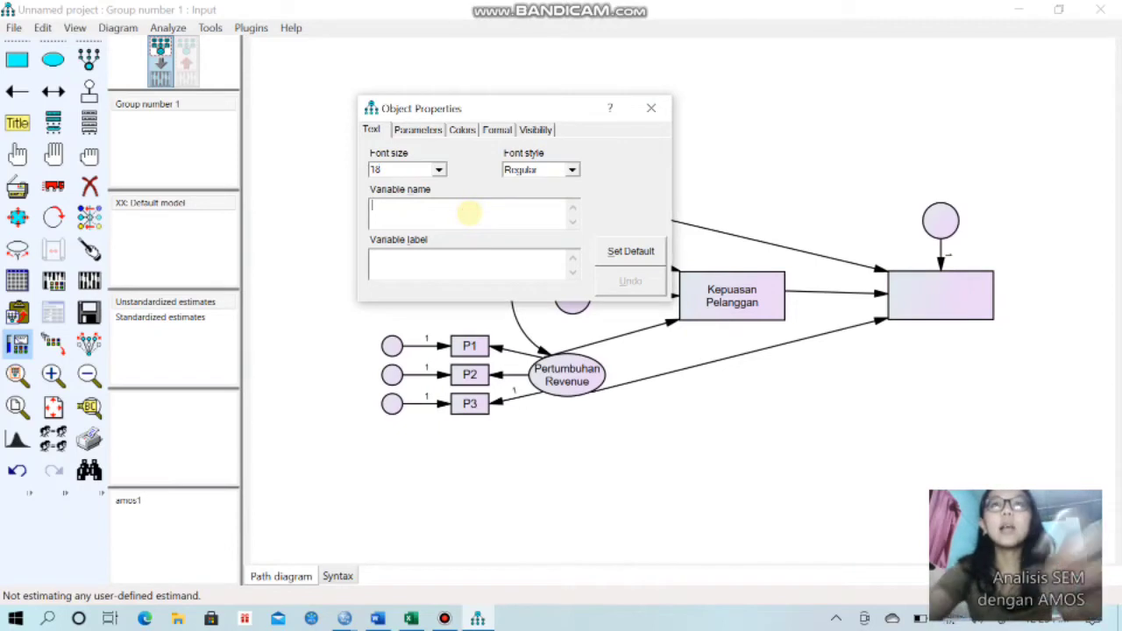
text(K2)
click(390, 261)
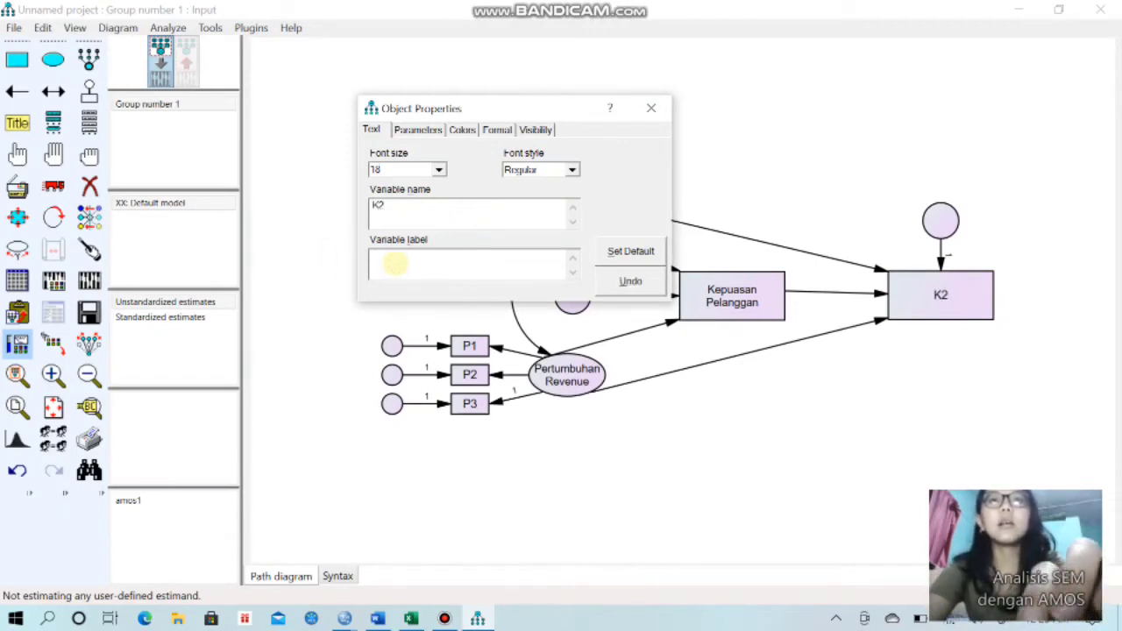
text(Kinerja)
key(Return)
text(O)
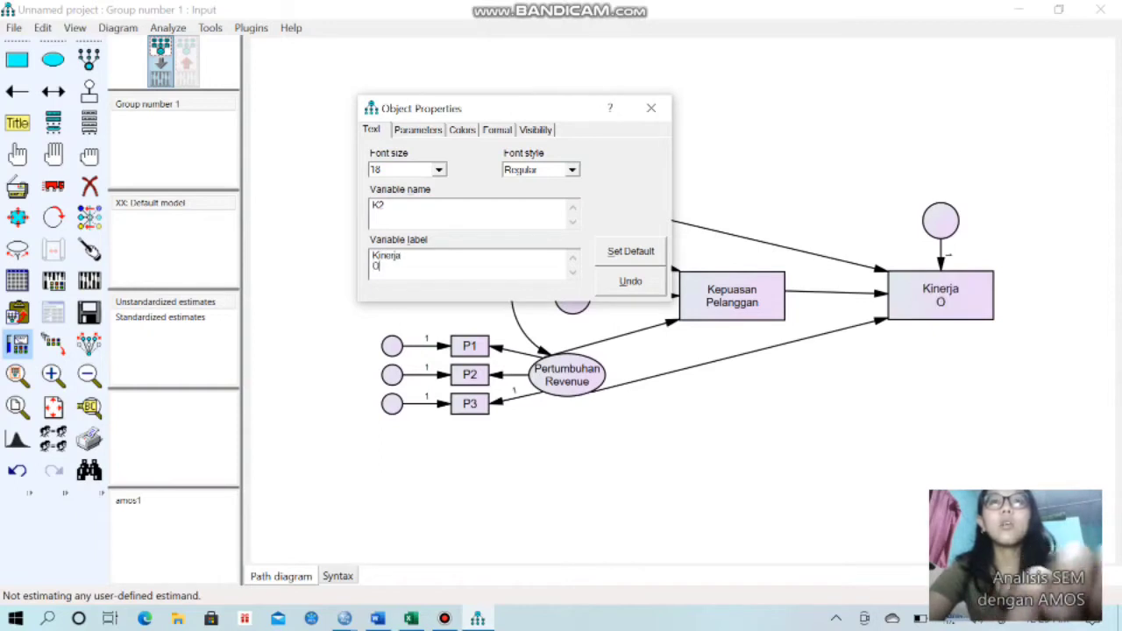
text(rganisasi)
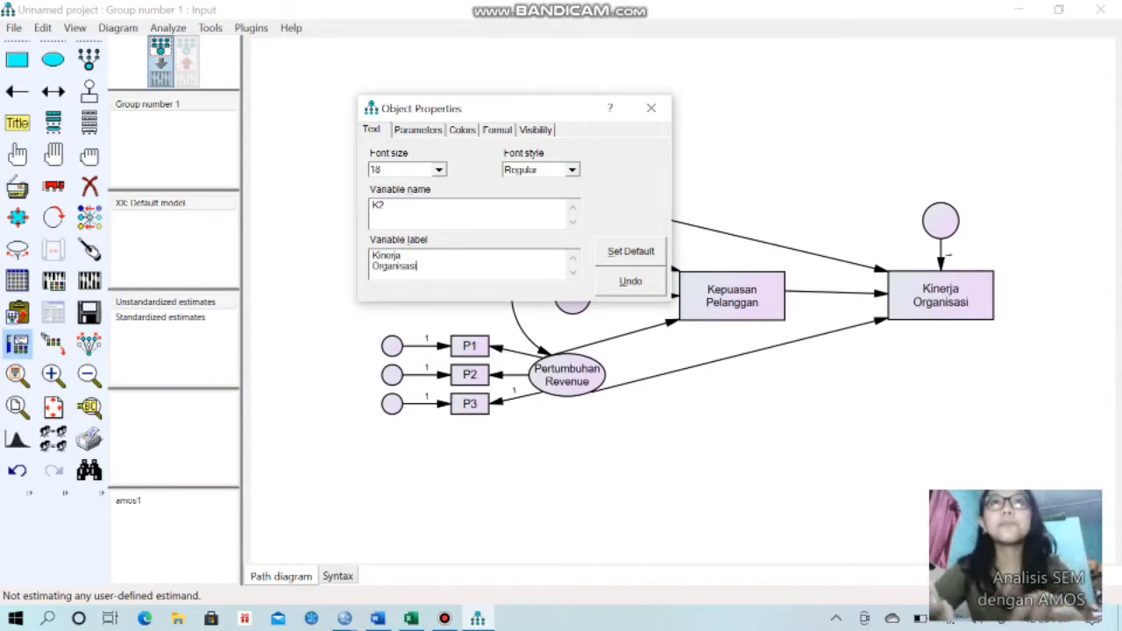
- Set the font size of the Kinerja Organisasi rectangle to 17
click(438, 169)
click(436, 176)
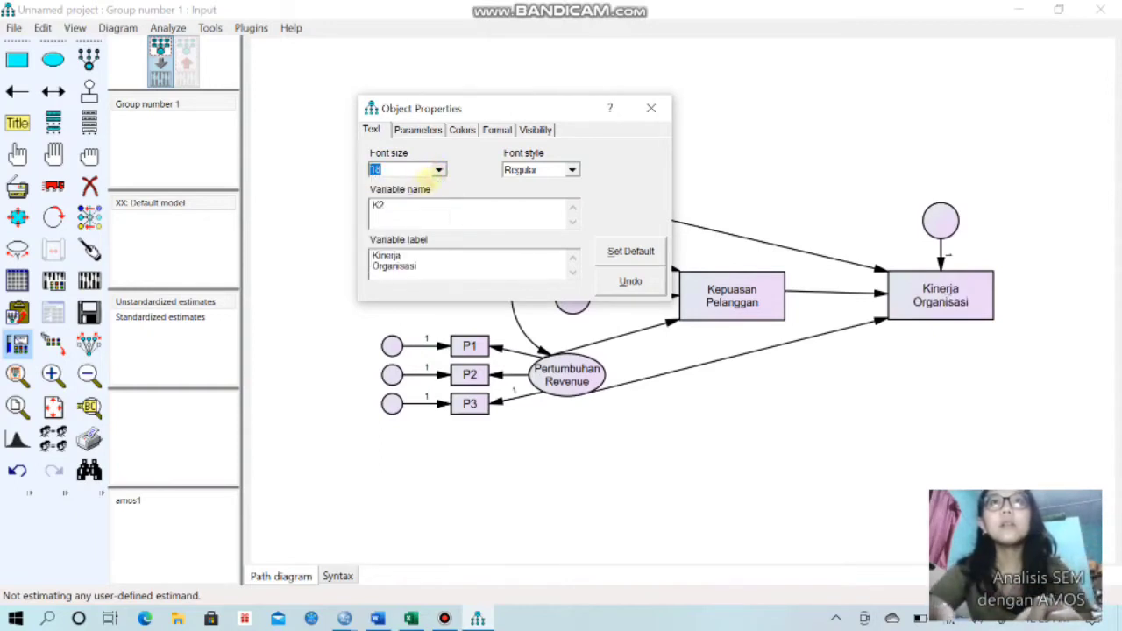
click(439, 171)
click(440, 186)
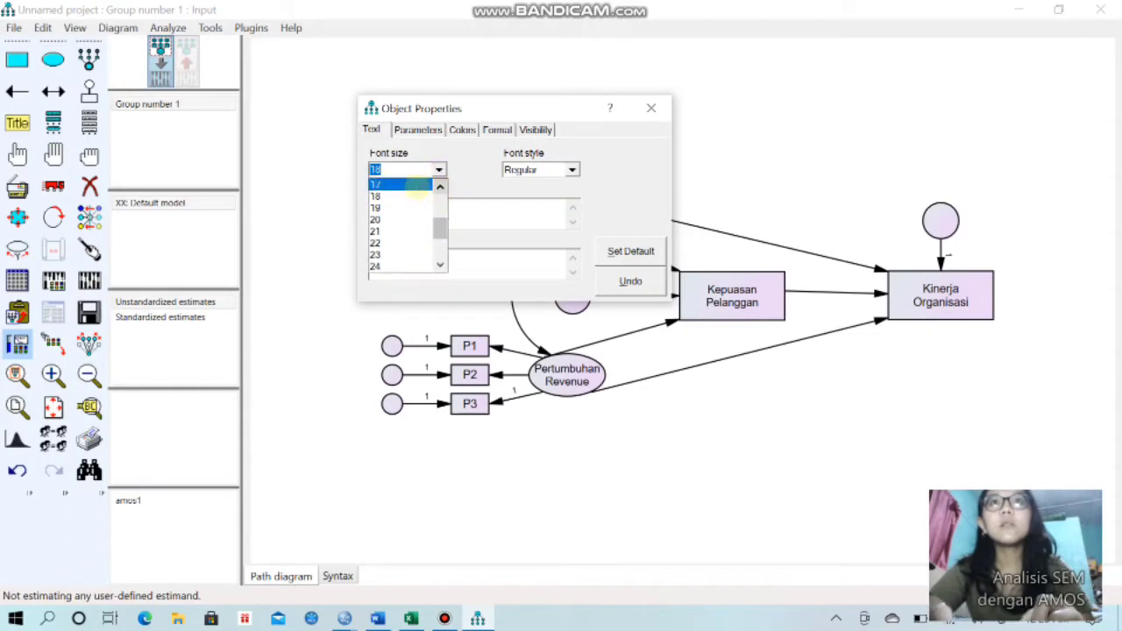
click(416, 186)
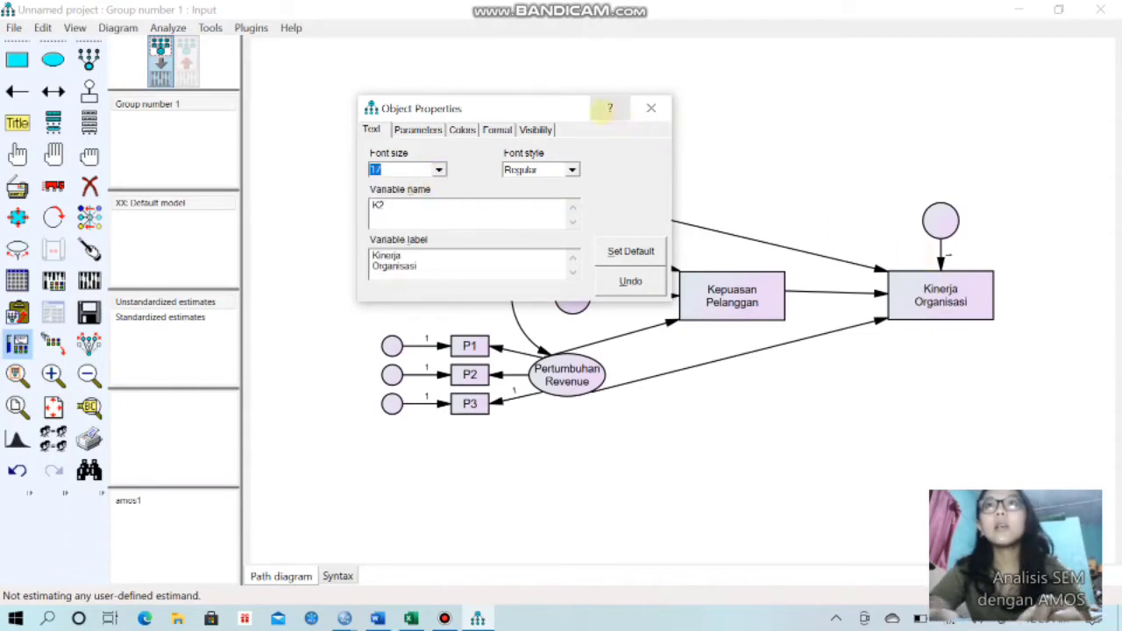
- Move the properties dialog off the diagram and name the error circles of Kepuasan Pelanggan and Kinerja Organisasi y1 and y2, checking the Word example
drag(557, 109, 908, 364)
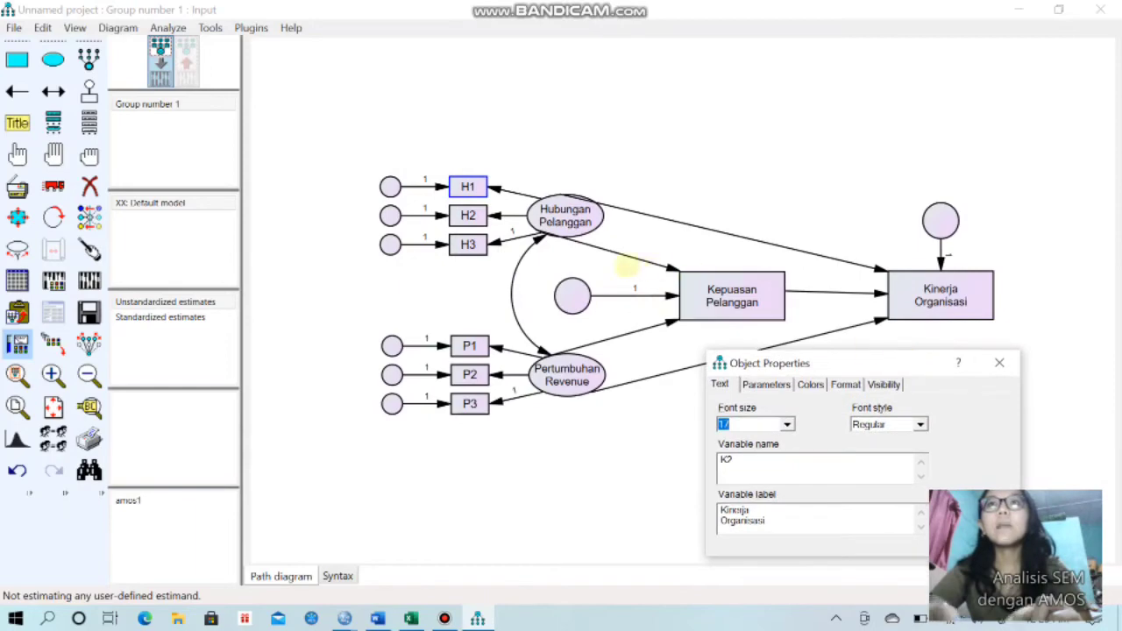
click(573, 296)
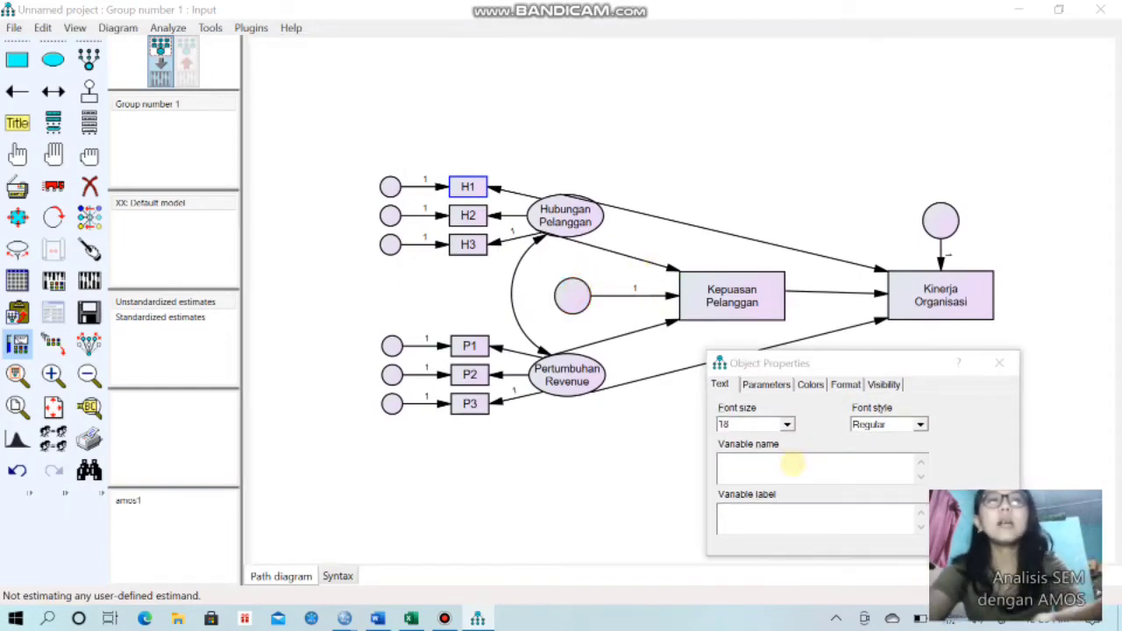
key(alt+Tab)
key(alt+Tab)
text(y1)
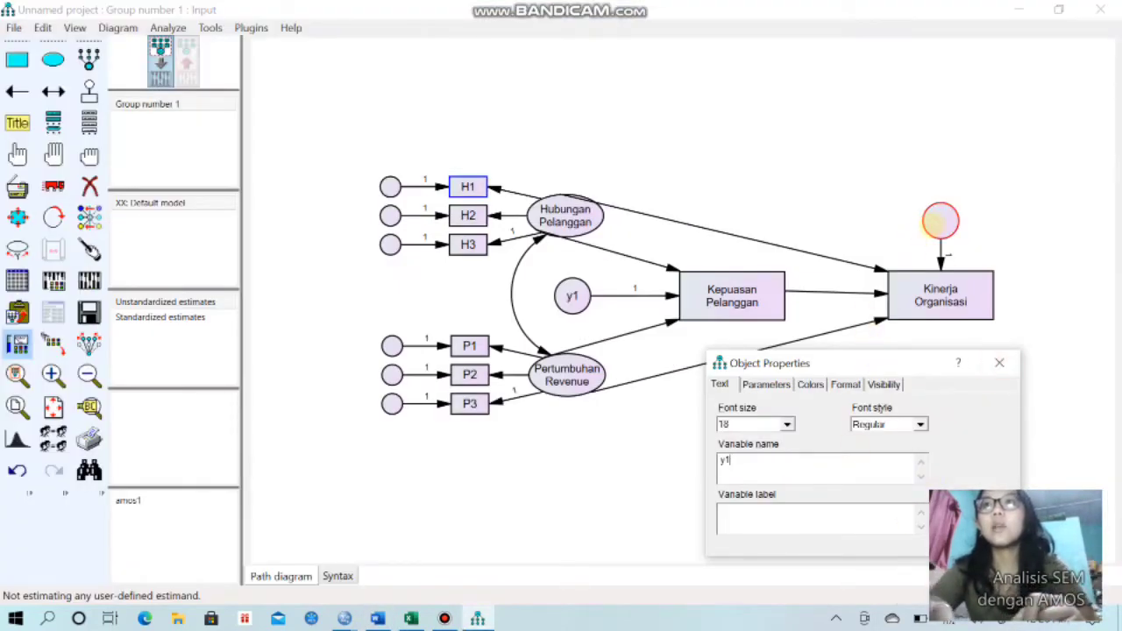
click(935, 224)
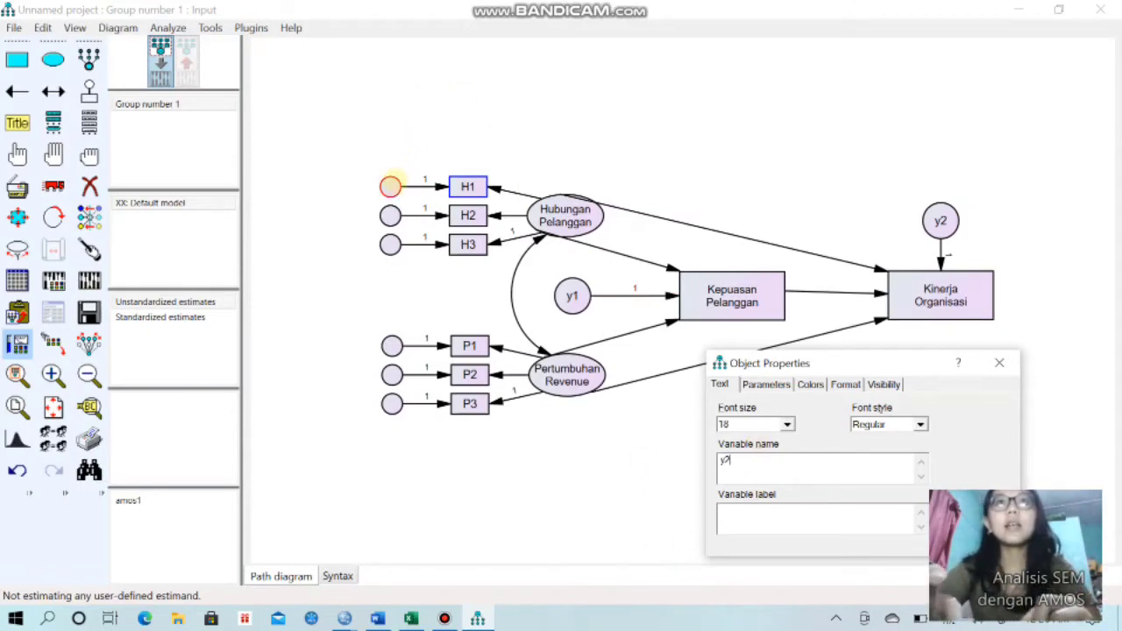
- Name the error circles of indicators H1, H2 and H3 e1, e2 and e3
click(391, 186)
click(827, 463)
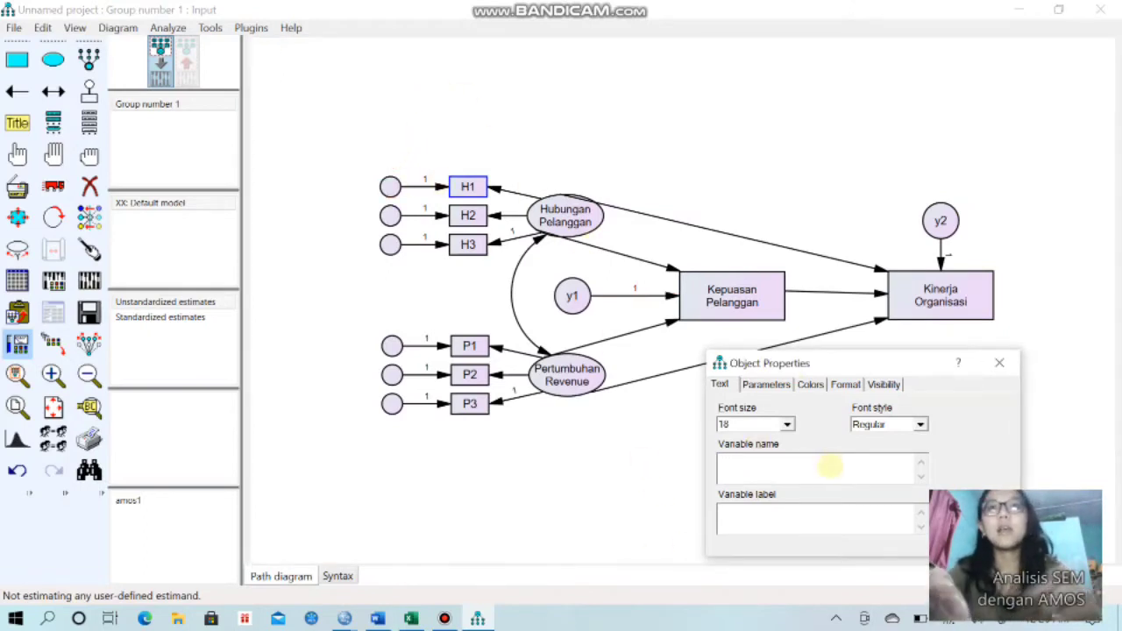
text(e1)
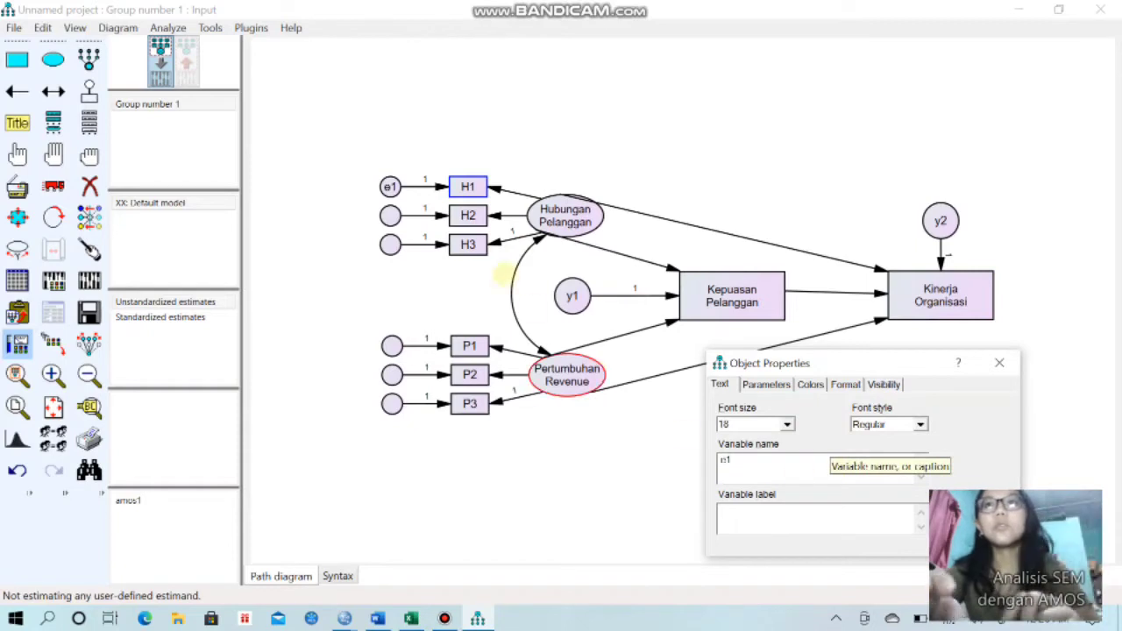
click(390, 215)
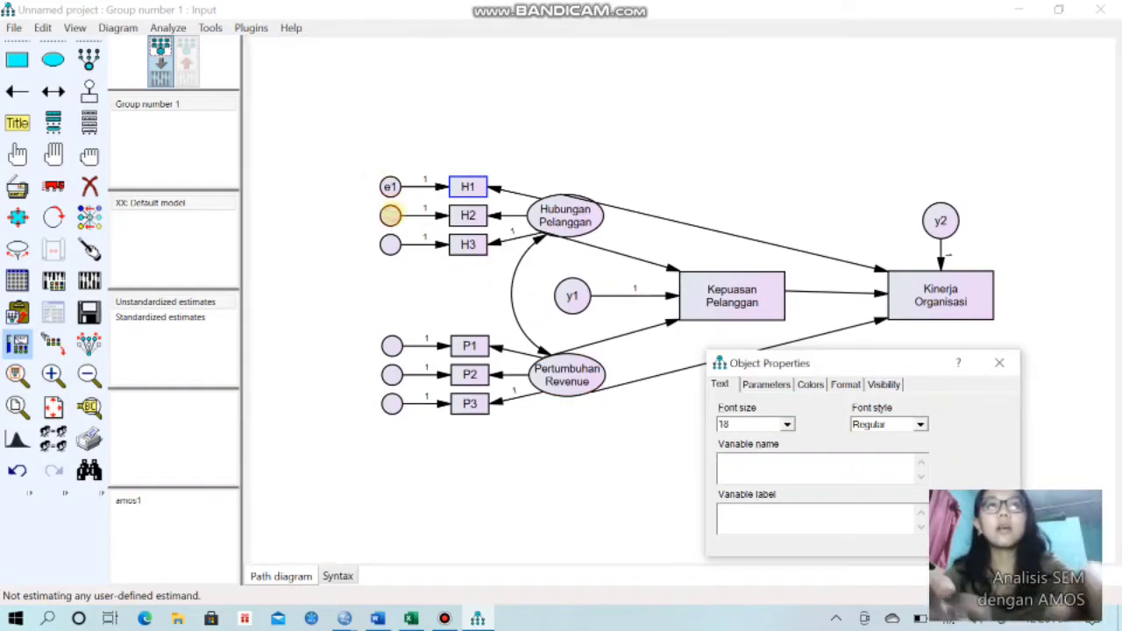
text(e2)
click(390, 245)
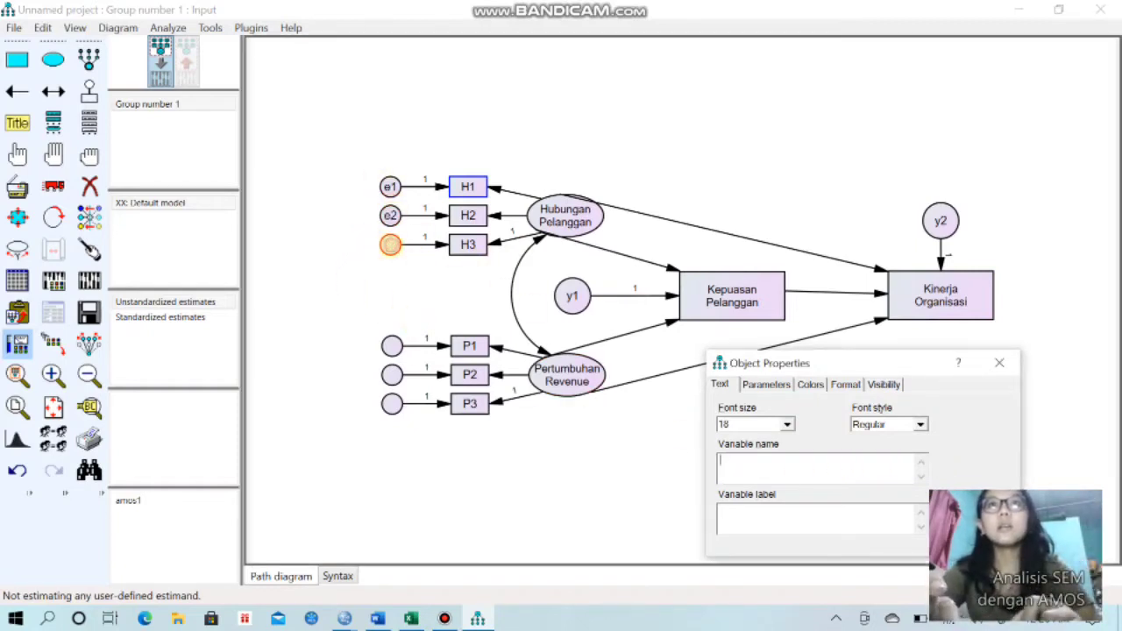
text(e3)
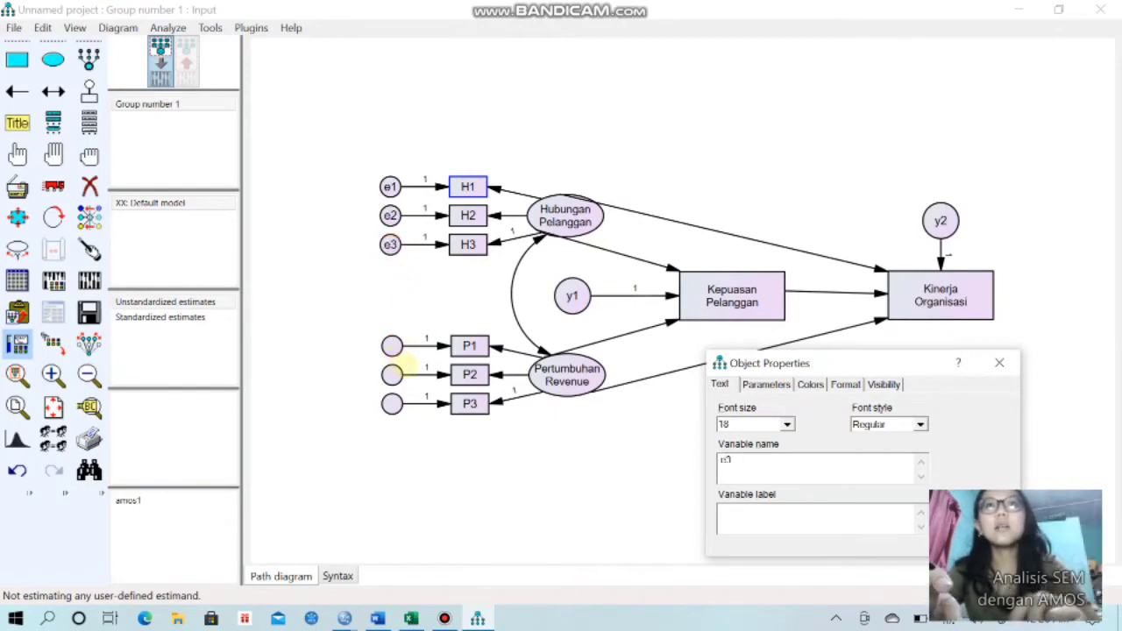
- Name the error circles of indicators P1, P2 and P3 e4, e5 and e6, and close the object properties
click(391, 346)
text(e4)
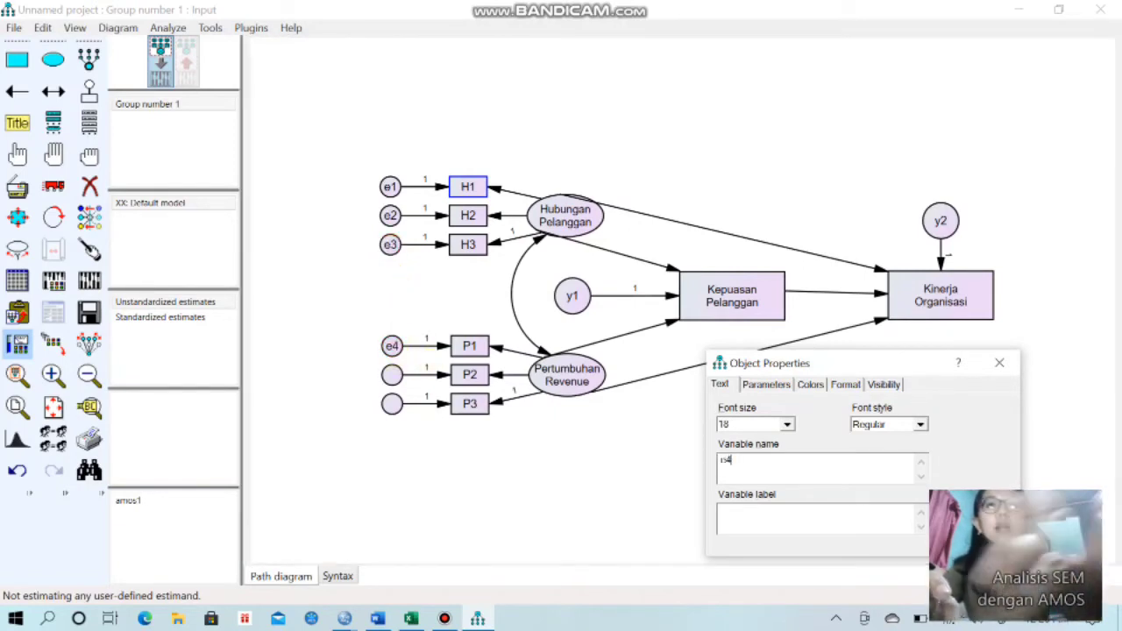
click(392, 375)
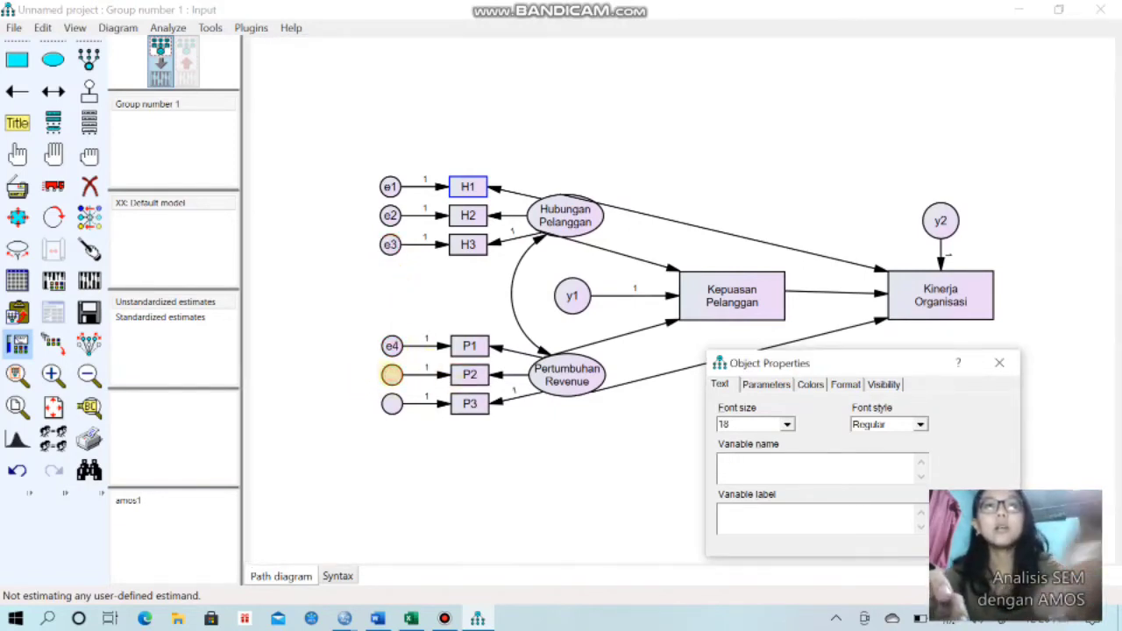
text(e5)
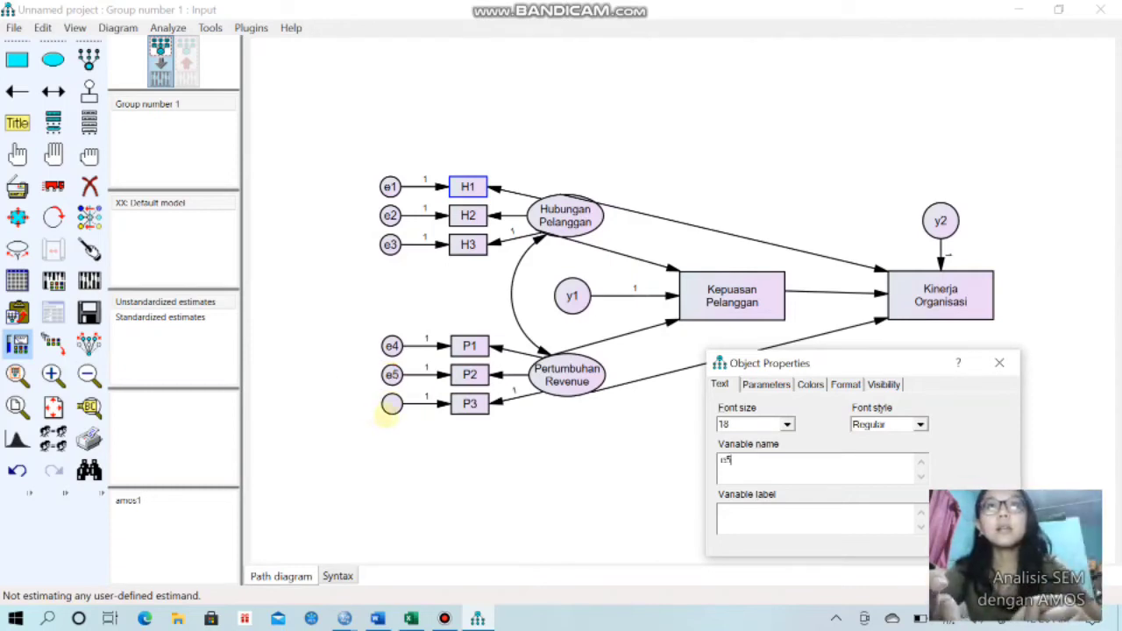
click(391, 405)
text(e6)
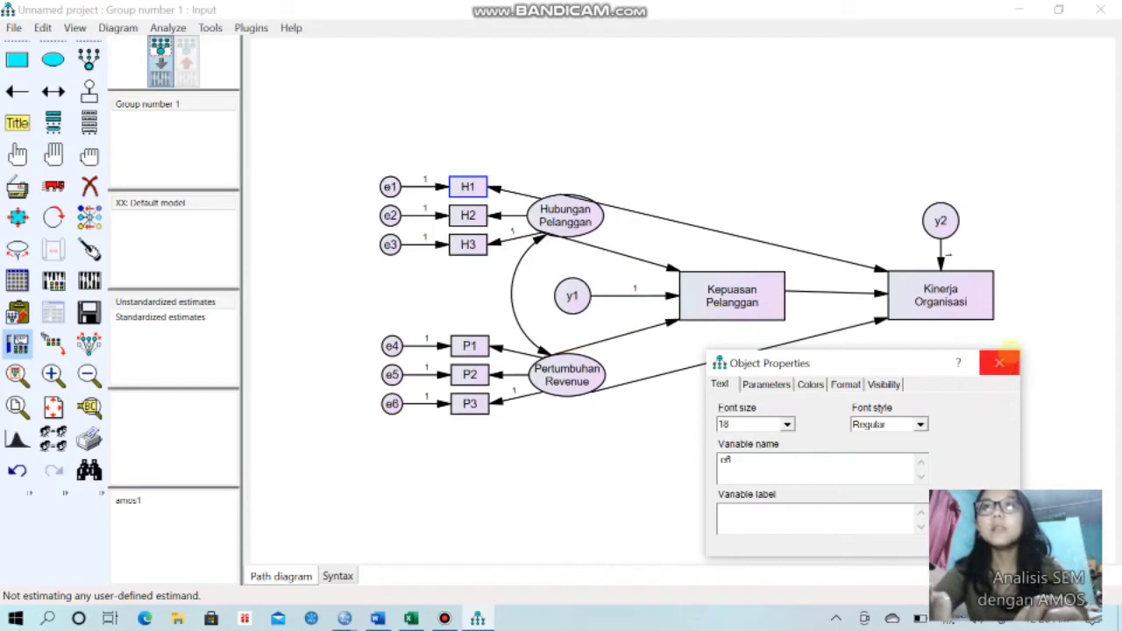
click(999, 363)
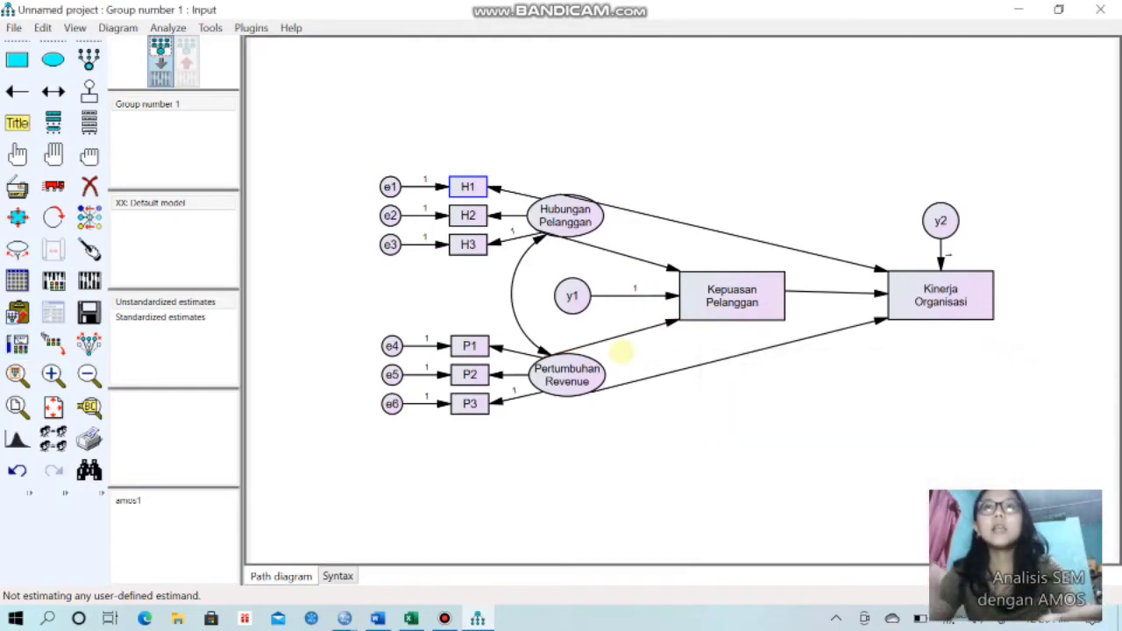
- Compare the path diagram with the example diagram in Word and return to Amos
key(alt+Tab)
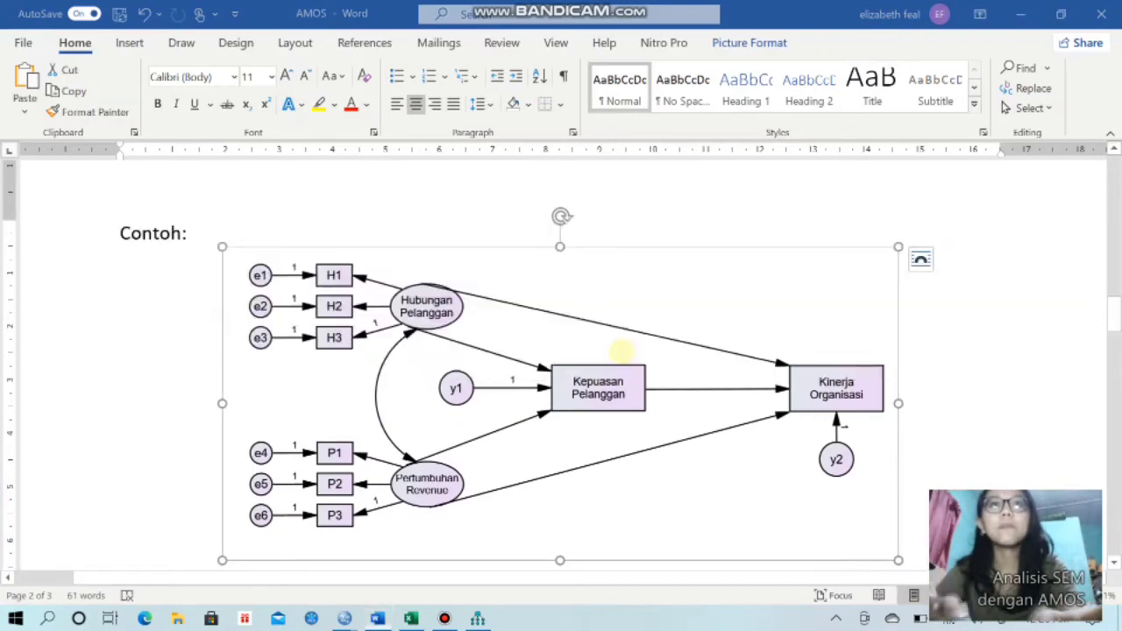
key(alt+Tab)
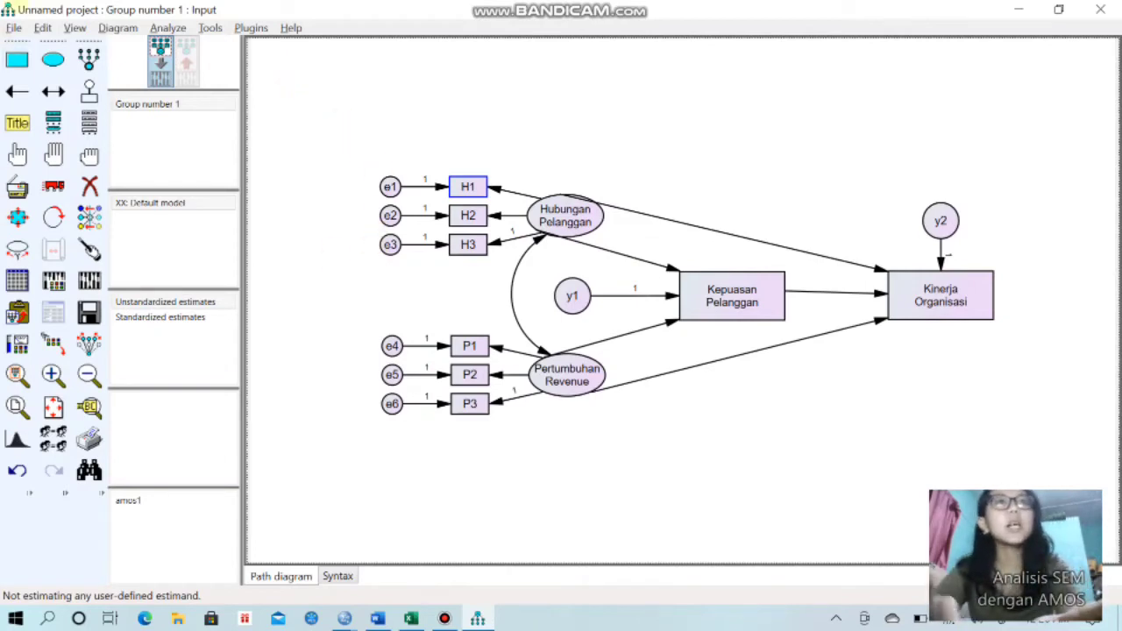
click(14, 27)
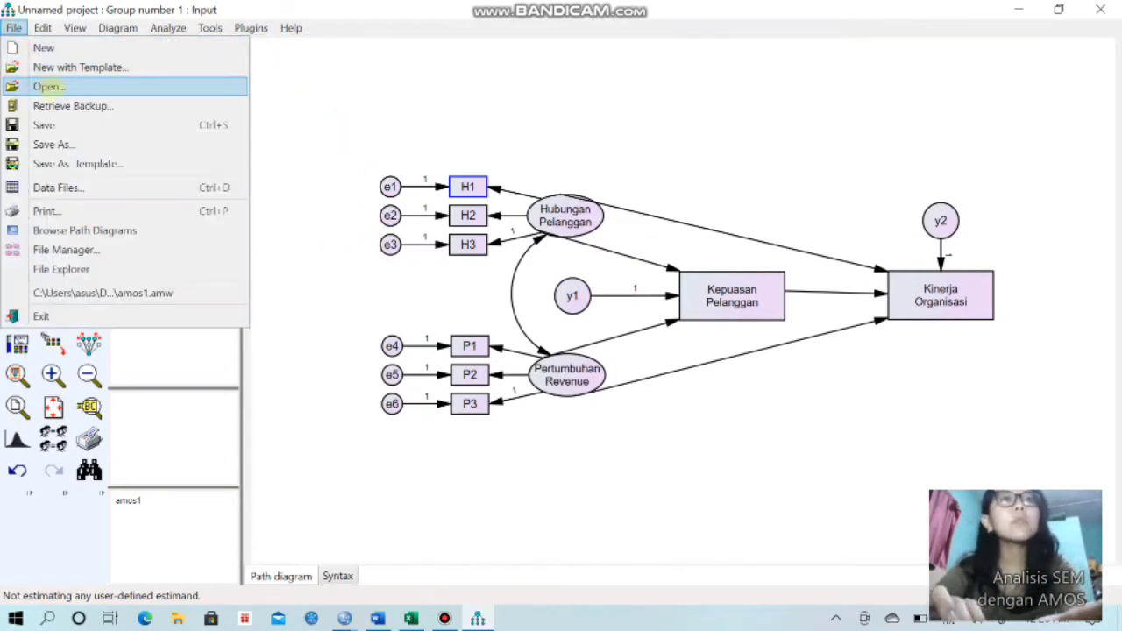
click(364, 75)
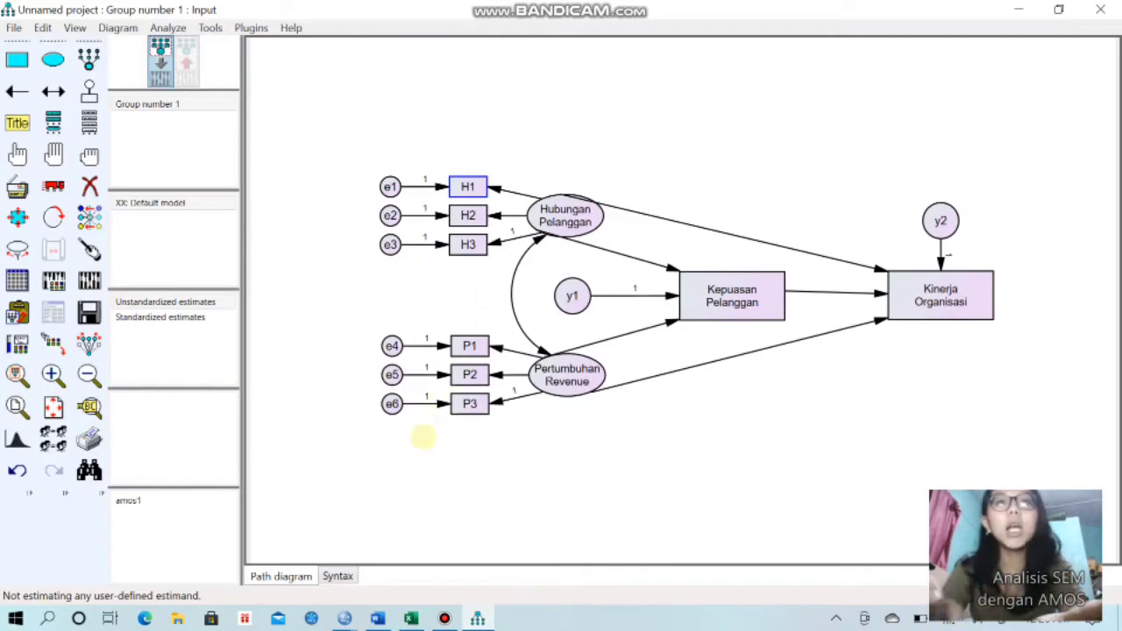
- Switch to SPSS, review the data values and variable definitions of Amos.sav, and return to Amos
click(345, 618)
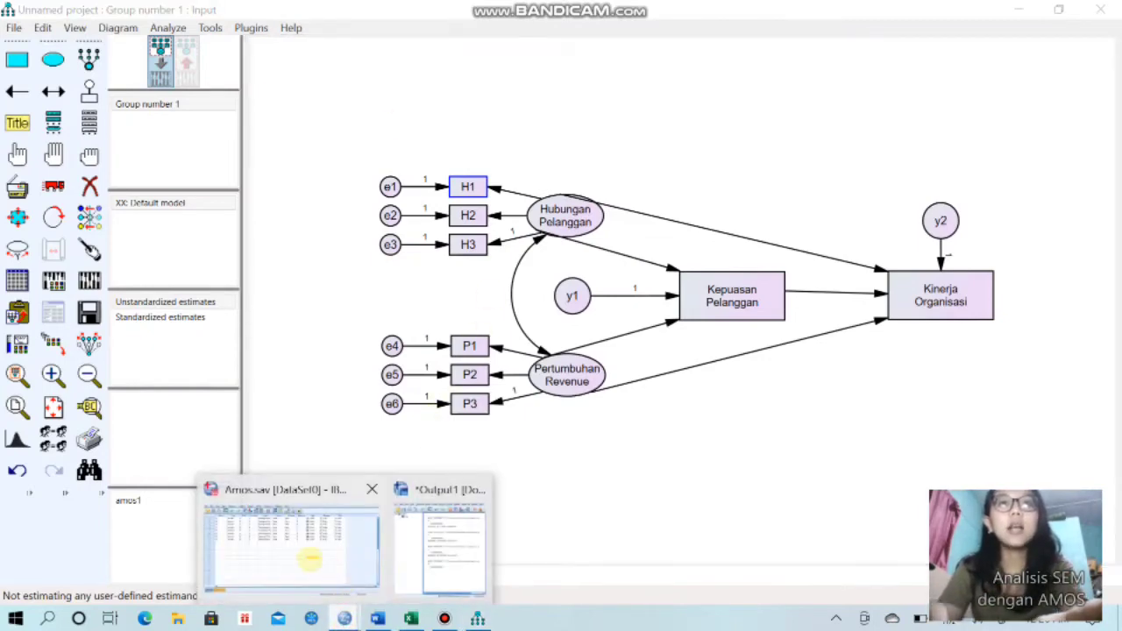
click(302, 553)
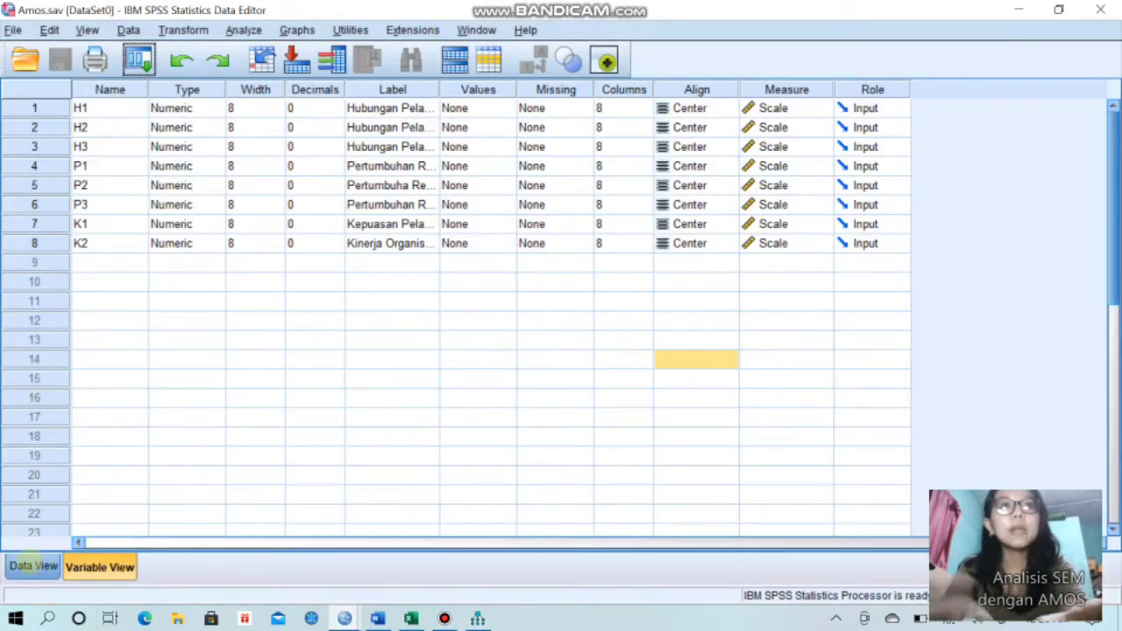
click(35, 568)
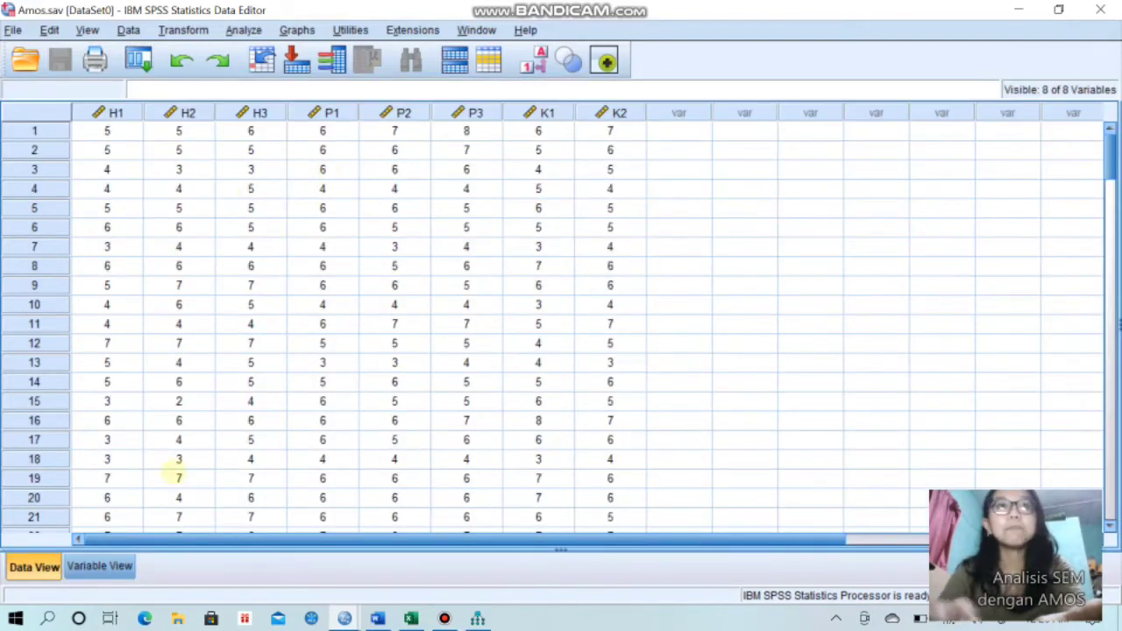
click(99, 566)
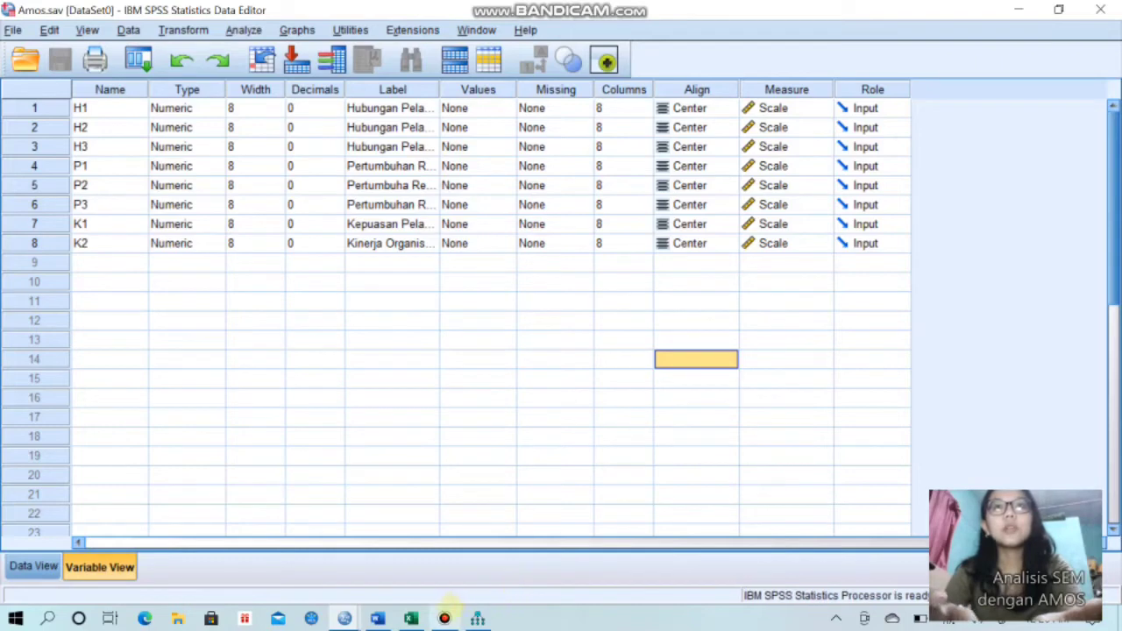
click(477, 618)
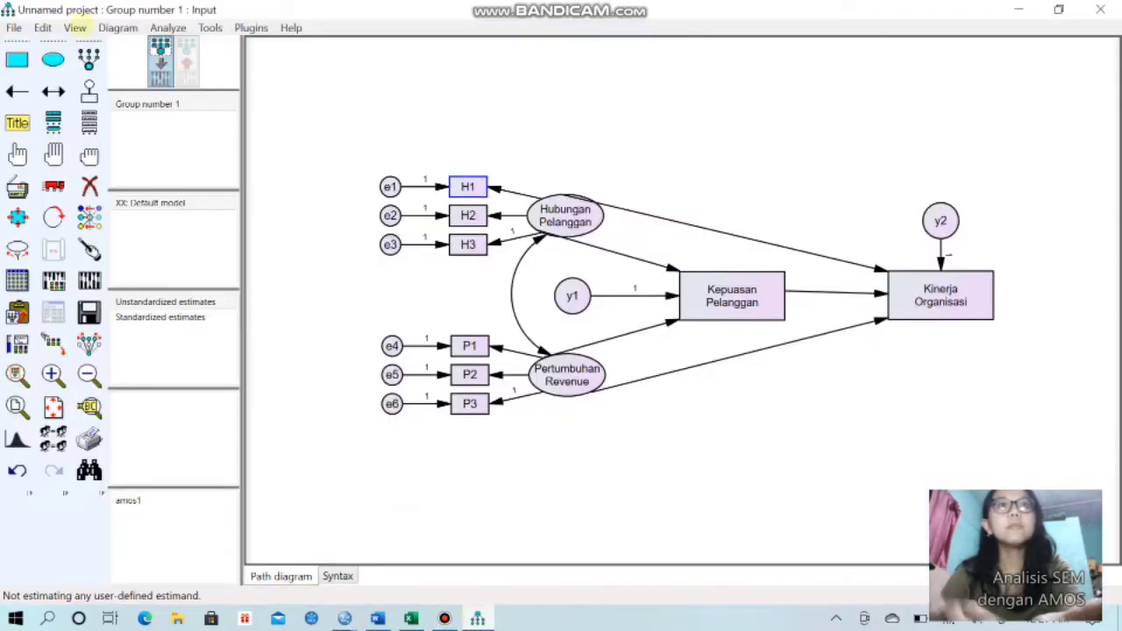
- Assign Amos.sav from the Downloads folder as the data file for Group number 1 and confirm the data files
click(14, 27)
click(42, 27)
click(14, 27)
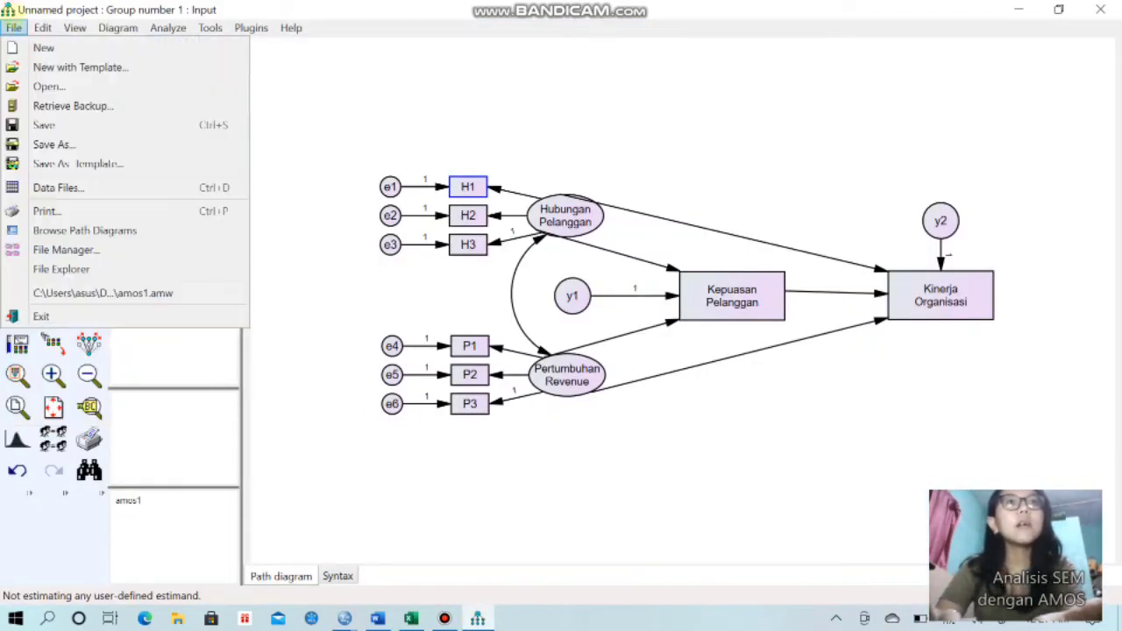
click(52, 186)
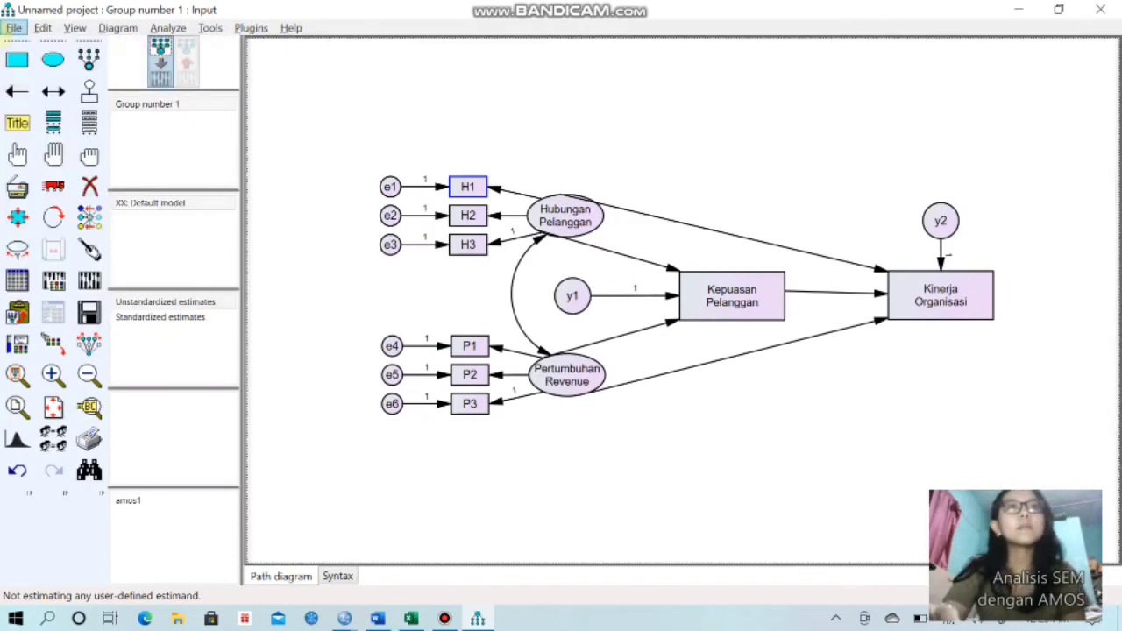
click(14, 27)
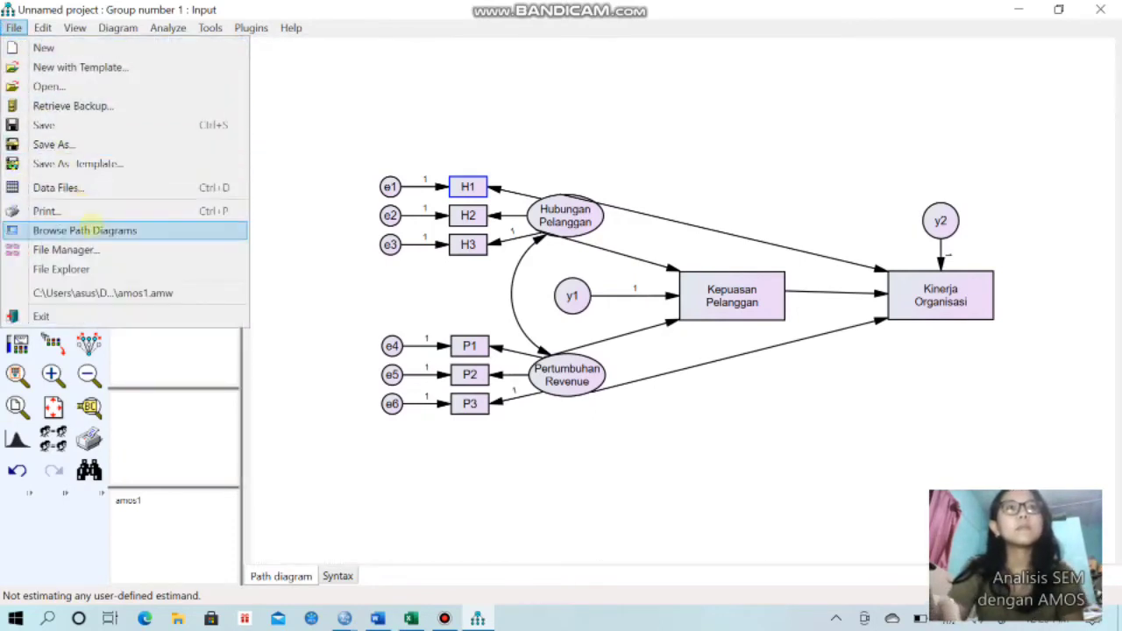
click(88, 188)
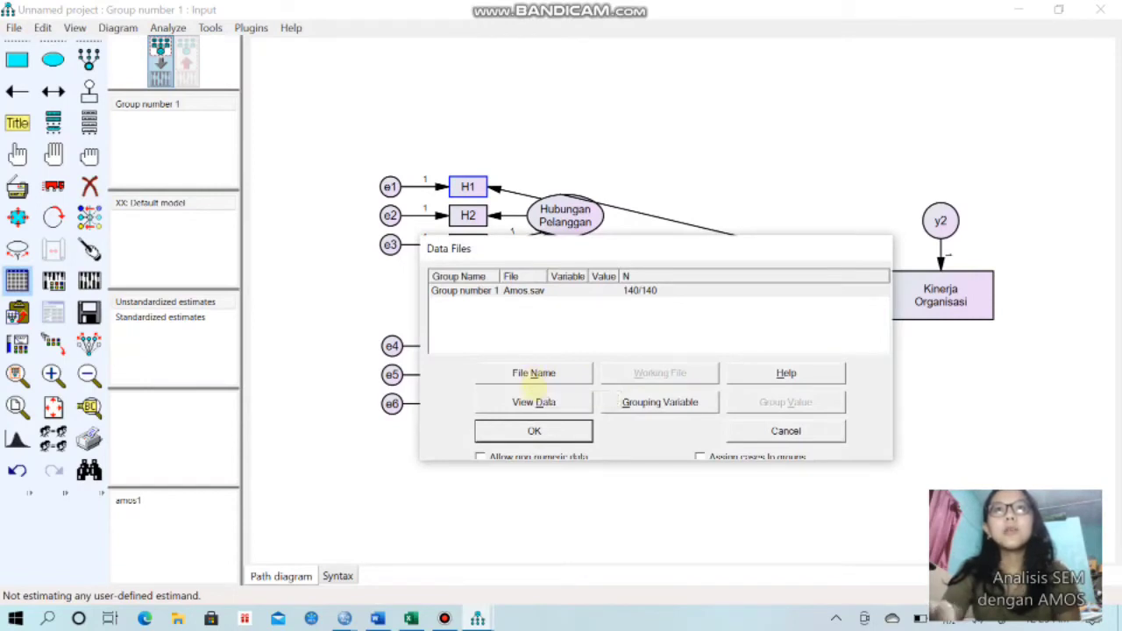
click(534, 373)
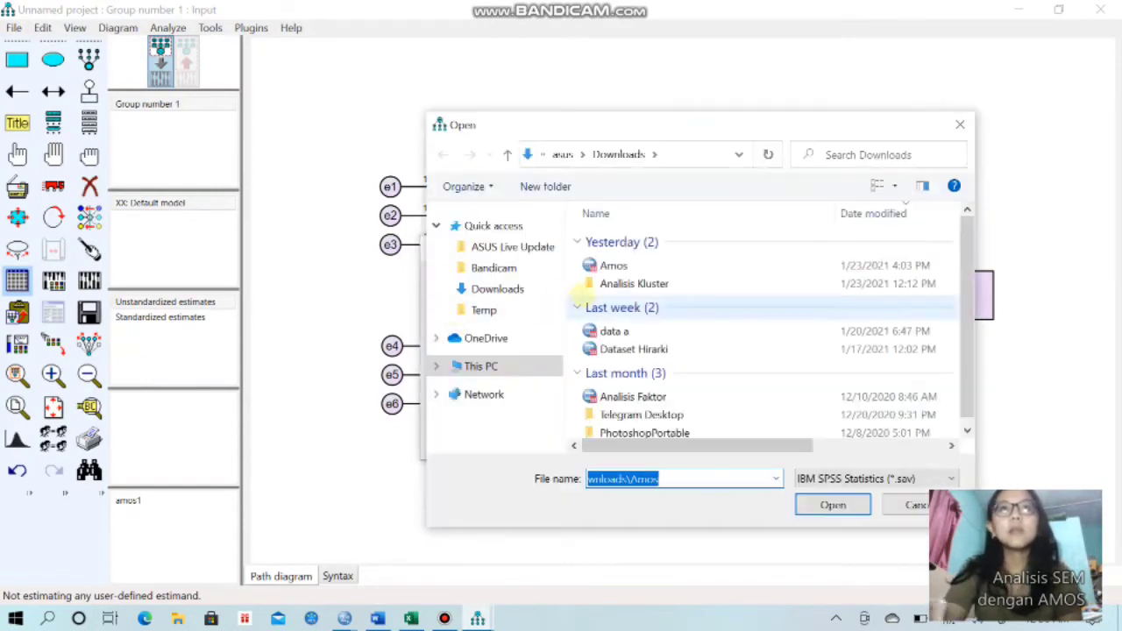
double_click(663, 265)
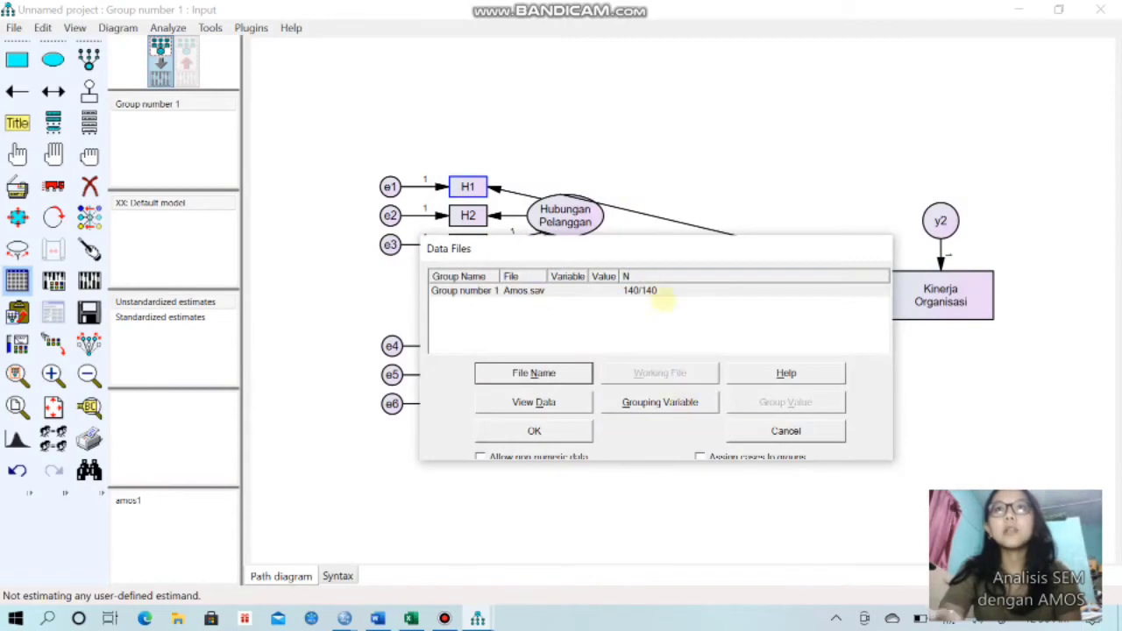
click(534, 431)
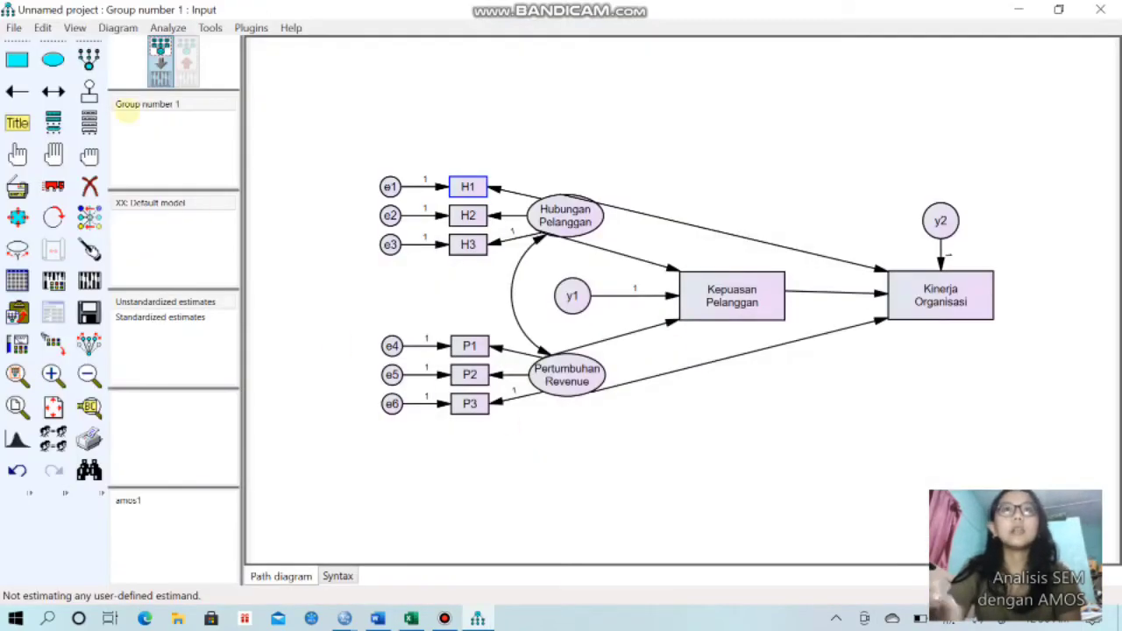
- In the analysis properties, request standardized estimates, squared multiple correlations, sample, implied, all implied and residual moments, modification indices and D-separation as output
click(75, 27)
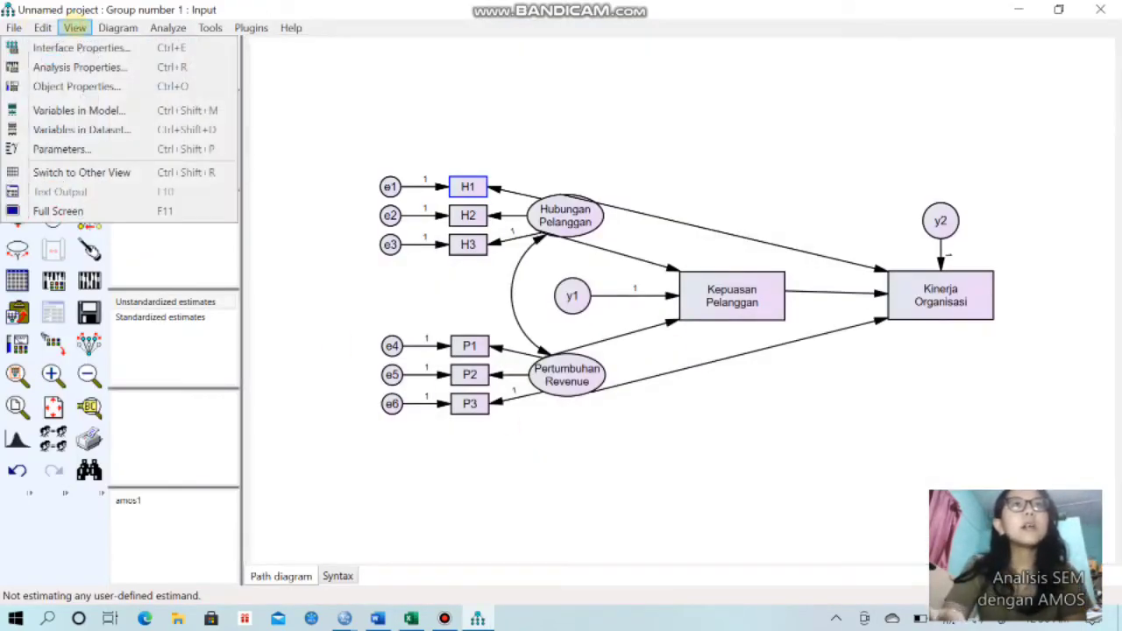
click(96, 68)
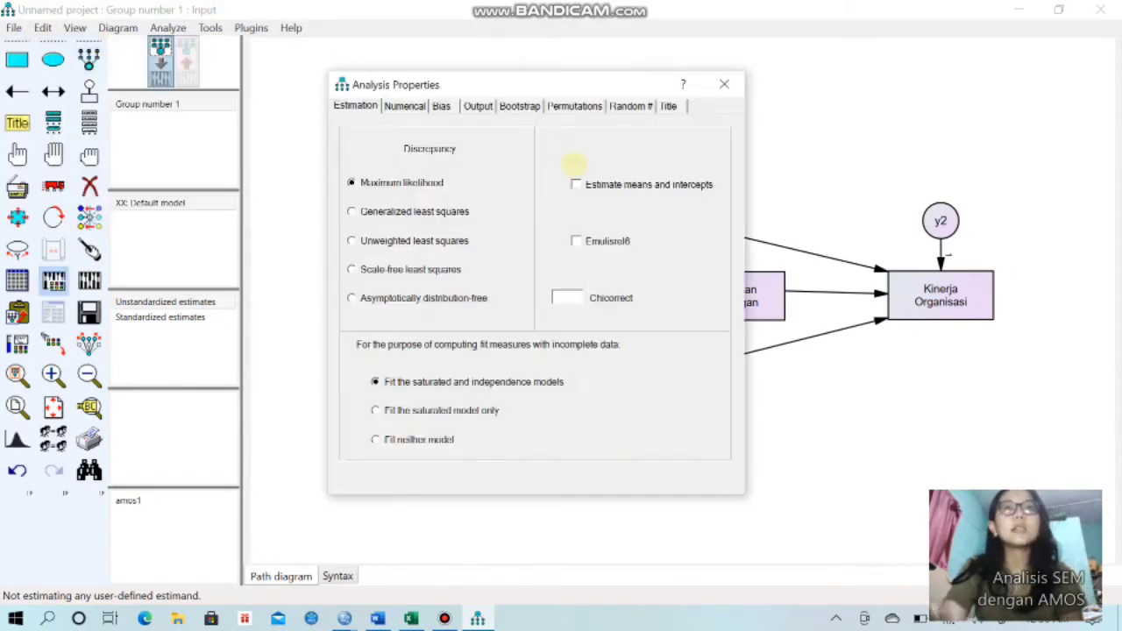
click(477, 106)
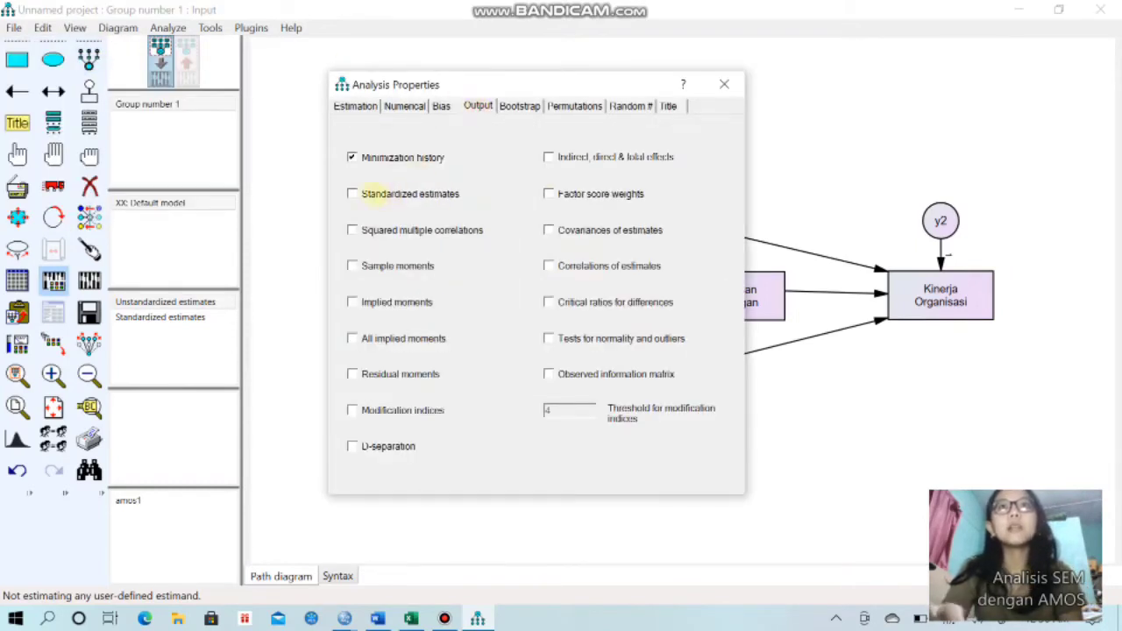
click(351, 194)
click(351, 229)
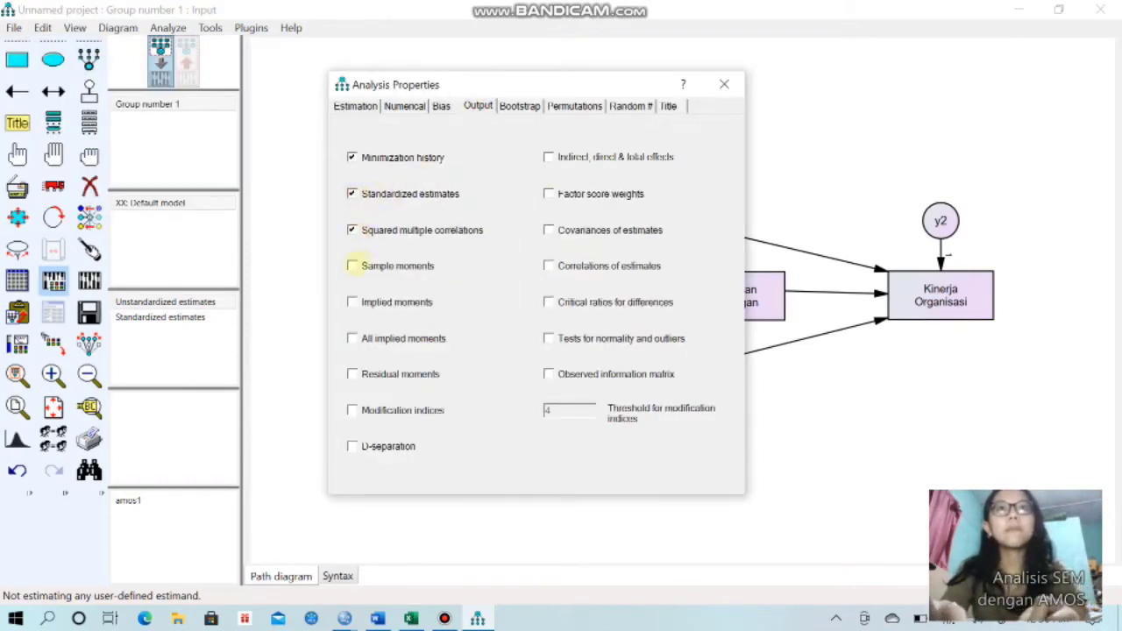
click(351, 265)
click(352, 301)
click(352, 338)
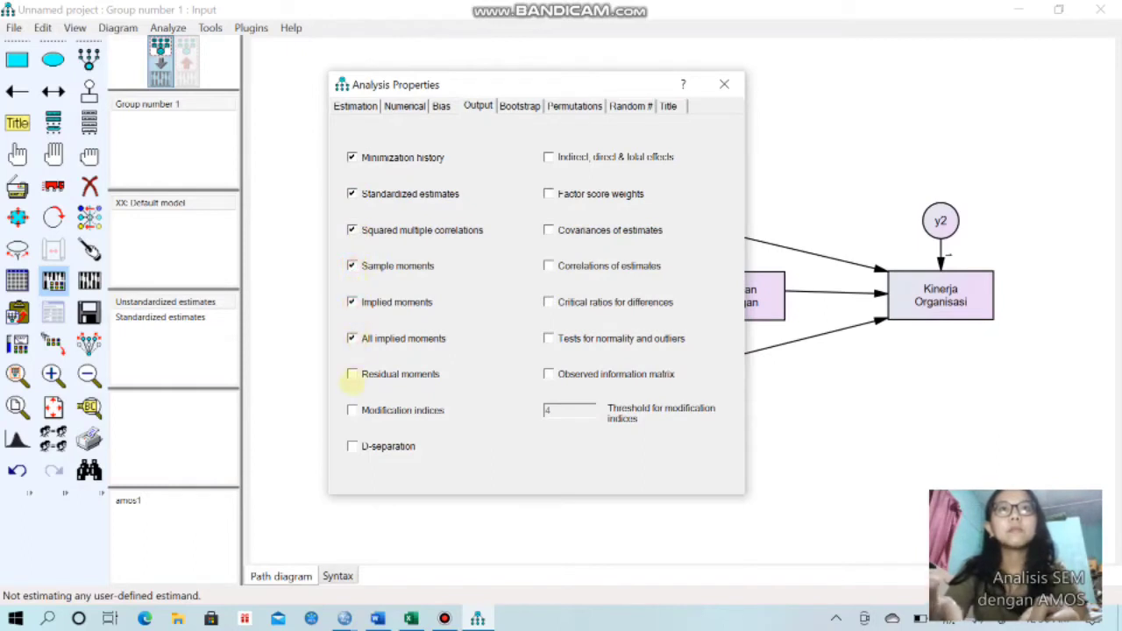
click(352, 374)
click(351, 410)
click(352, 446)
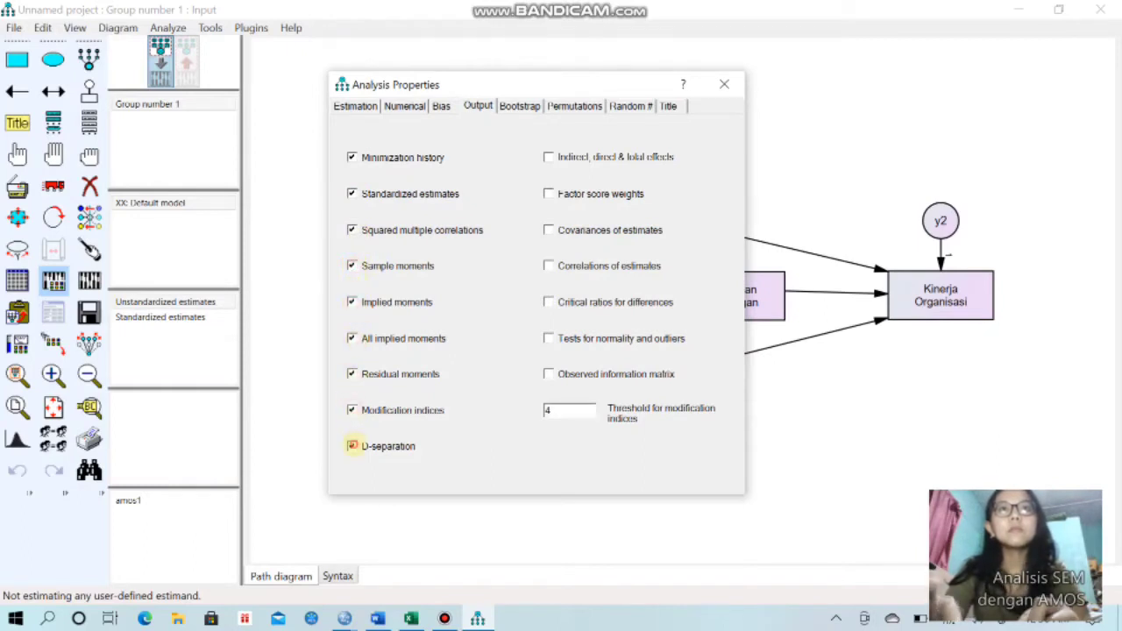
- Also request effects, factor score weights, covariances and correlations of estimates, critical ratios, normality and outlier tests and observed information matrix, and close the analysis properties
click(548, 157)
click(548, 193)
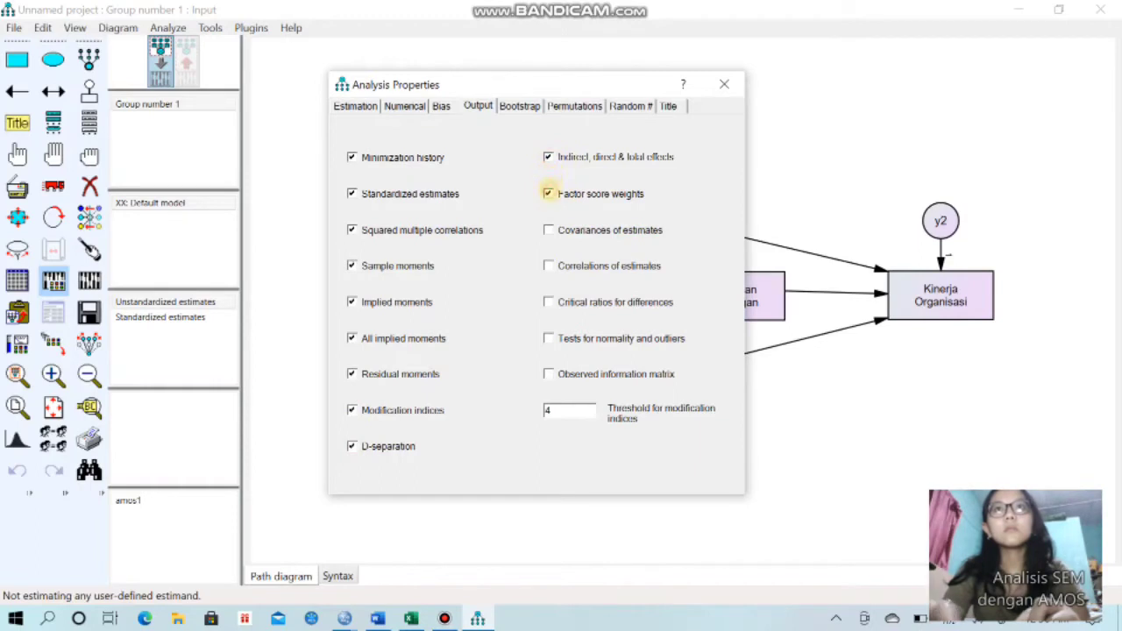
click(548, 230)
click(548, 266)
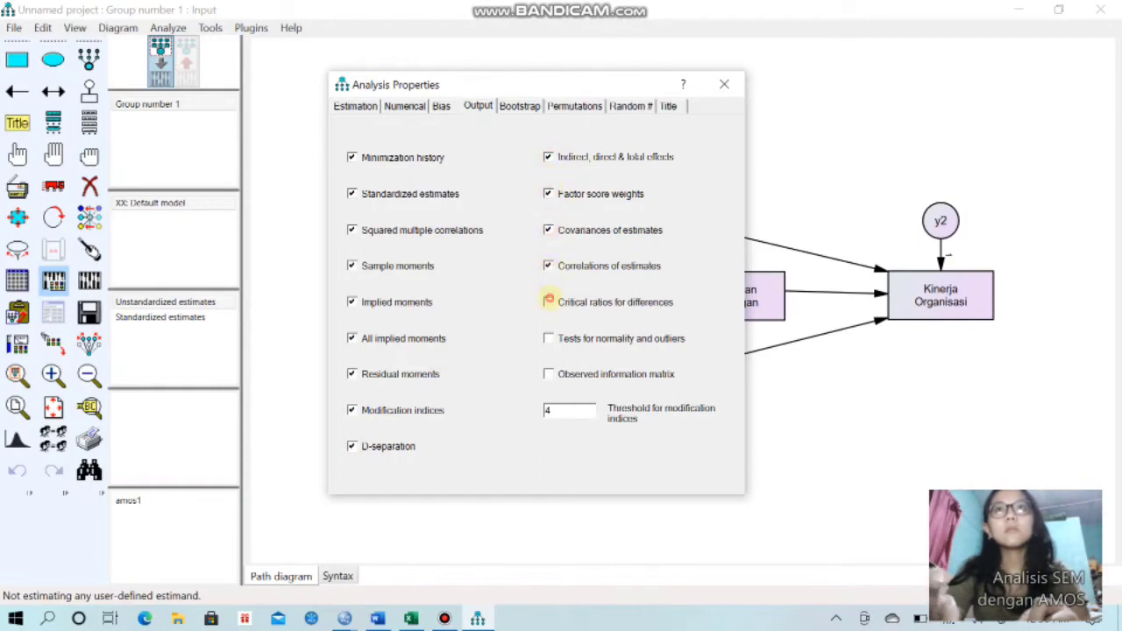
click(549, 301)
click(548, 373)
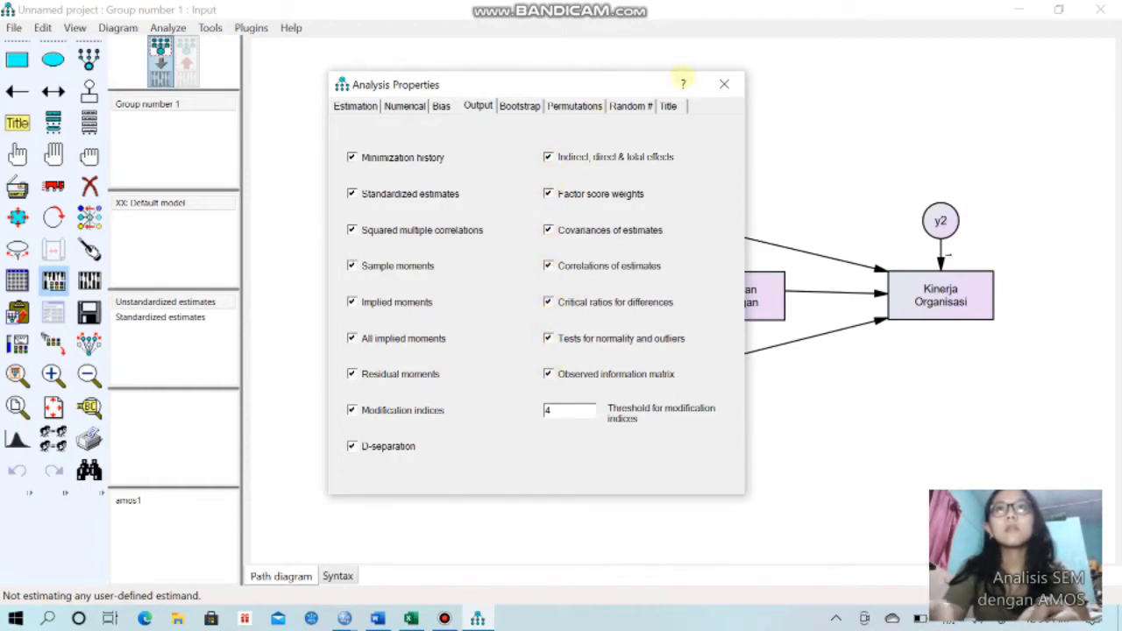
click(712, 93)
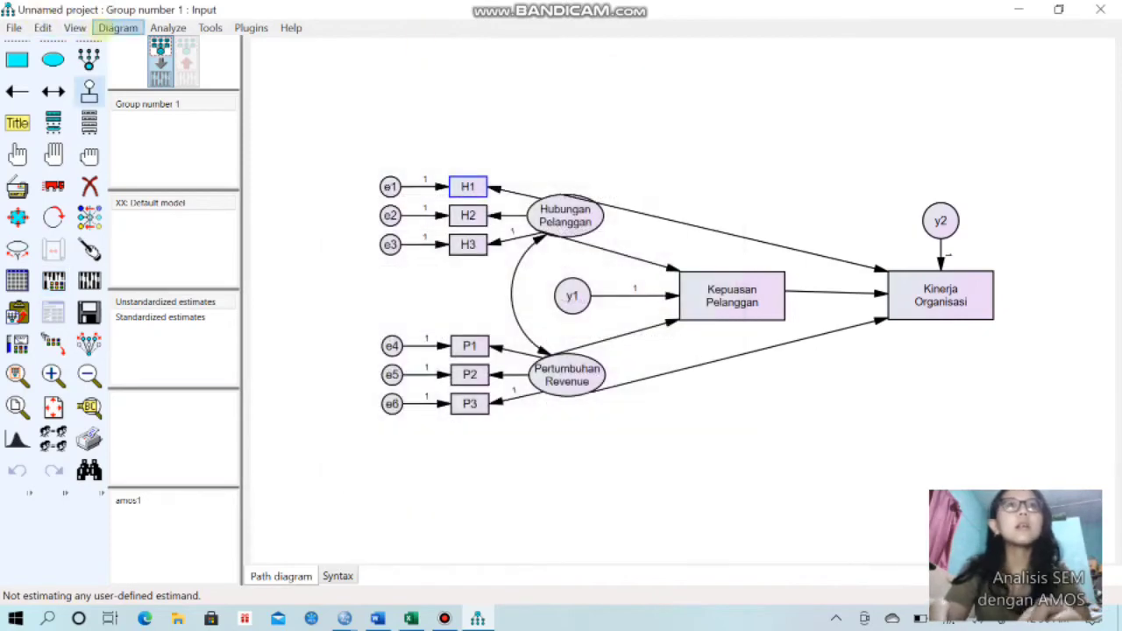
- Calculate the model estimates, saving the project in Downloads under a file name made of "Amos" and the author's first name
click(165, 28)
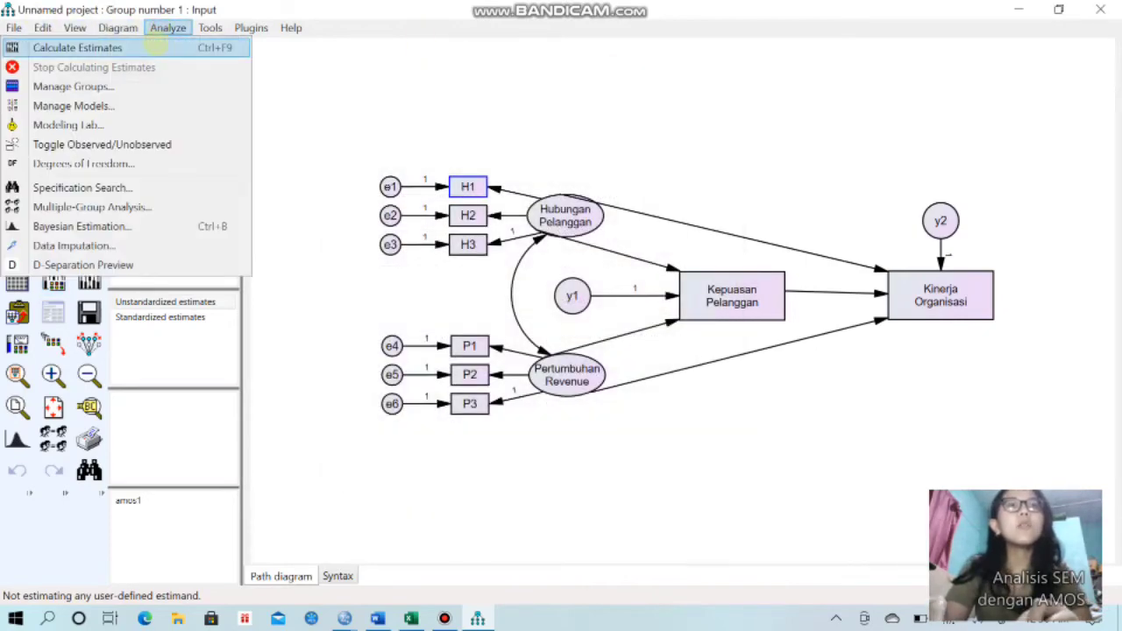
click(160, 48)
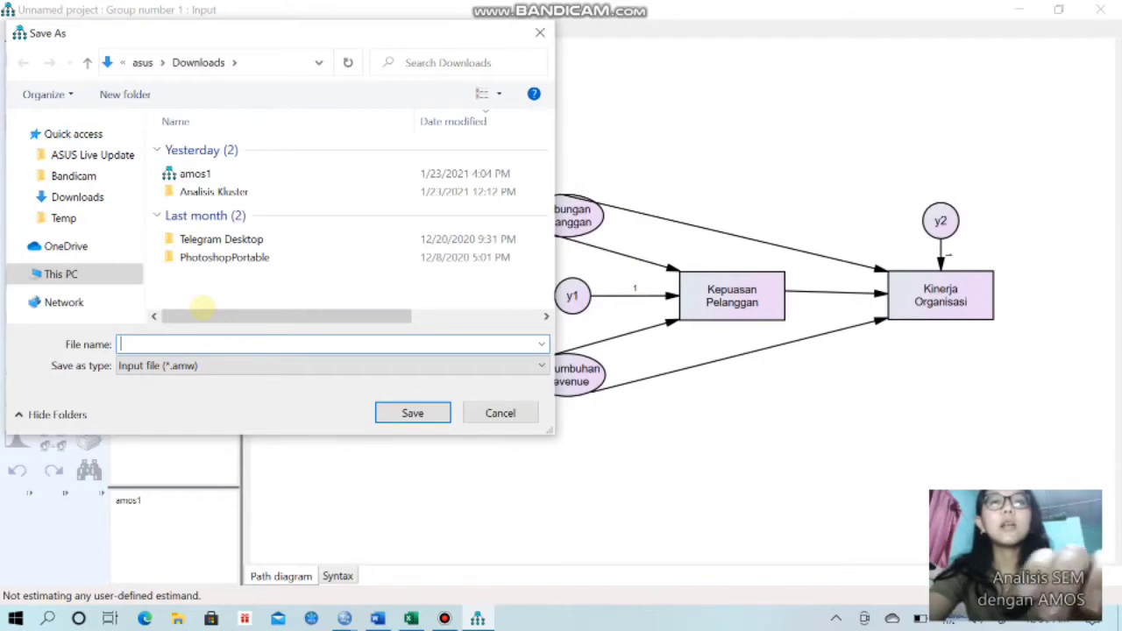
text(A)
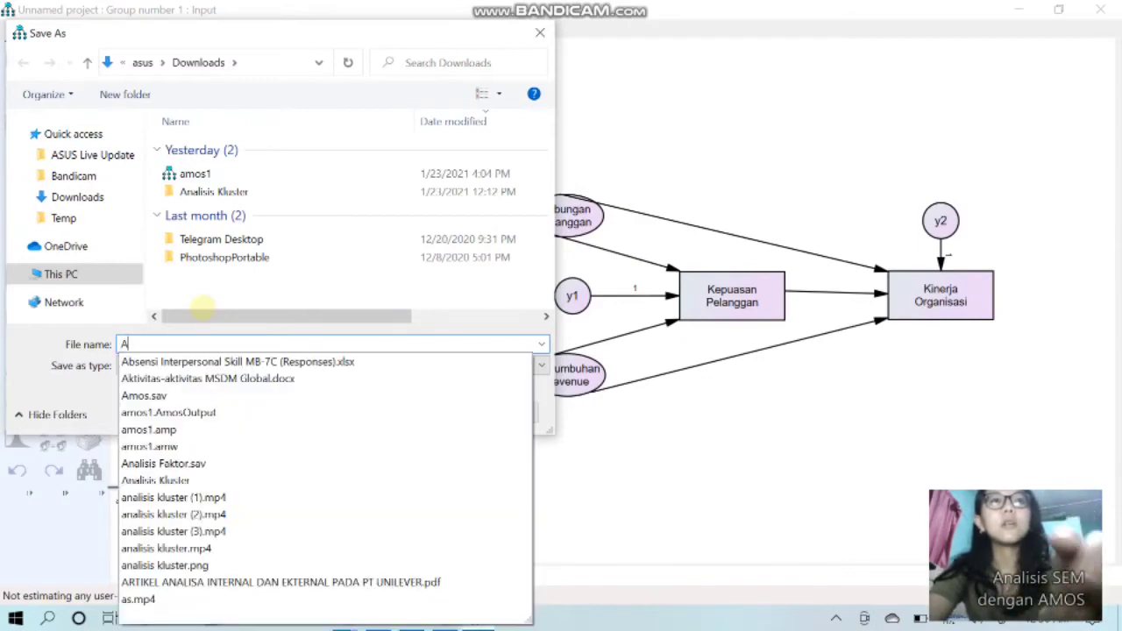
text(mos Elizabeth)
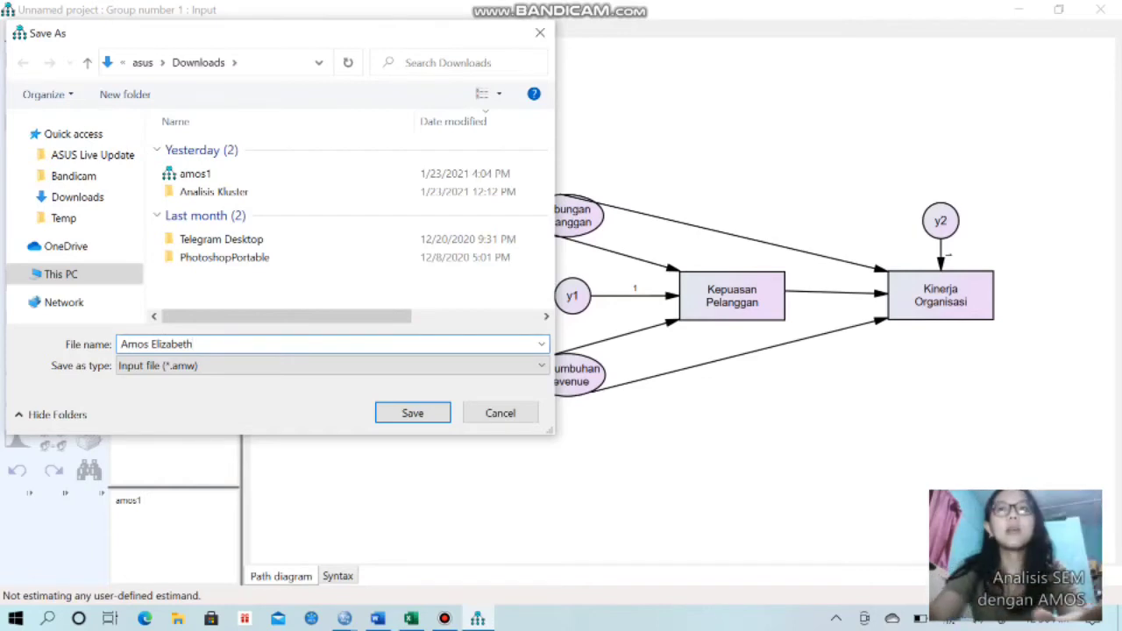
key(Return)
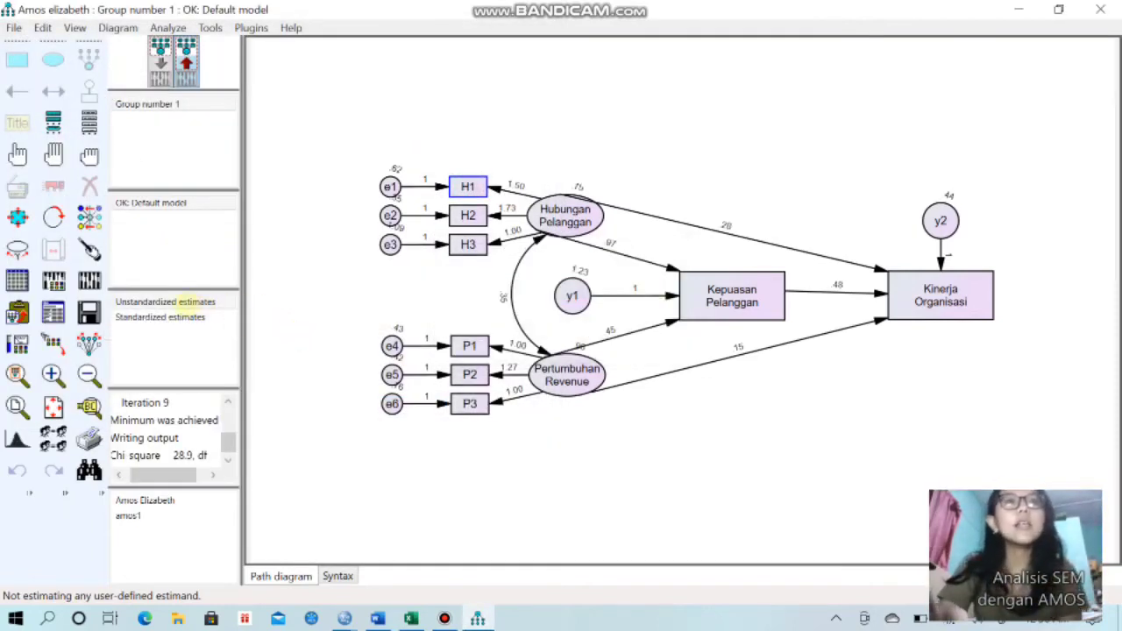
- View the unstandardized and standardized estimates on the output path diagram and return to the input diagram
click(197, 302)
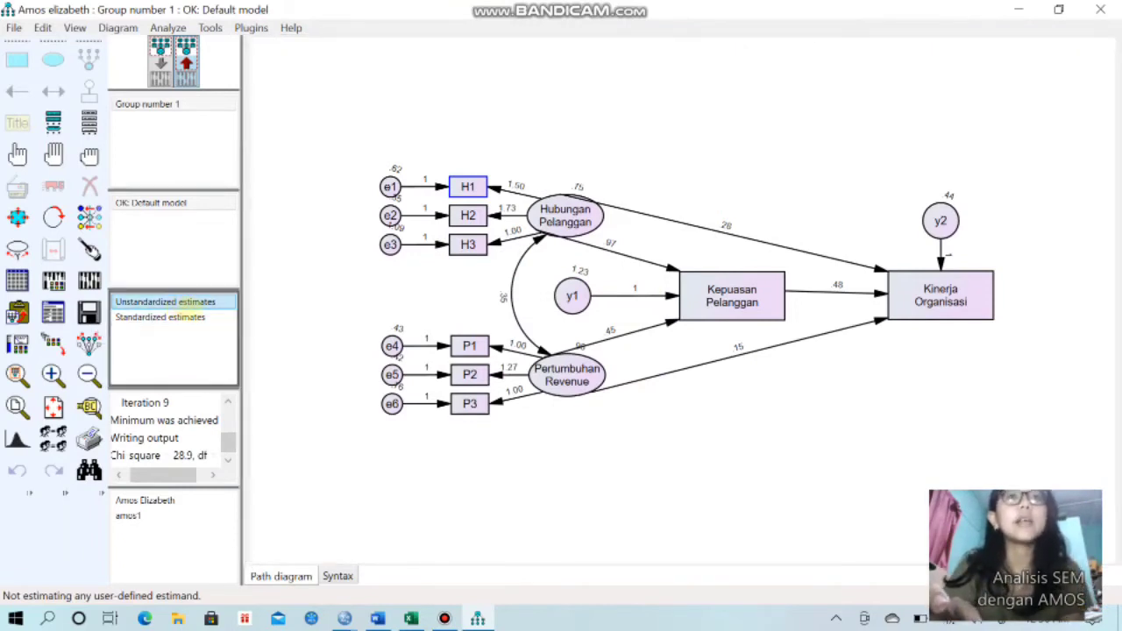
click(194, 319)
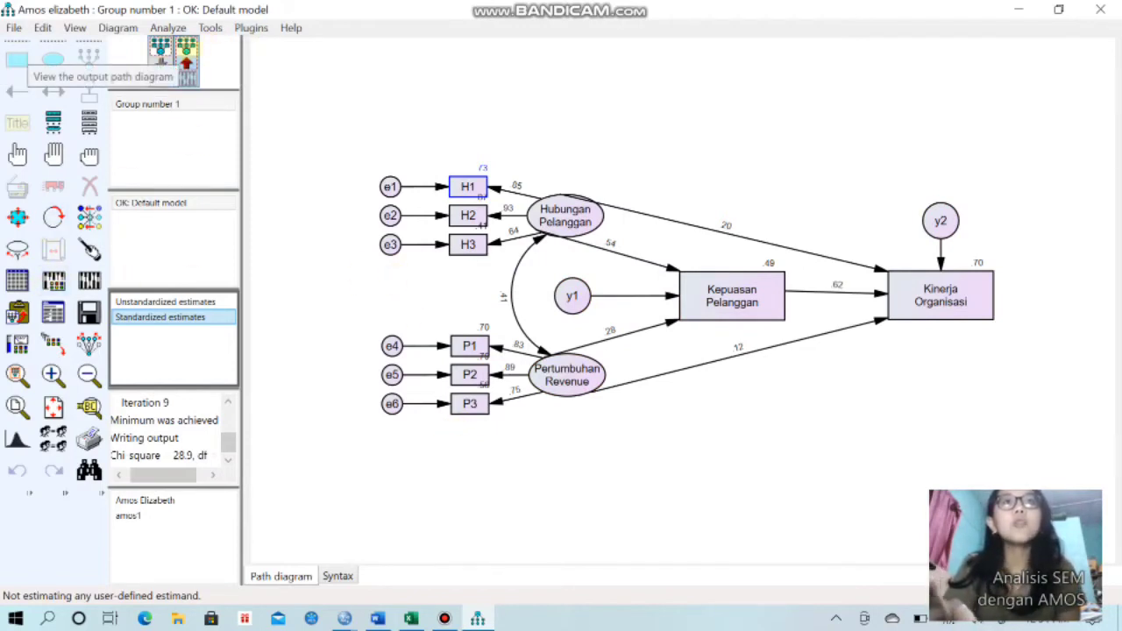
click(160, 55)
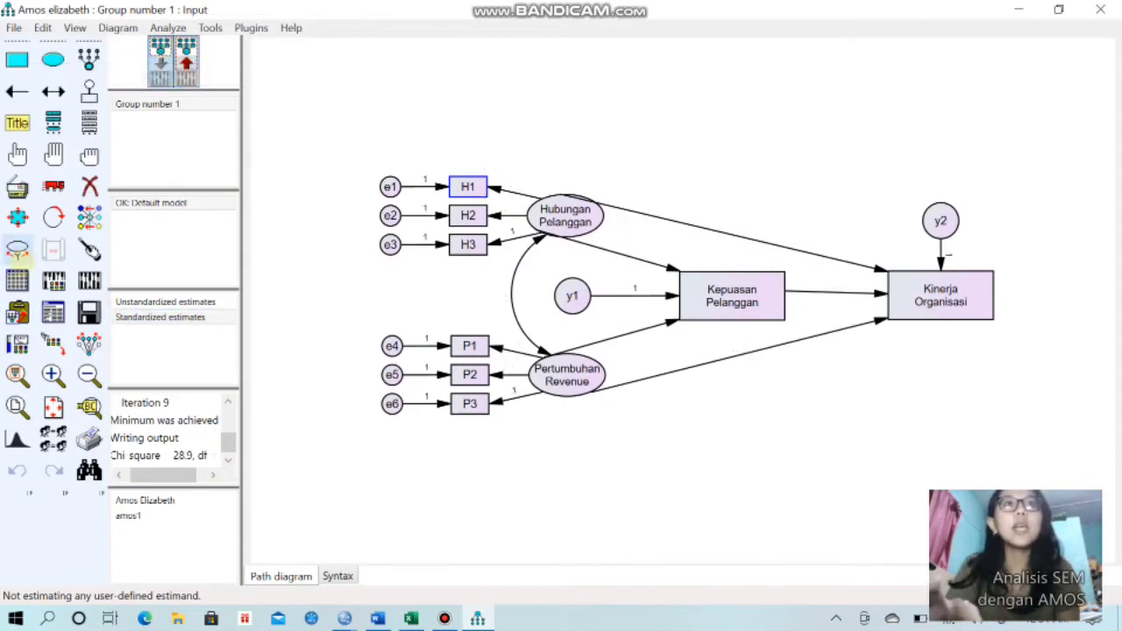
- Open the text output and review Notes for Model and the Estimates section down to the Standardized Regression Weights, widening the results area
click(52, 312)
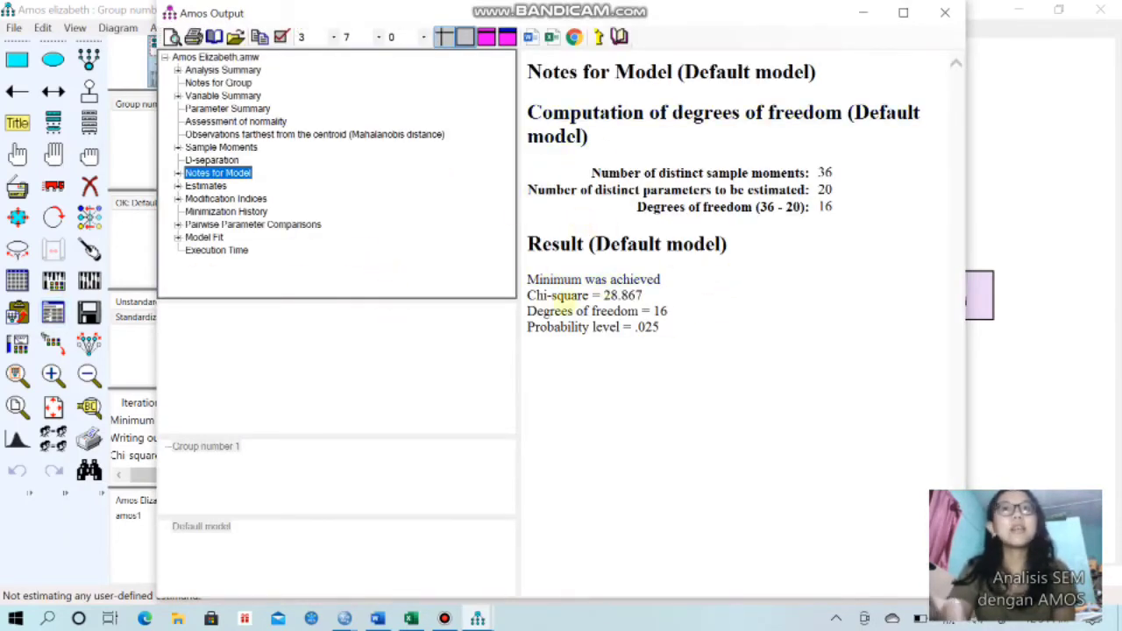
click(207, 186)
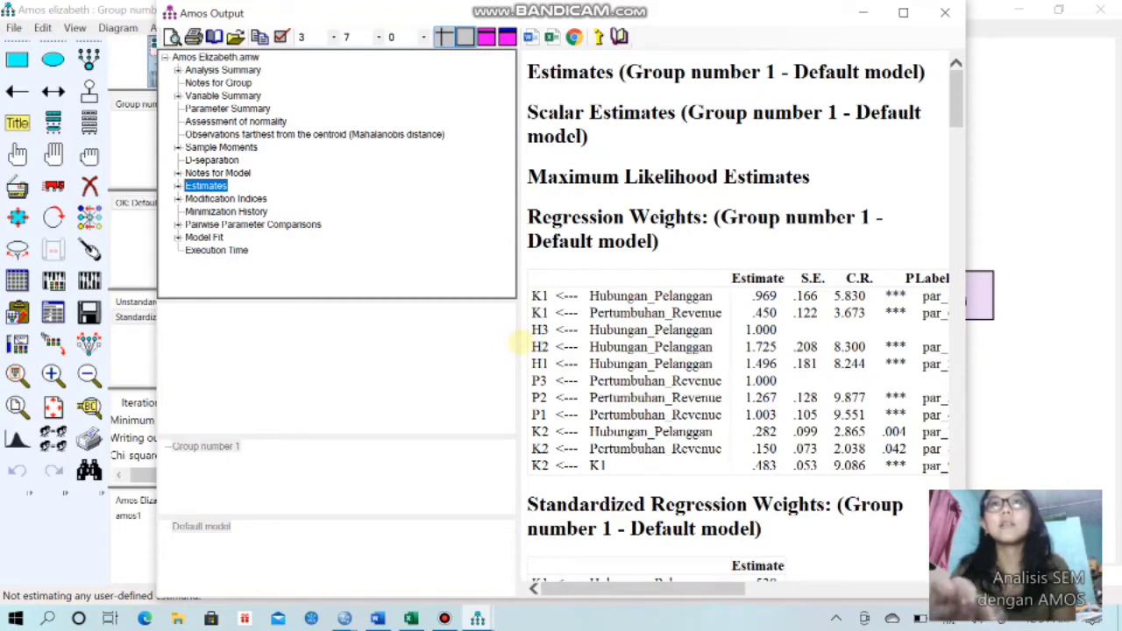
drag(516, 345, 441, 341)
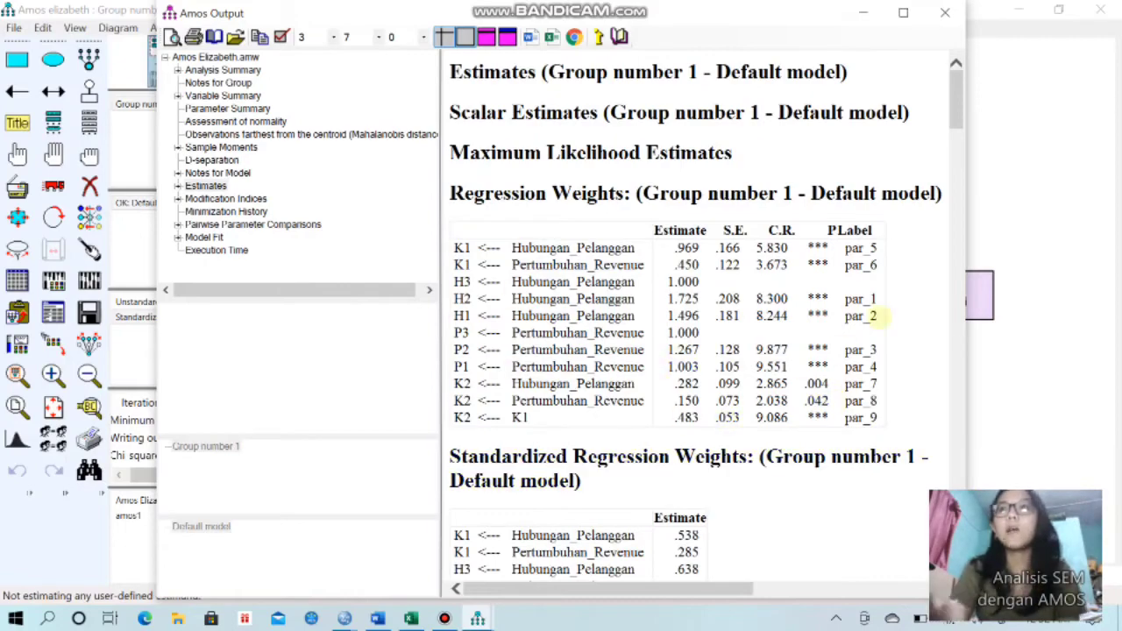
scroll(689, 263, down, 5)
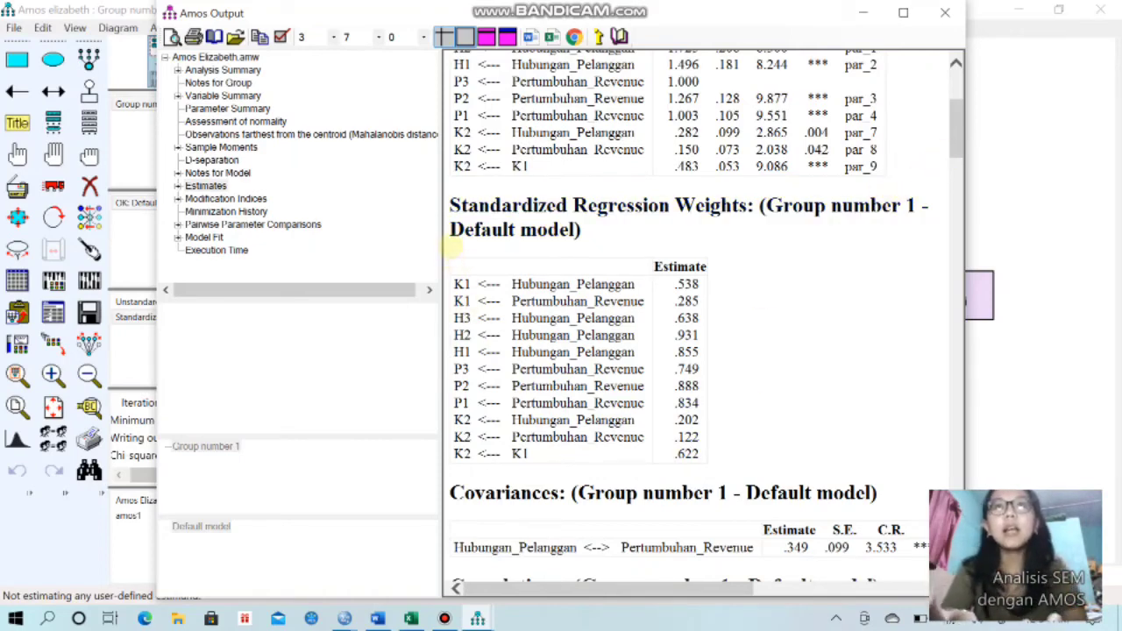
- Switch to Excel, look at the construct reliability and variance extract table in Uji Reliabilitas Amos, and return to the Amos output
key(alt+Tab)
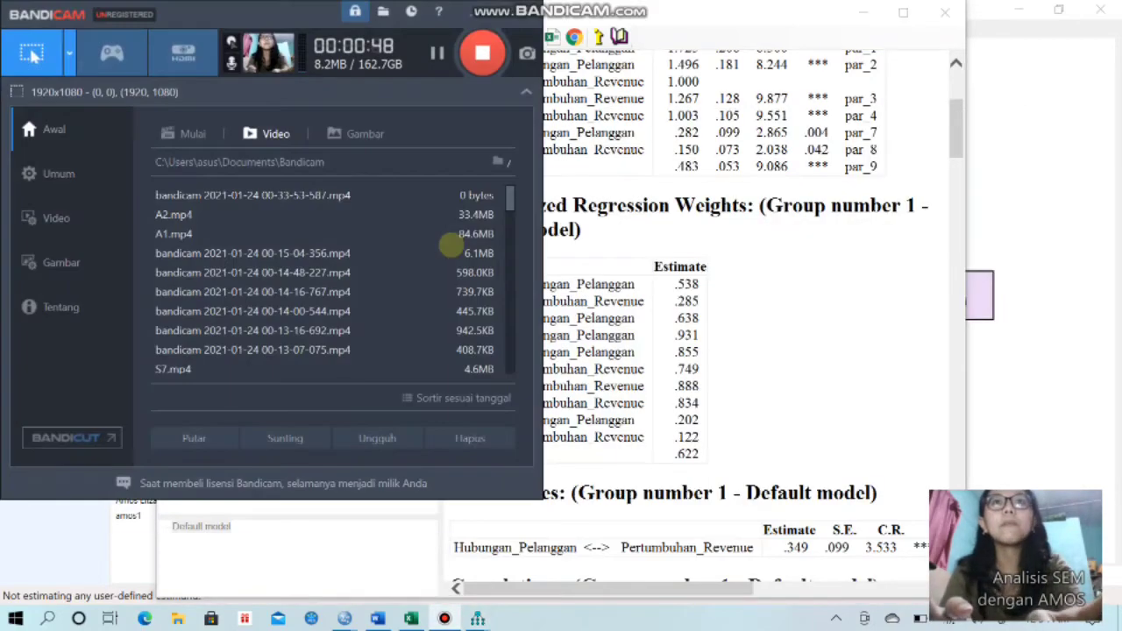
click(451, 249)
key(alt+Tab)
key(alt+Tab)
key(alt+Tab)
key(alt+Tab)
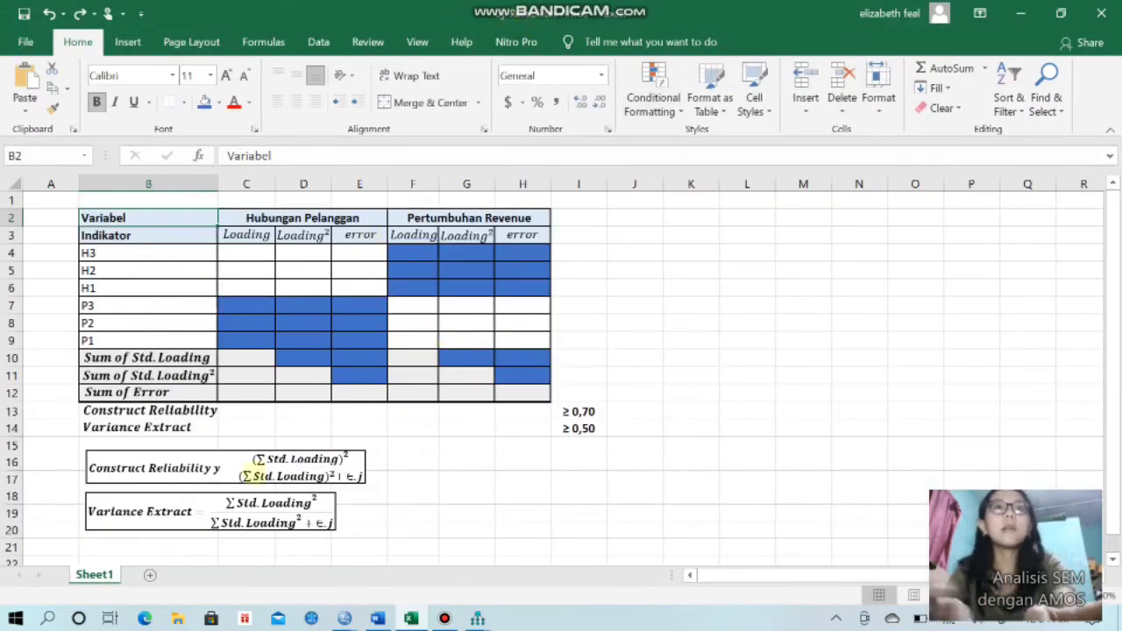
key(alt+Tab)
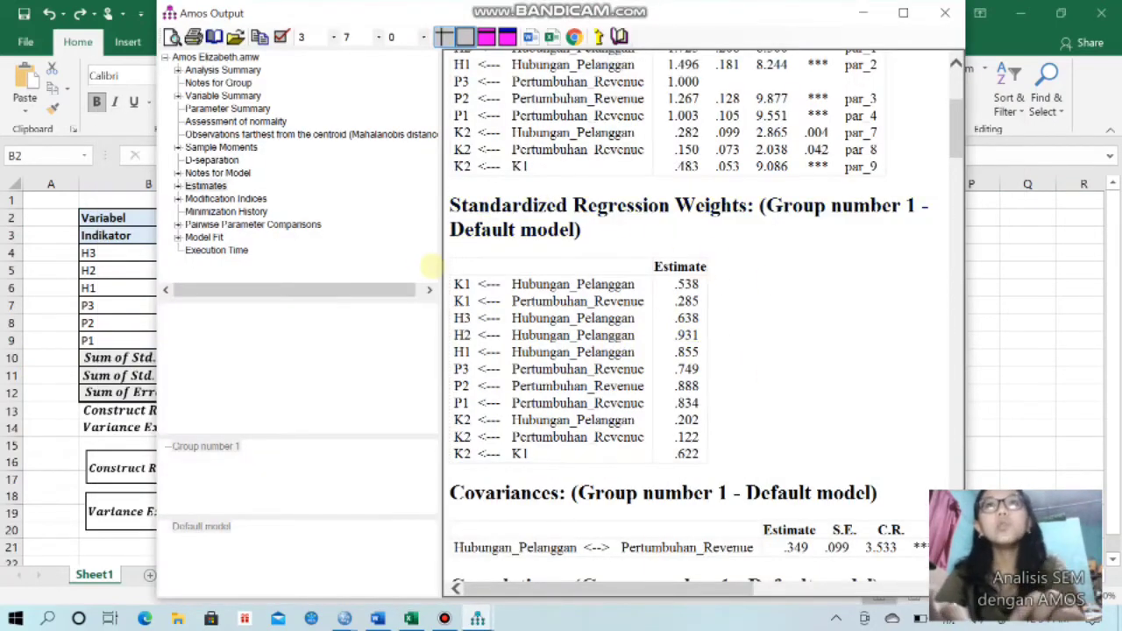
- Copy the Standardized Regression Weights table from the Amos output and paste it into Excel at J2, matching the destination formatting
right_click(457, 258)
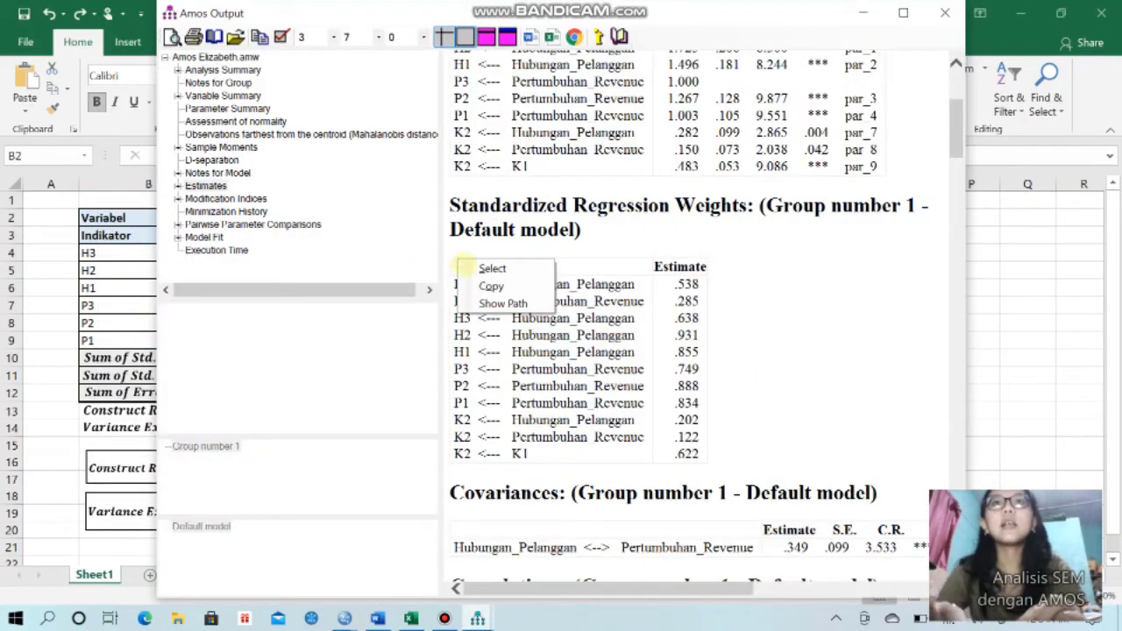
click(483, 283)
key(alt+Tab)
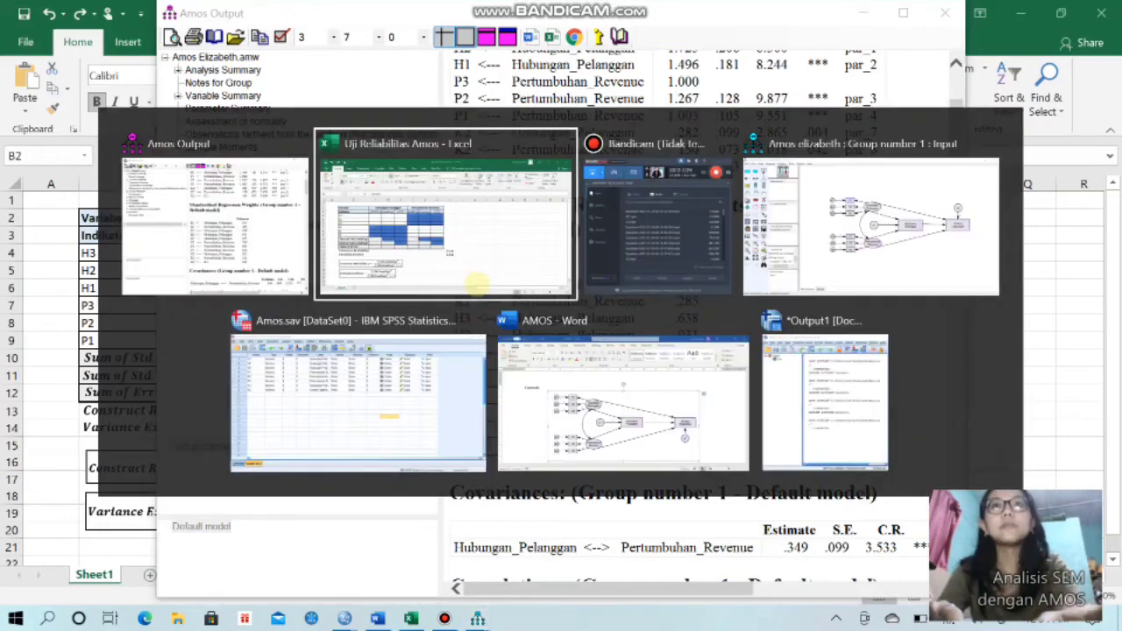
click(649, 219)
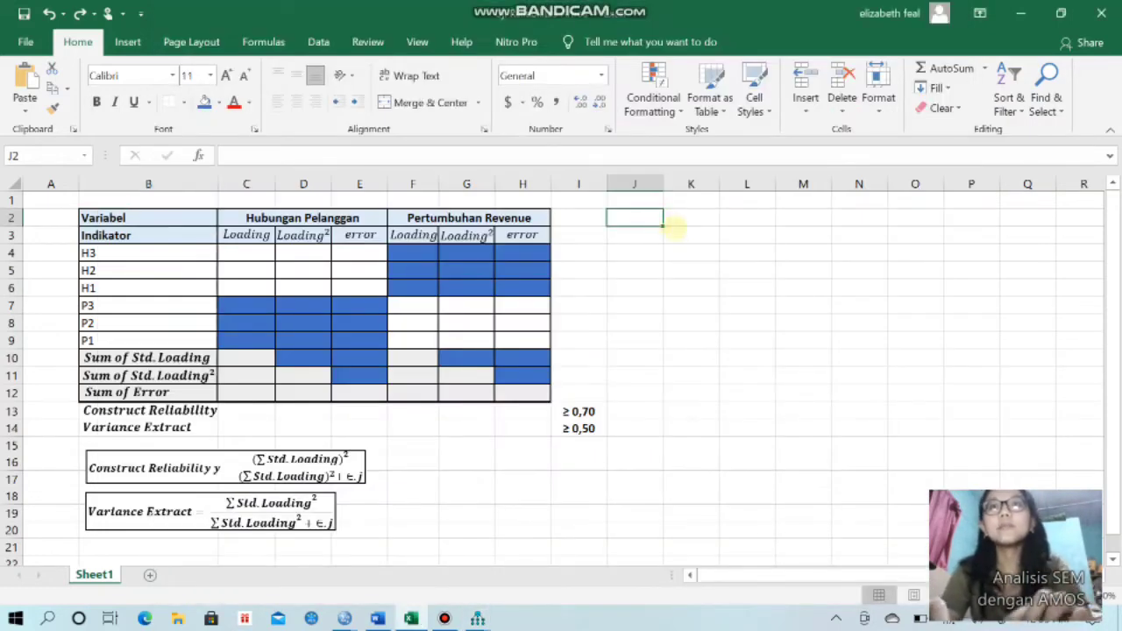
key(ctrl+v)
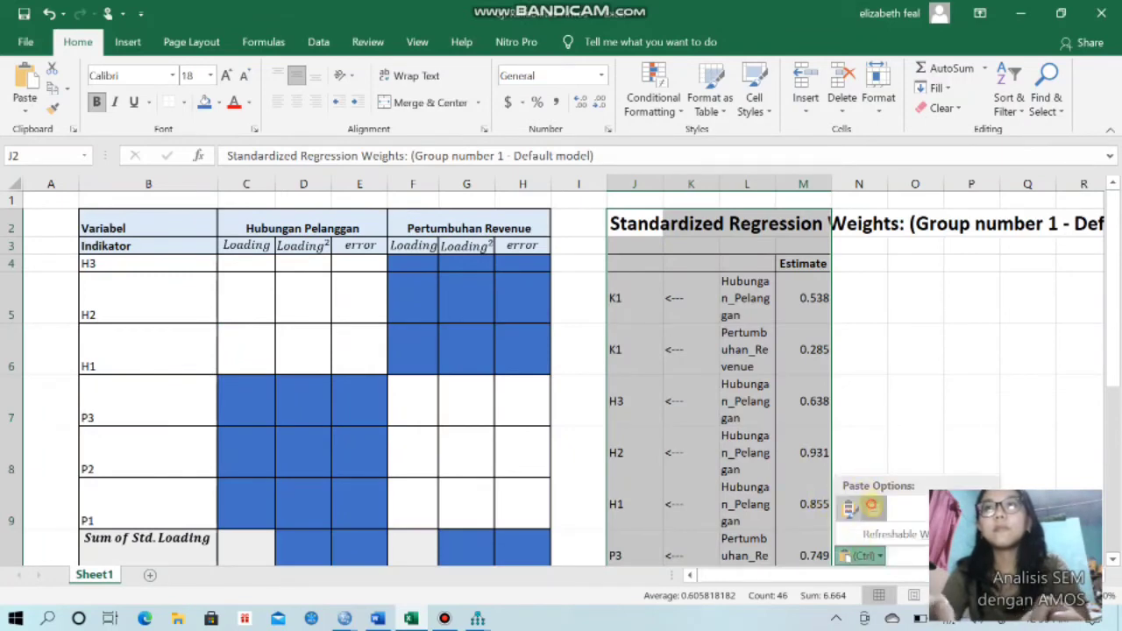
click(873, 508)
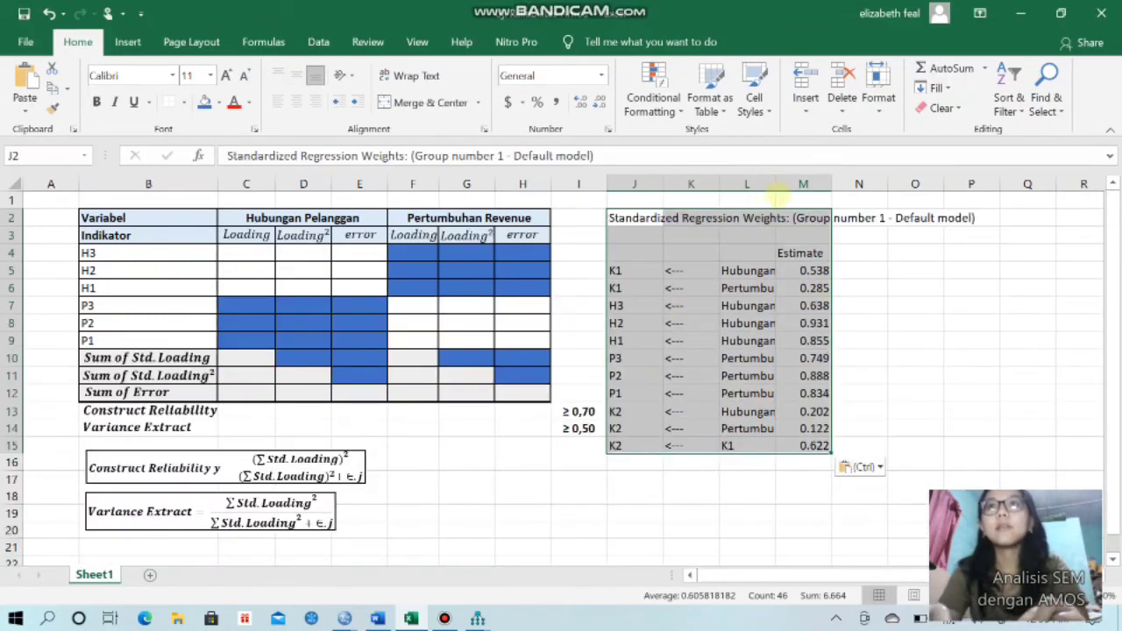
- Fit column L to its contents and make the Standardized Regression Weights title in J2 bold
double_click(775, 184)
click(1011, 429)
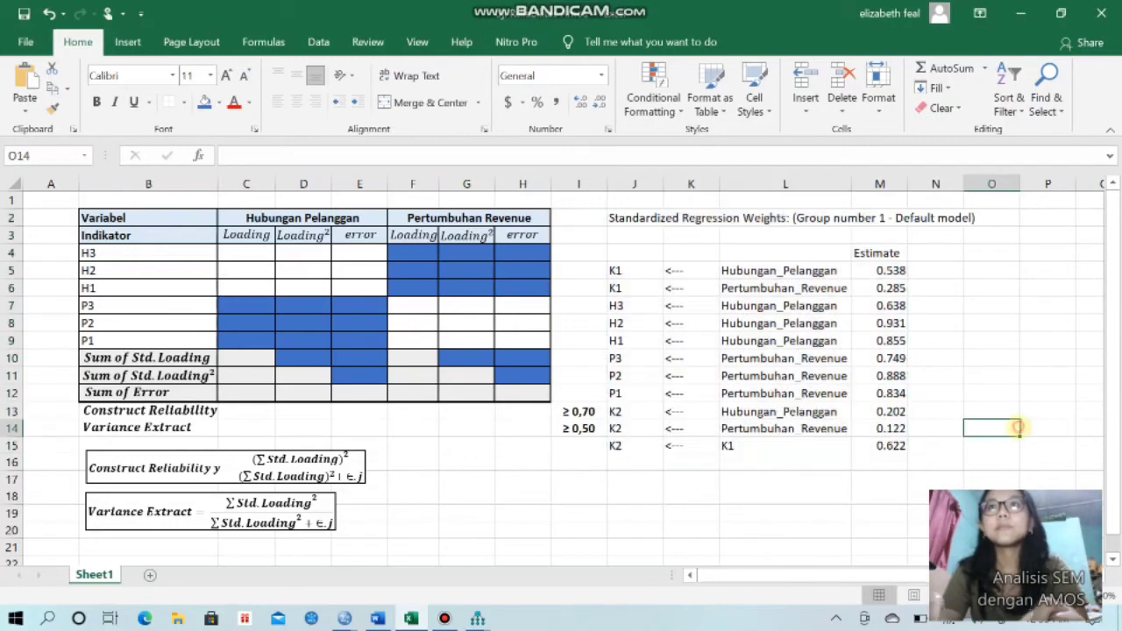
click(613, 217)
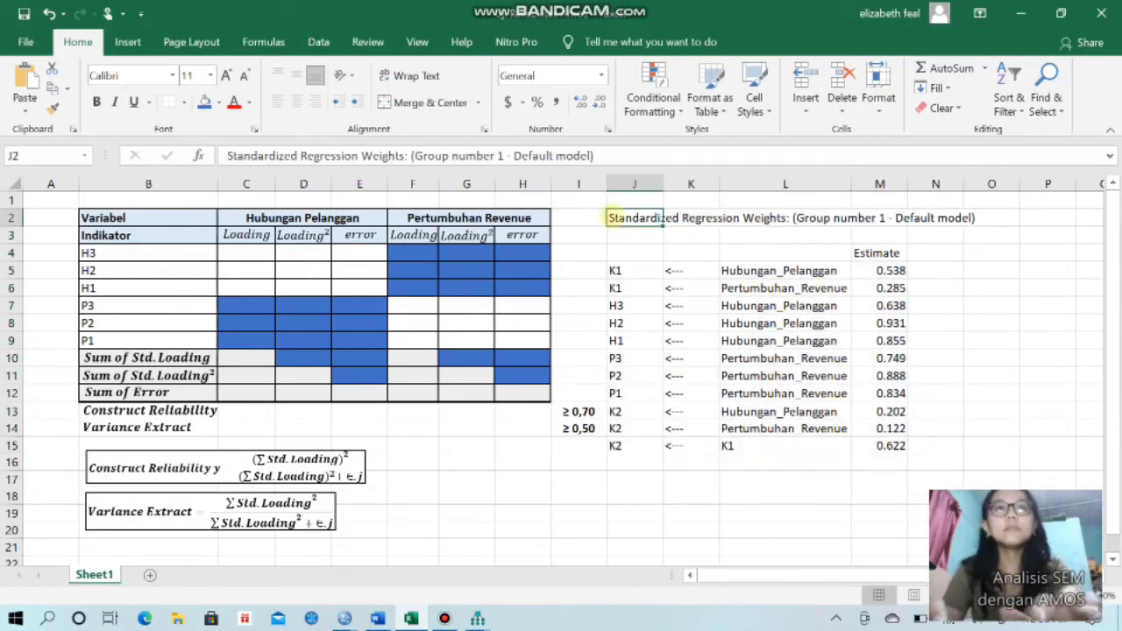
key(ctrl+b)
click(956, 307)
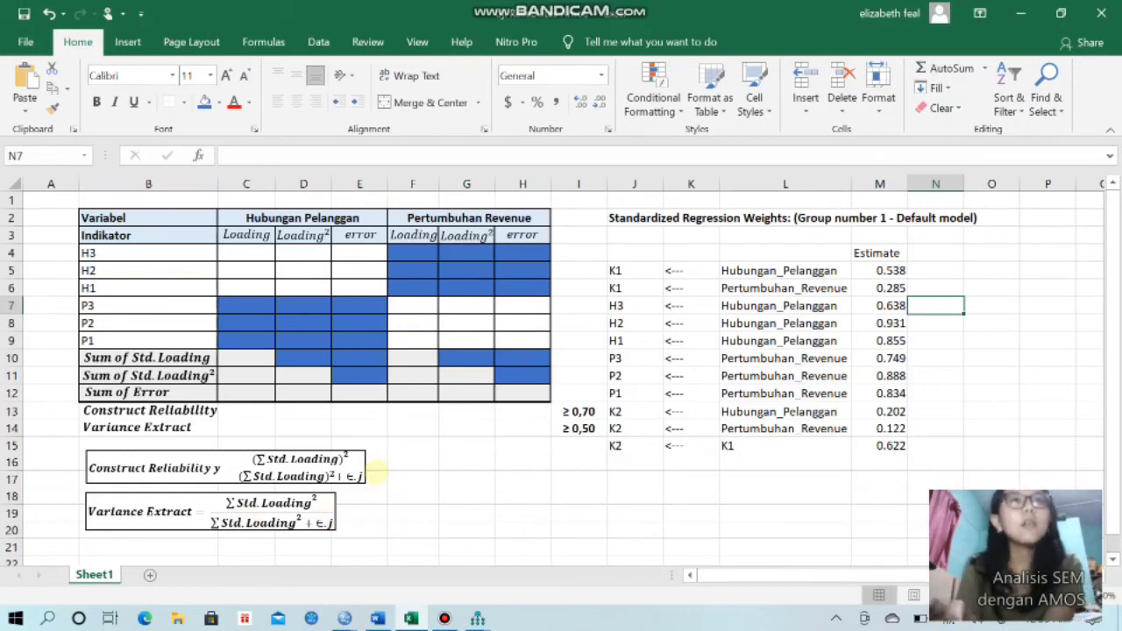
- Enter the Hubungan Pelanggan loadings in C4:C6: 0,638 for H3, 0,931 for H2 and 0,855 for H1
click(256, 252)
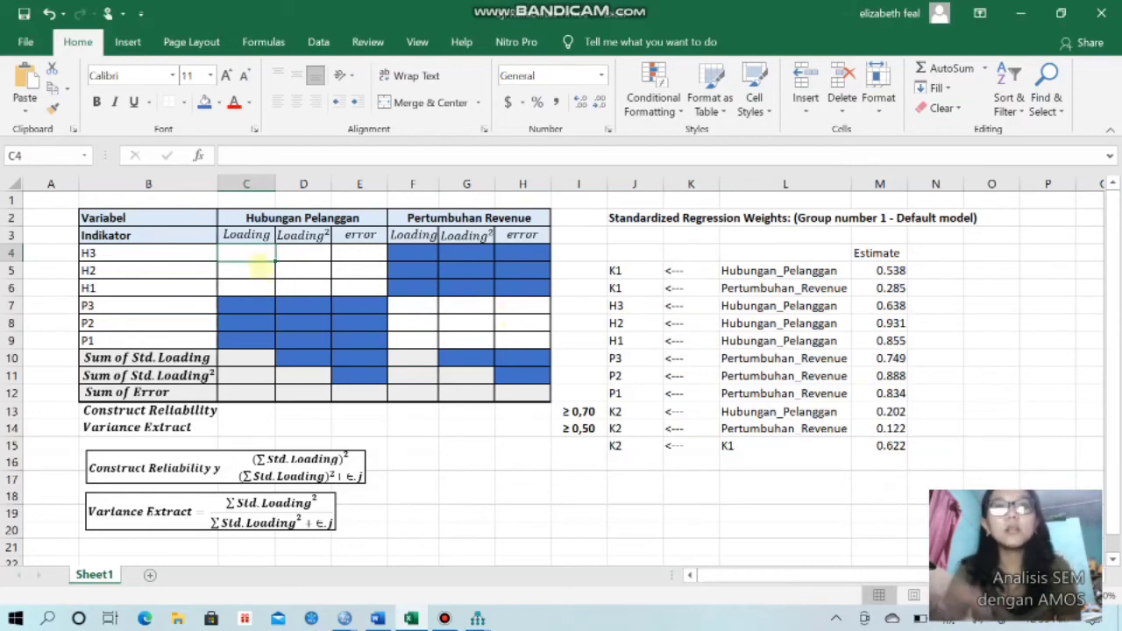
text(0,638)
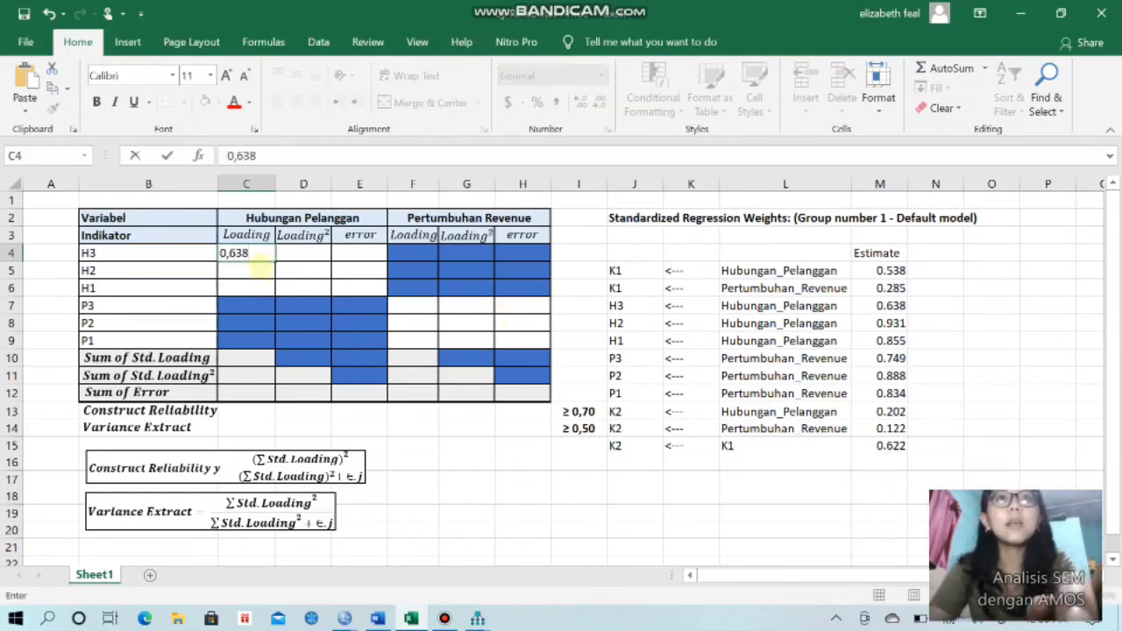
key(Return)
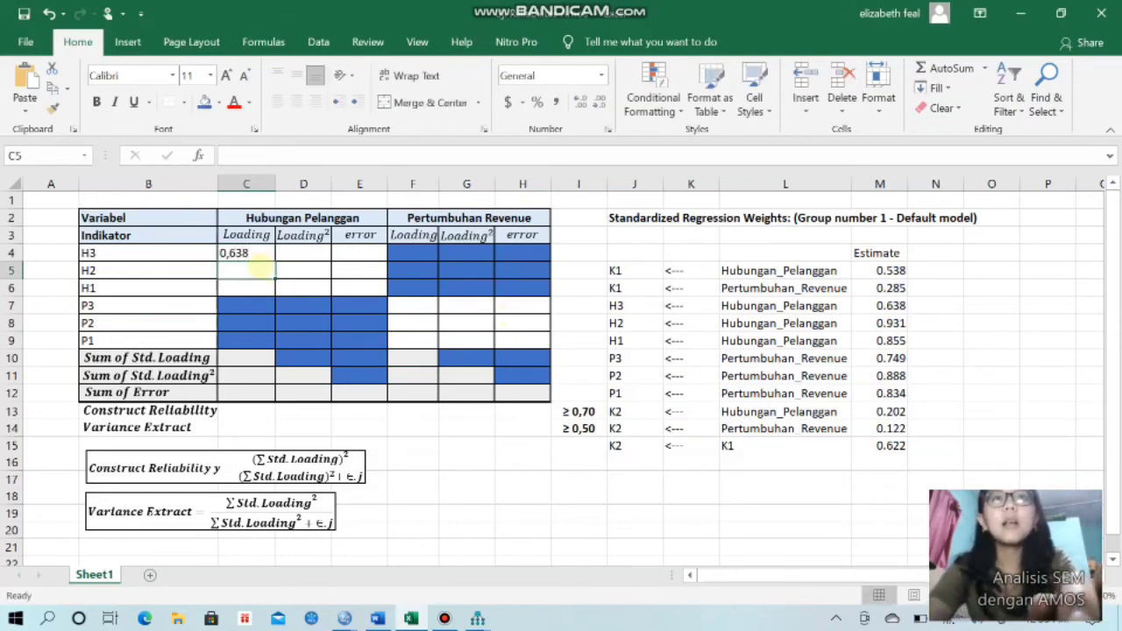
text(0)
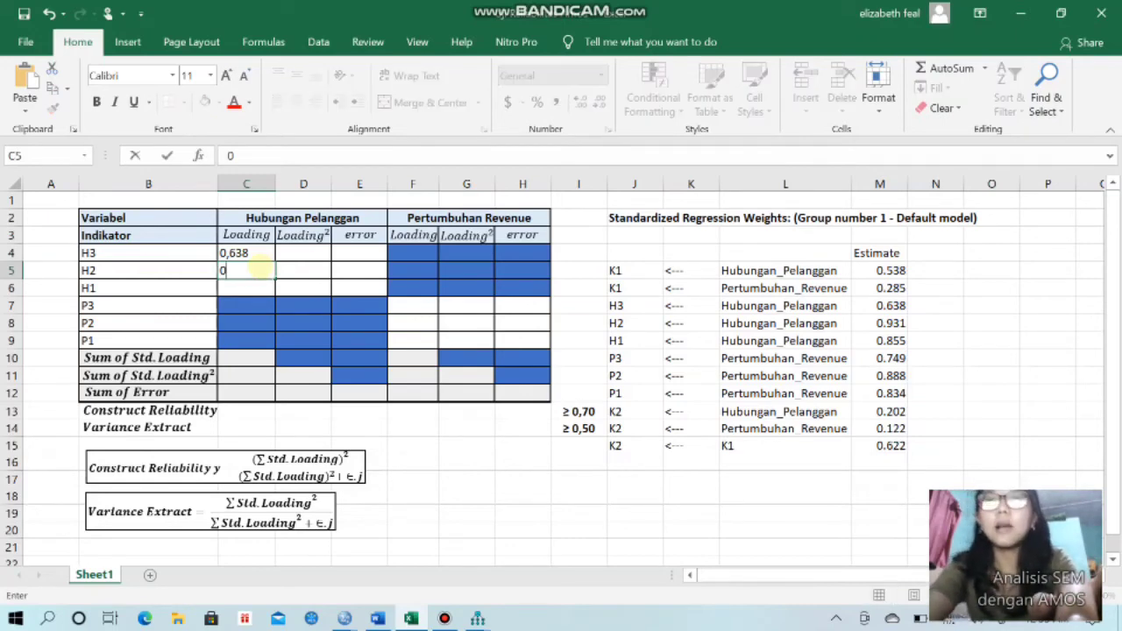
text(,931)
key(Return)
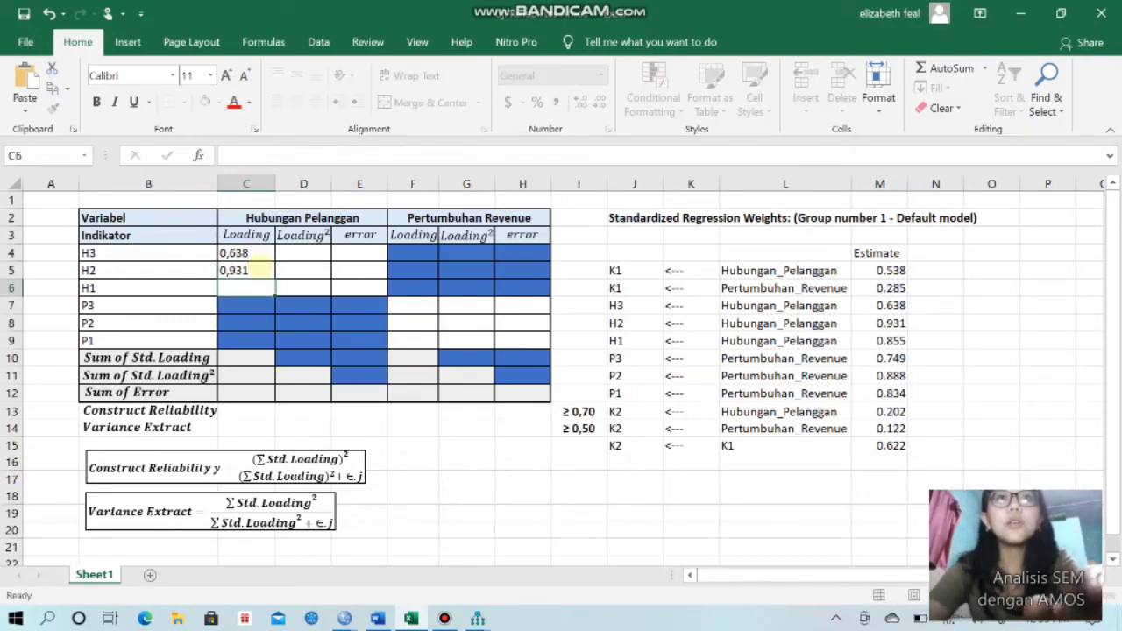
text(0)
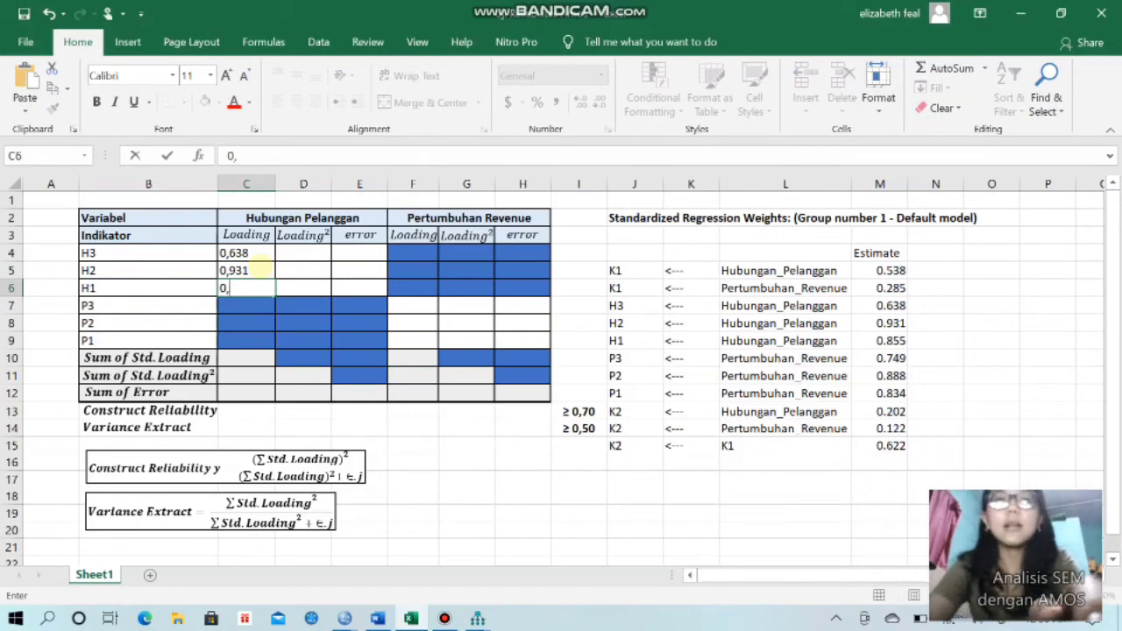
text(,855)
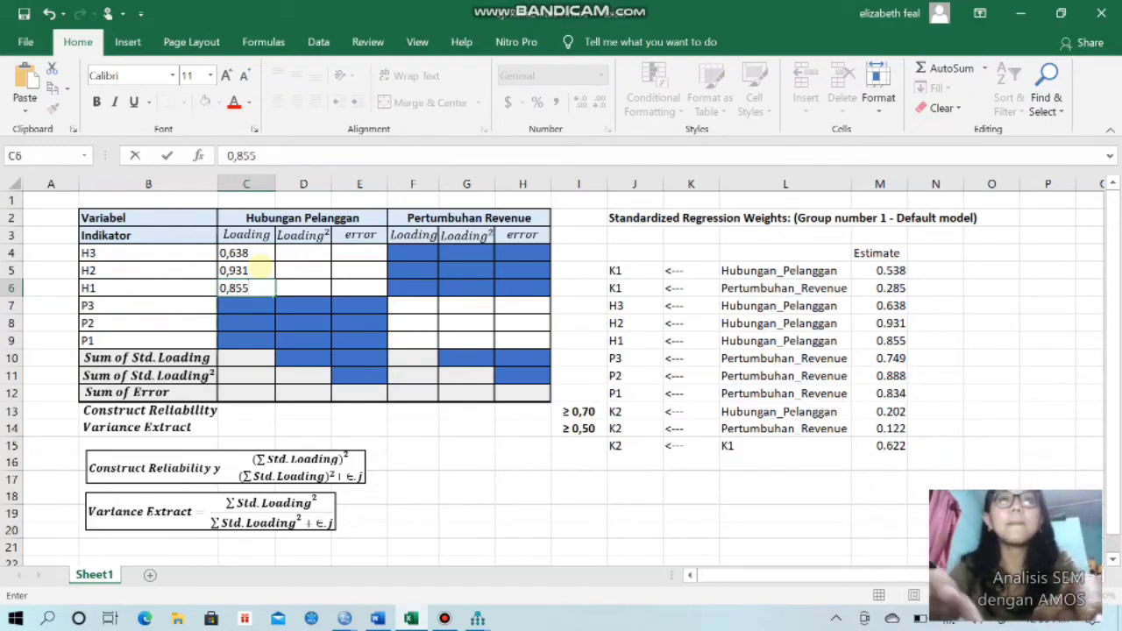
- Enter the Pertumbuhan Revenue loadings in F7:F9: 0,749 for P3, 0,888 for P2 and 0,834 for P1
click(429, 302)
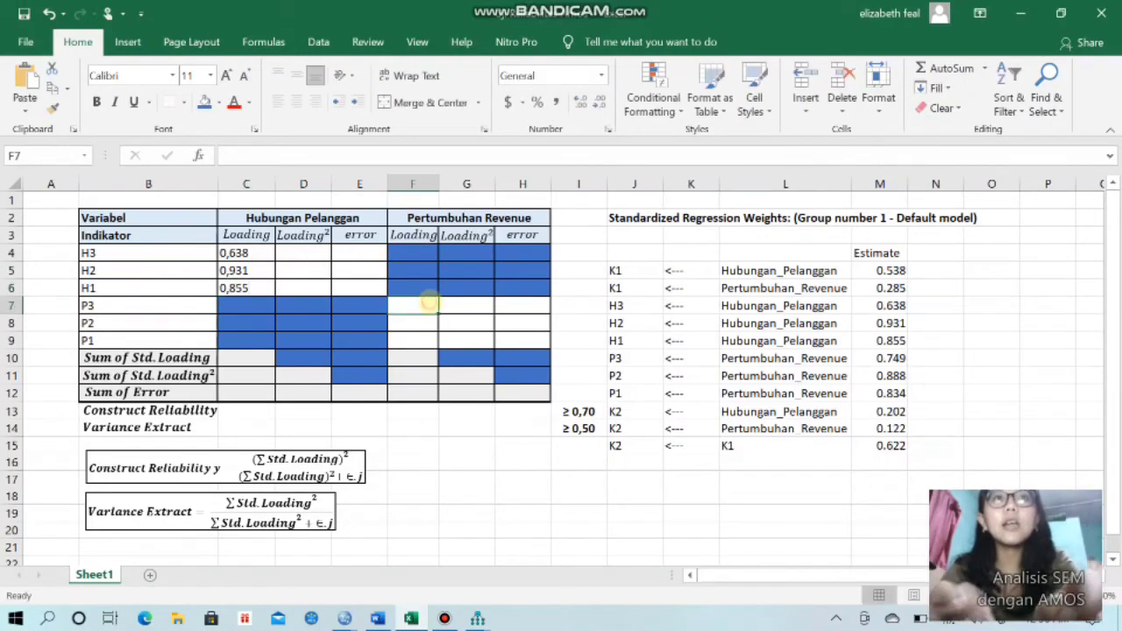
text(0,749)
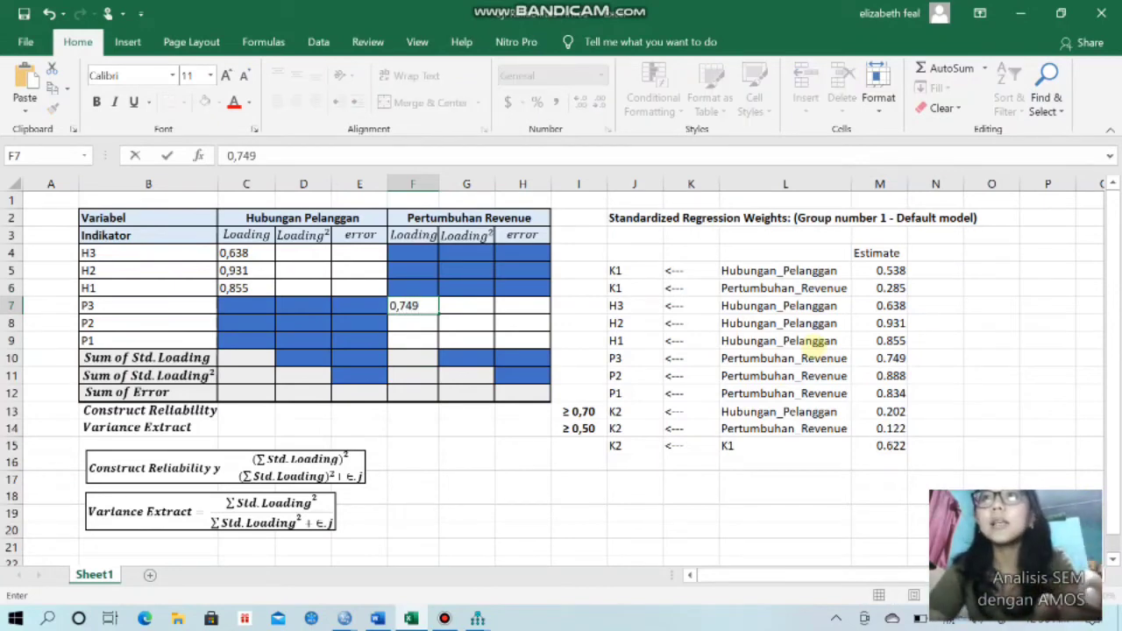
key(Return)
text(0,888)
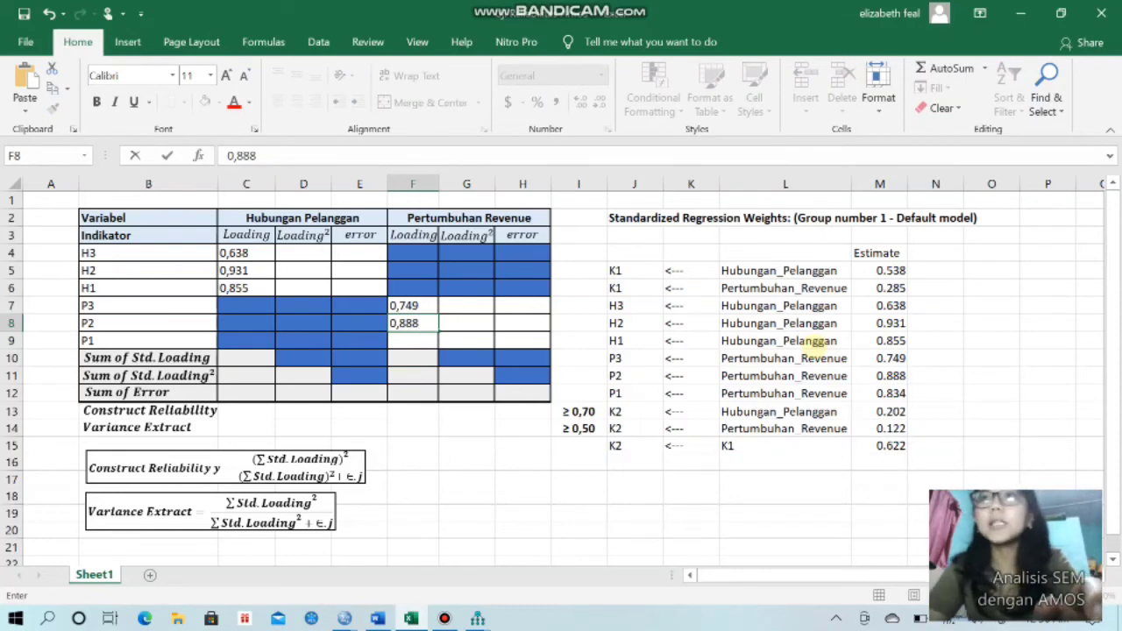
key(Return)
text(0,)
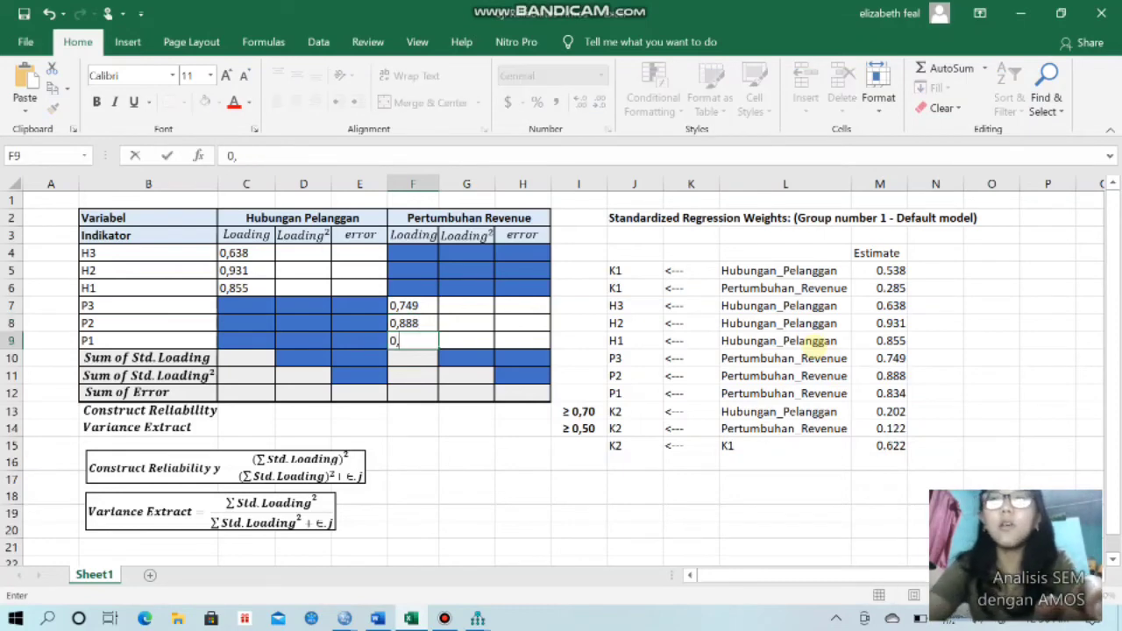
text(834)
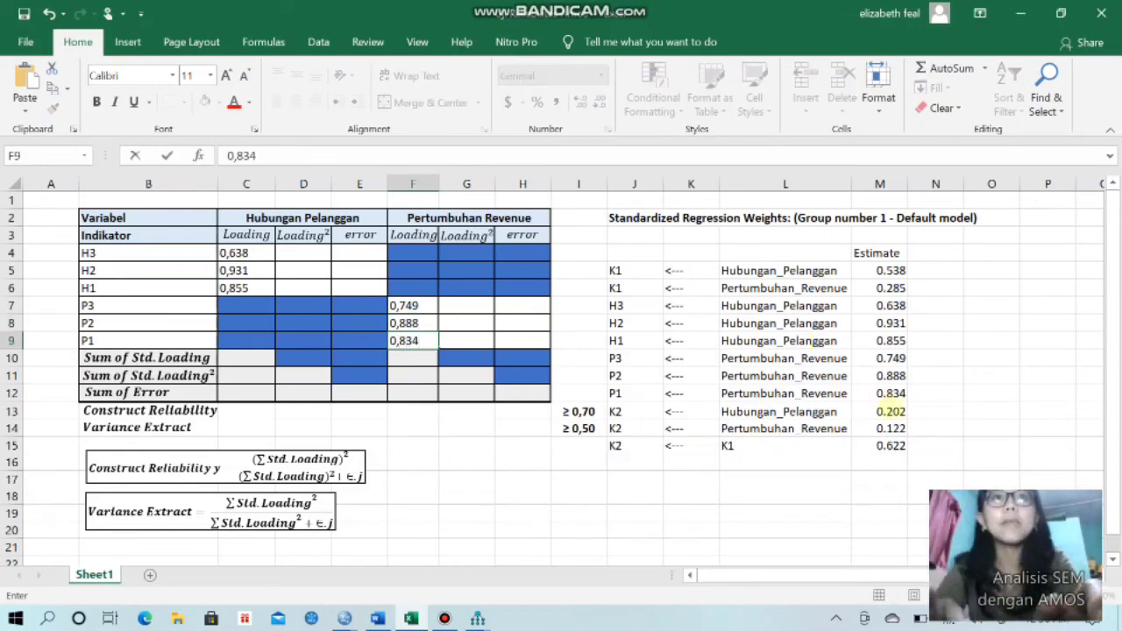
- Calculate the squared loading of H3 in D4 with the formula =C4^2
click(296, 253)
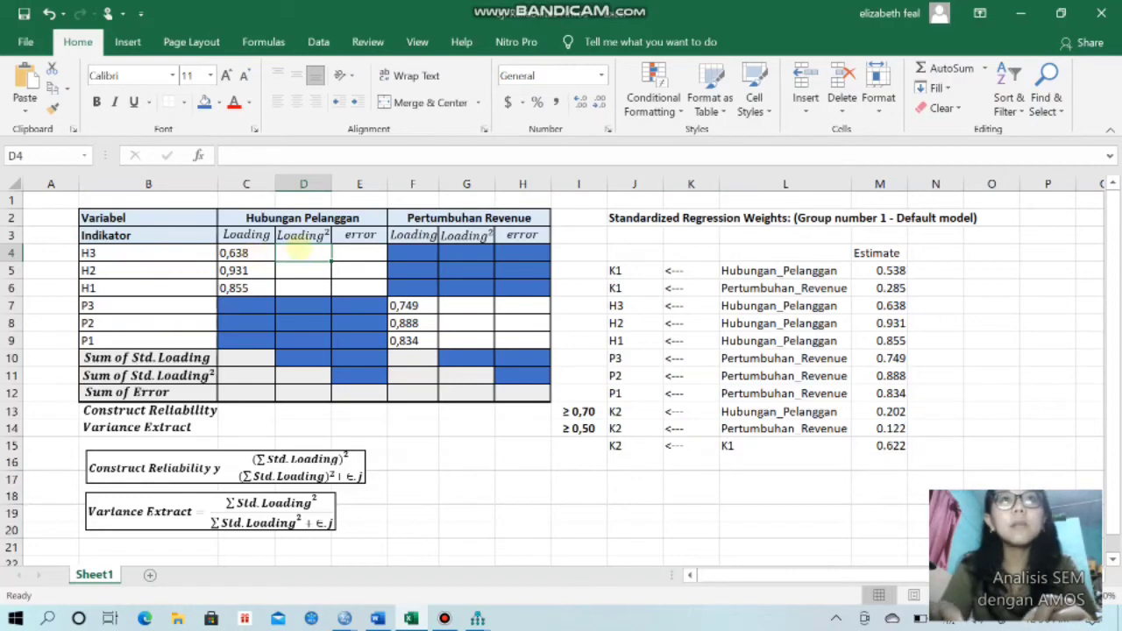
click(301, 235)
click(312, 253)
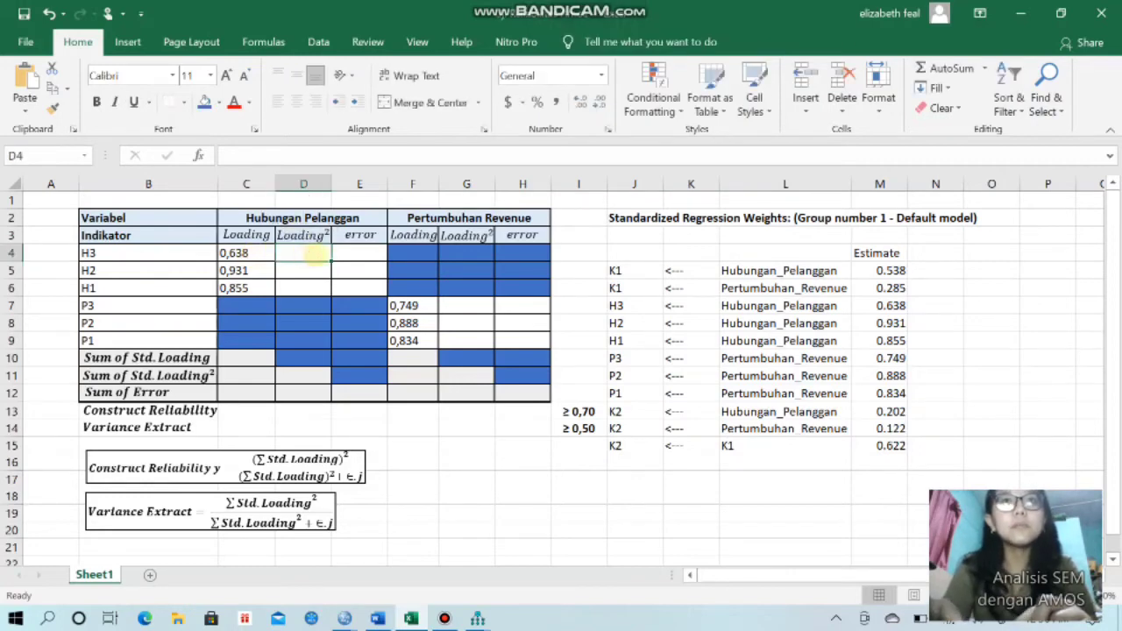
text(=)
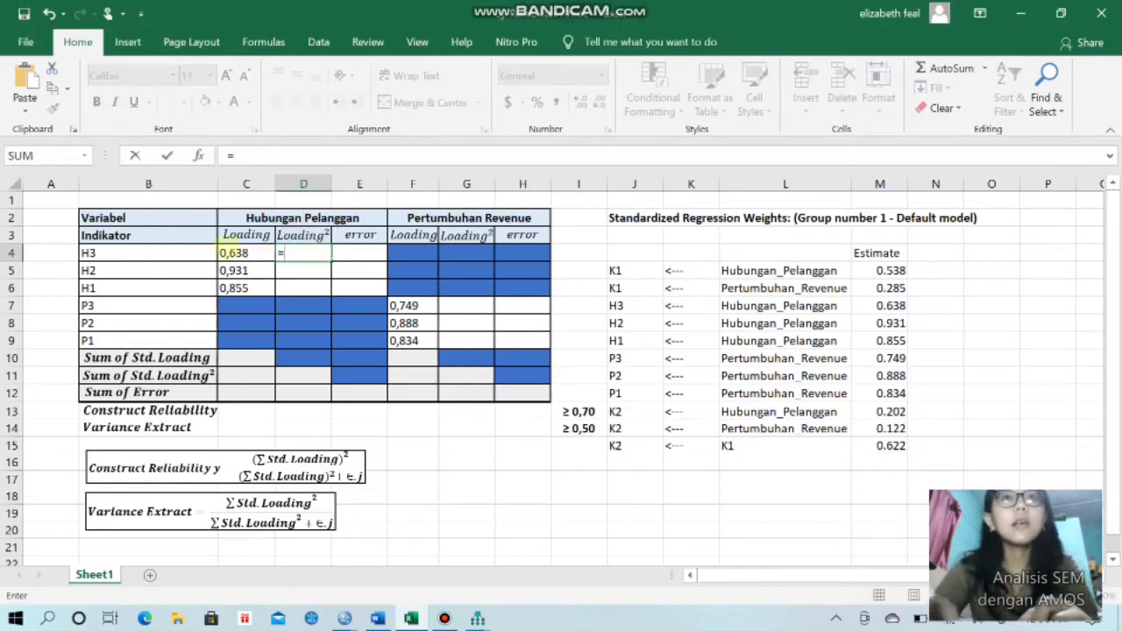
click(235, 252)
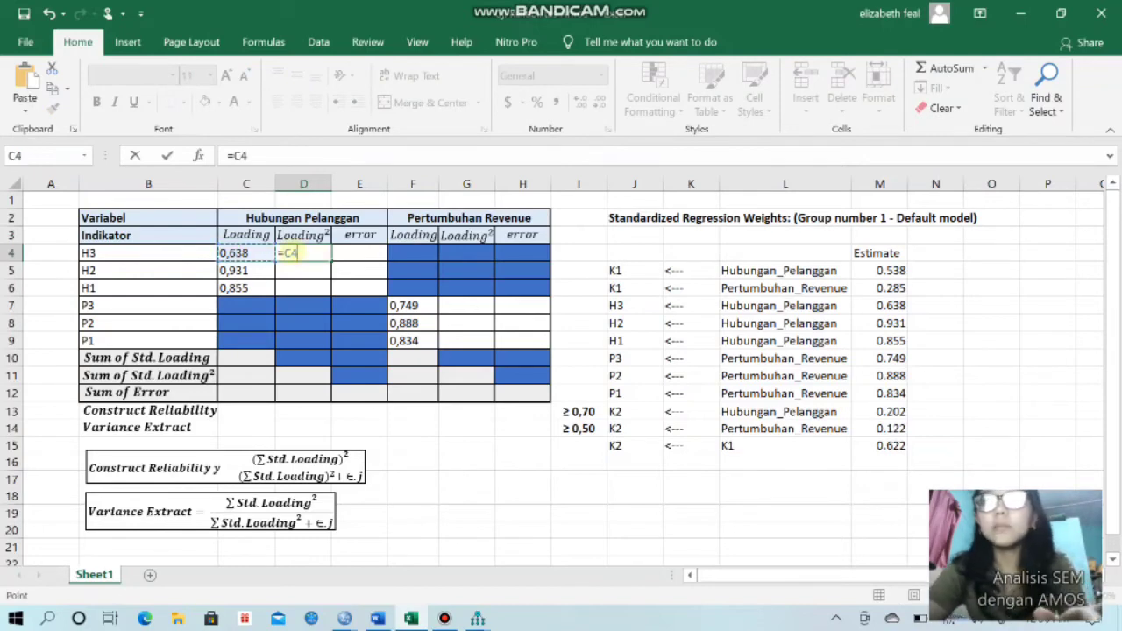
text(^2)
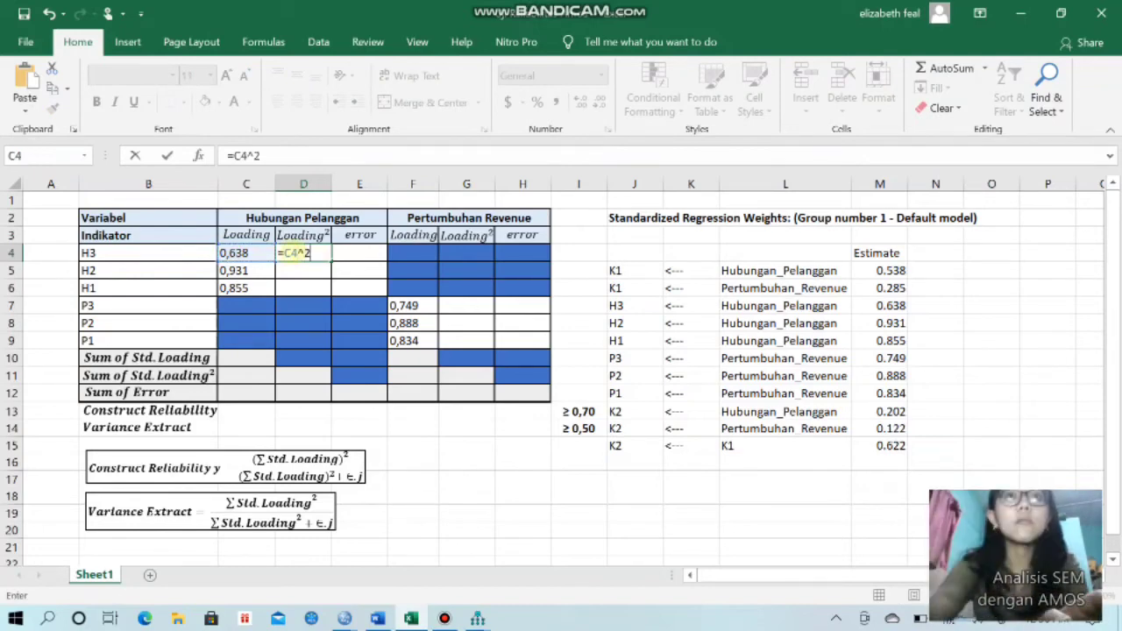
key(Return)
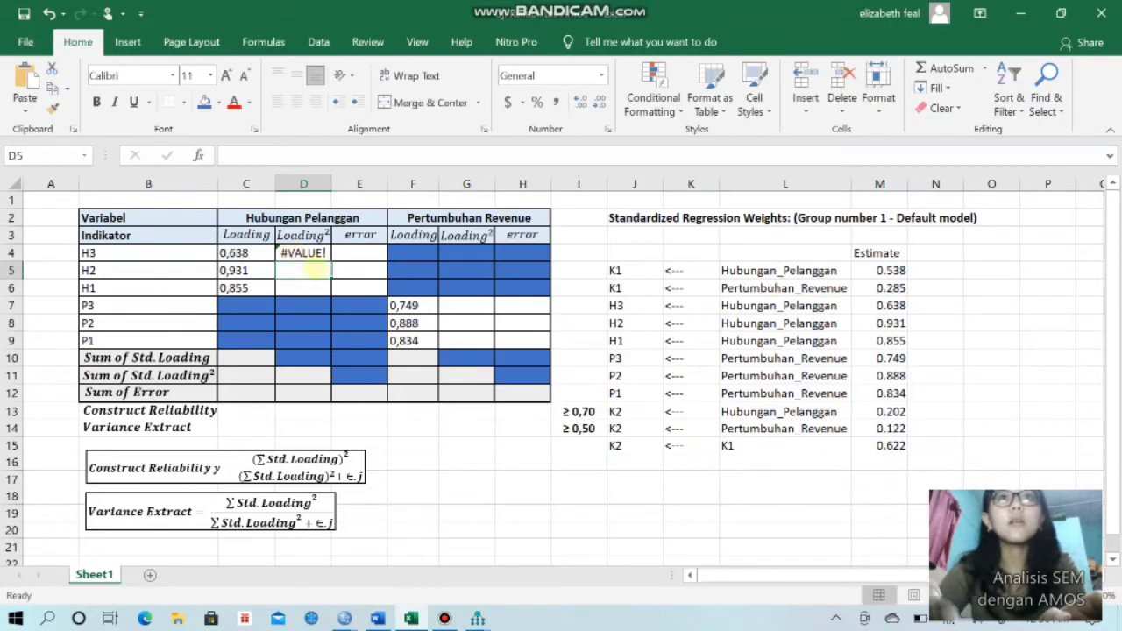
- Check the H3 formula and its source cell, and correct the loading in C4 to 0.638 with a decimal point
click(302, 254)
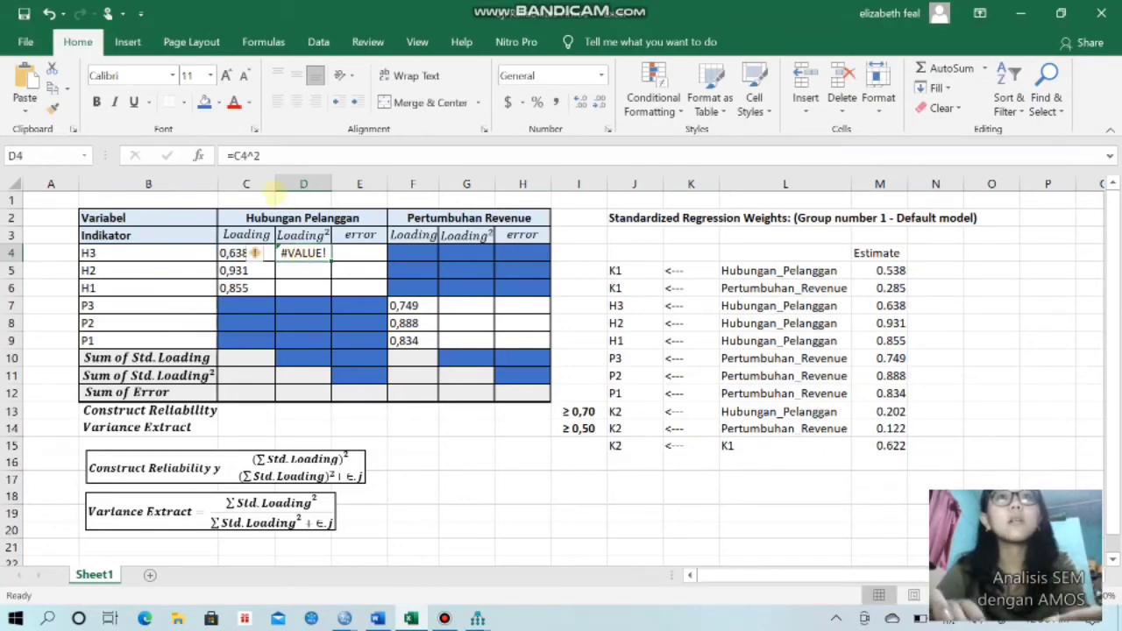
click(231, 254)
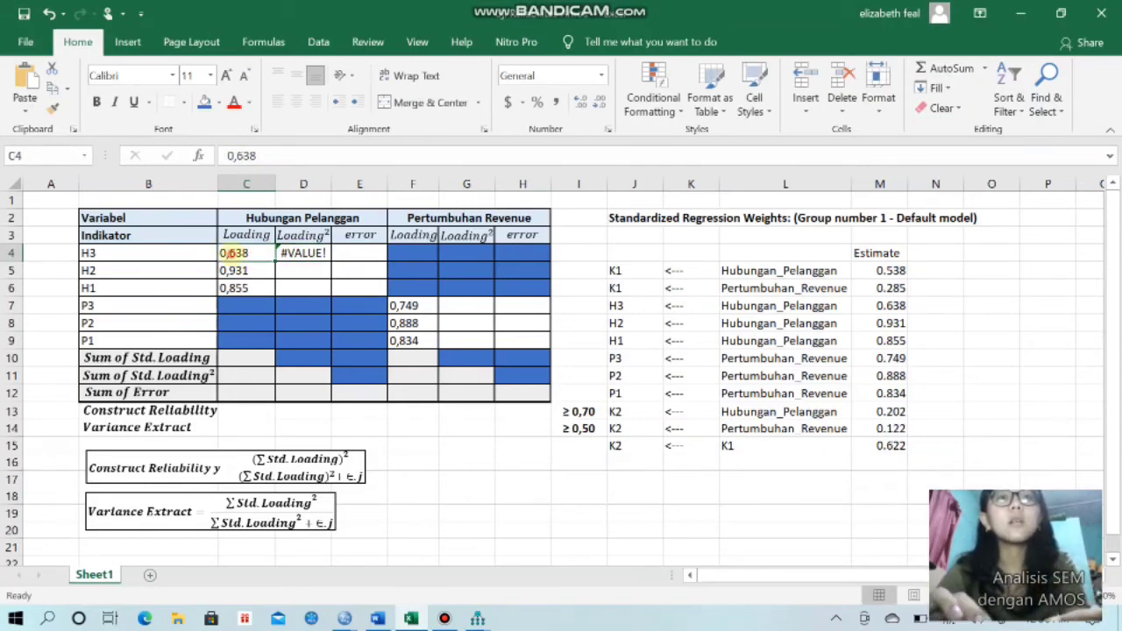
click(321, 254)
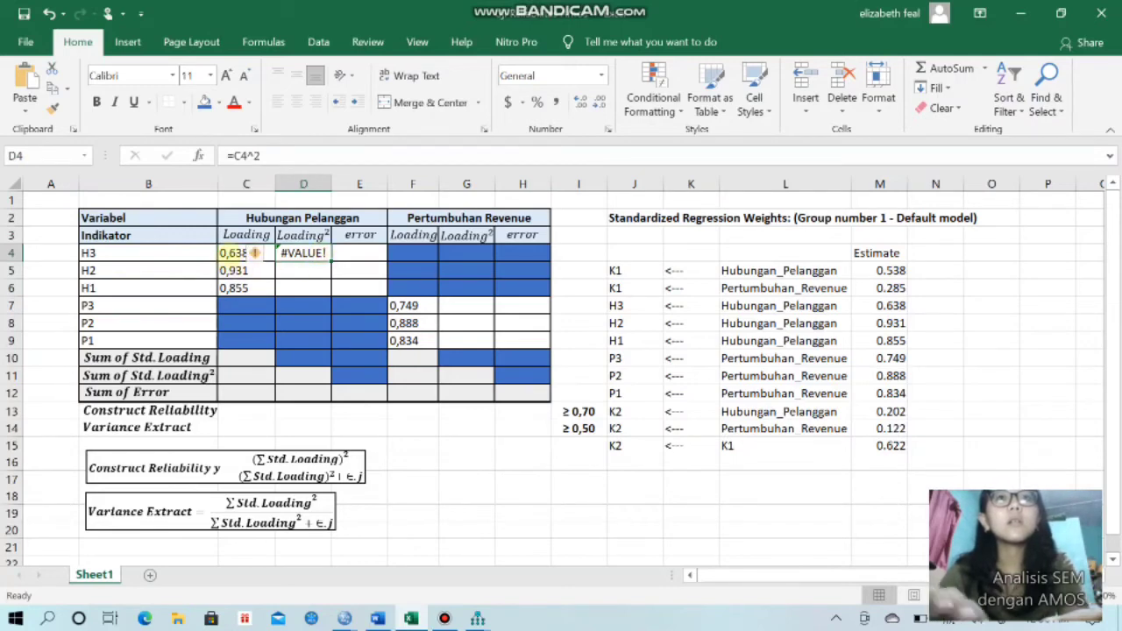
click(232, 254)
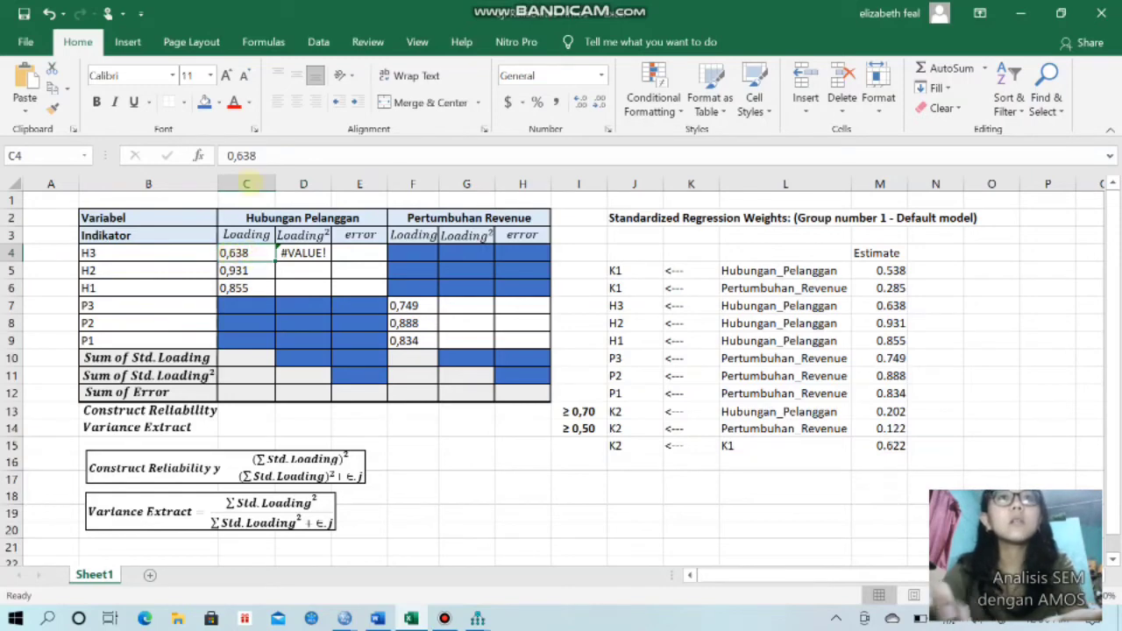
click(261, 157)
key(BackSpace)
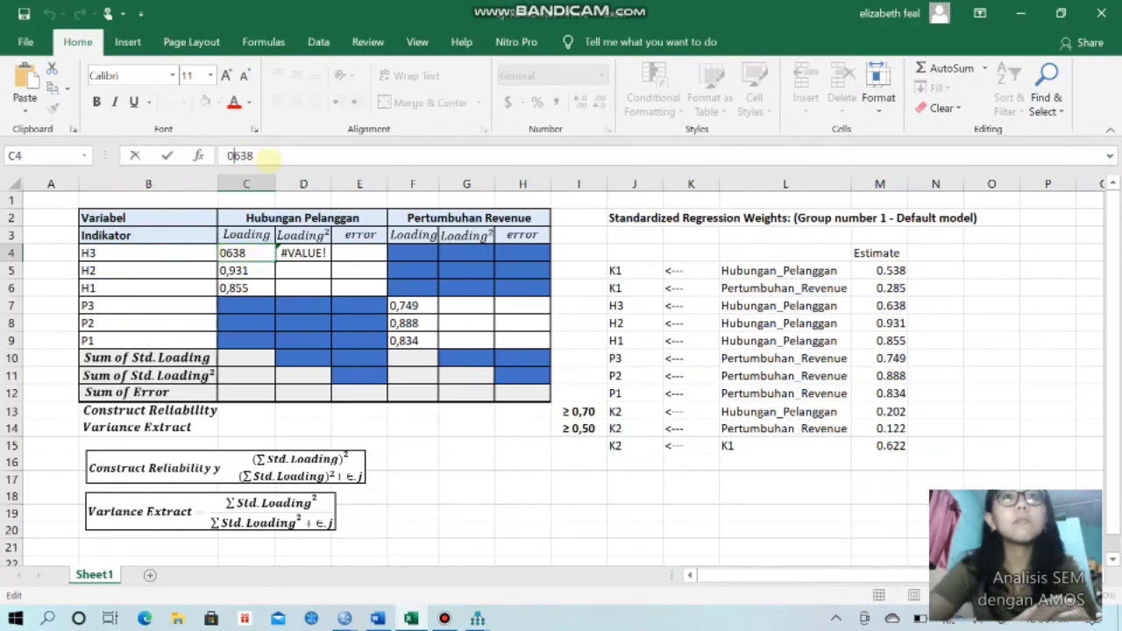
text(.)
key(Return)
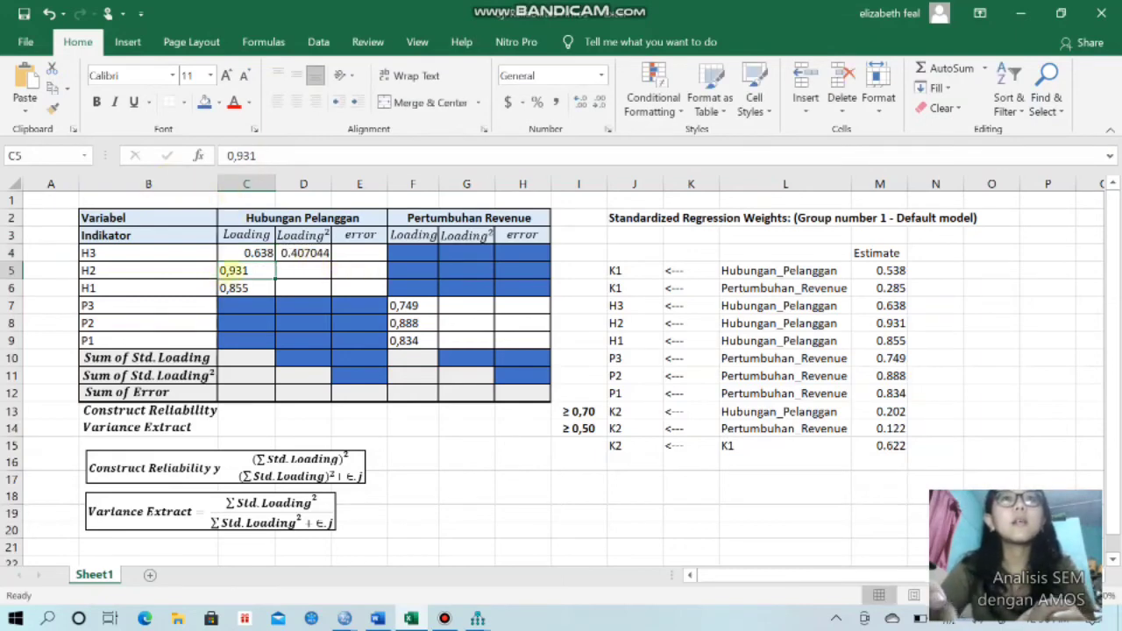
- Correct the Hubungan Pelanggan loadings to use decimal points: 0.931 for H2 in C5 and 0.855 for H1 in C6
click(237, 156)
key(BackSpace)
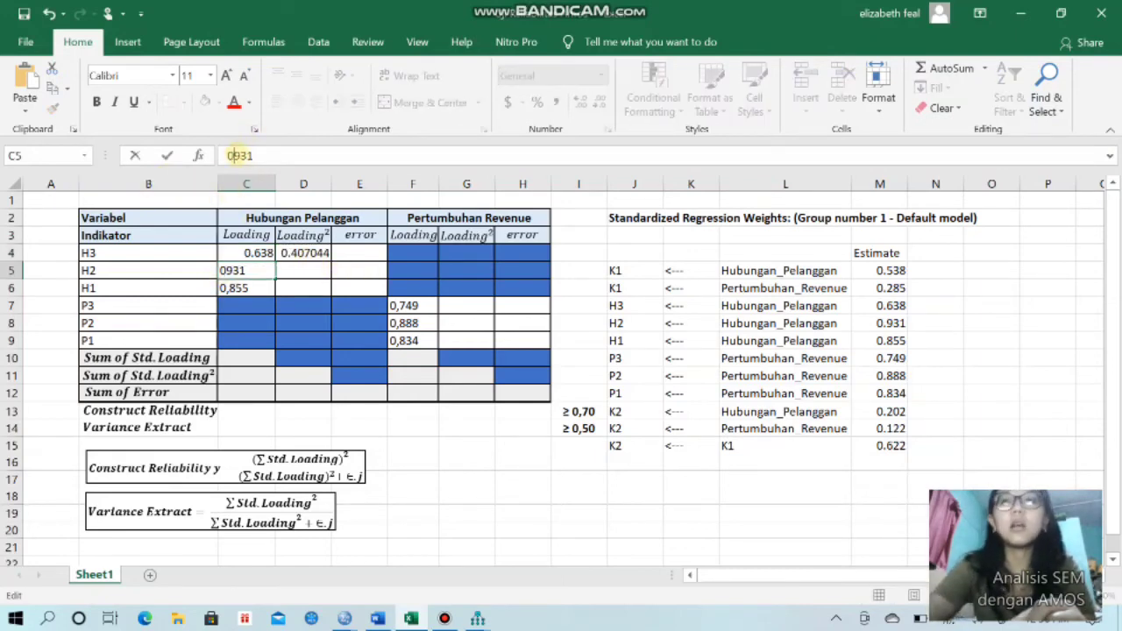
text(.)
click(233, 289)
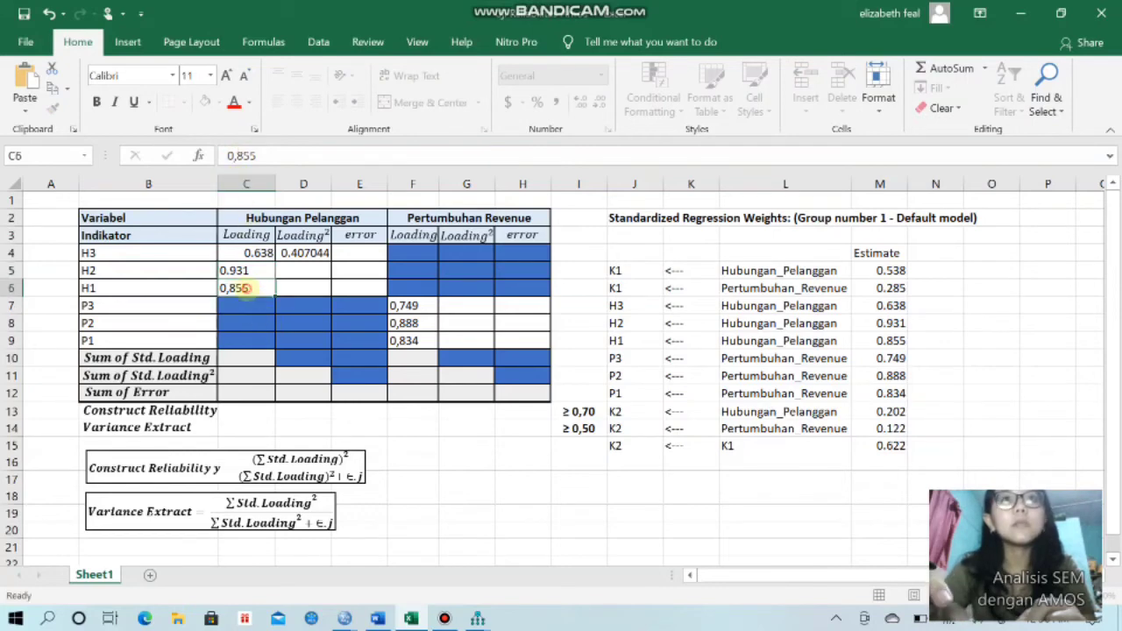
click(236, 155)
key(BackSpace)
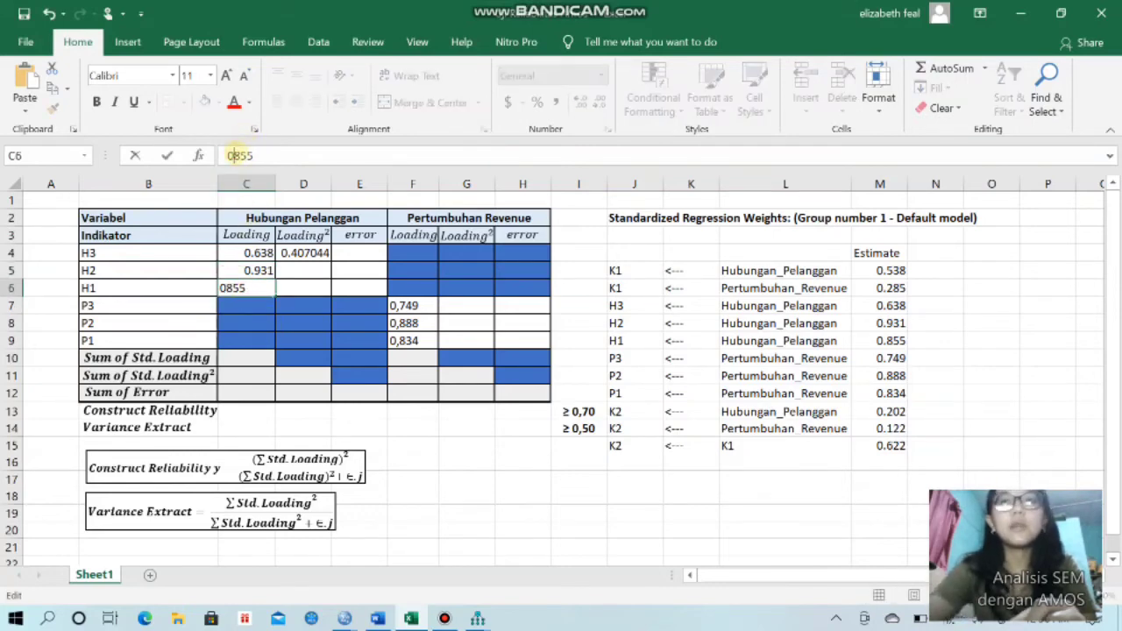
text(.)
- Correct the Pertumbuhan Revenue loadings in F7:F9 to use decimal points: 0.749 for P3, 0.888 for P2 and 0.834 for P1
click(430, 302)
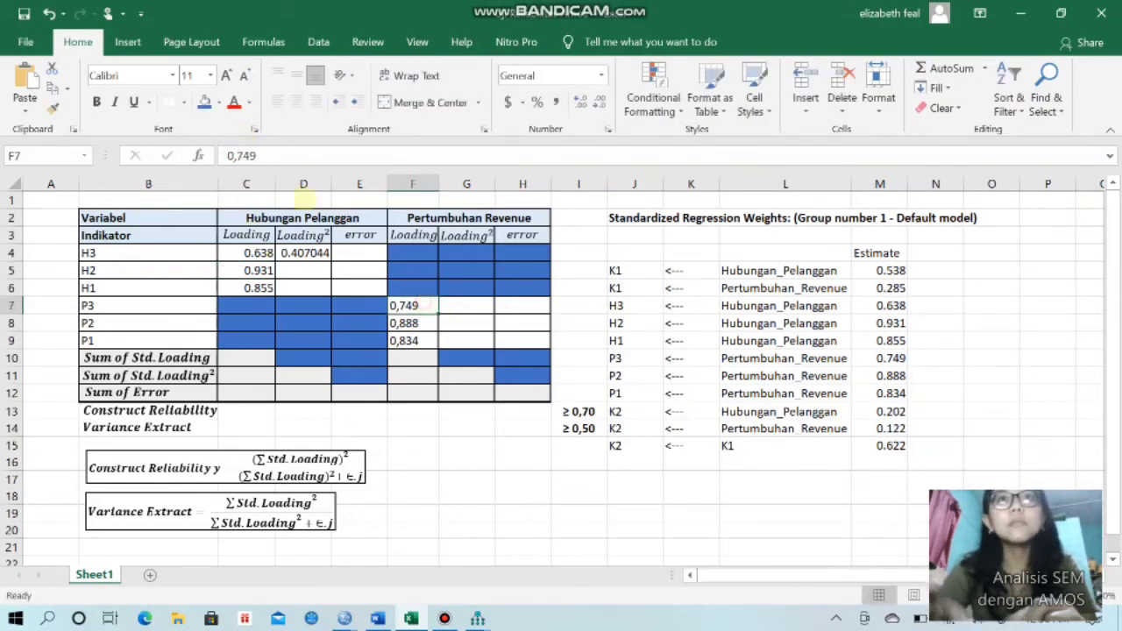
click(241, 156)
key(BackSpace)
text(.)
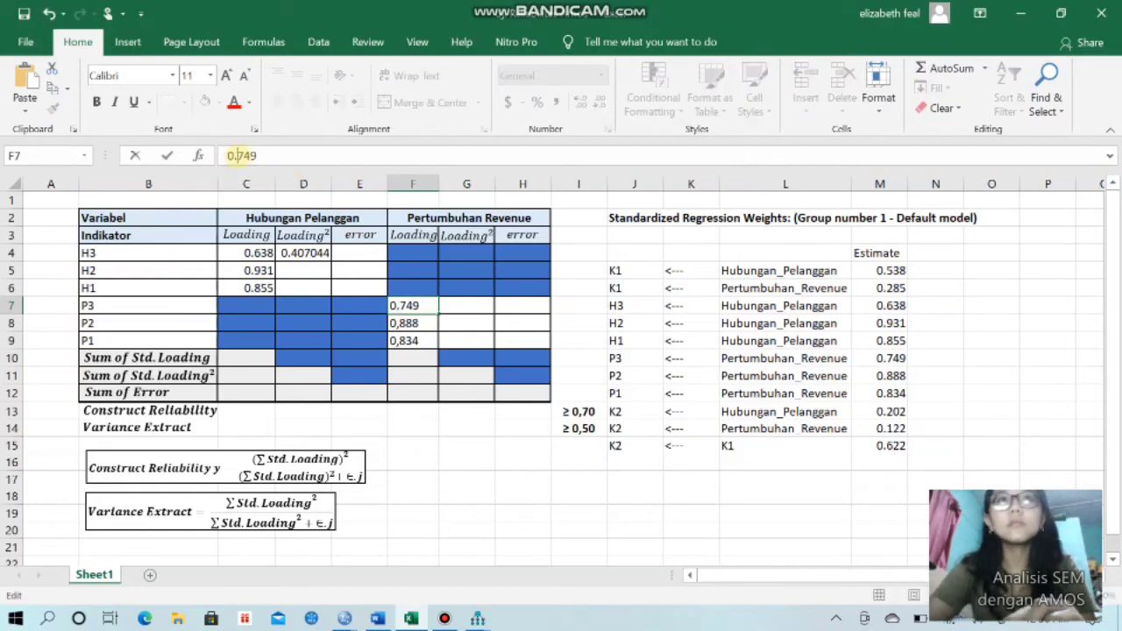
click(403, 323)
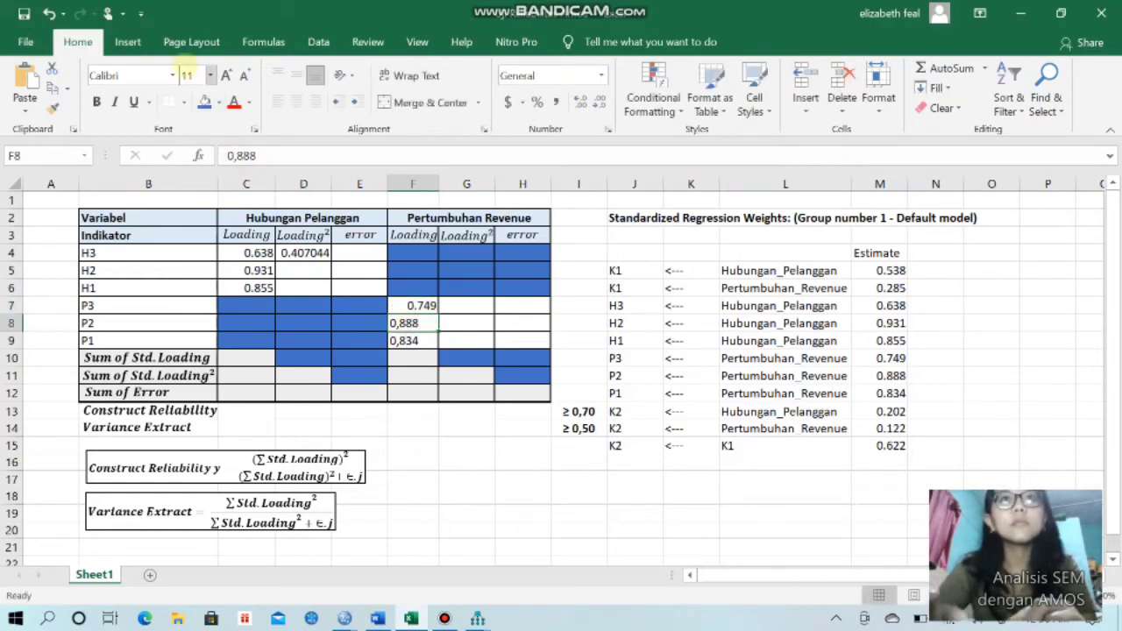
click(239, 155)
key(BackSpace)
text(.)
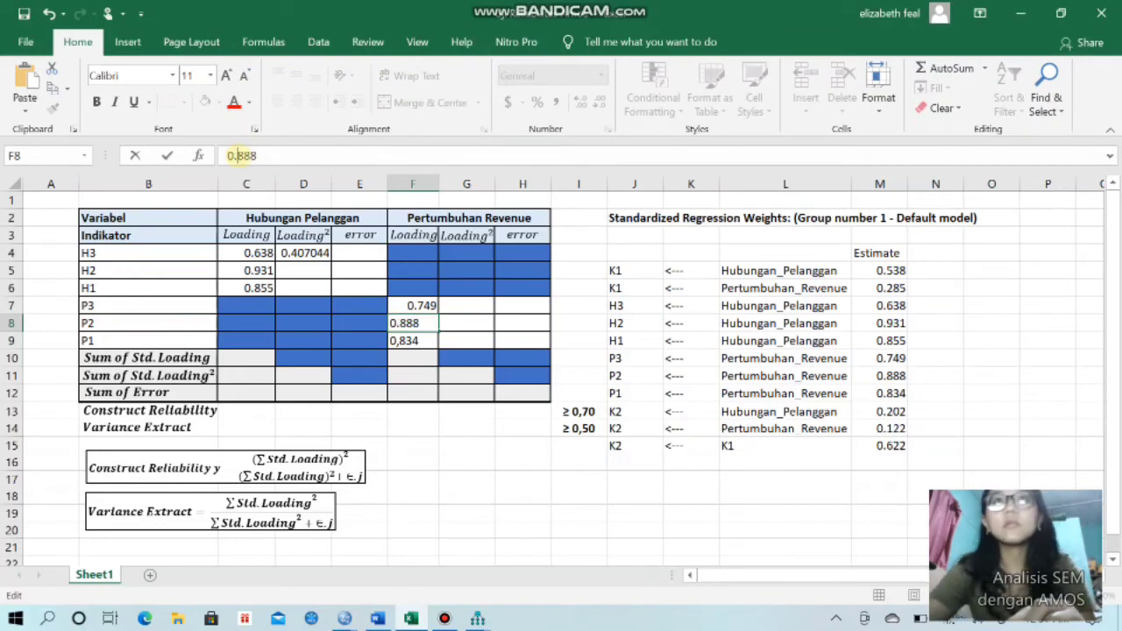
click(412, 341)
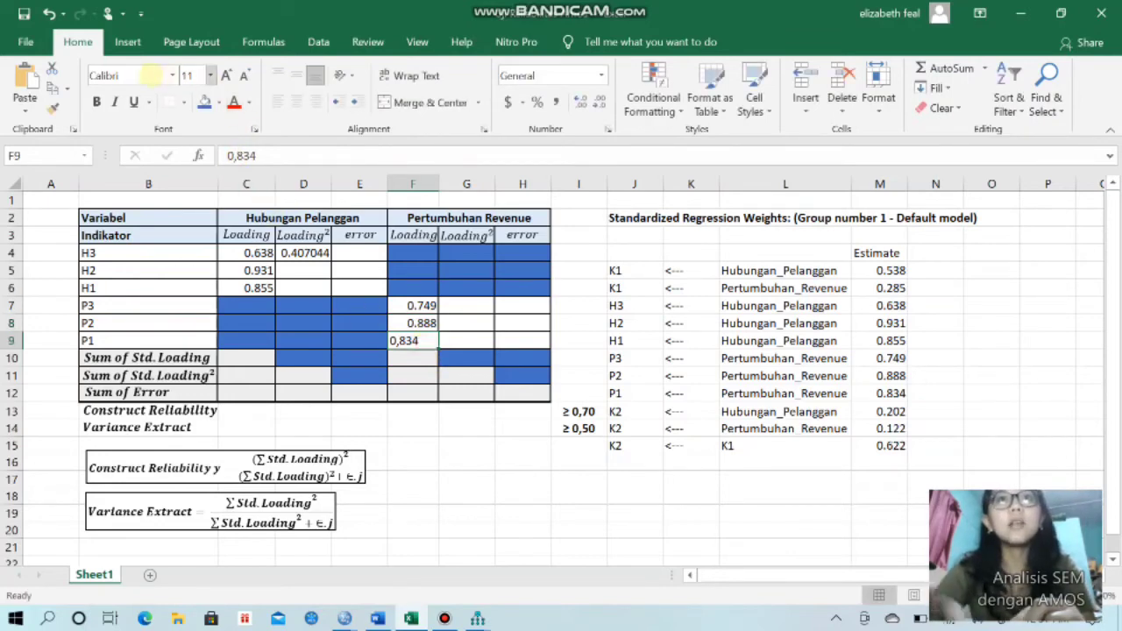
click(235, 155)
key(BackSpace)
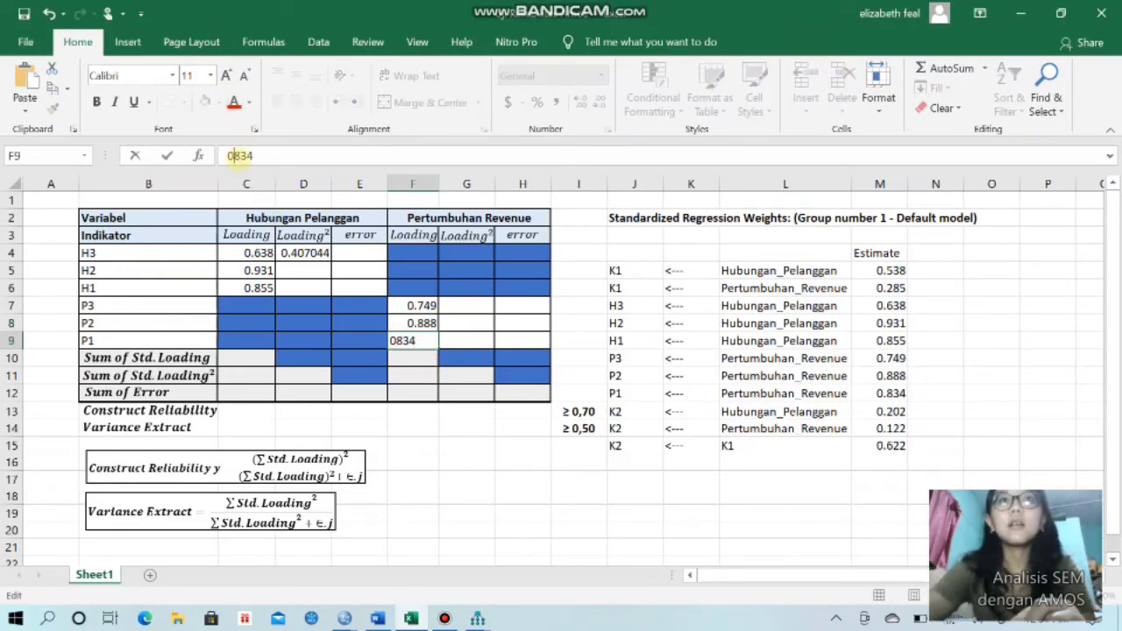
text(.)
click(340, 268)
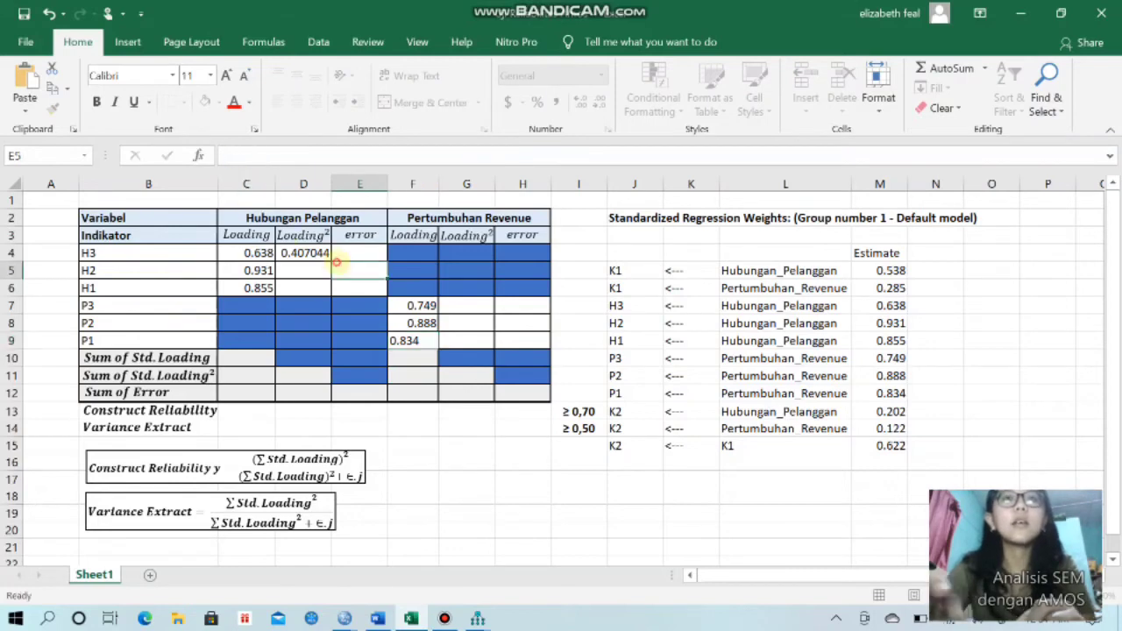
- Format the squared loading of H3 in D4 to show four decimal places
click(305, 254)
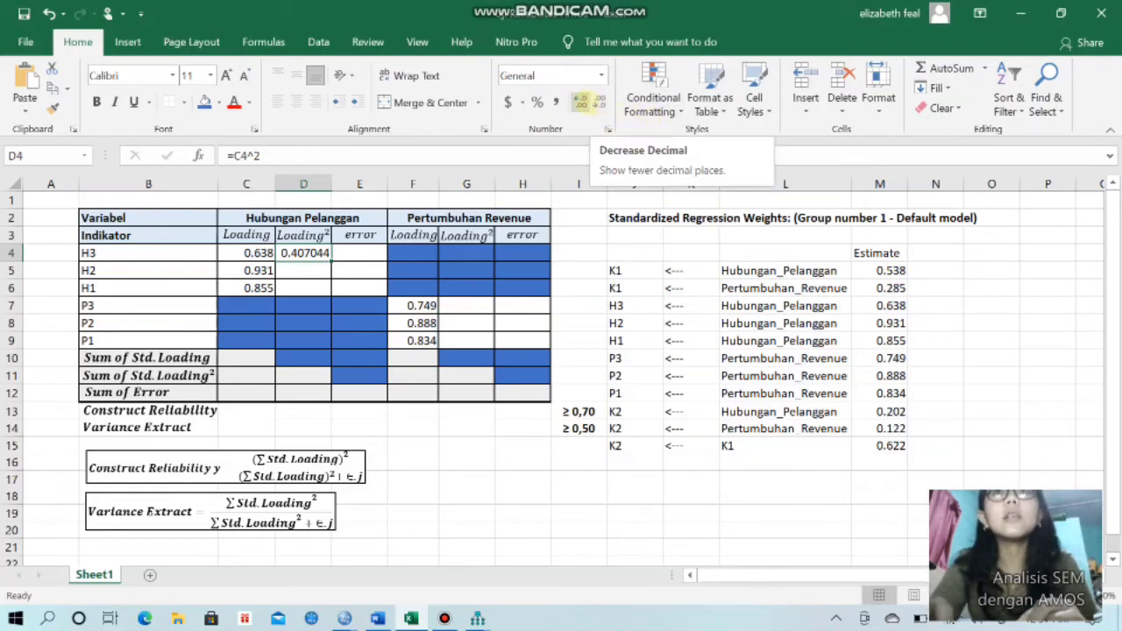
click(579, 101)
click(599, 101)
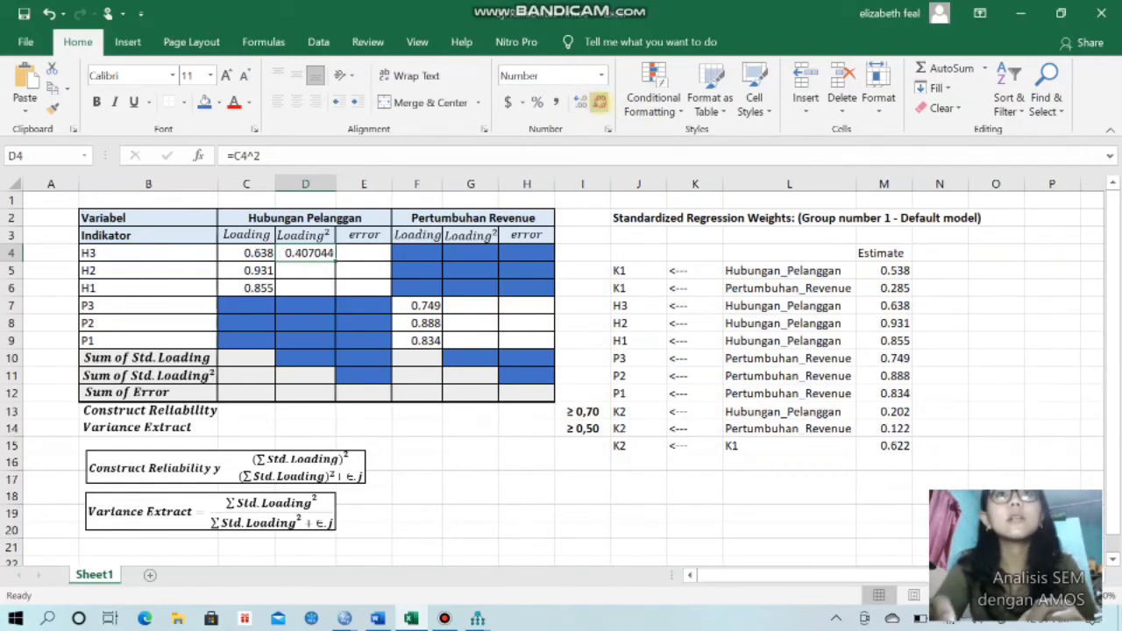
click(600, 102)
click(600, 102)
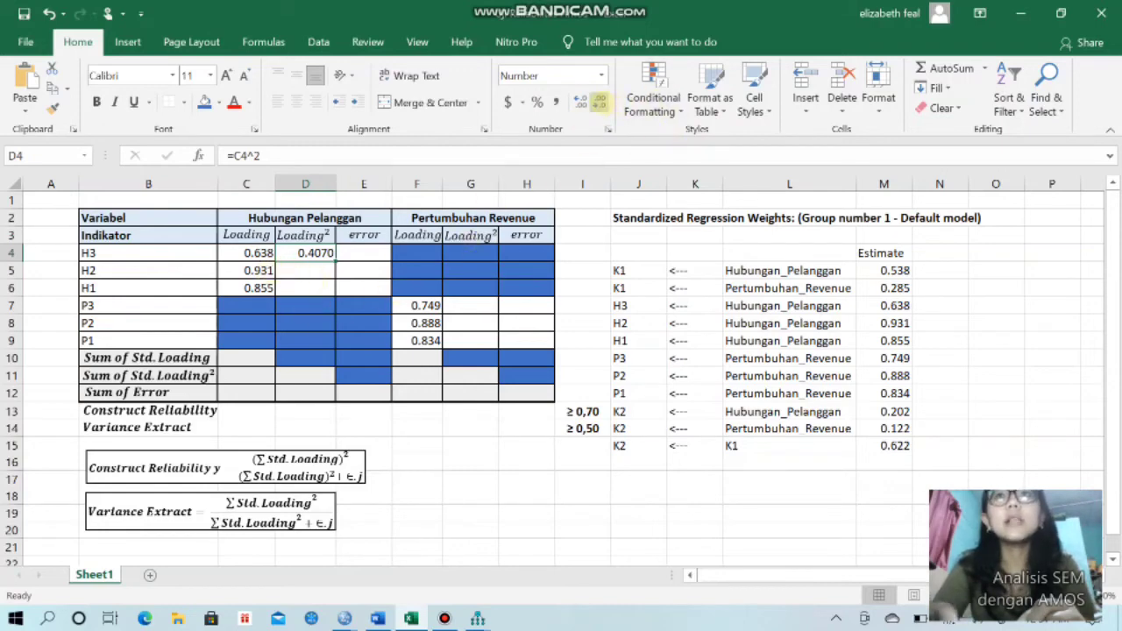
click(600, 101)
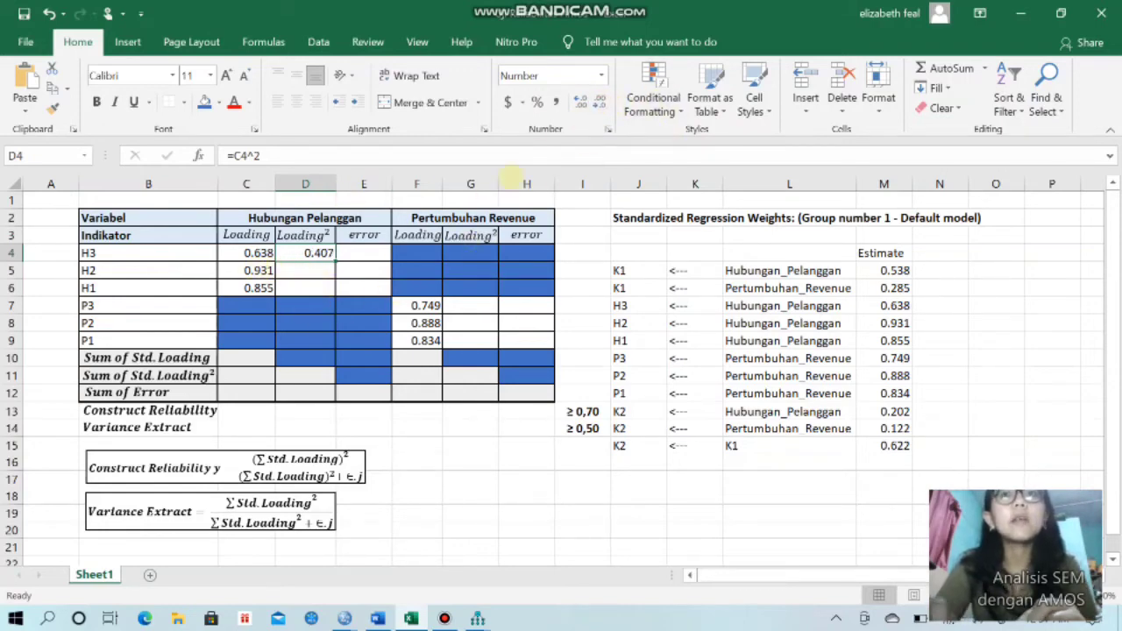
click(580, 101)
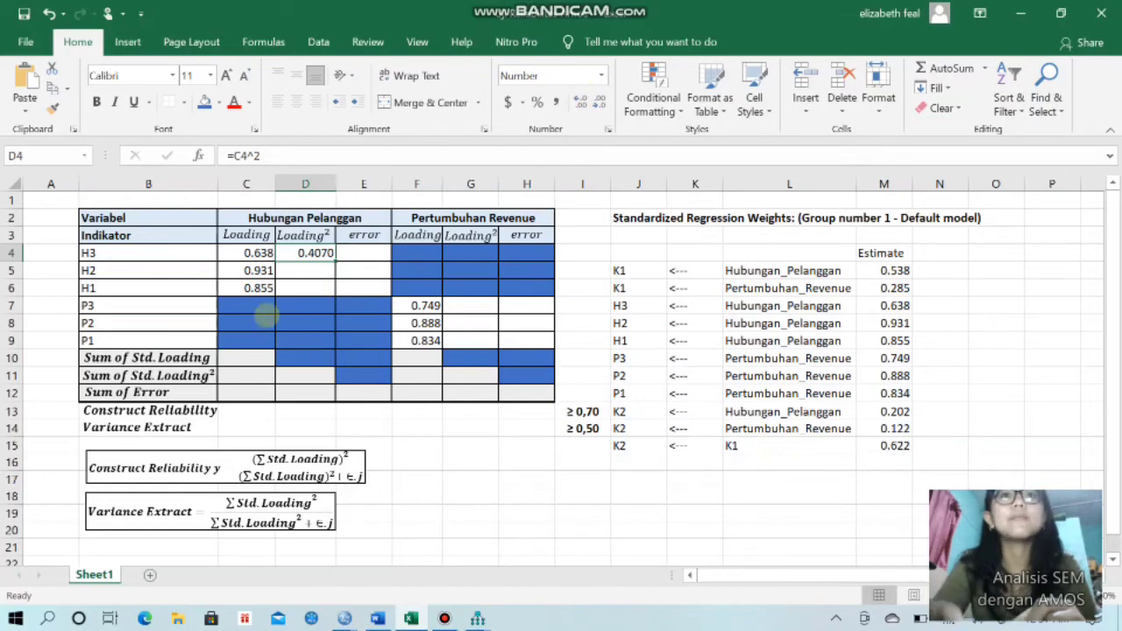
- Try to fill the squared-loading formula from D4 down to D6, and undo the fill
click(253, 270)
click(303, 255)
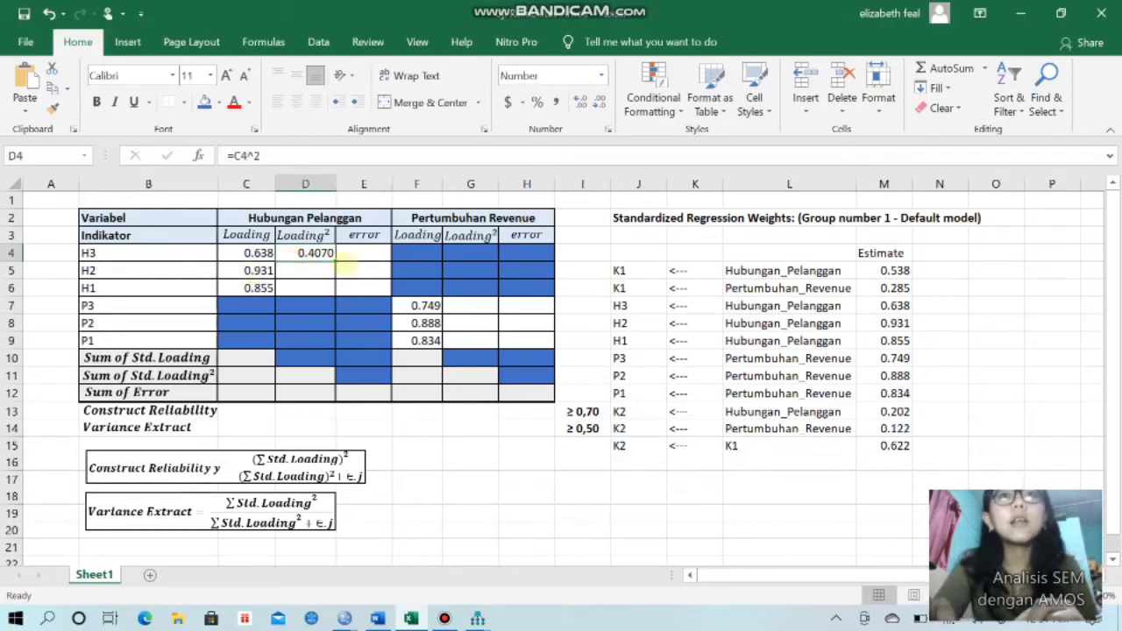
drag(333, 261, 336, 284)
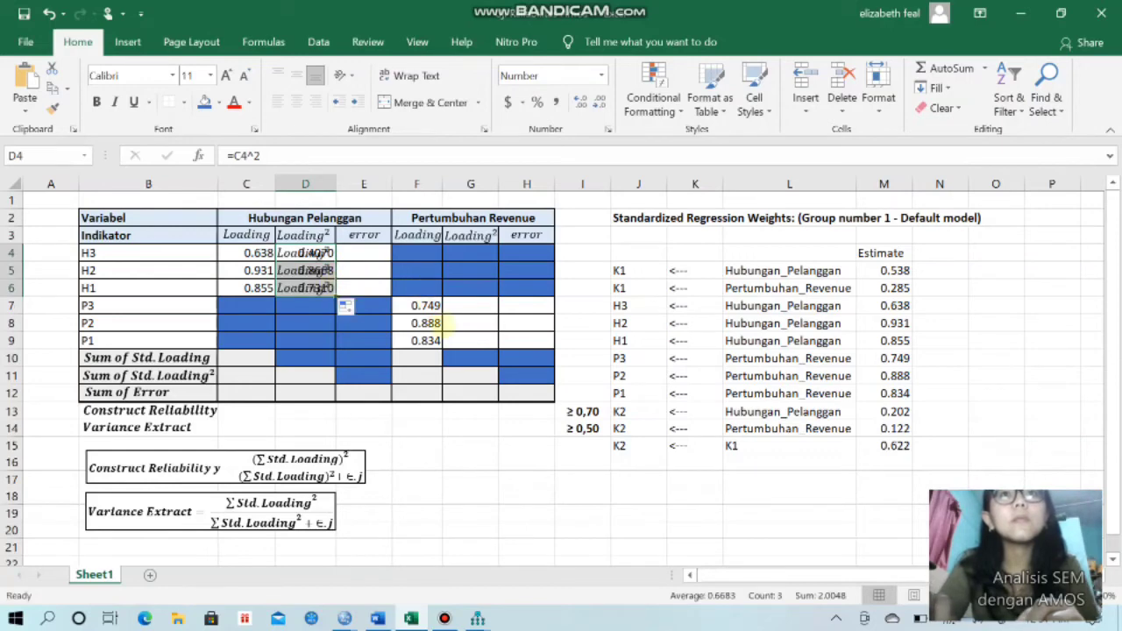
click(444, 337)
click(291, 273)
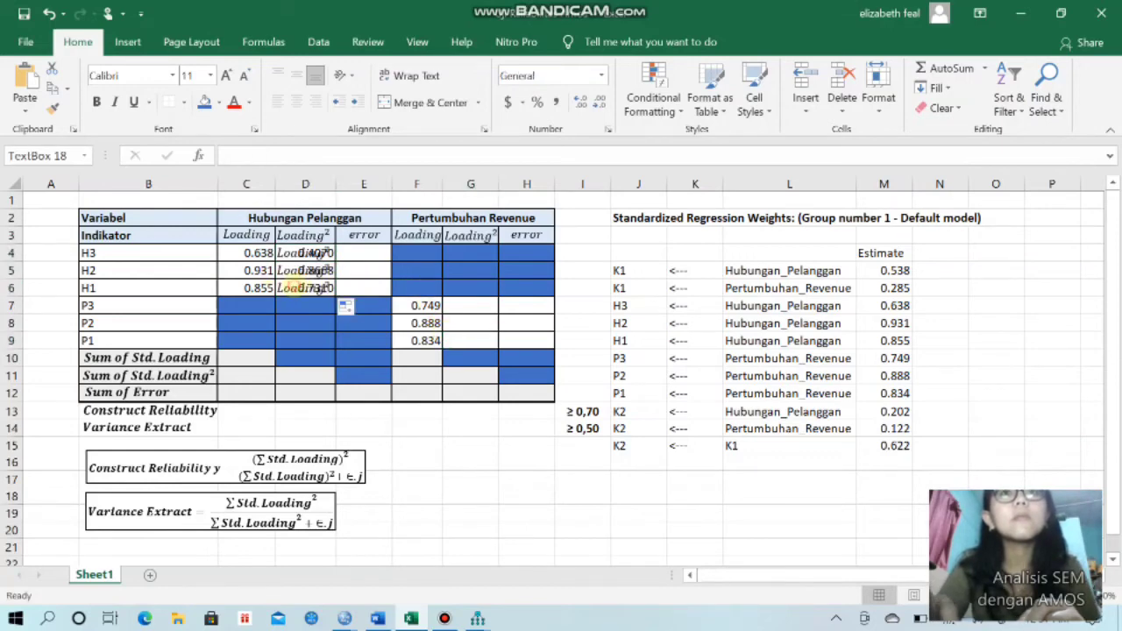
key(BackSpace)
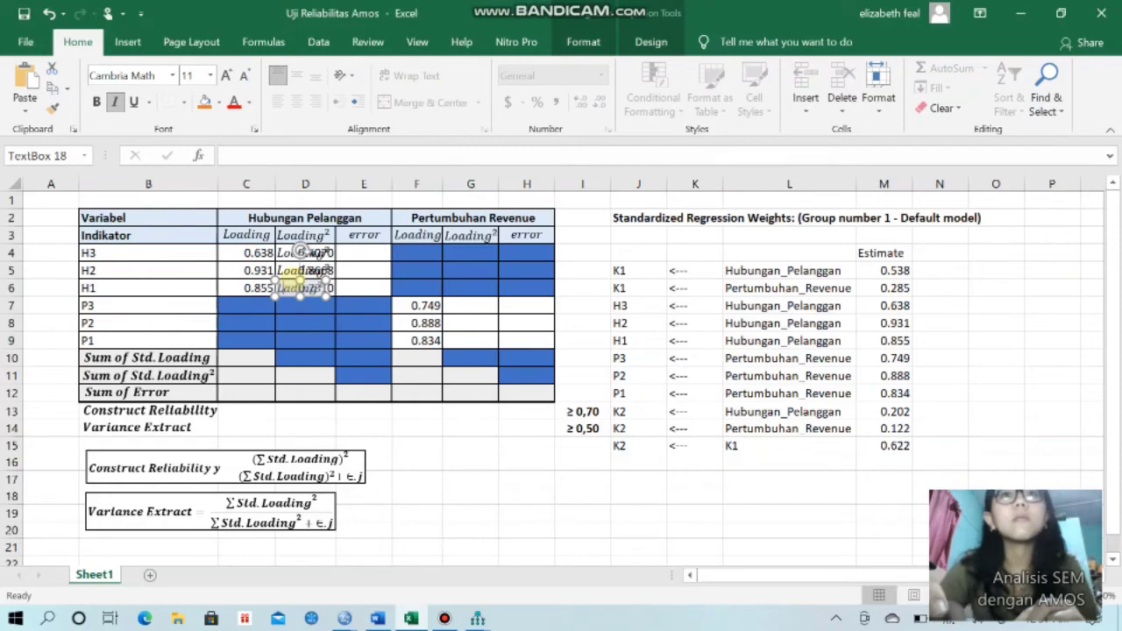
key(ctrl+z)
key(ctrl+z)
key(ctrl+z)
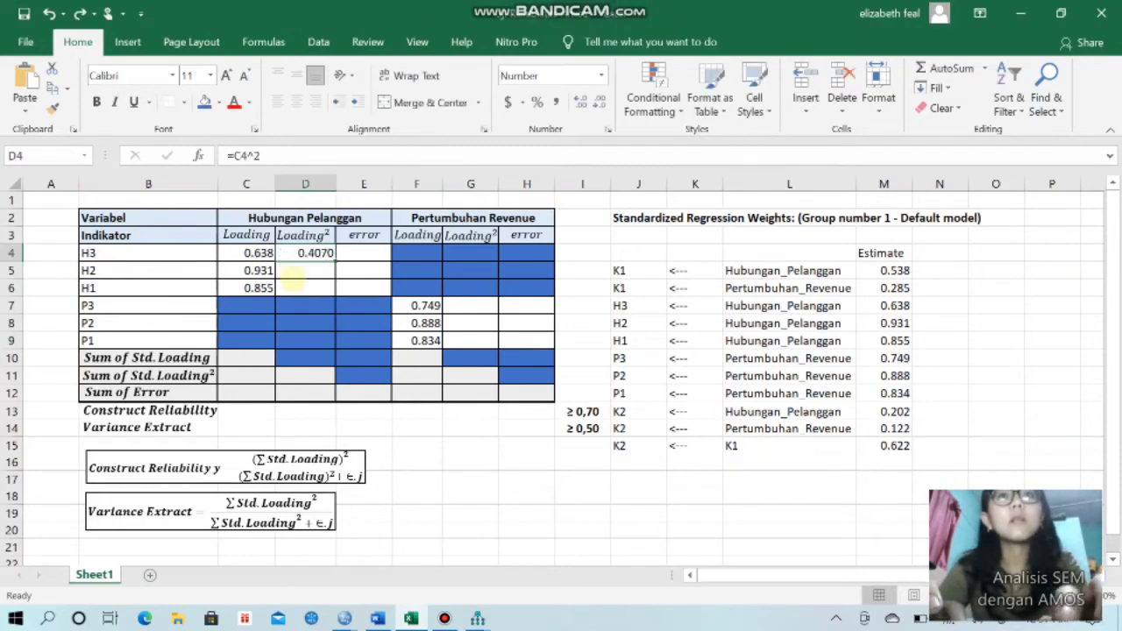
- Fill the squared-loading formula from D4 down to D6 and delete the duplicated Loading² text boxes covering those cells
drag(335, 262, 339, 297)
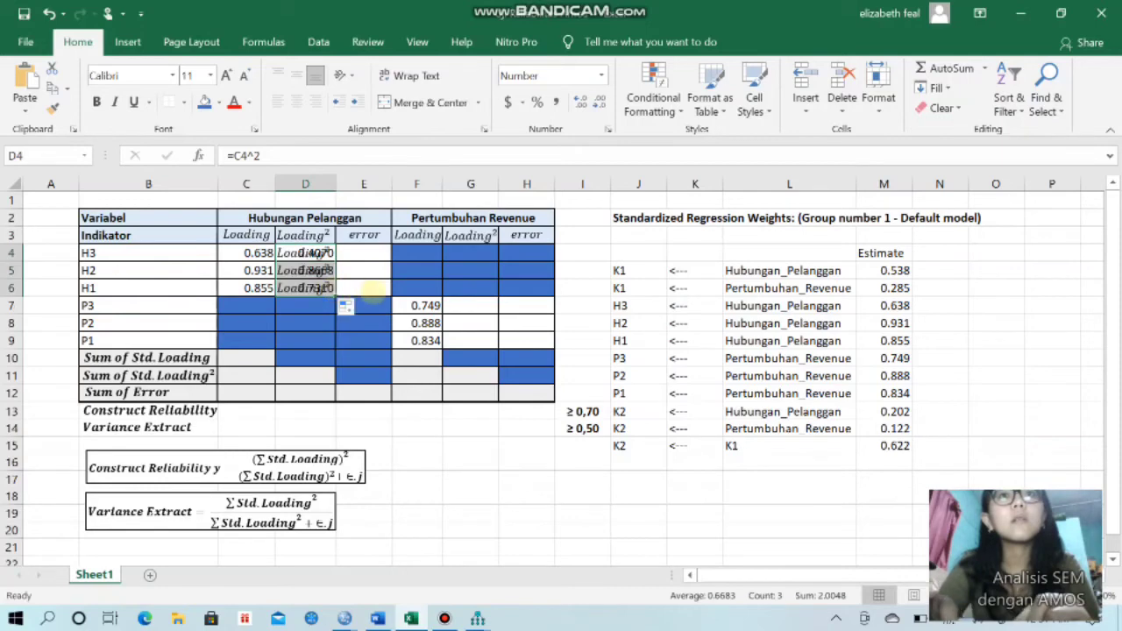
click(301, 253)
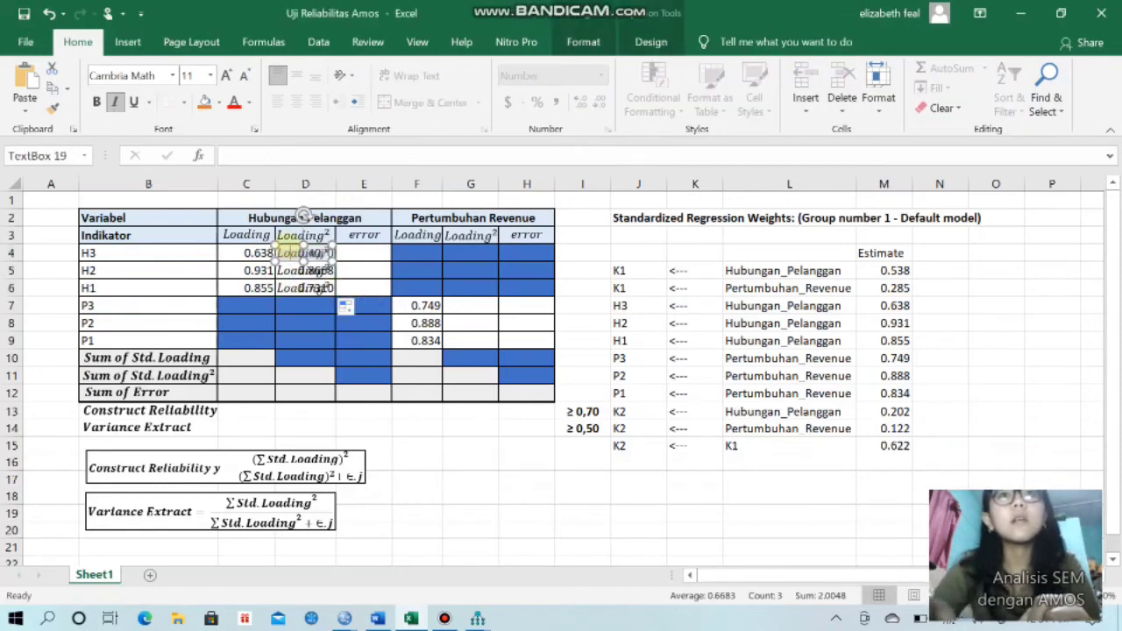
key(Delete)
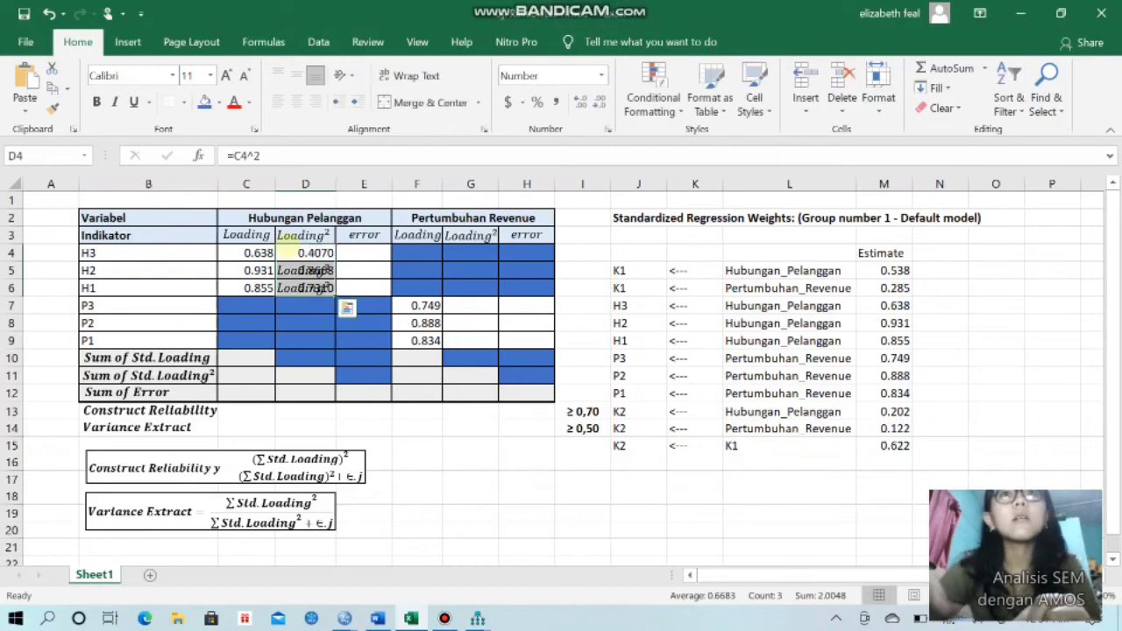
click(307, 288)
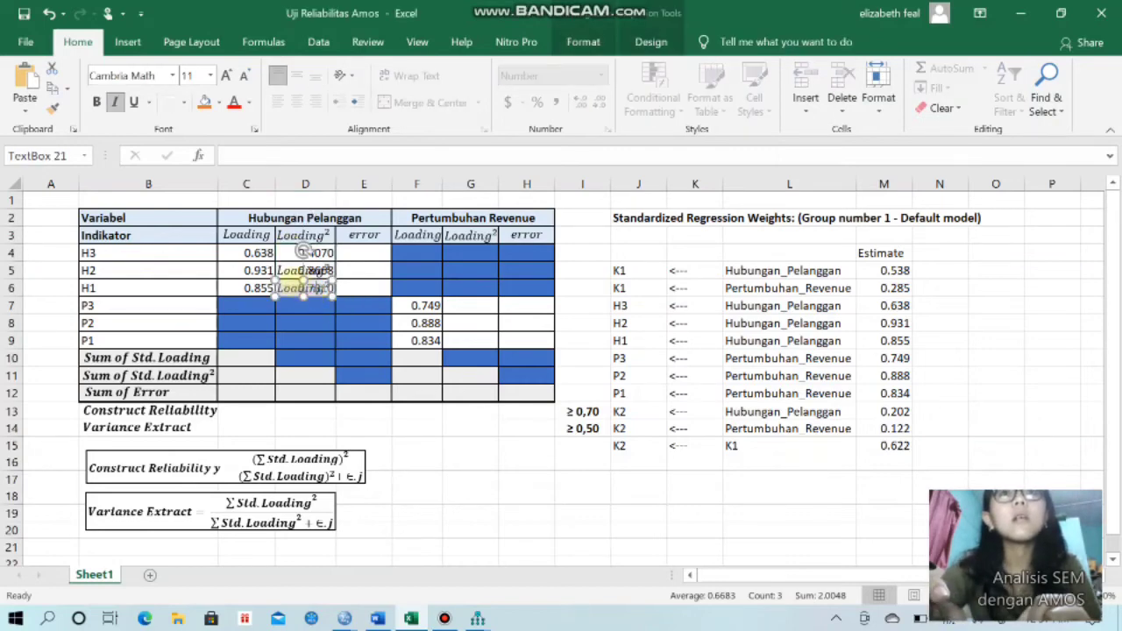
key(Delete)
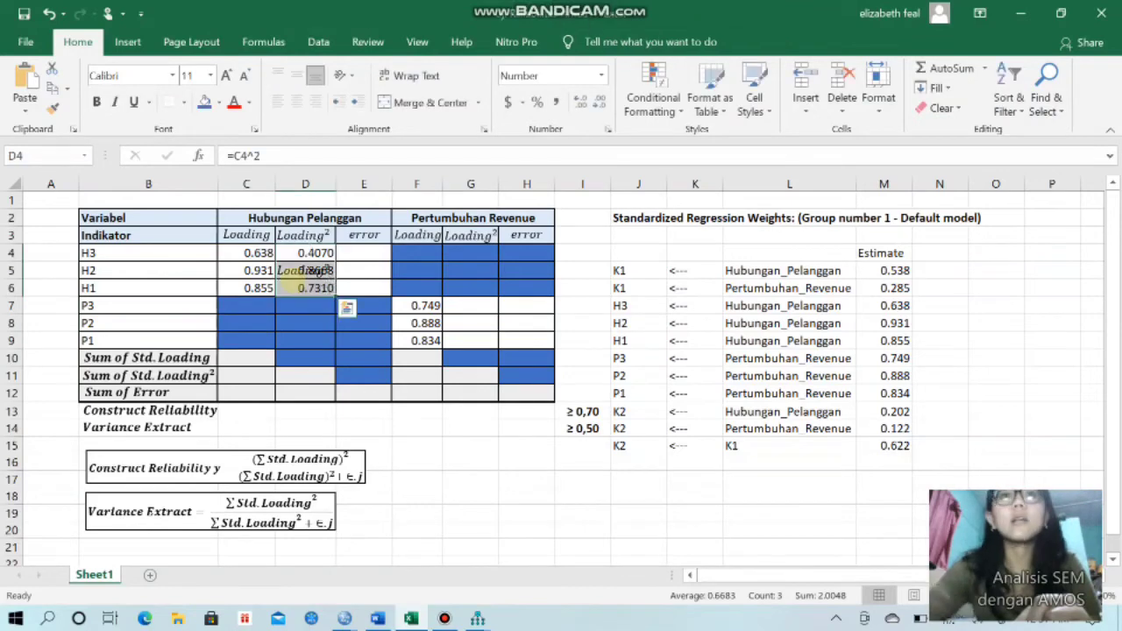
click(289, 270)
key(Delete)
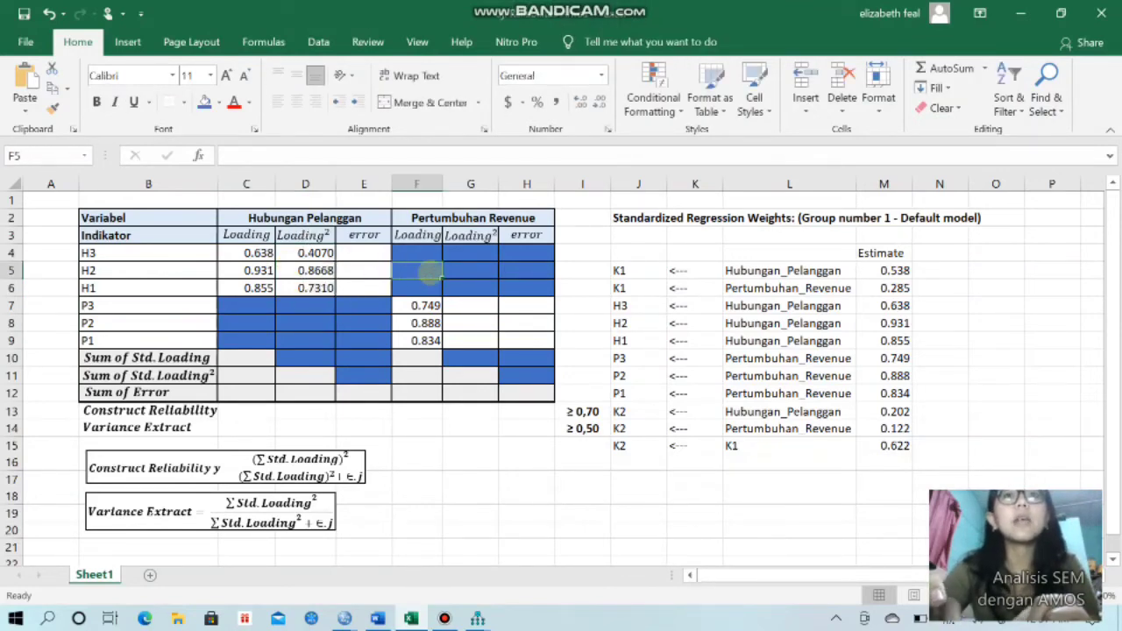
- Calculate the error of H3 in E4 with the formula =1-C4
click(373, 254)
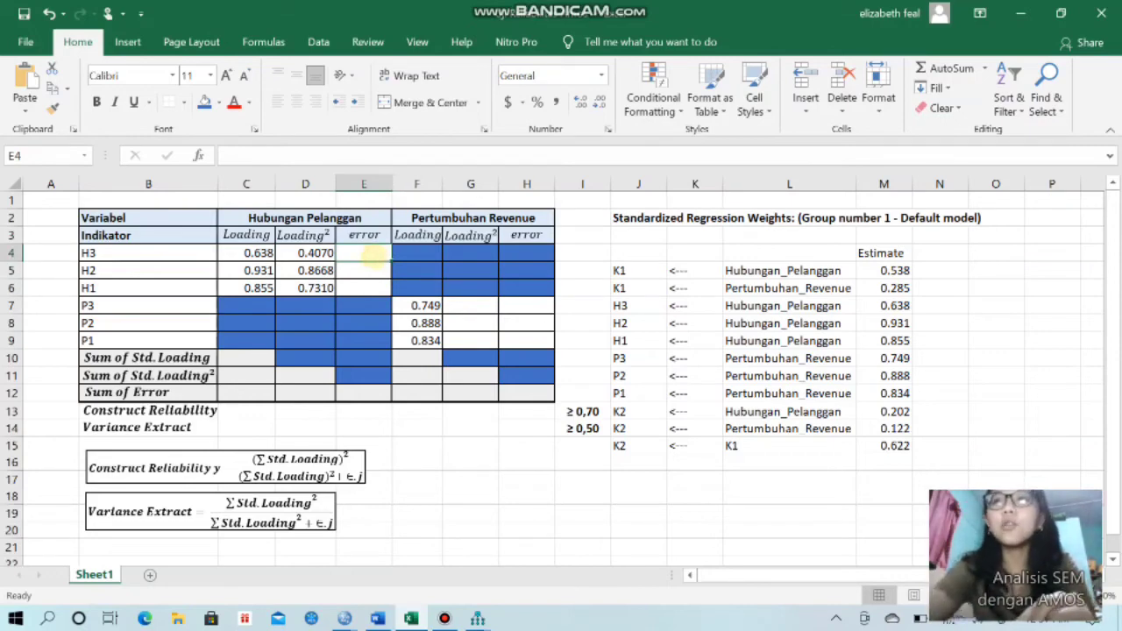
text(1-)
click(260, 254)
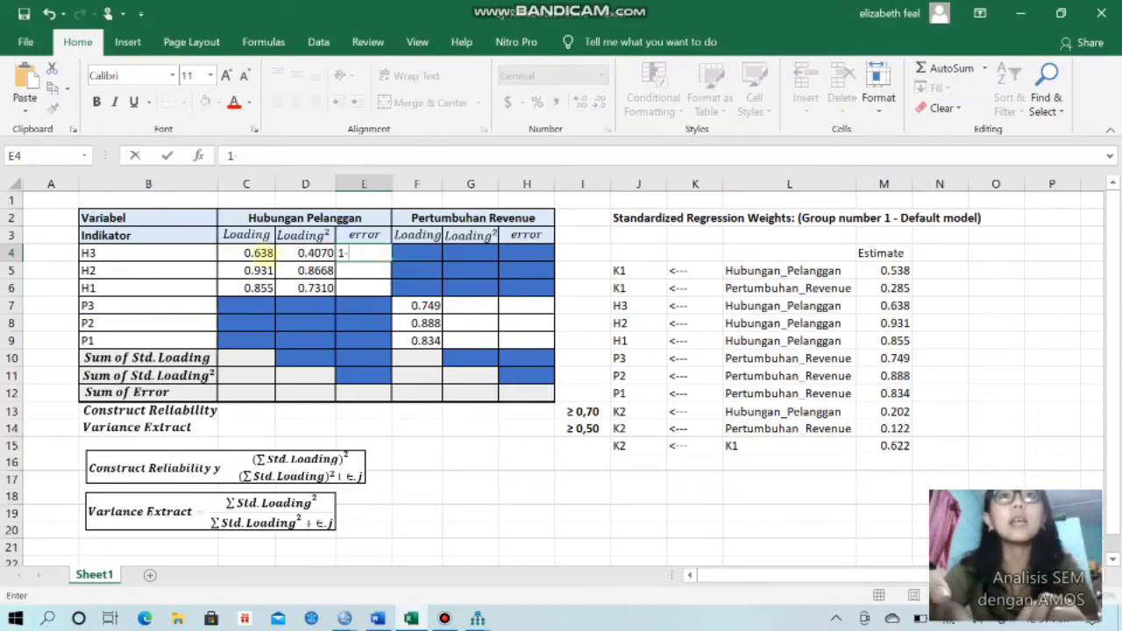
key(BackSpace)
key(BackSpace)
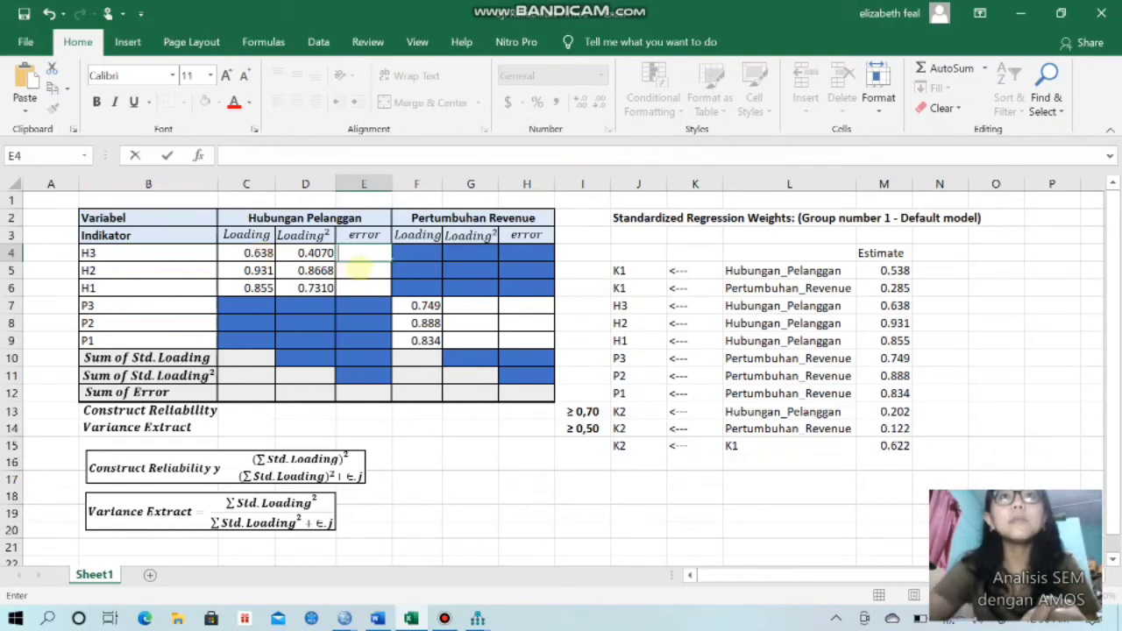
text(=1)
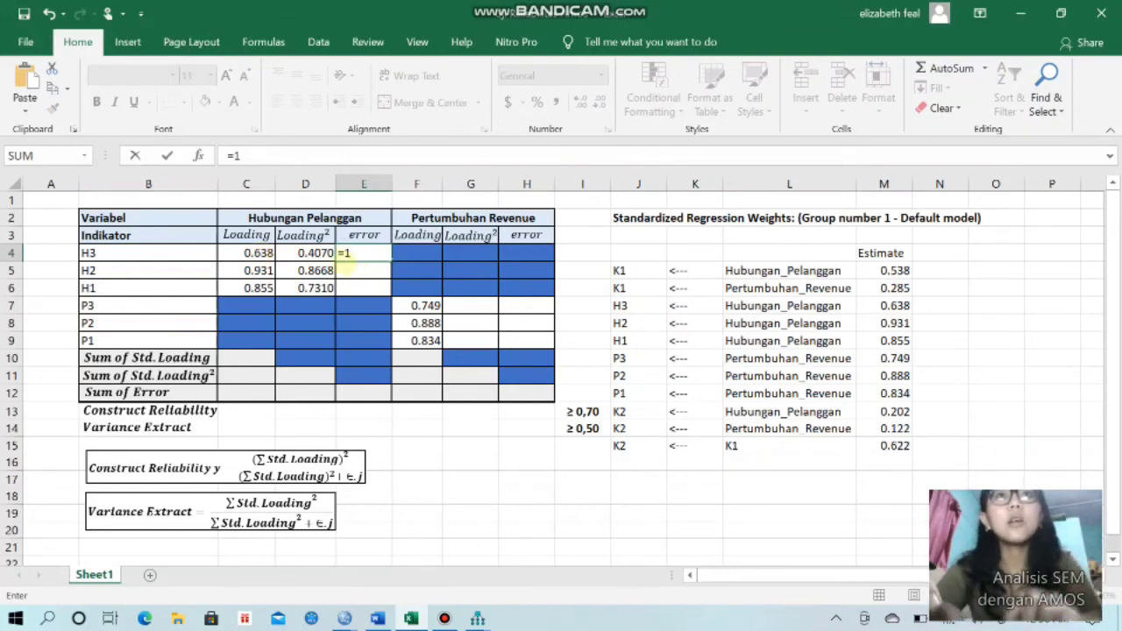
text(-)
click(260, 253)
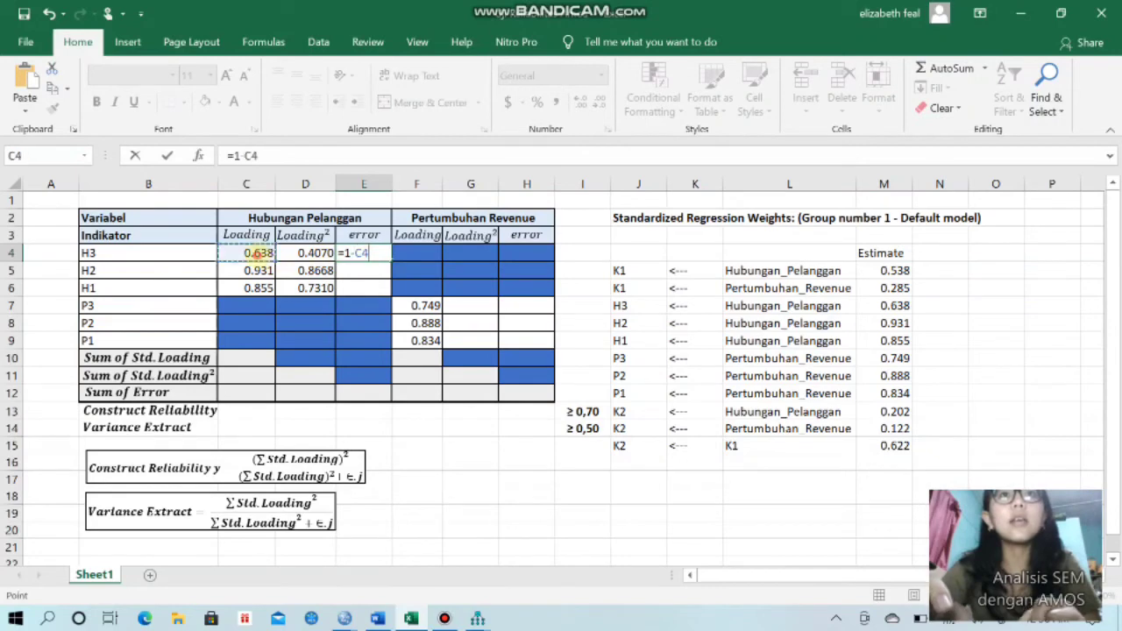
key(Return)
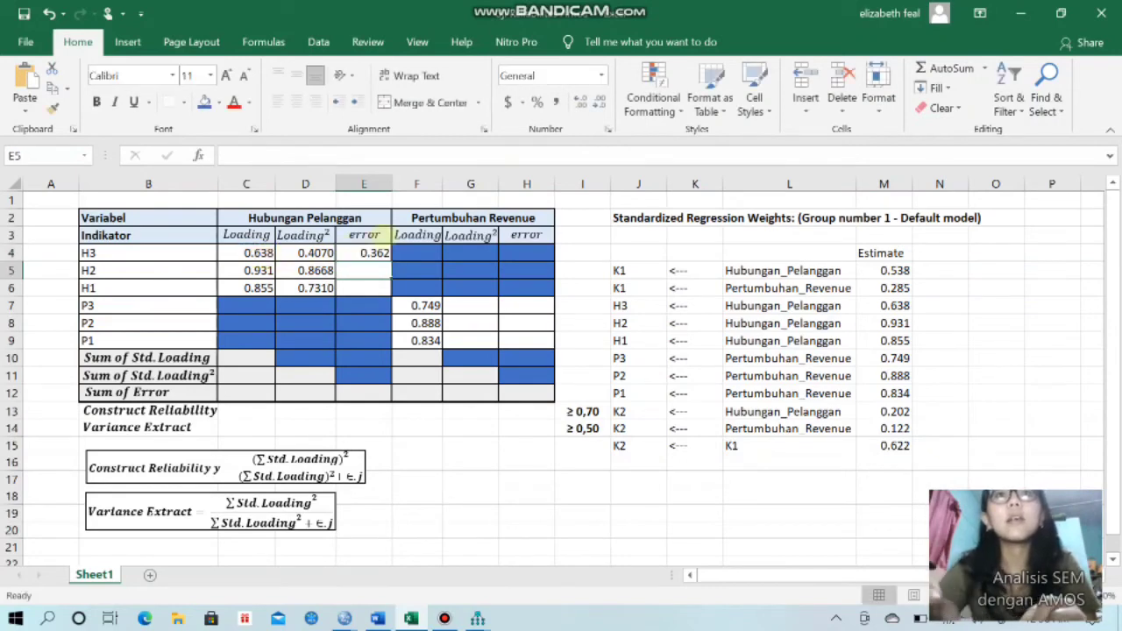
- Fill the error formula from E4 down to E6 for H2 and H1
click(375, 254)
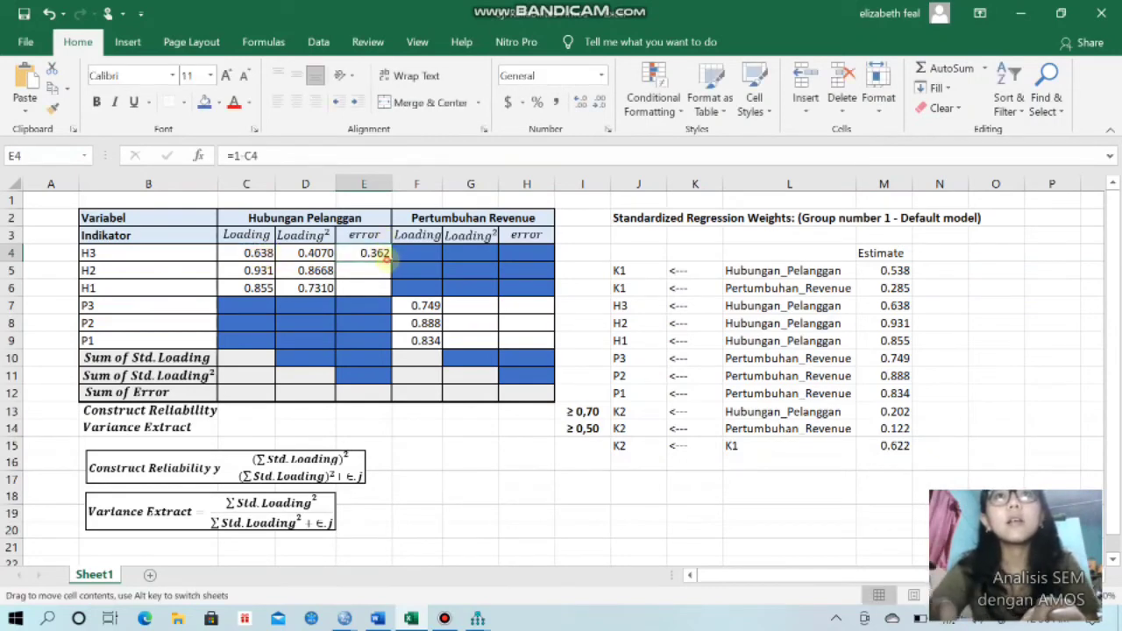
drag(390, 255, 392, 295)
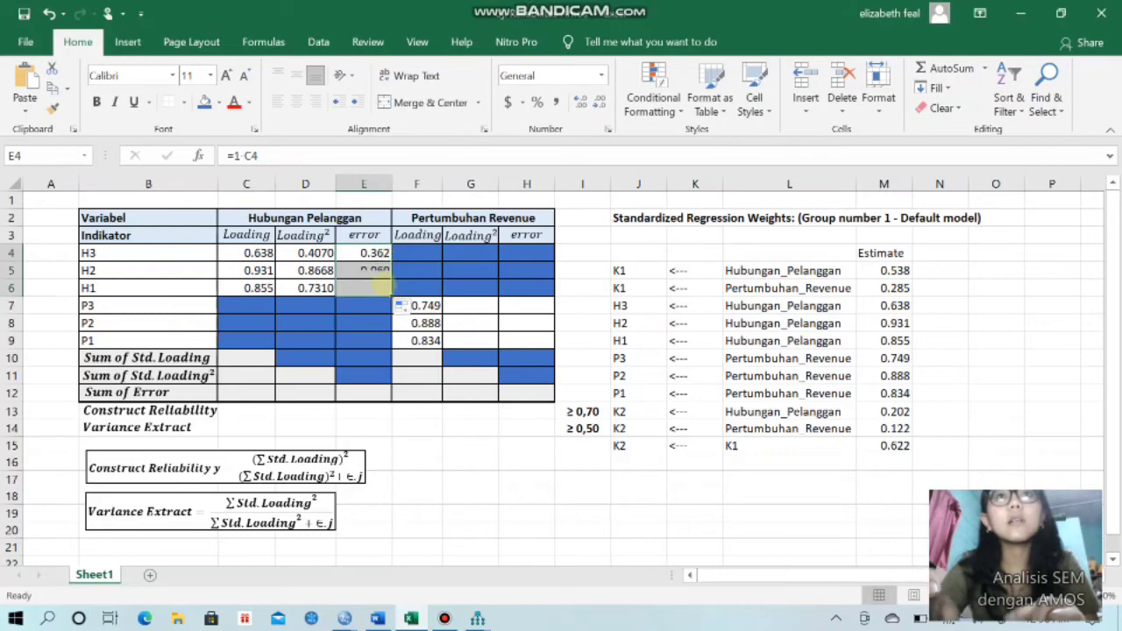
click(452, 307)
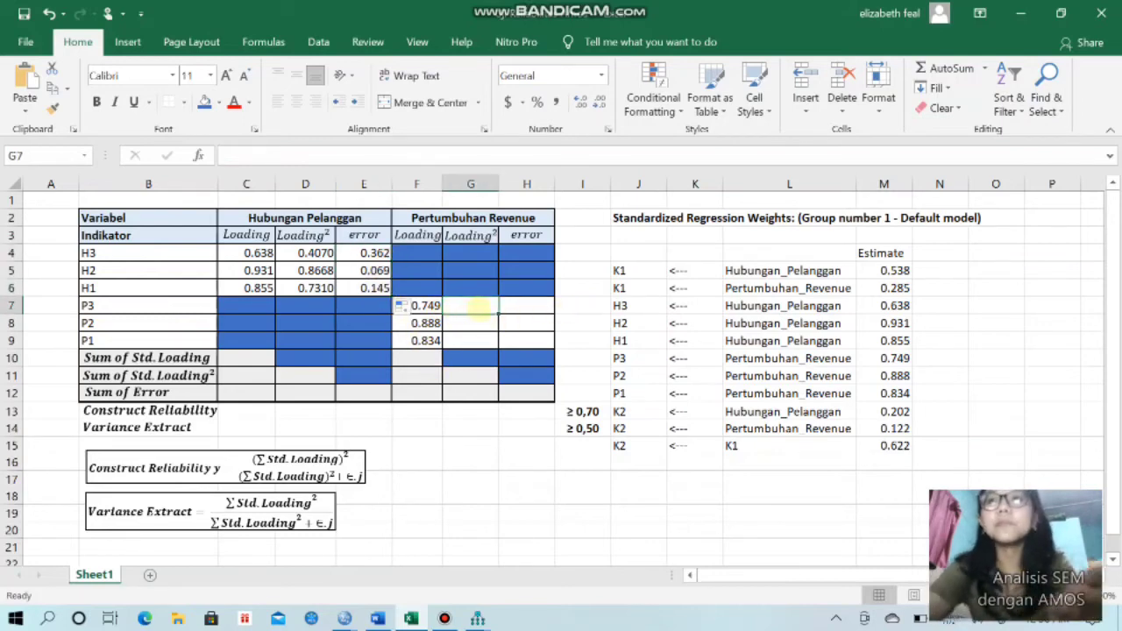
- Calculate the squared loading of P3 in G7 with the formula =F7^2
text(=)
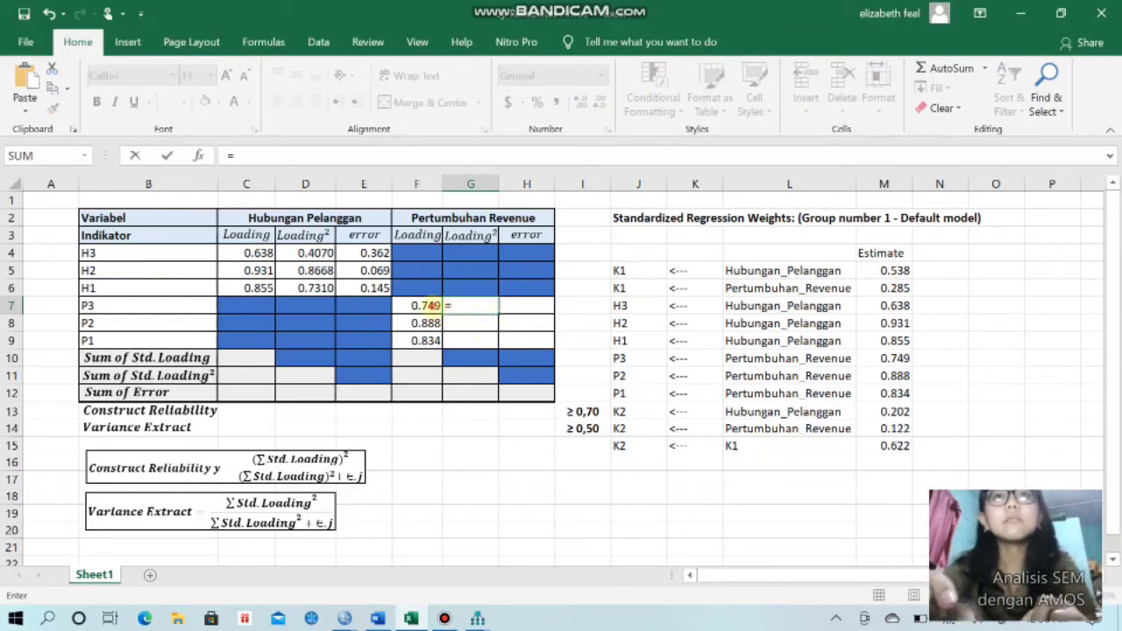
click(427, 305)
text(^2)
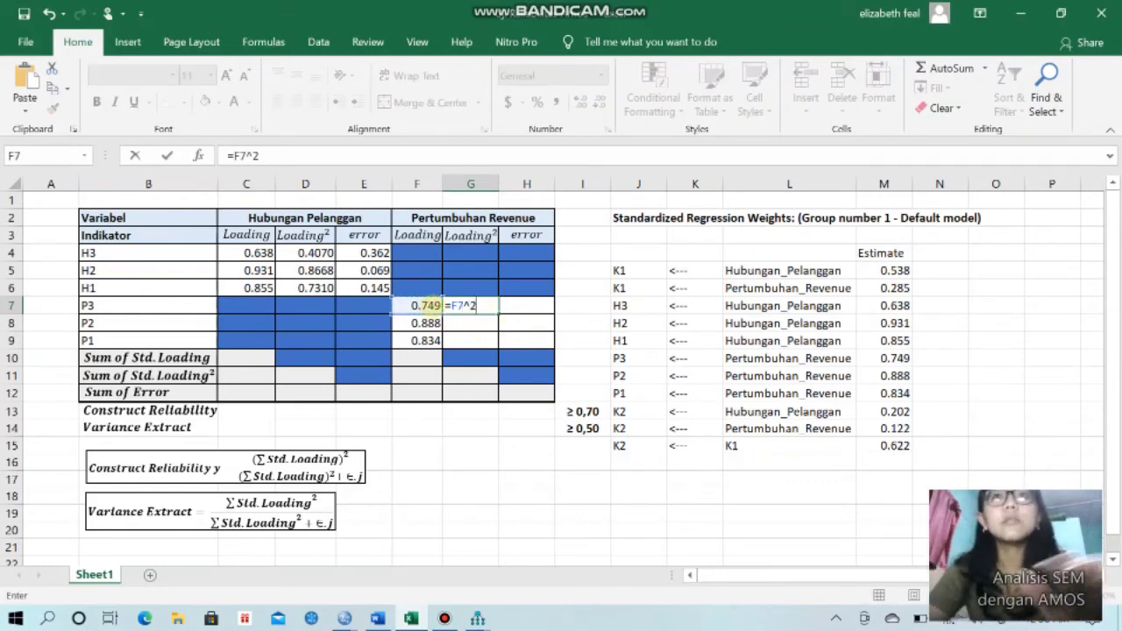
key(ctrl+Return)
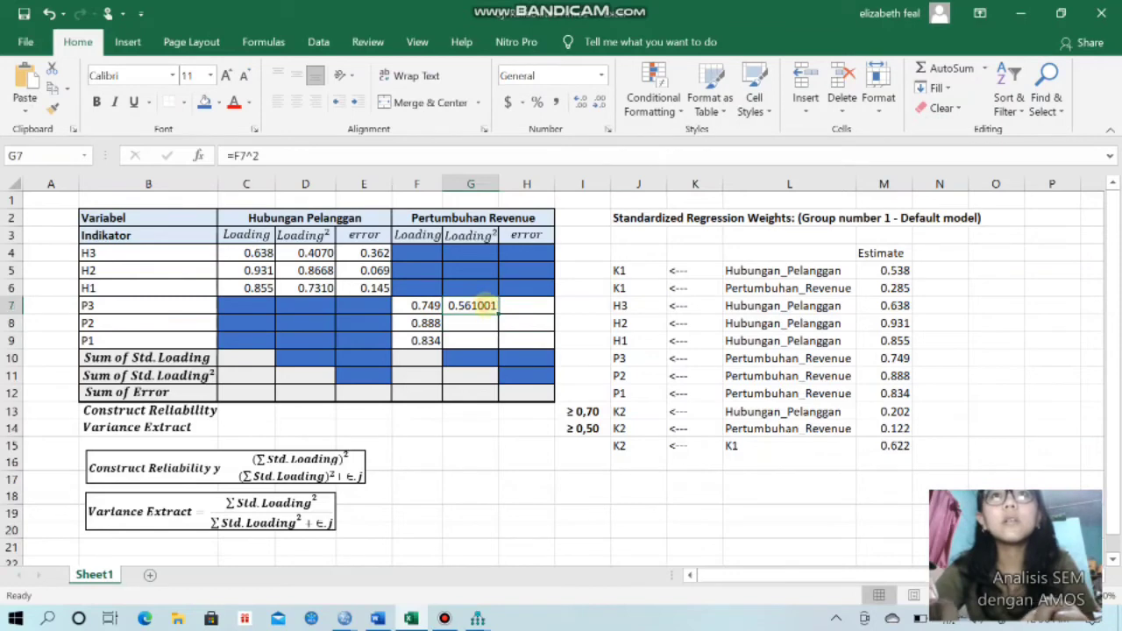
- Show the squared loading in G7 with four decimal places and fill it down to G9 for P2 and P1
click(598, 101)
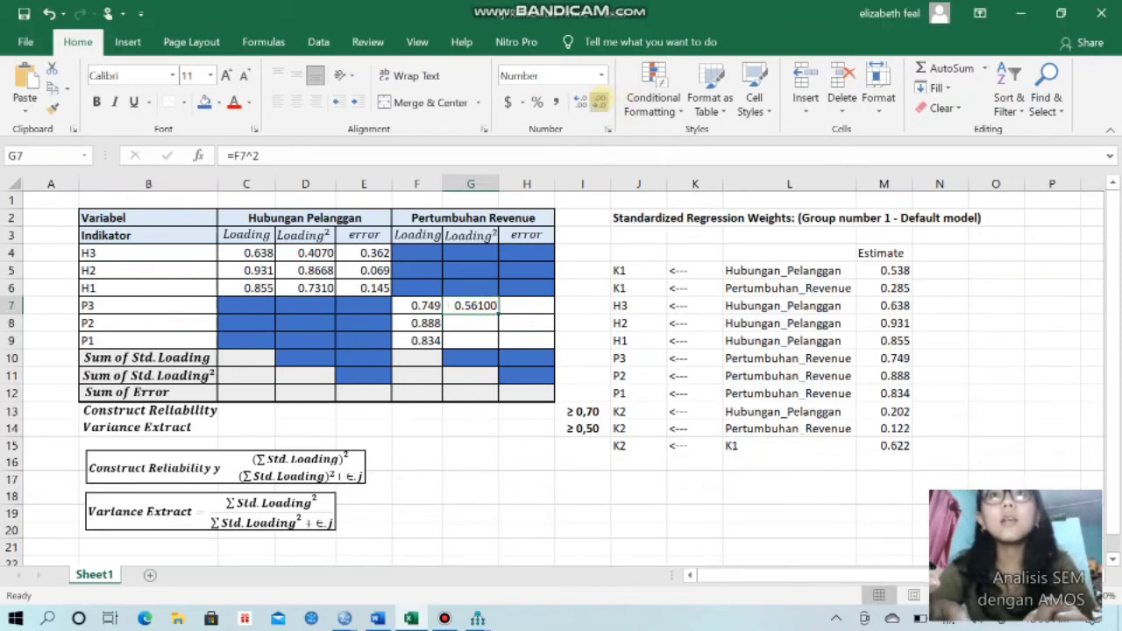
click(598, 102)
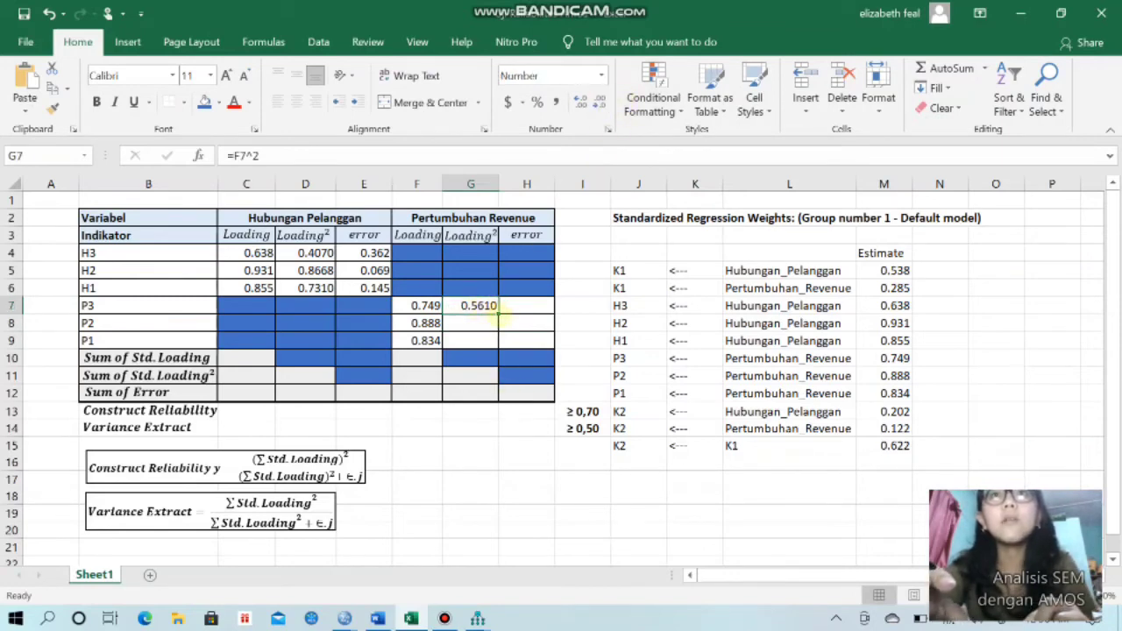
drag(496, 316, 498, 349)
- Calculate the error of P3 in H7 with =1-F7 and fill the formula down to H9 for P2 and P1
click(526, 300)
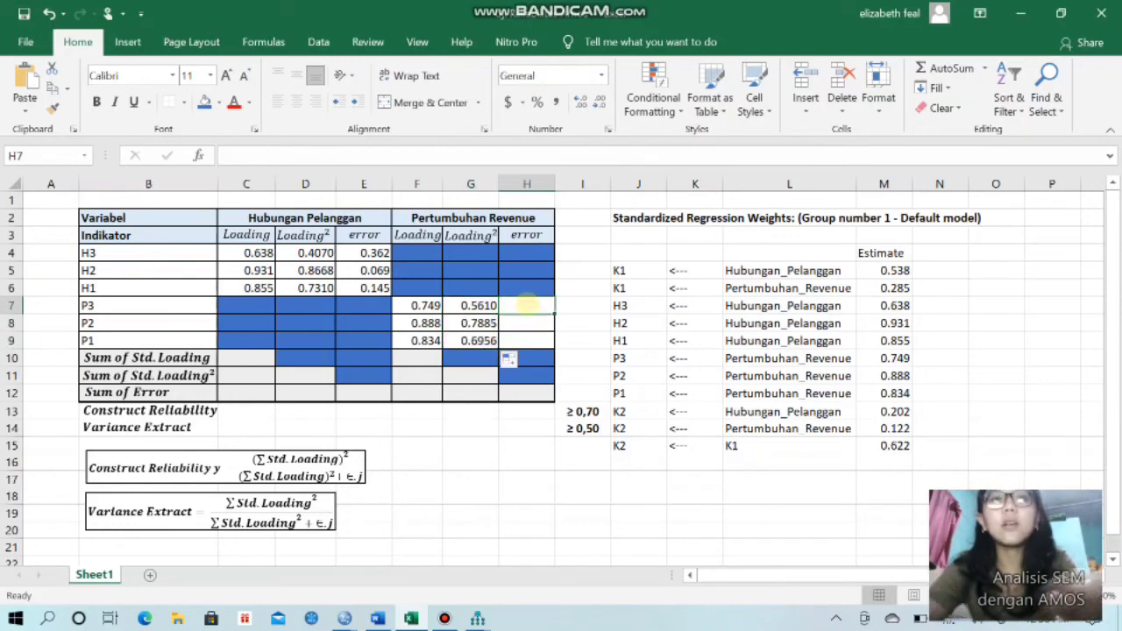
text(1-)
key(BackSpace)
key(BackSpace)
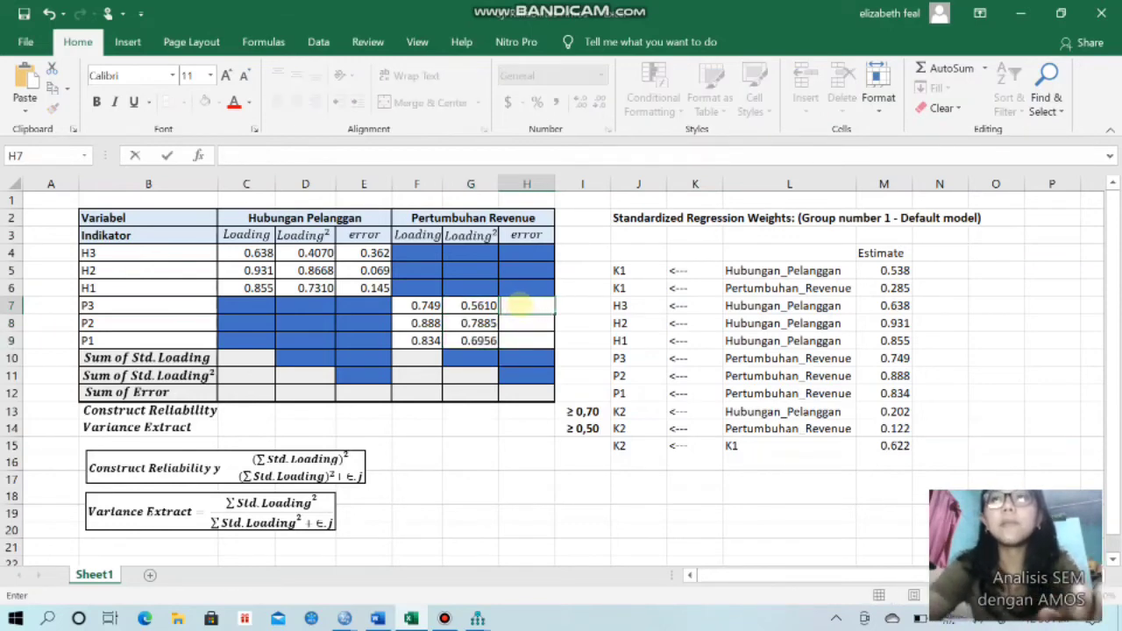
text(=1-)
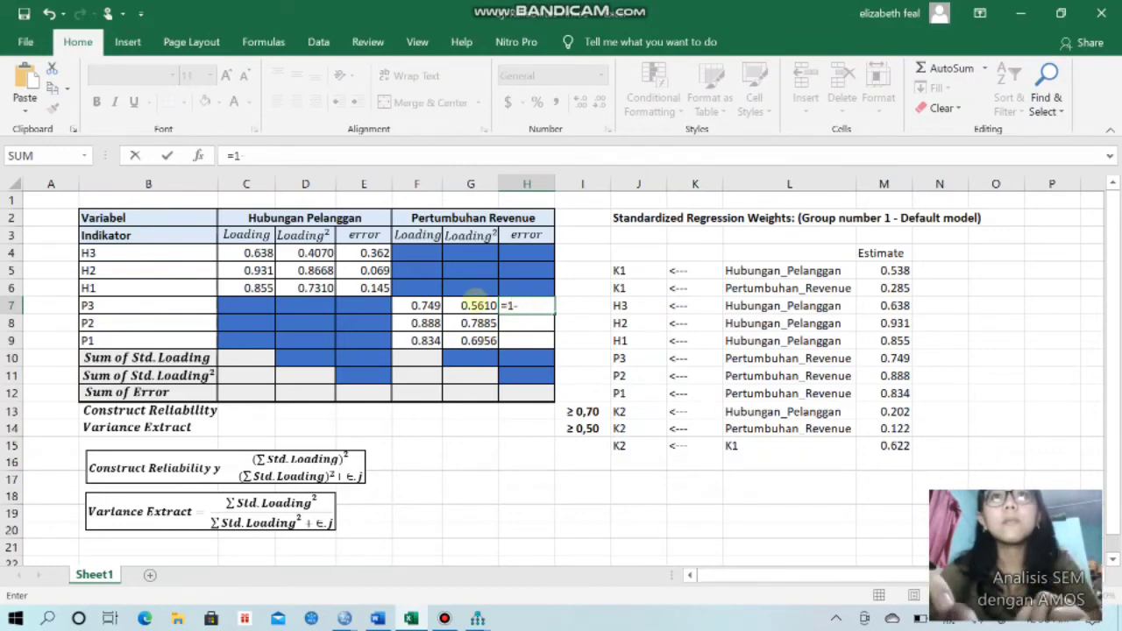
click(430, 304)
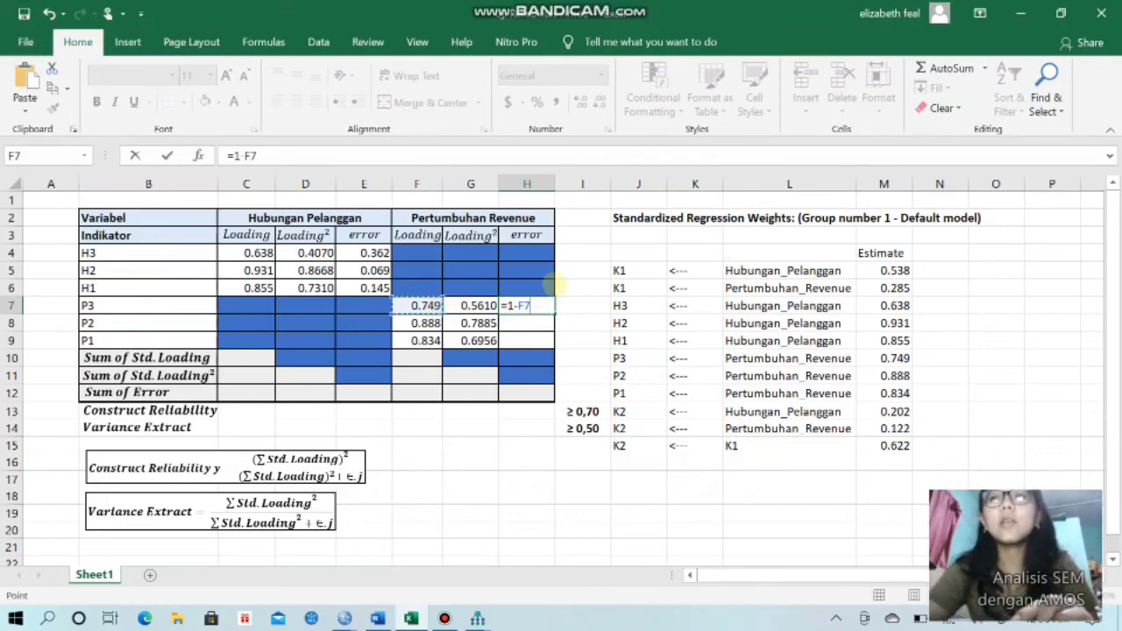
key(Return)
click(551, 305)
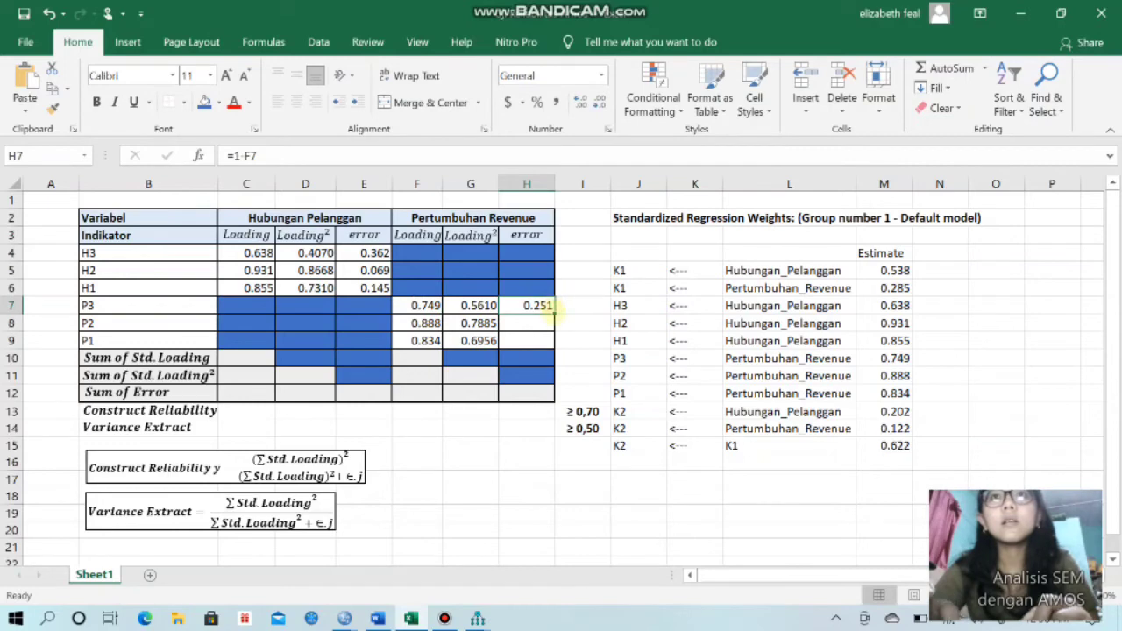
drag(555, 313, 548, 342)
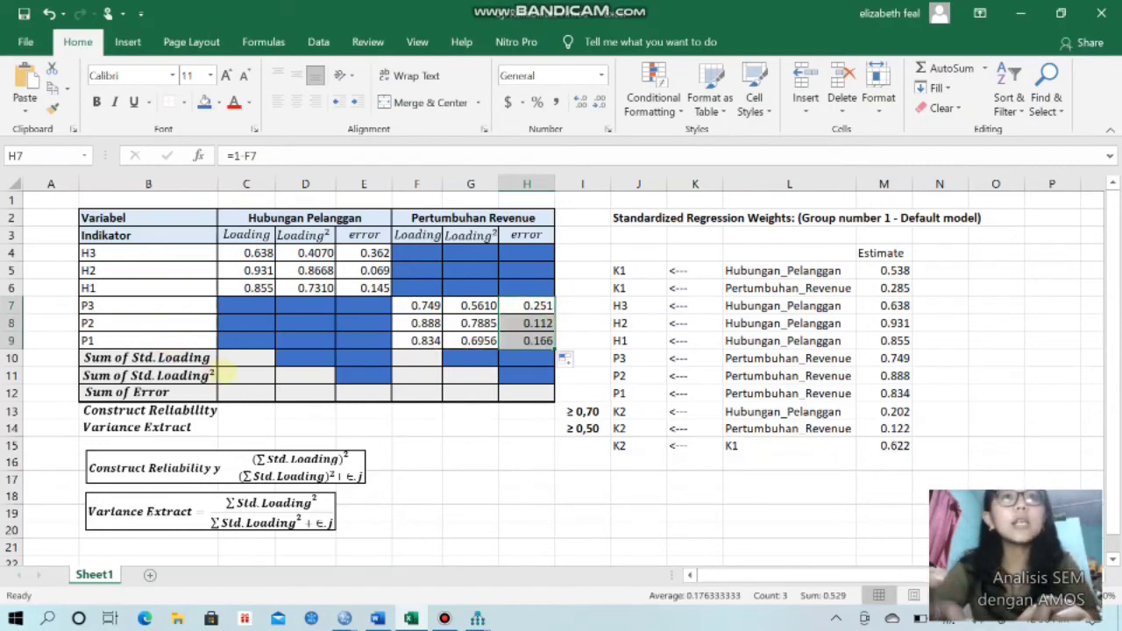
- Calculate the Sum of Std. Loading for Hubungan Pelanggan in C10 with the formula =C4+C5+C6
click(233, 359)
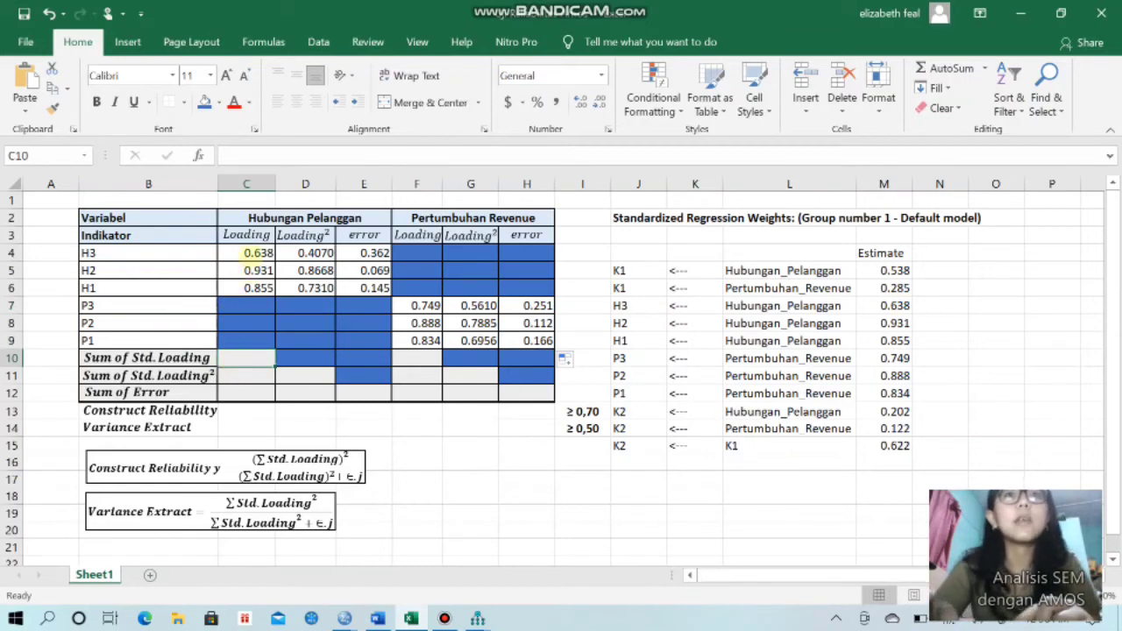
text(=)
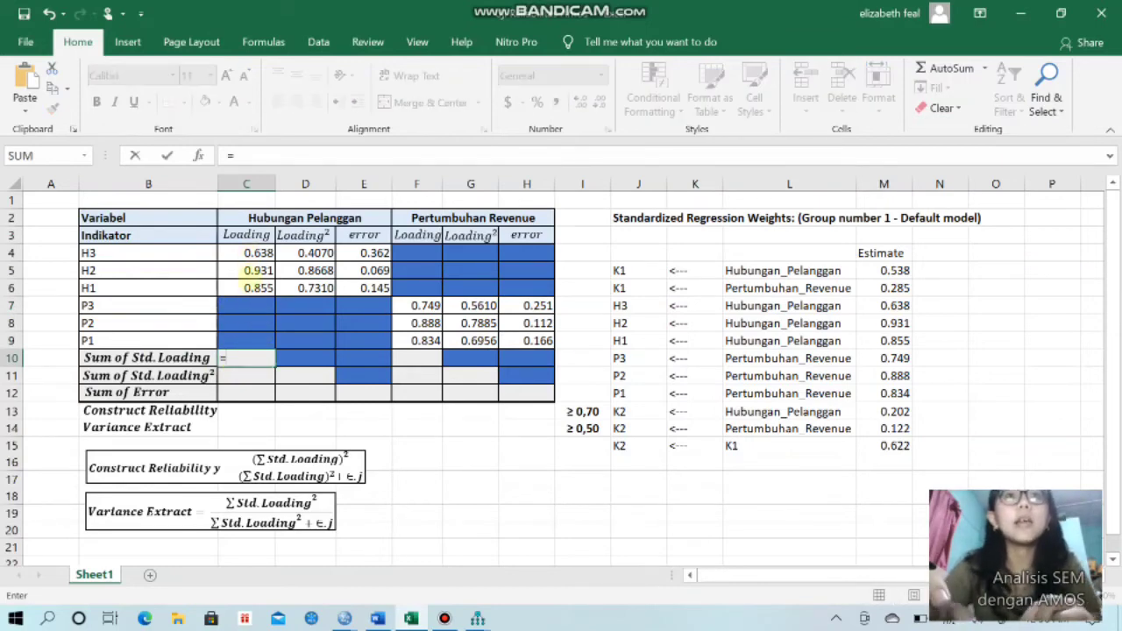
click(256, 253)
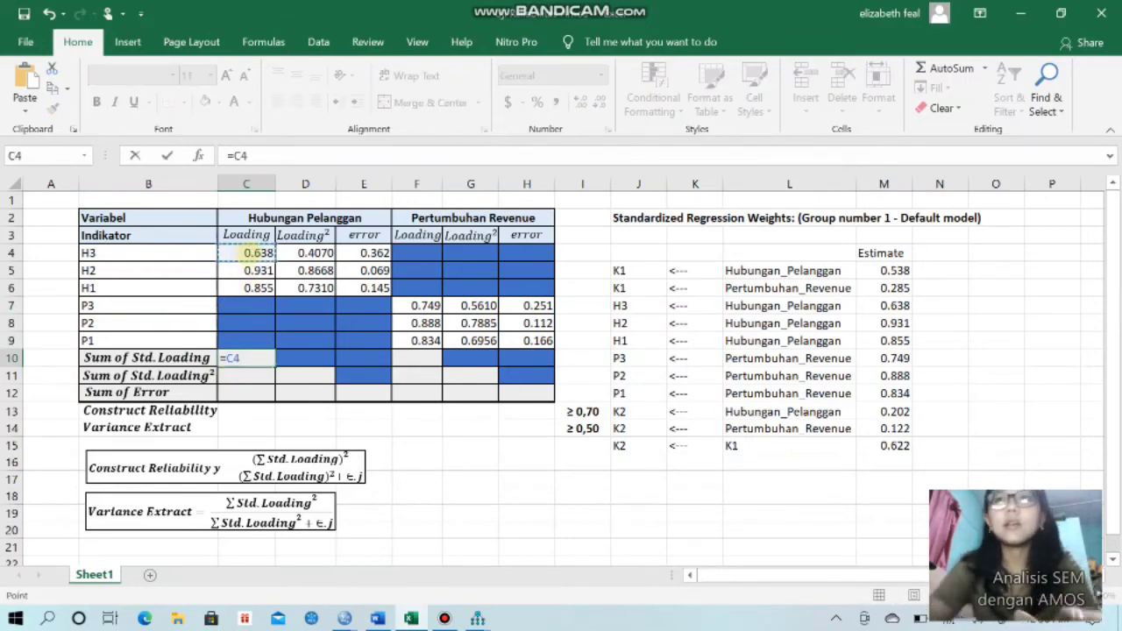
text(+)
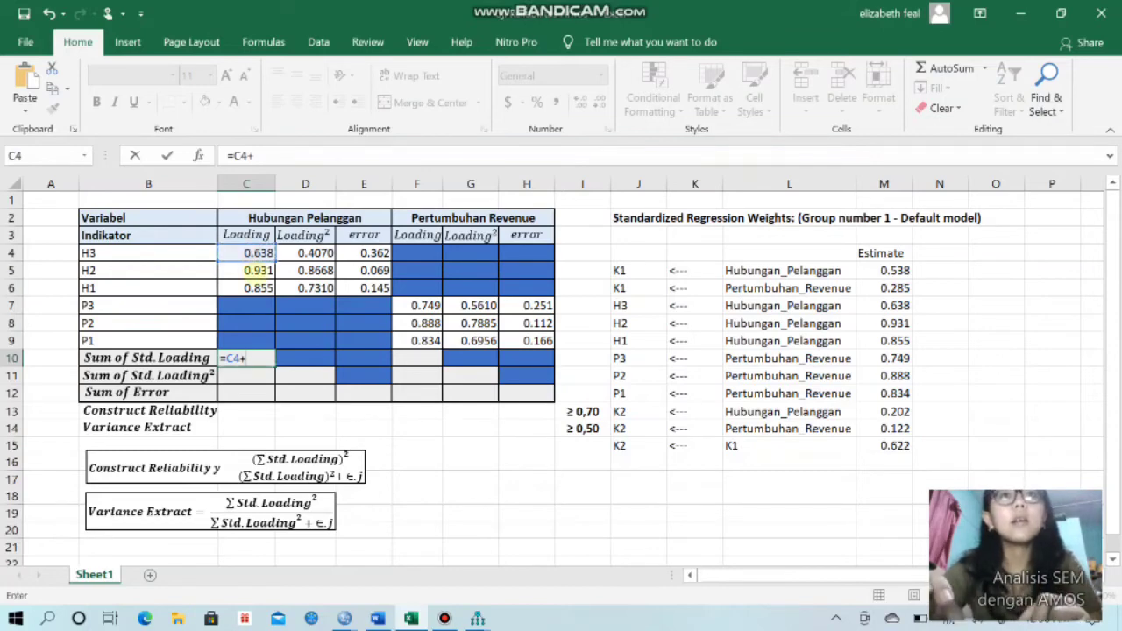
click(257, 271)
text(+)
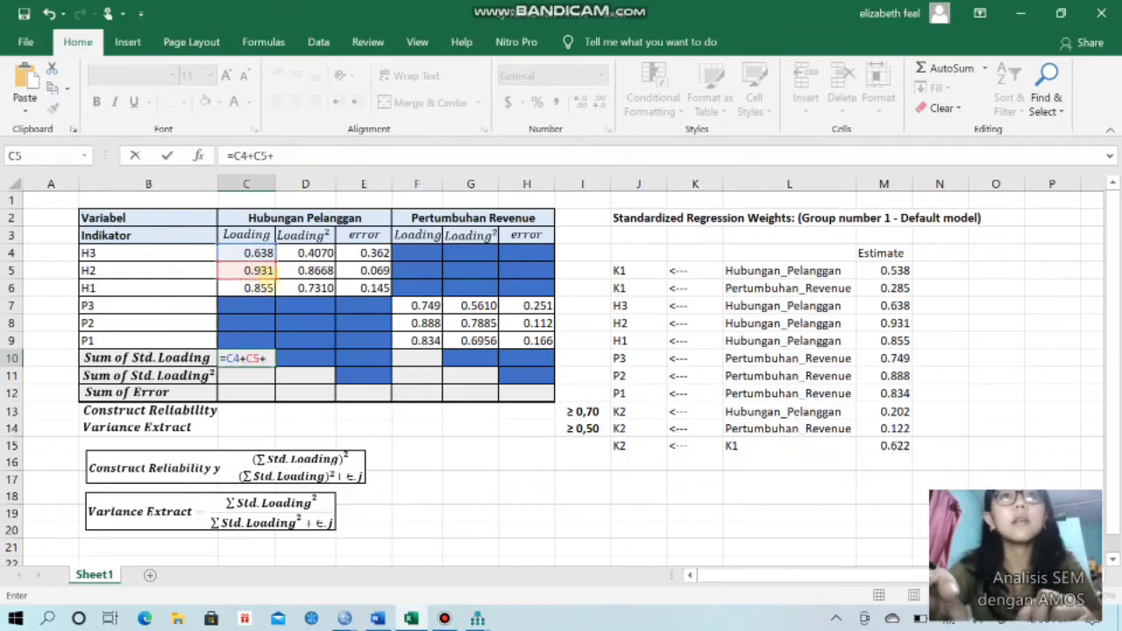
click(260, 288)
key(Return)
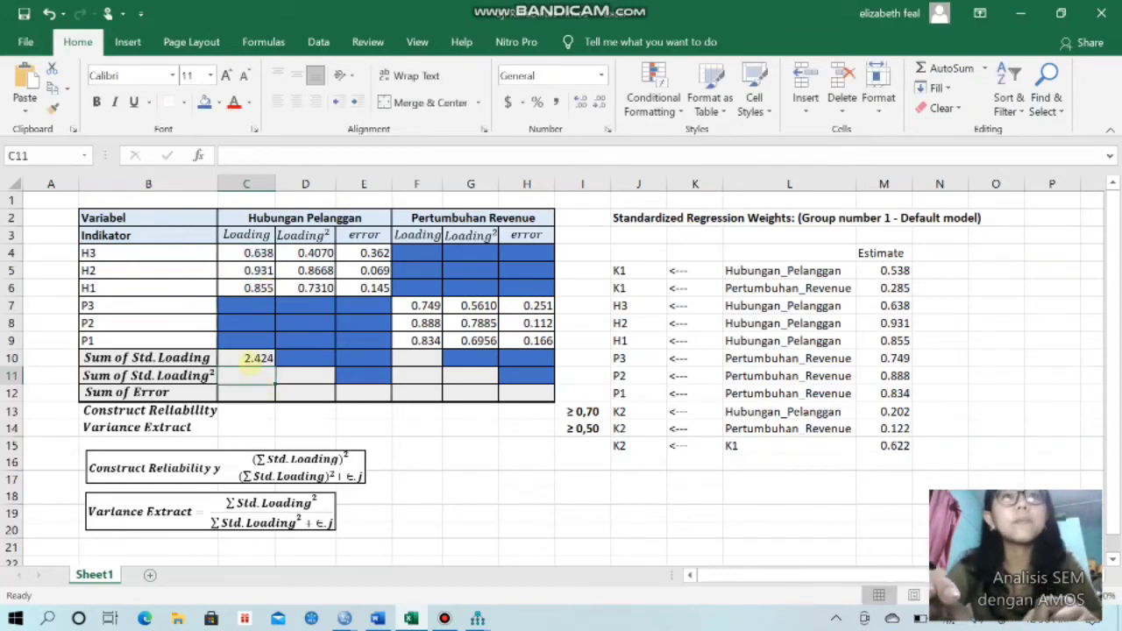
- Enter the formula =D4:D6 in D11 as the Sum of Std. Loading² for Hubungan Pelanggan
click(326, 377)
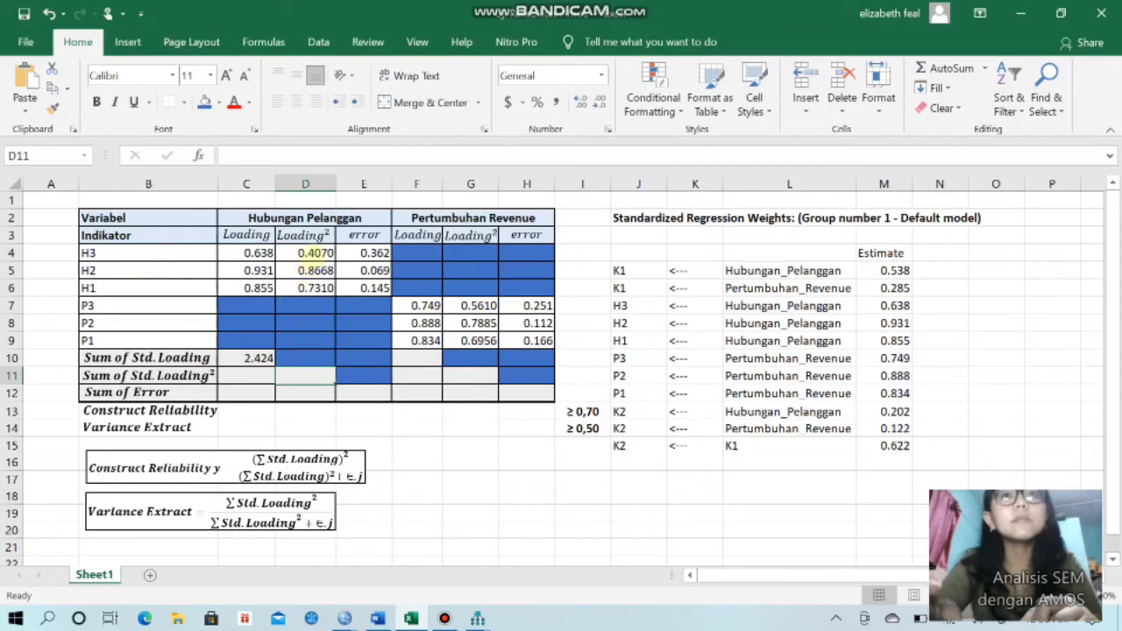
text(=)
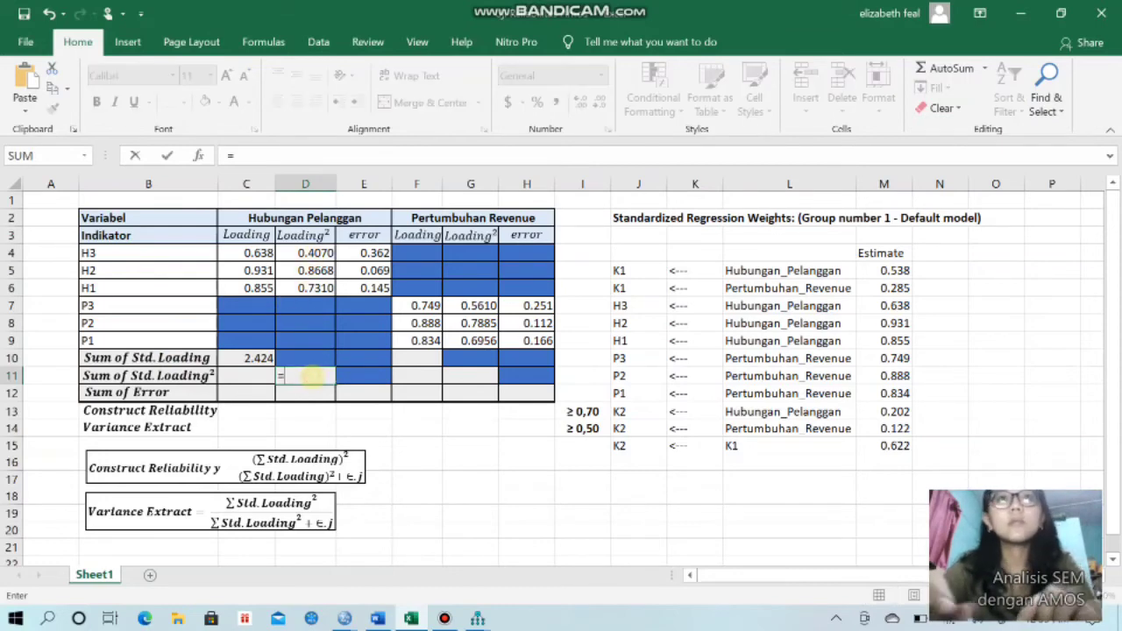
drag(302, 253, 309, 289)
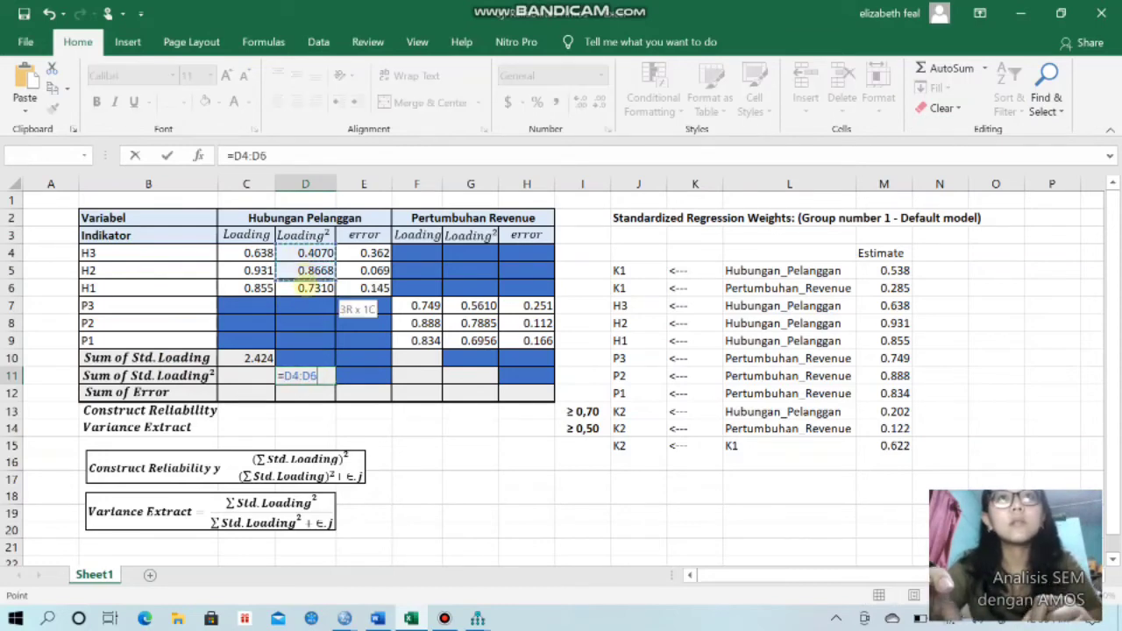
key(Return)
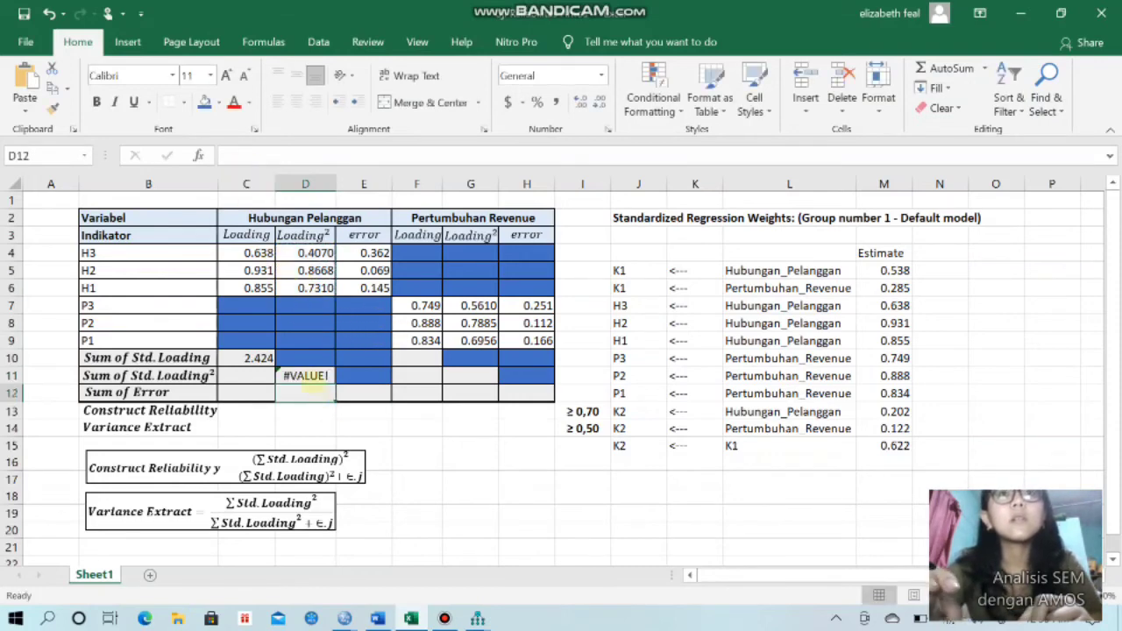
- Correct the Sum of Std. Loading² formula in D11 to =D4+D5+D6
click(312, 379)
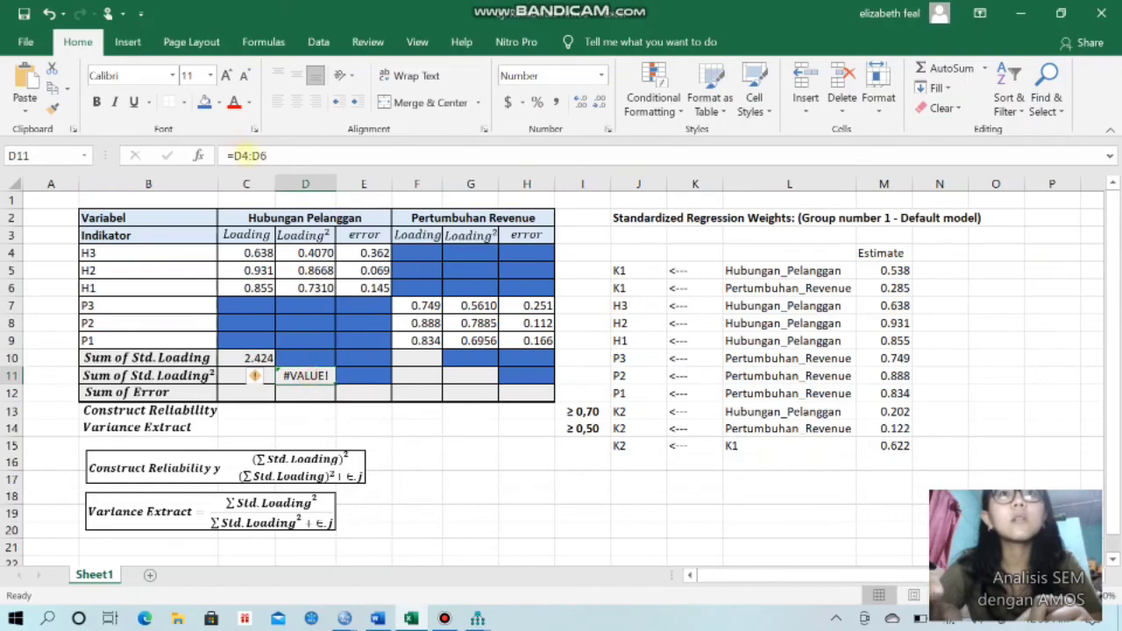
click(248, 155)
key(BackSpace)
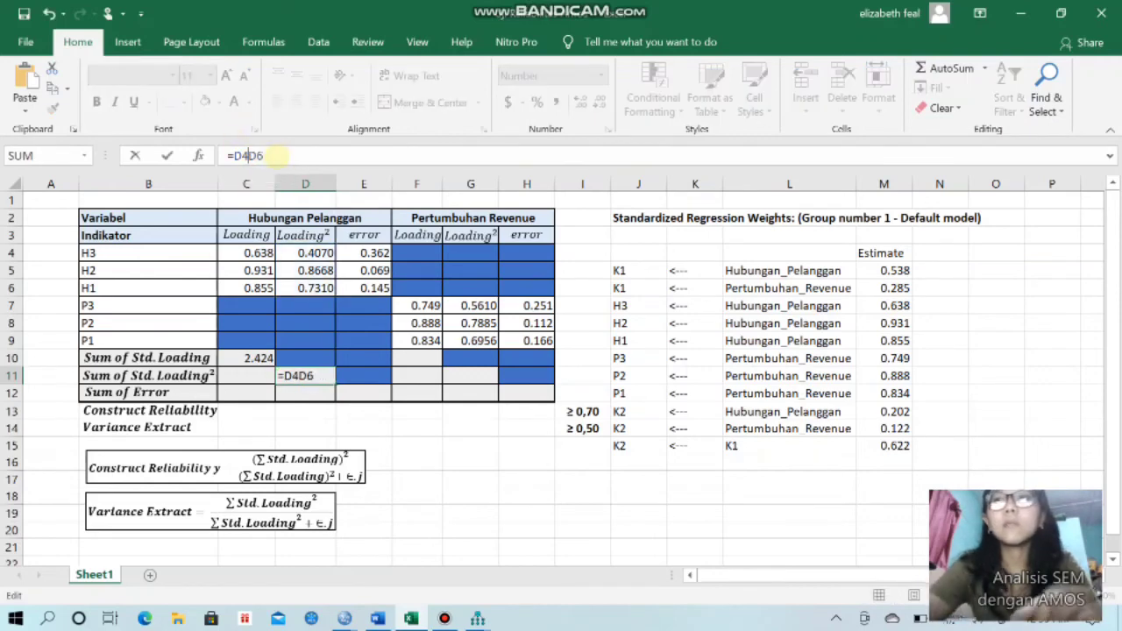
text(+)
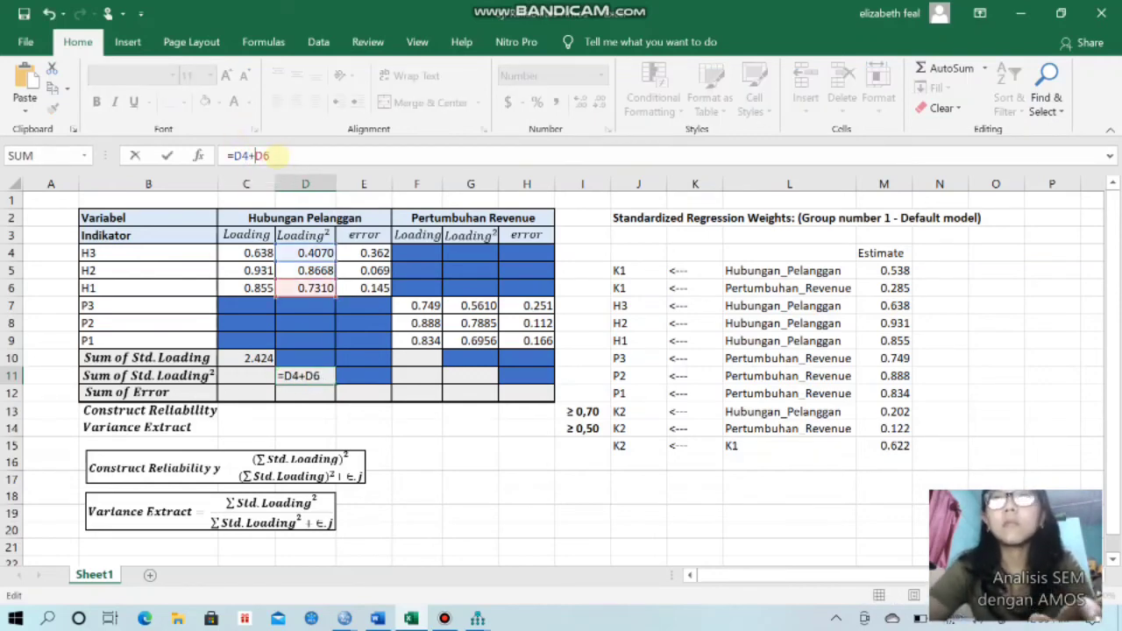
text(+D)
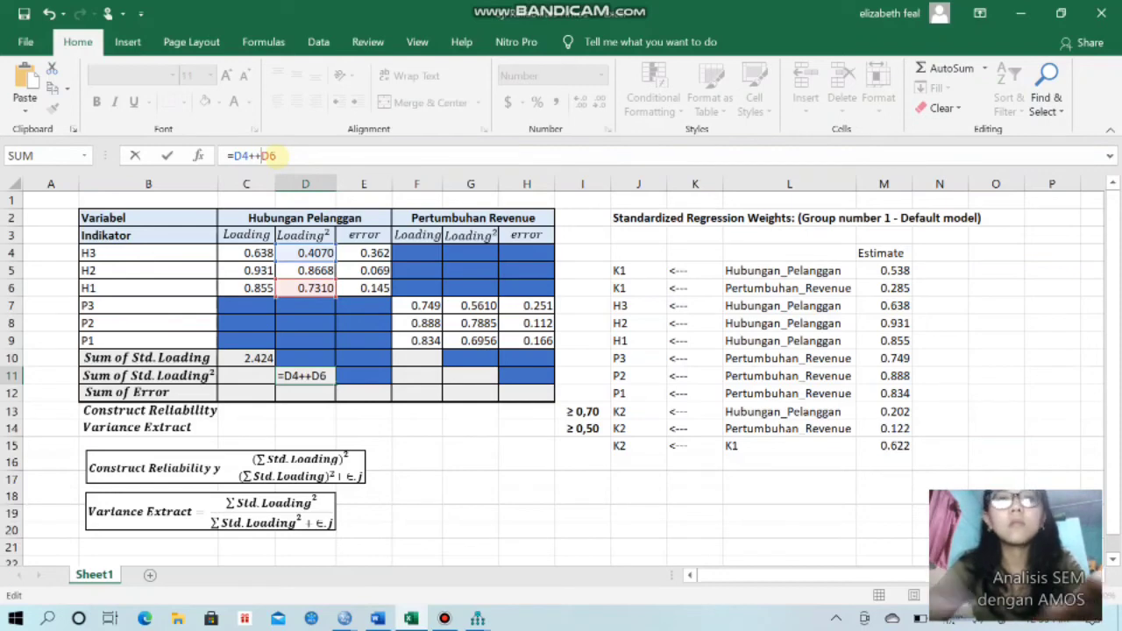
text(5+D)
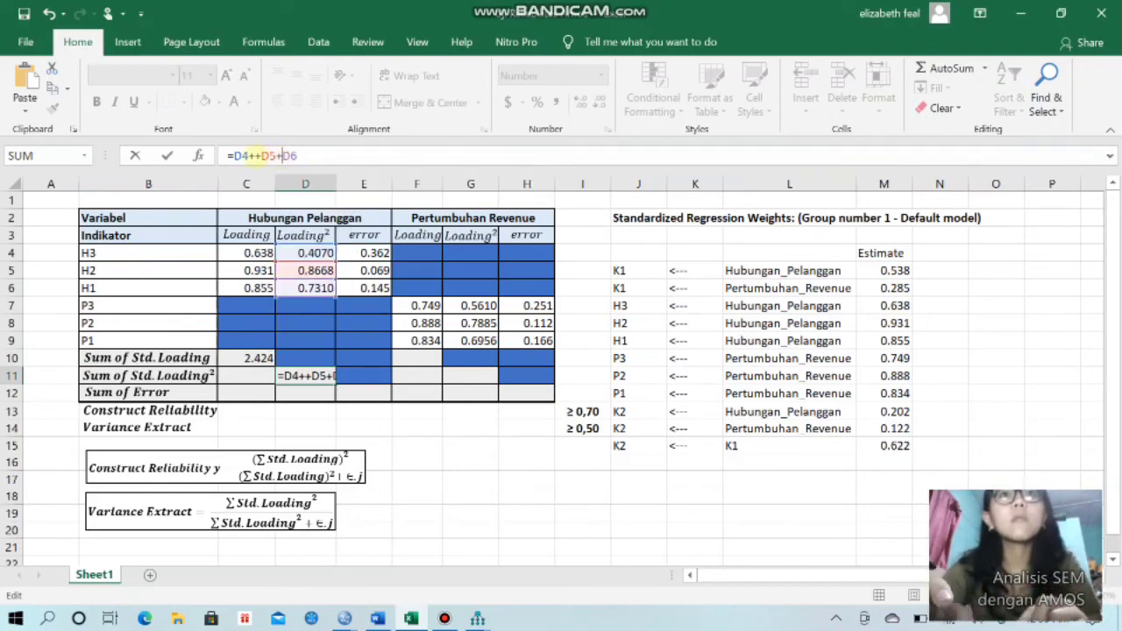
click(250, 155)
key(BackSpace)
key(Return)
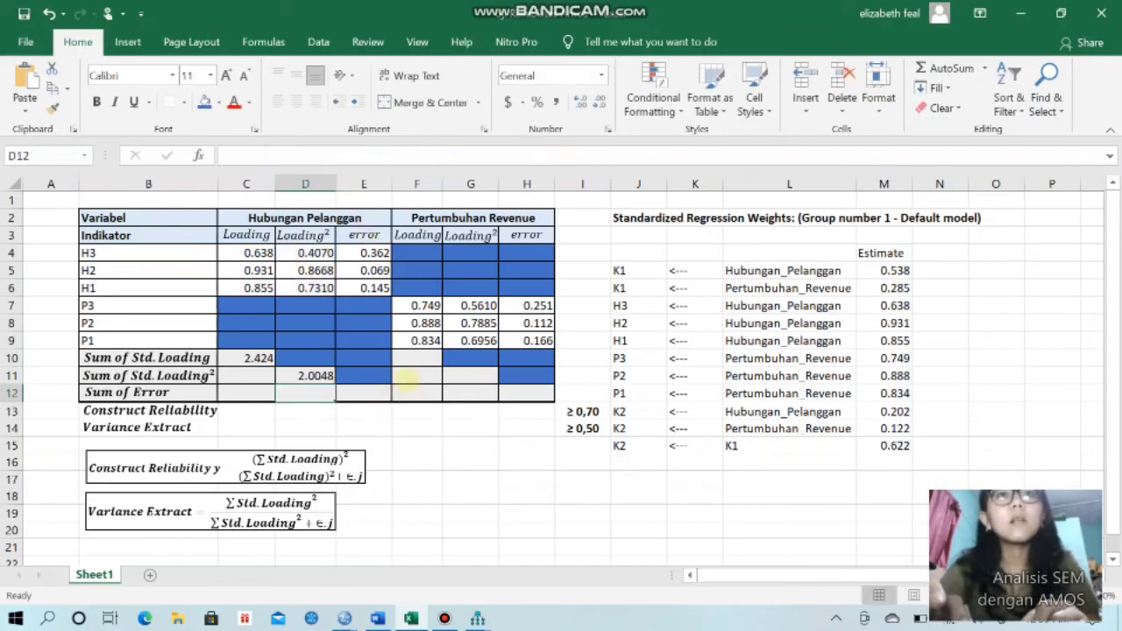
- Calculate the Sum of Error for Hubungan Pelanggan in E12 with the formula =E4+E5+E6
click(373, 391)
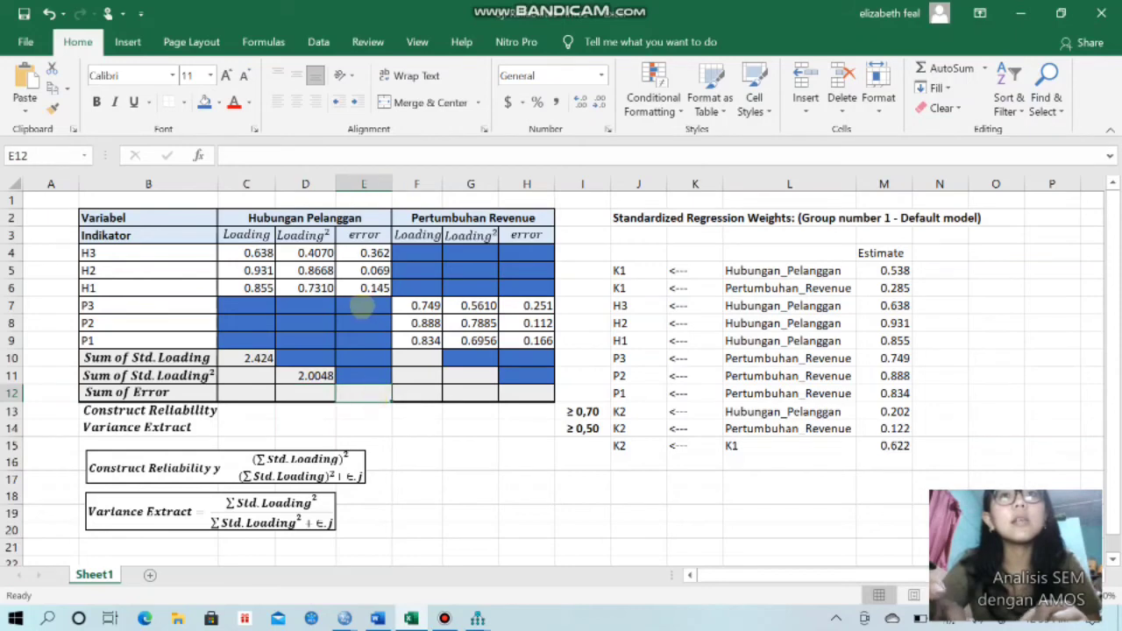
text(=)
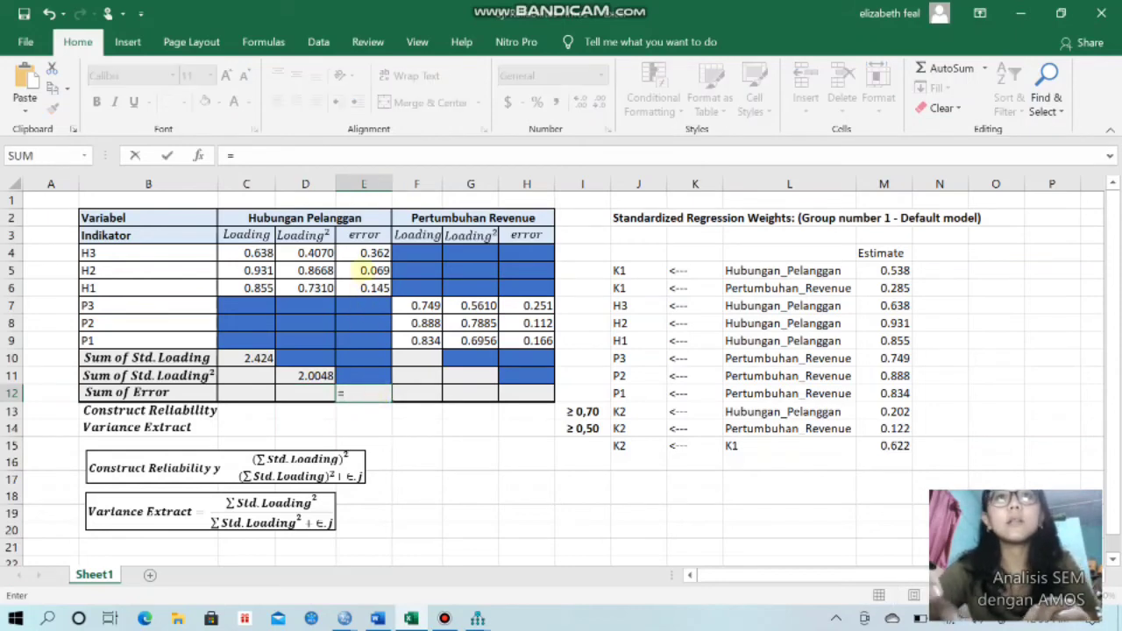
click(366, 253)
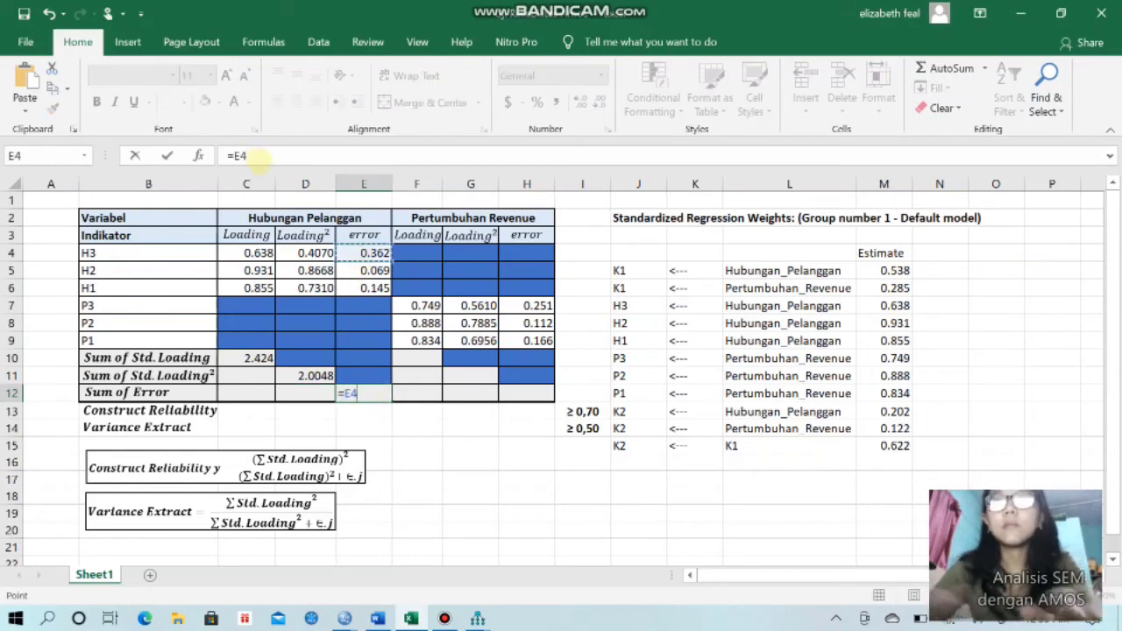
text(+)
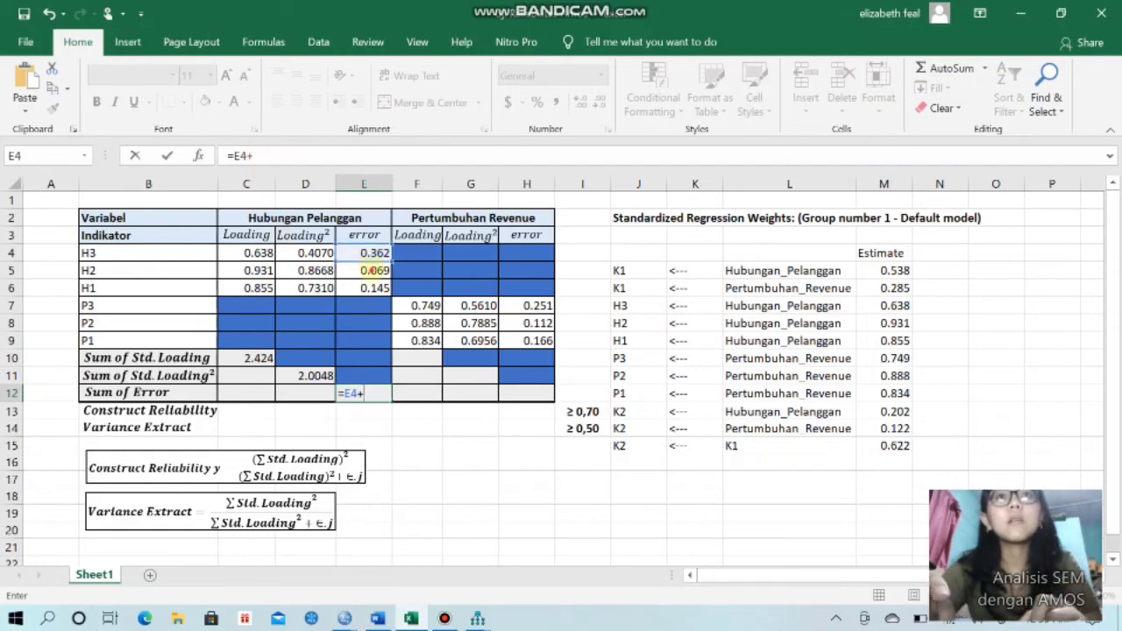
click(368, 270)
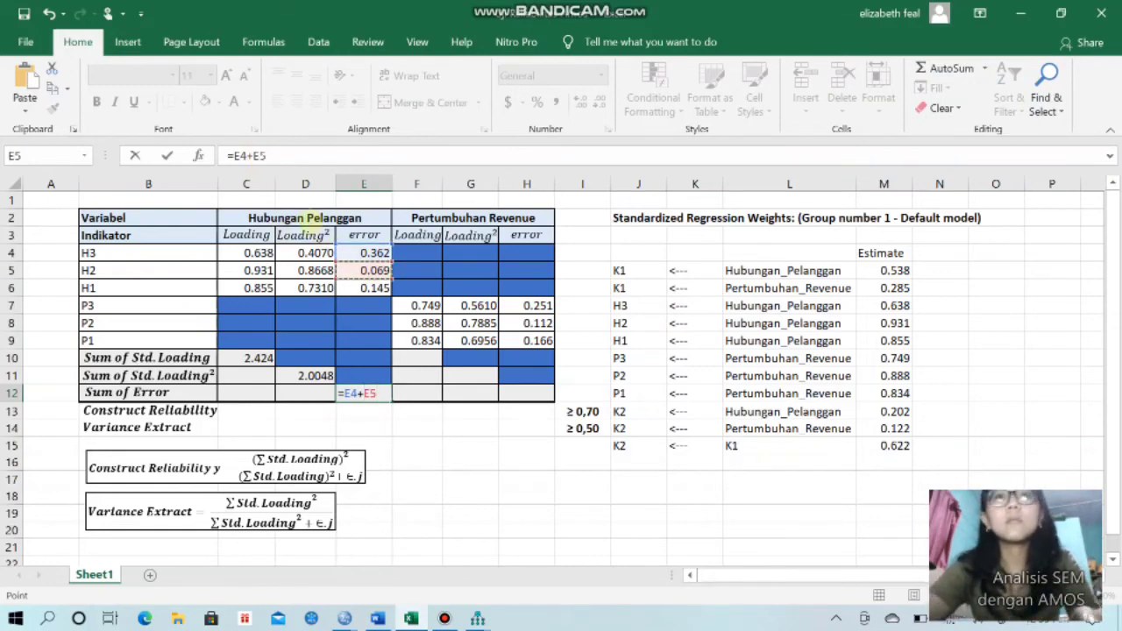
text(+)
click(376, 287)
key(Return)
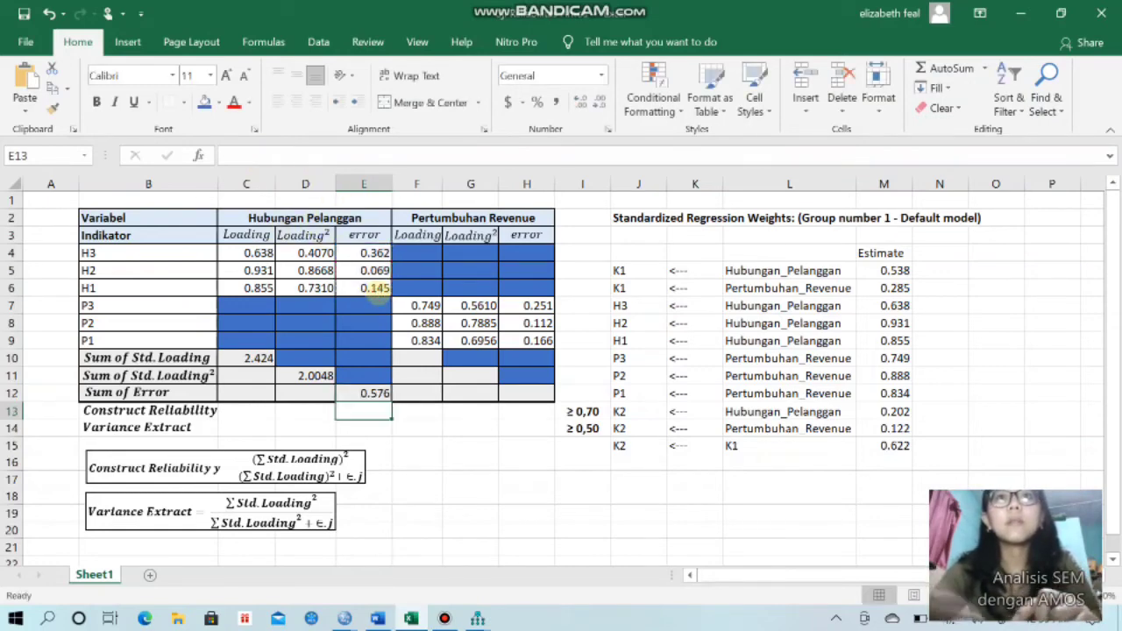
- Calculate the Sum of Std. Loading for Pertumbuhan Revenue in F10 with the formula =F7+F8+F9
click(417, 361)
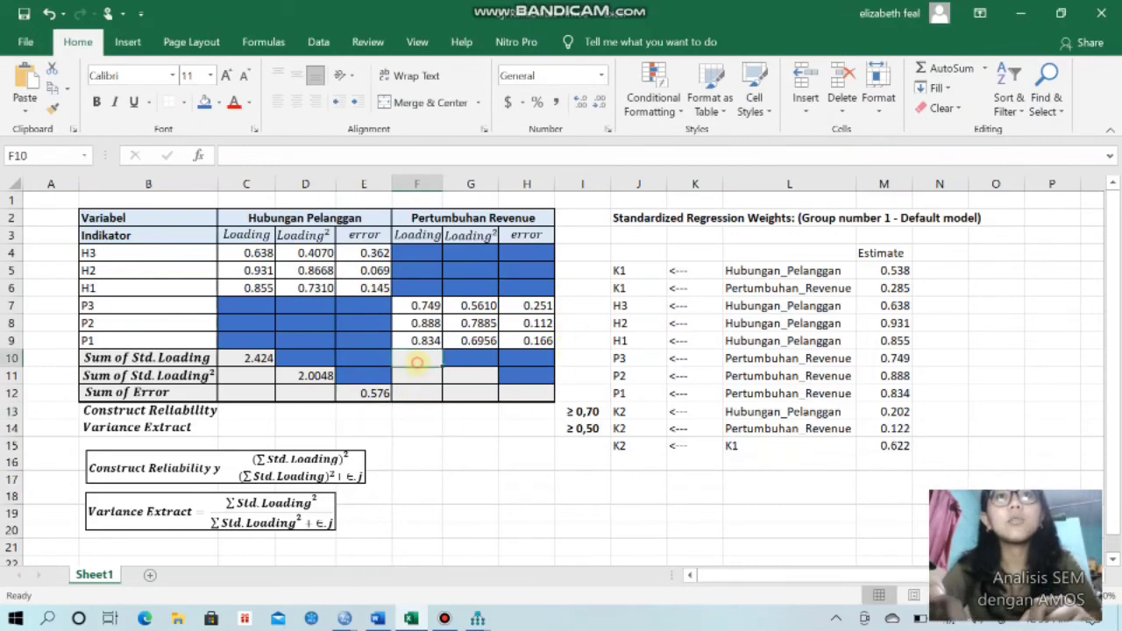
text(=)
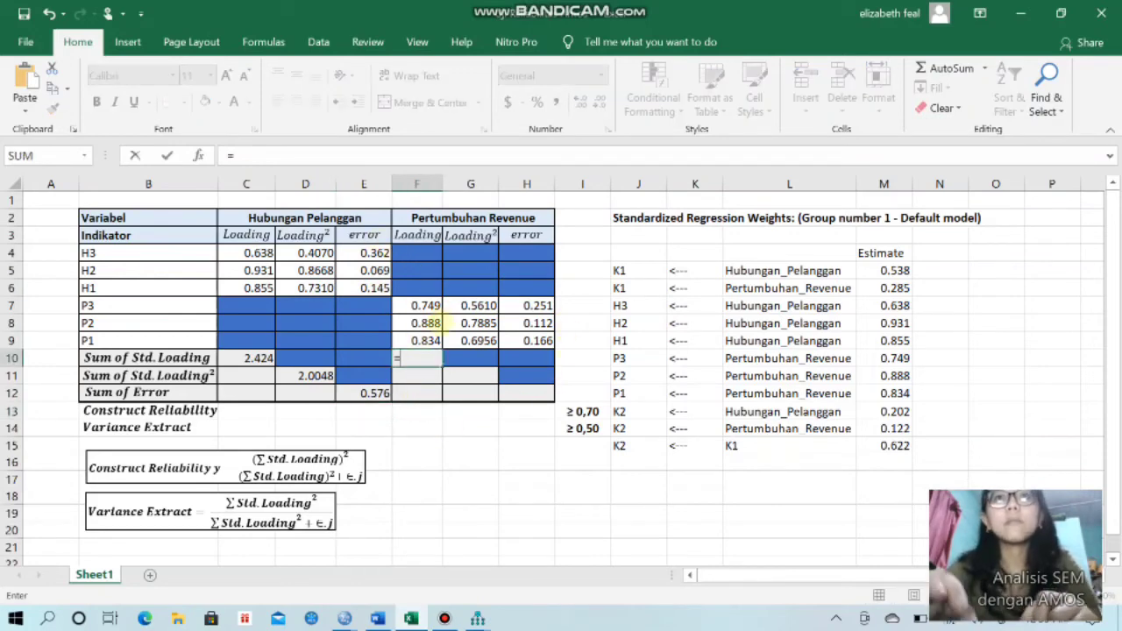
click(430, 305)
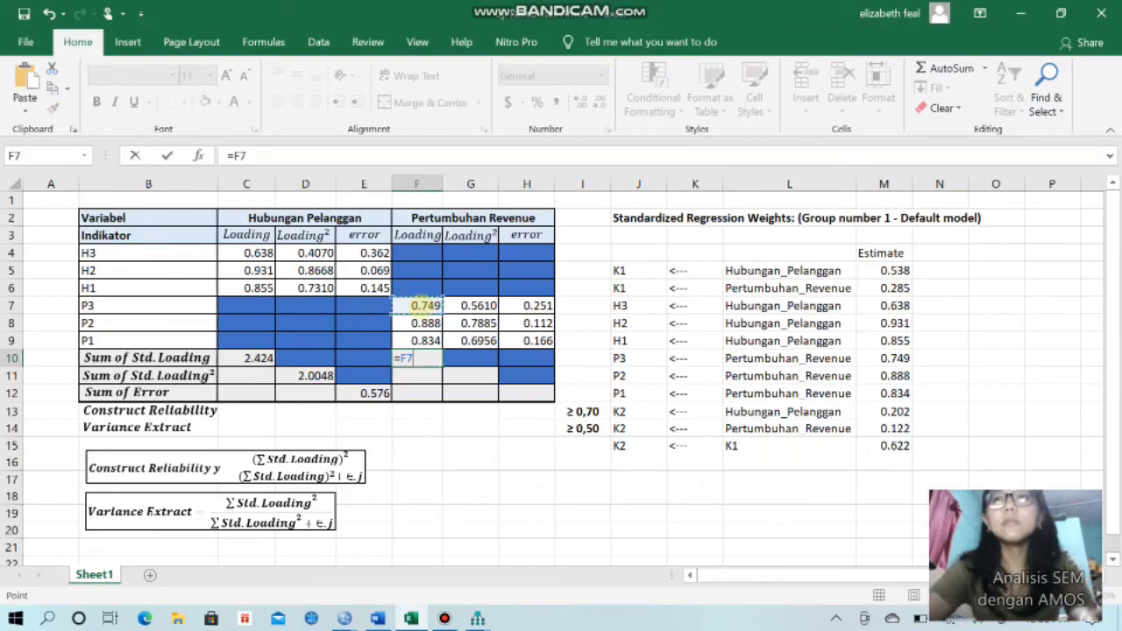
text(+)
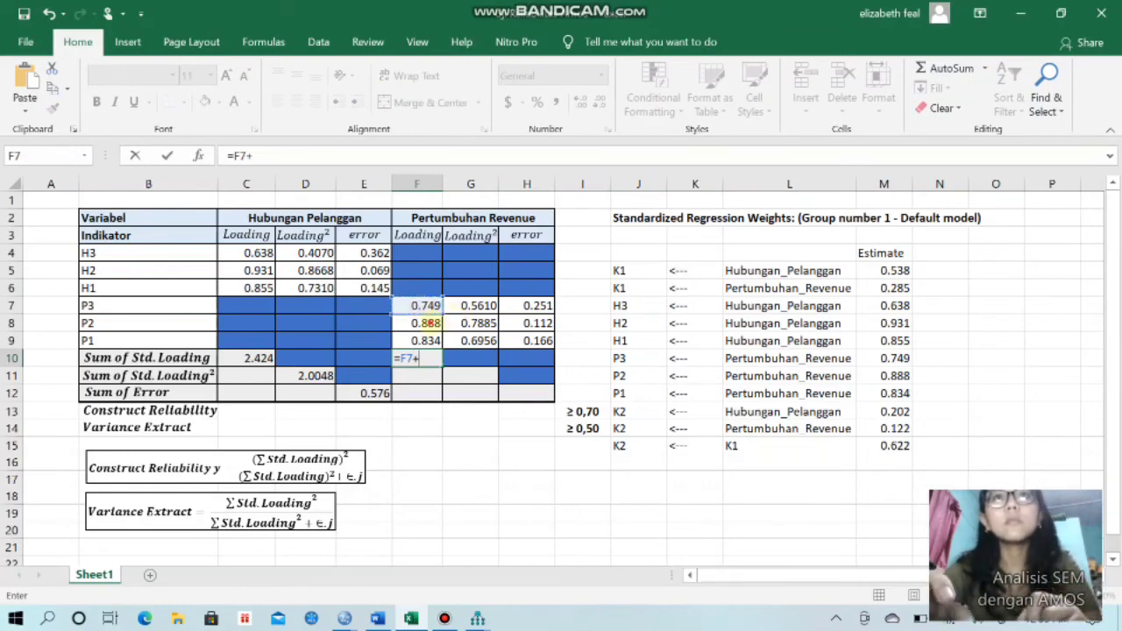
click(426, 323)
text(+)
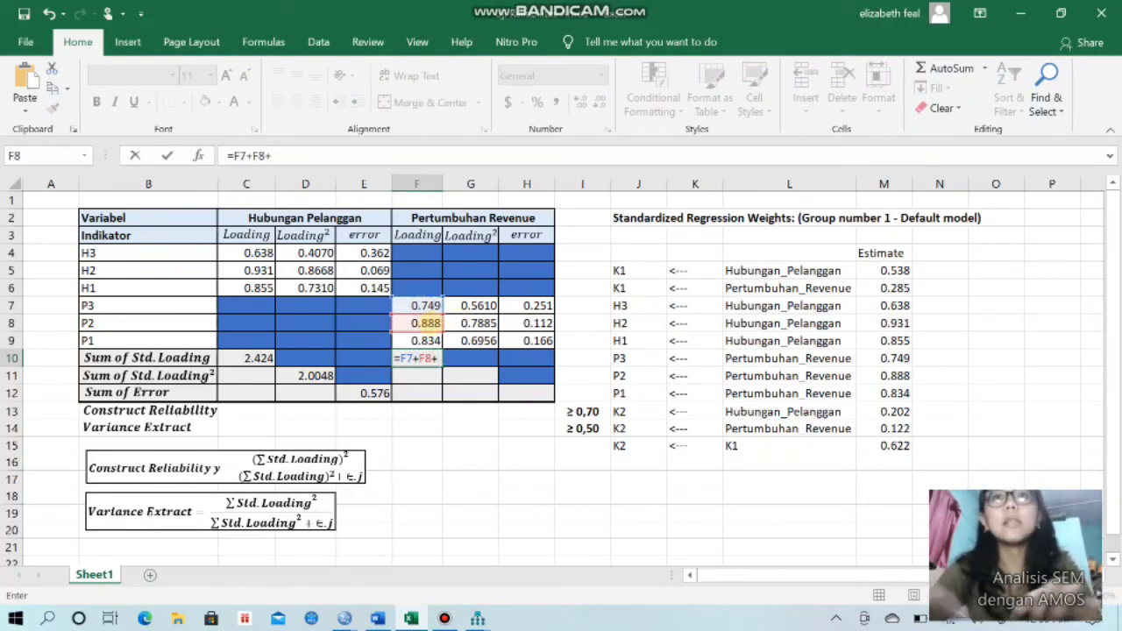
click(426, 341)
key(Return)
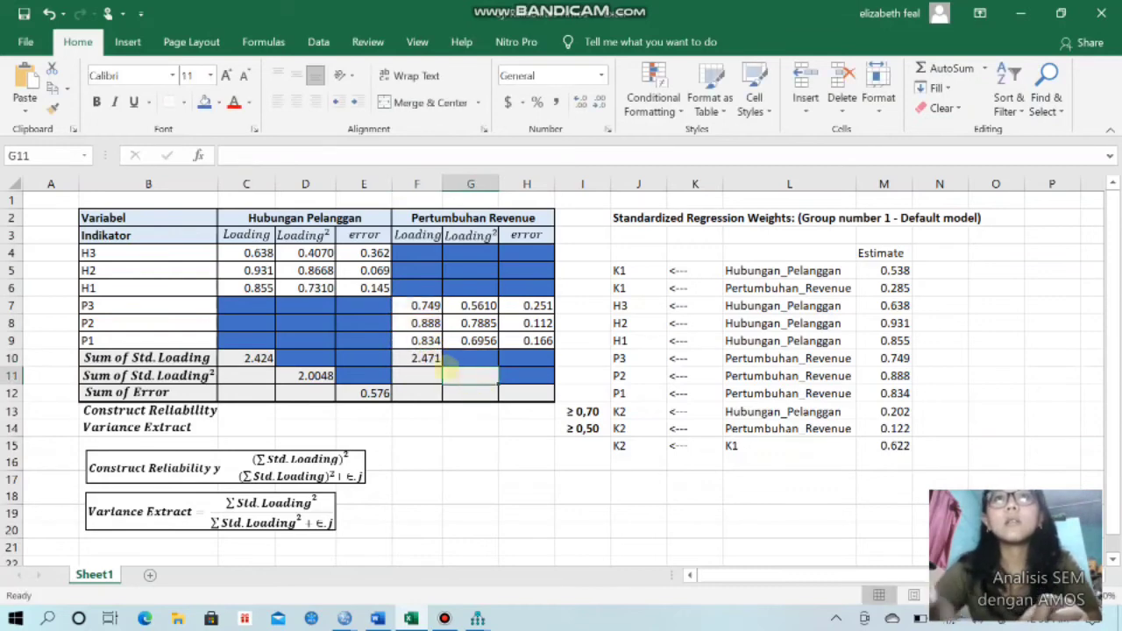
click(430, 363)
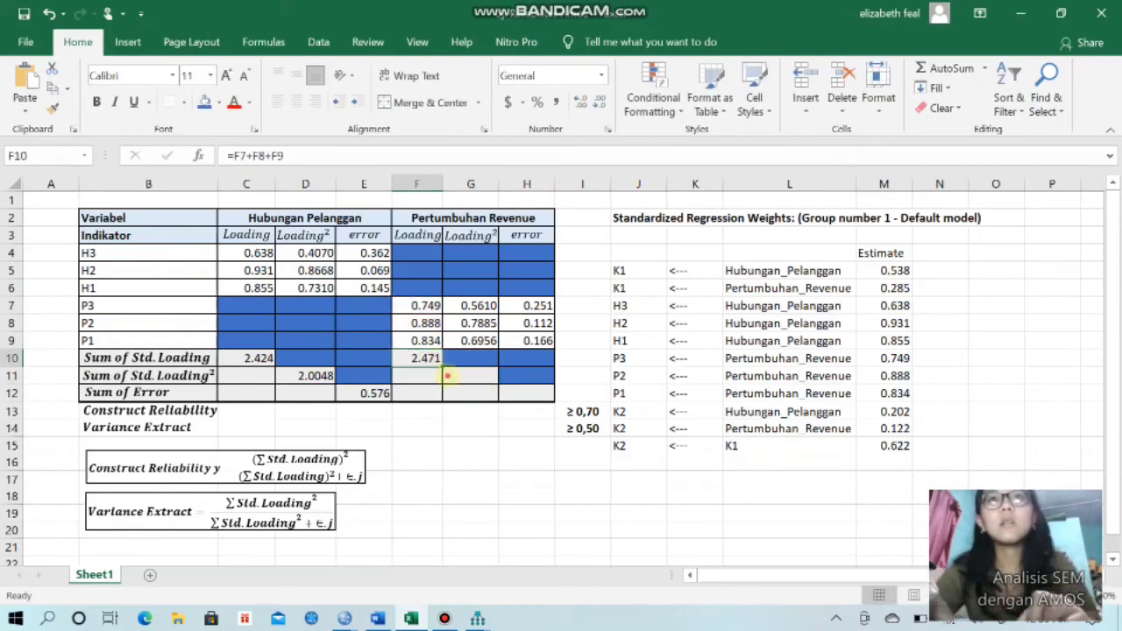
- Calculate the Sum of Std. Loading² for Pertumbuhan Revenue in G11 with the formula =G7+G8+G9
double_click(450, 377)
text(=)
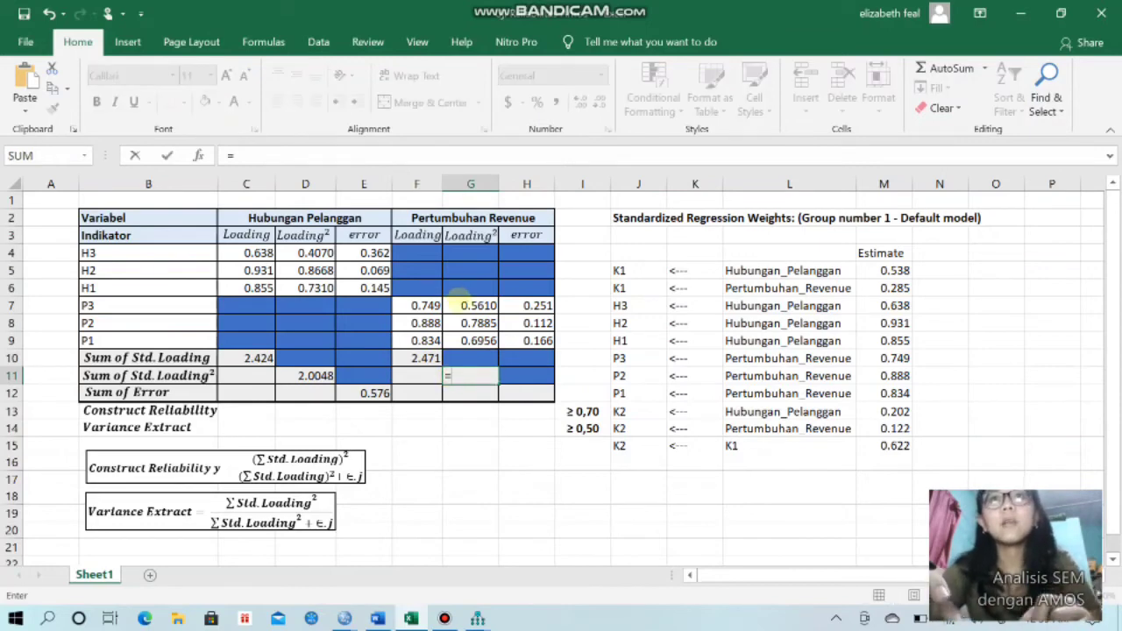
click(463, 306)
text(+)
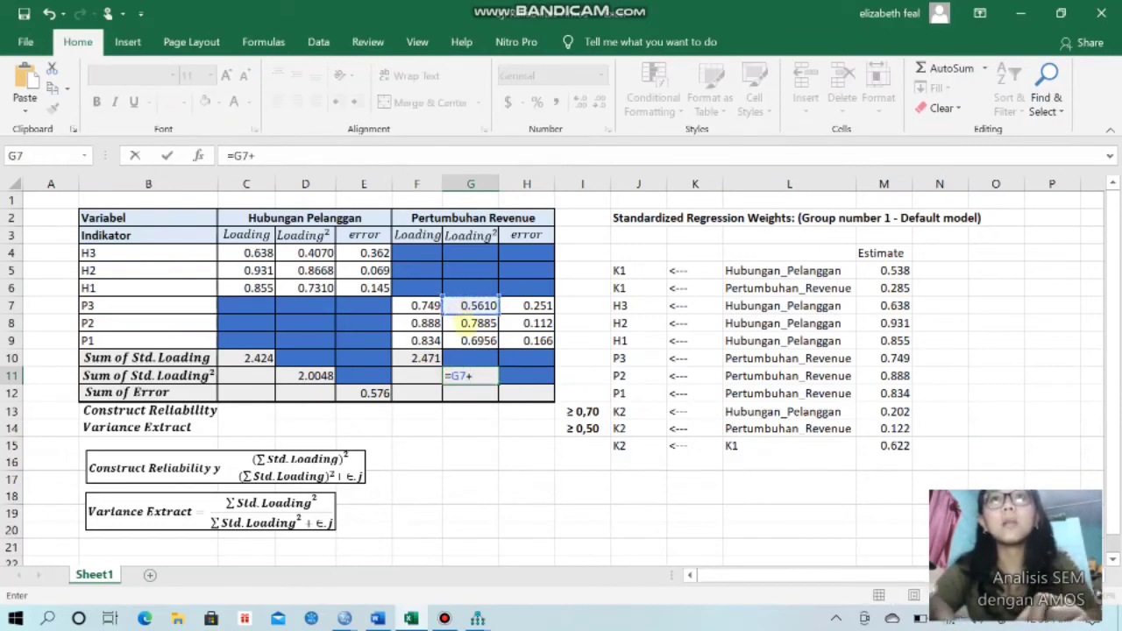
click(465, 323)
text(+)
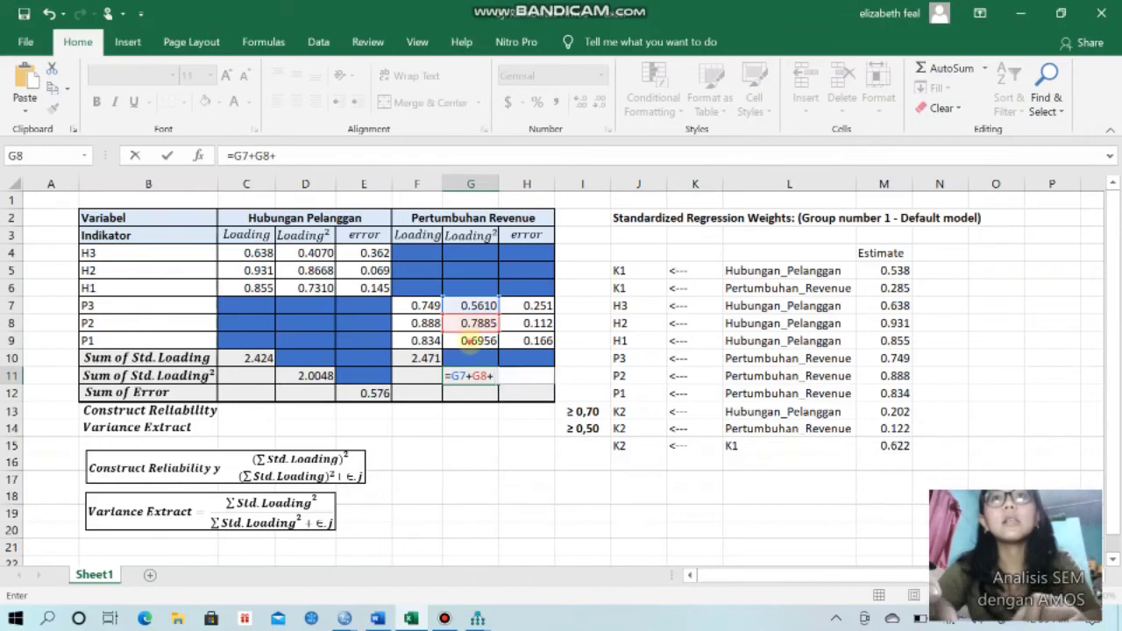
click(479, 341)
key(Return)
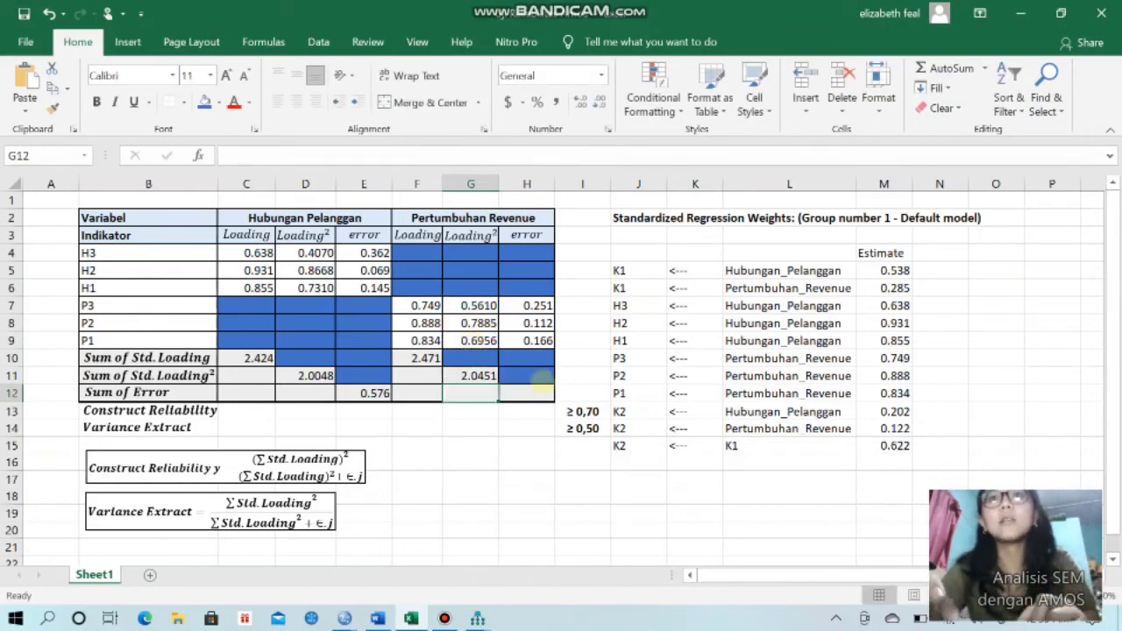
- Calculate the Sum of Error for Pertumbuhan Revenue in H12 with the formula =H7+H8+H9
click(538, 393)
text(=)
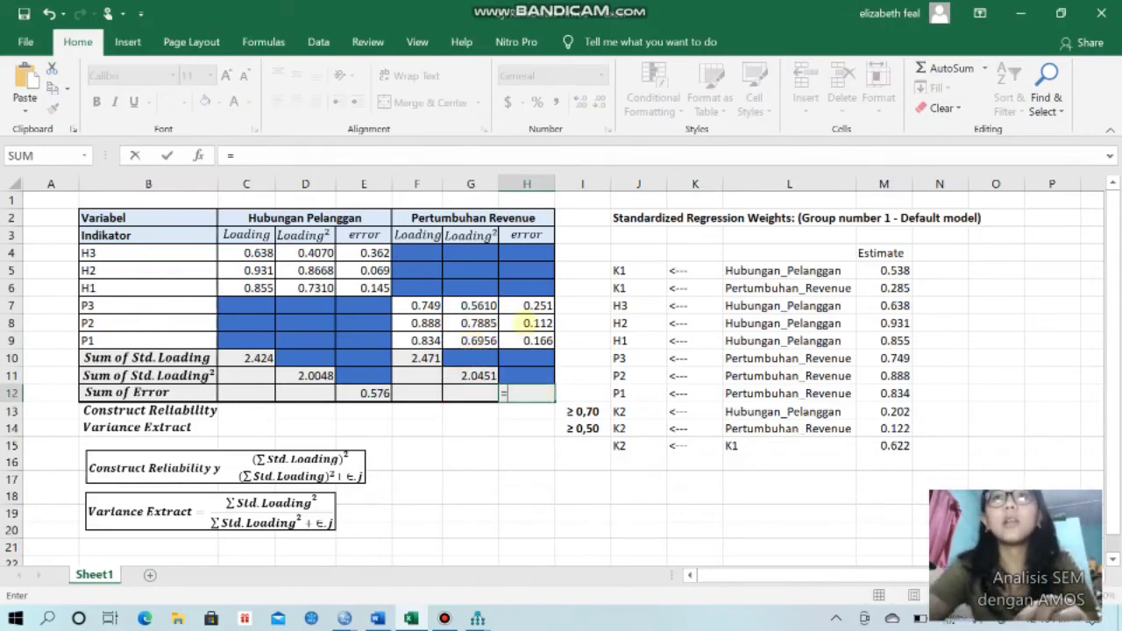
click(539, 305)
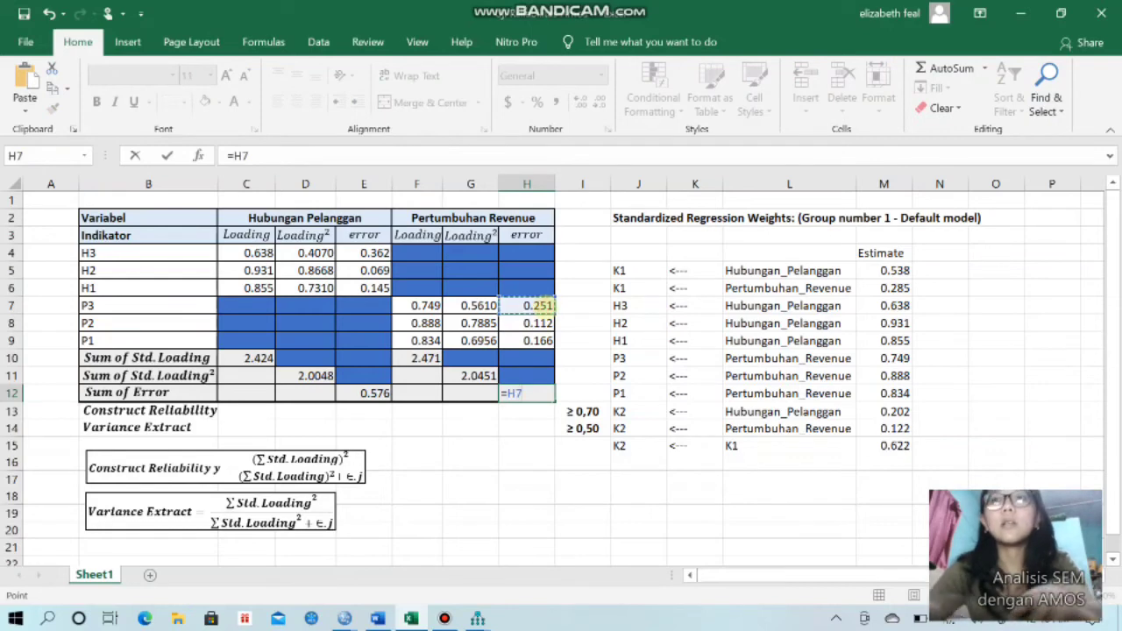
text(+)
click(540, 323)
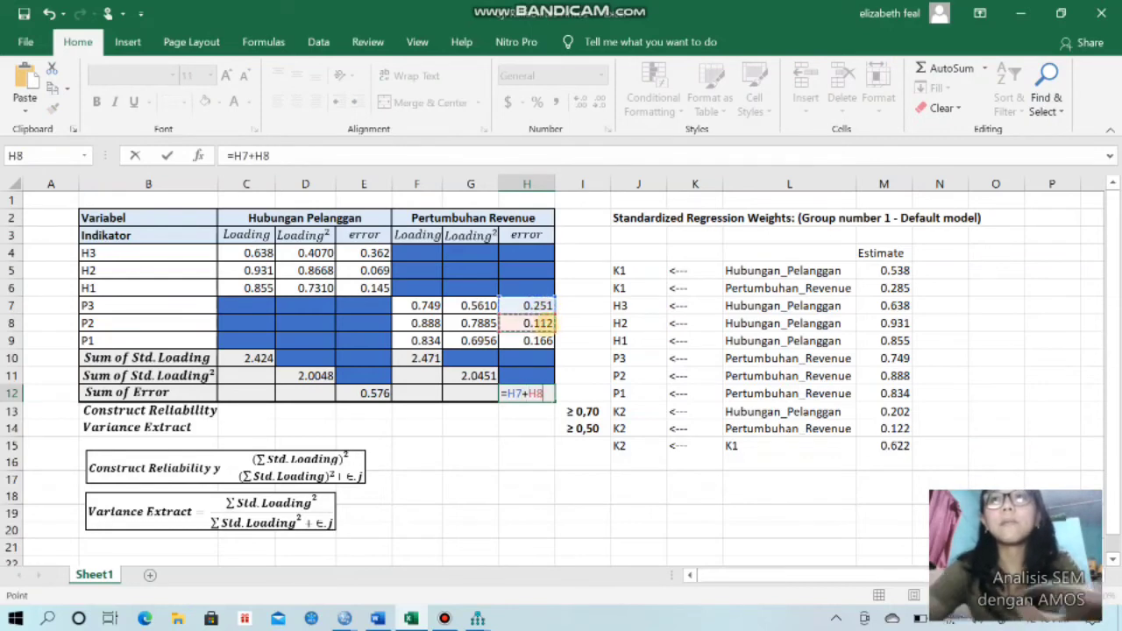
text(+)
click(537, 340)
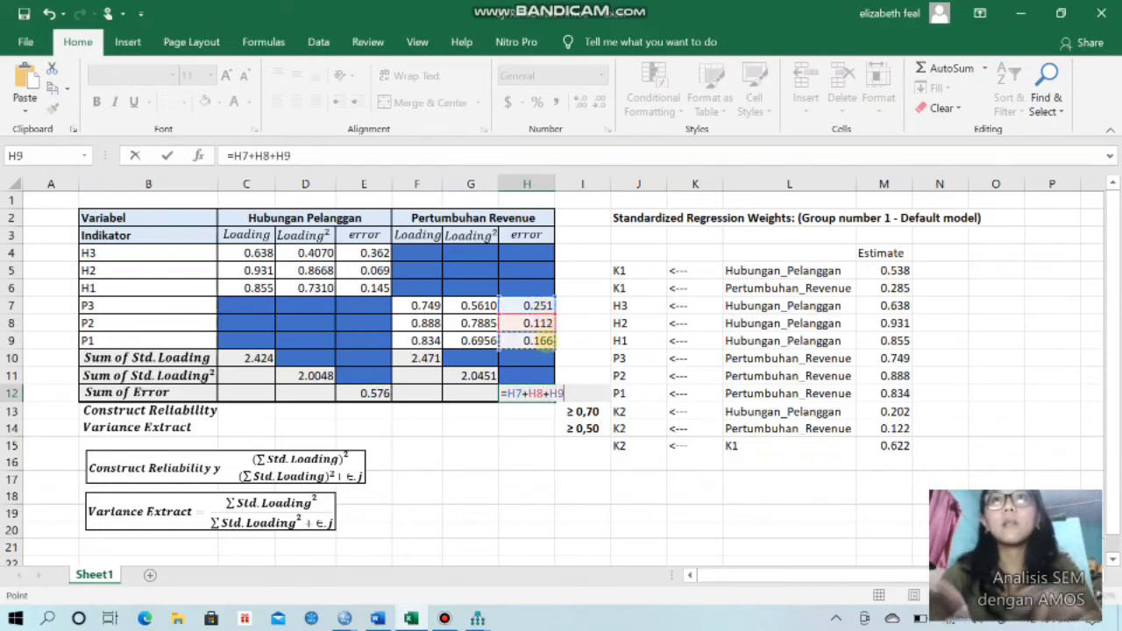
key(Return)
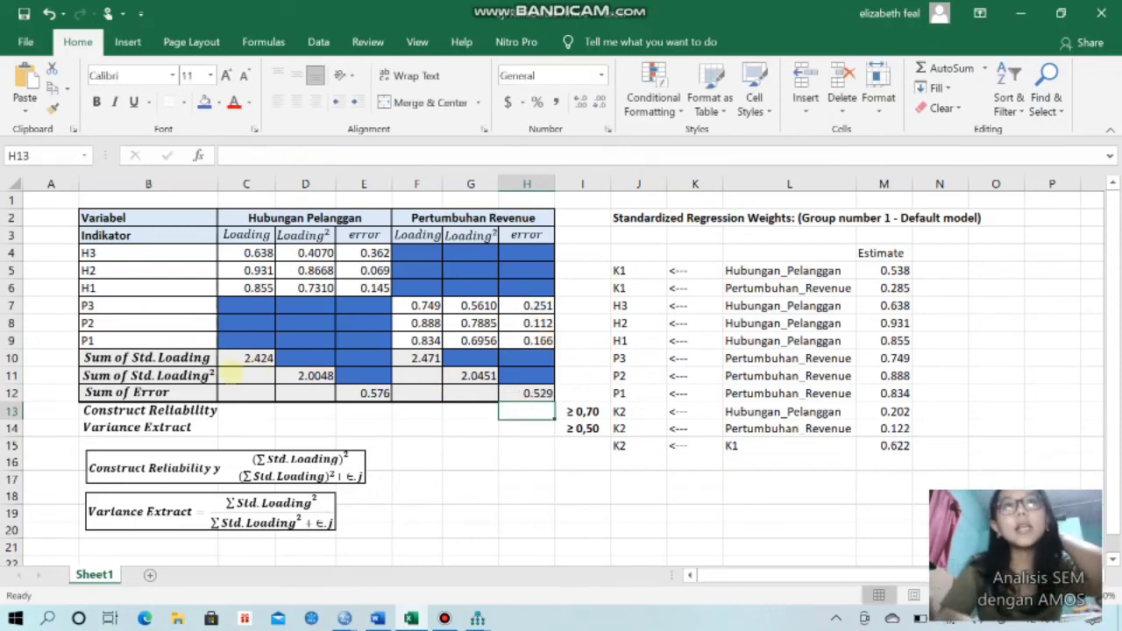
- Enter the formula =C10^2/C10^2 in C13 as the Construct Reliability for Hubungan Pelanggan
click(248, 356)
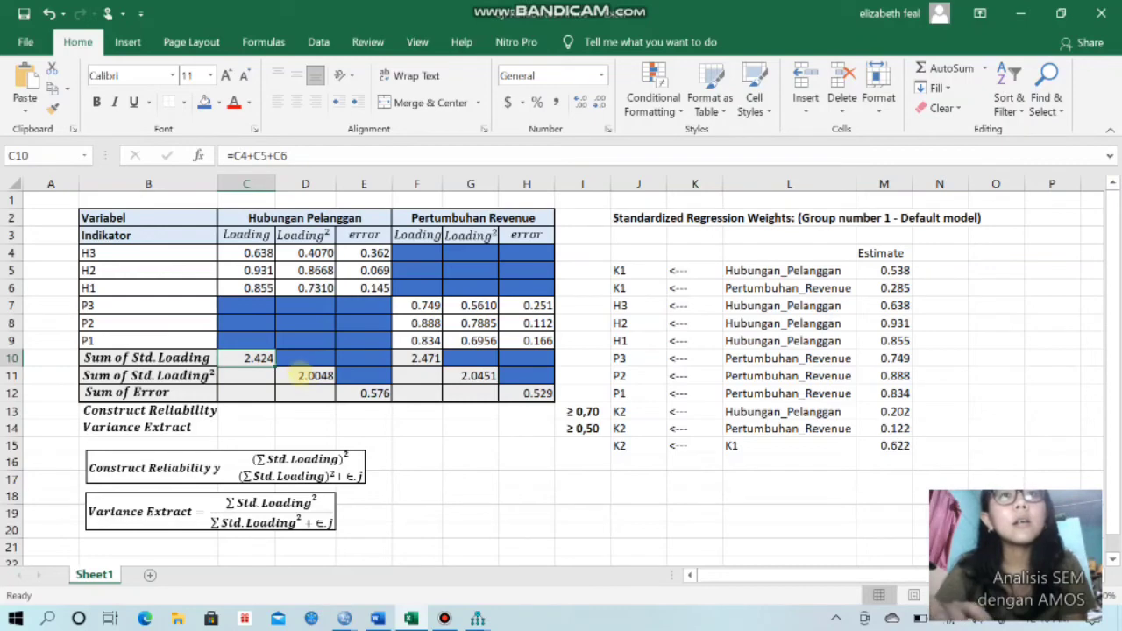
click(304, 375)
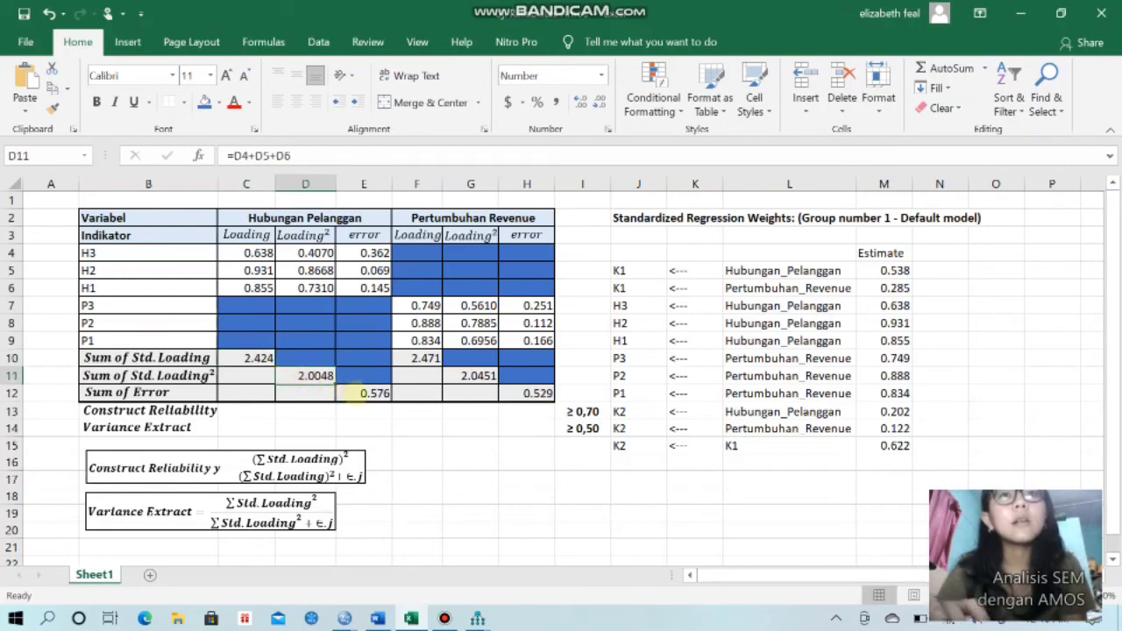
click(355, 393)
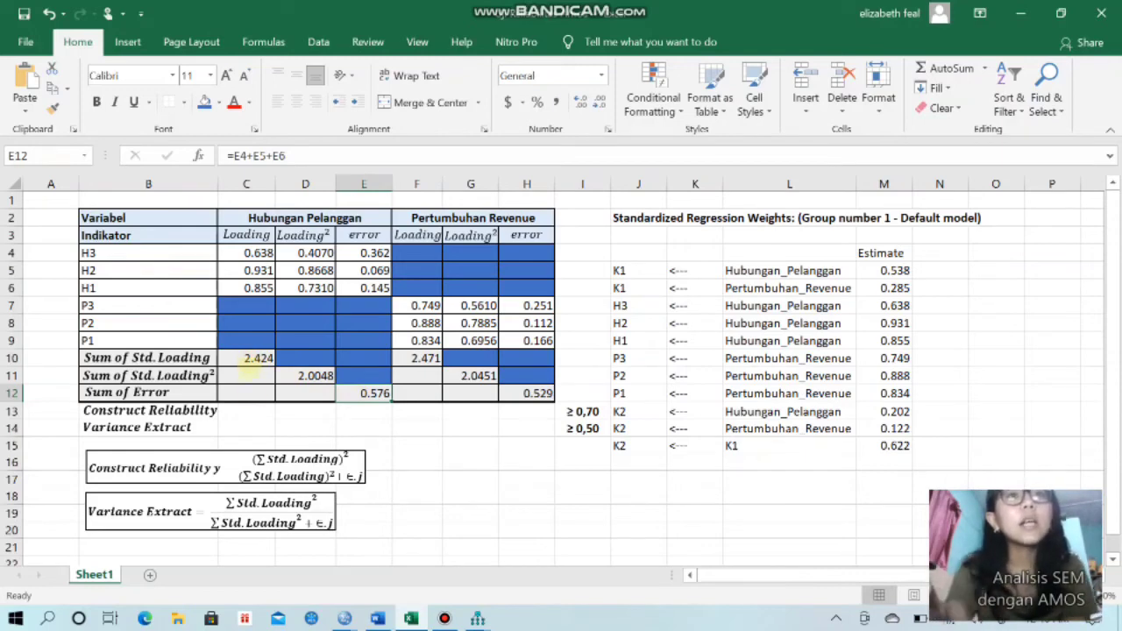
click(242, 409)
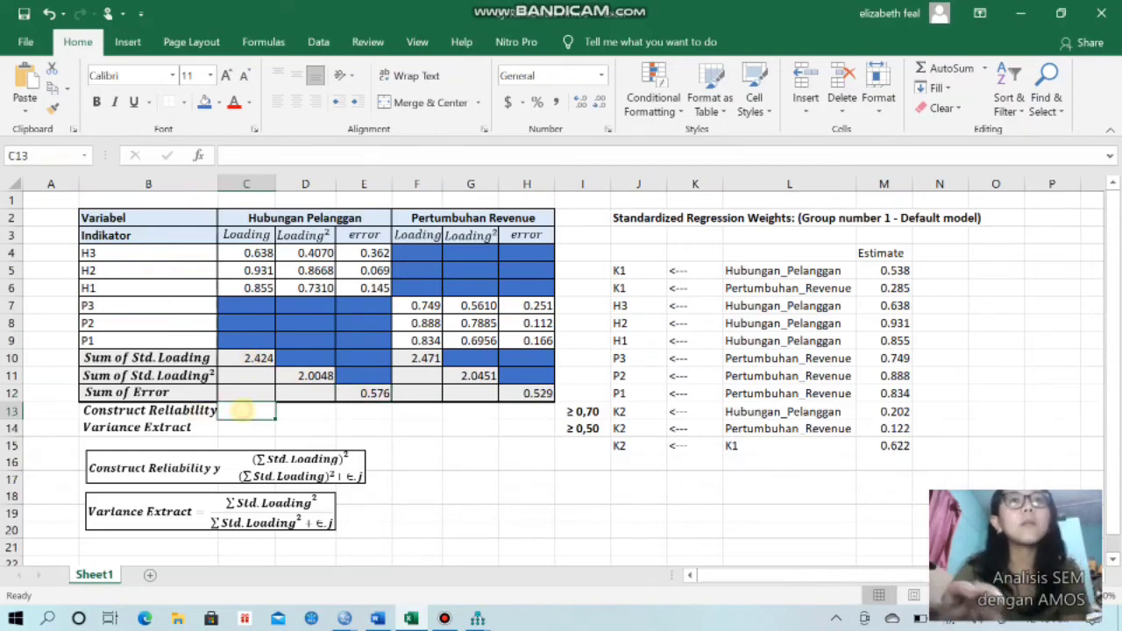
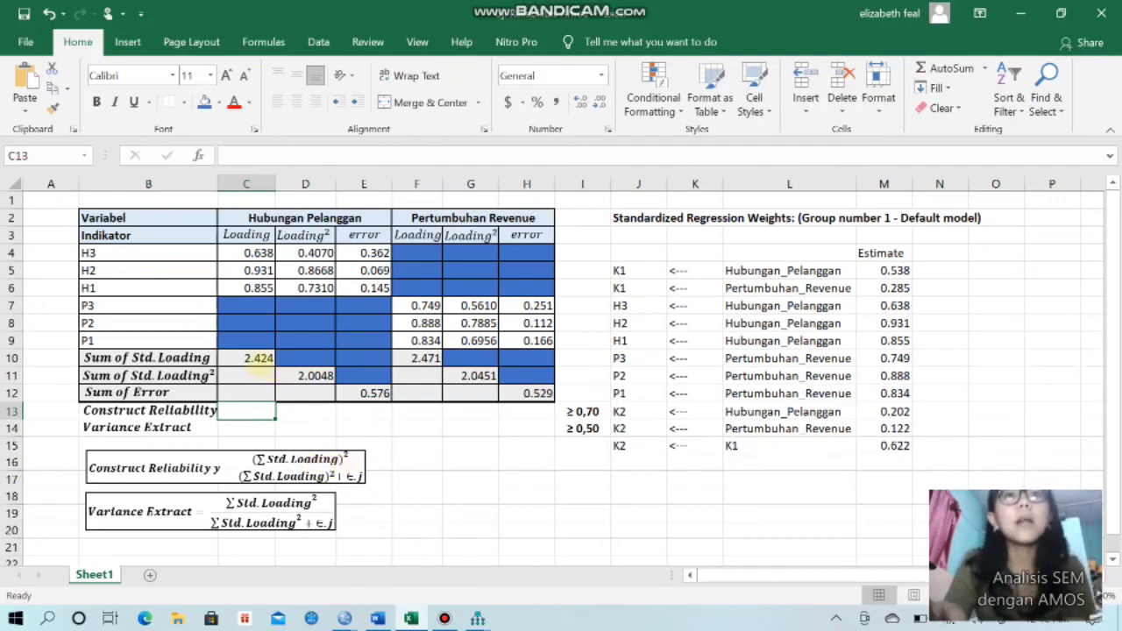
text(=)
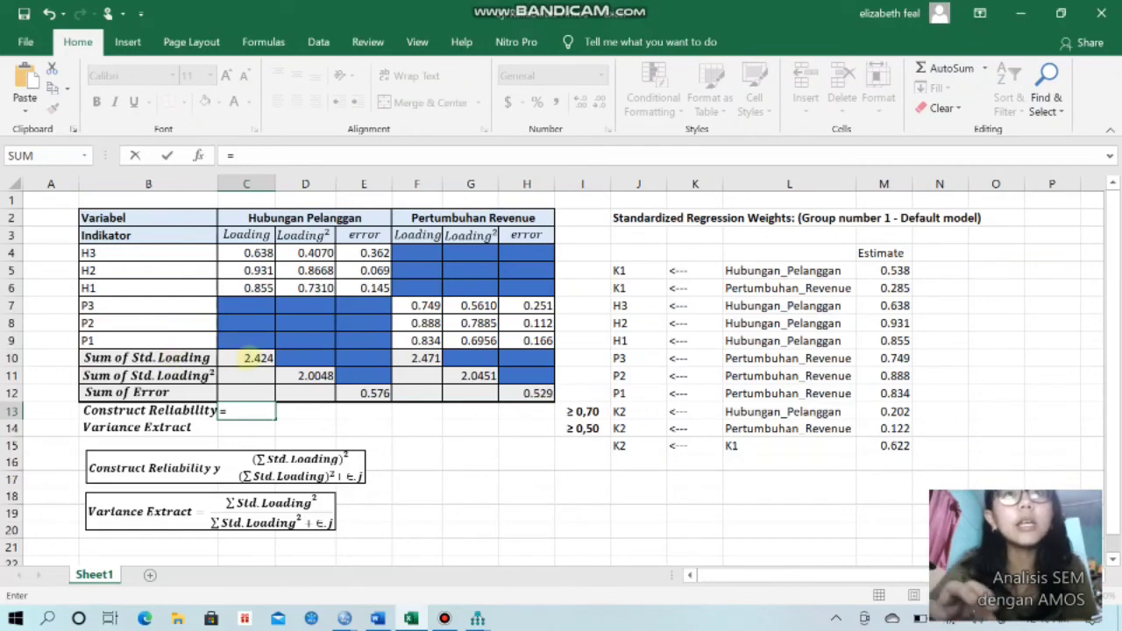
click(249, 358)
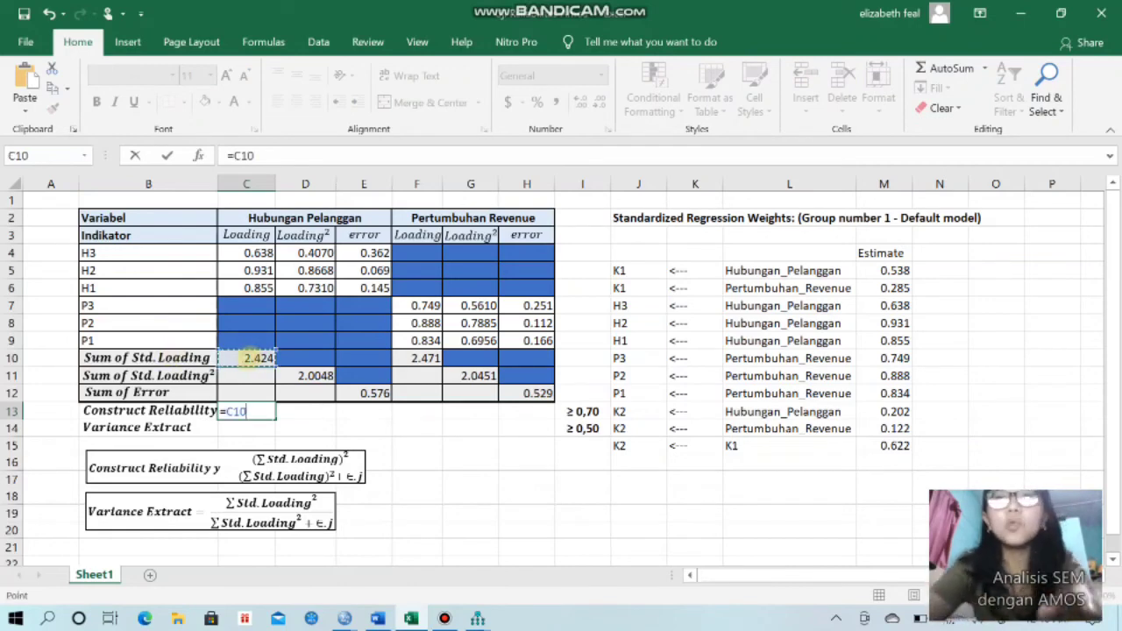
text(^2)
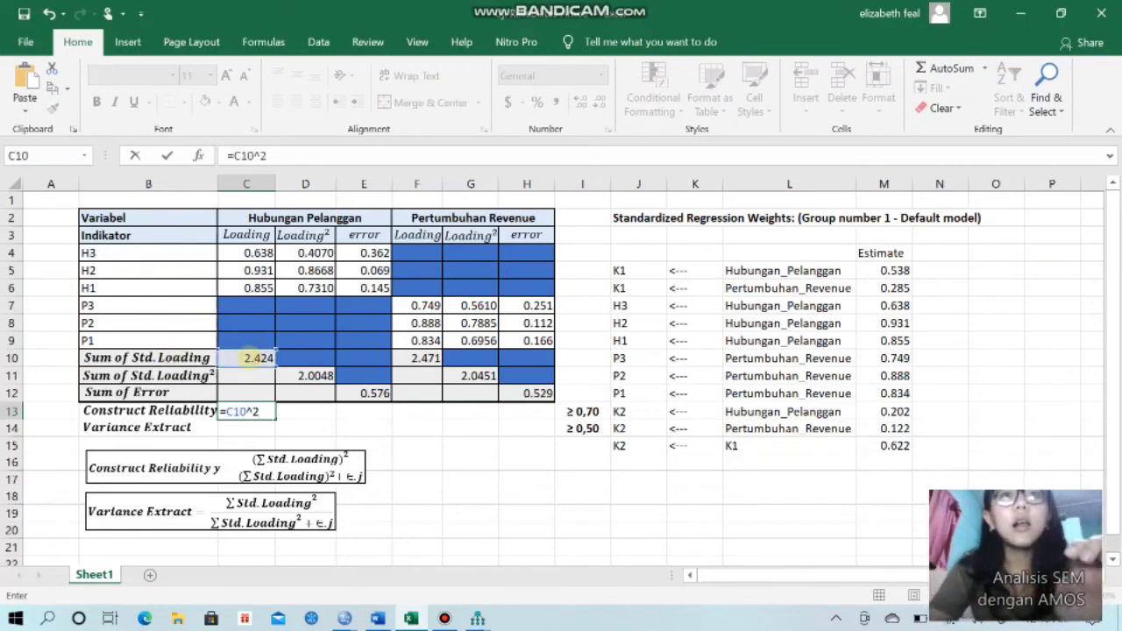
text(/)
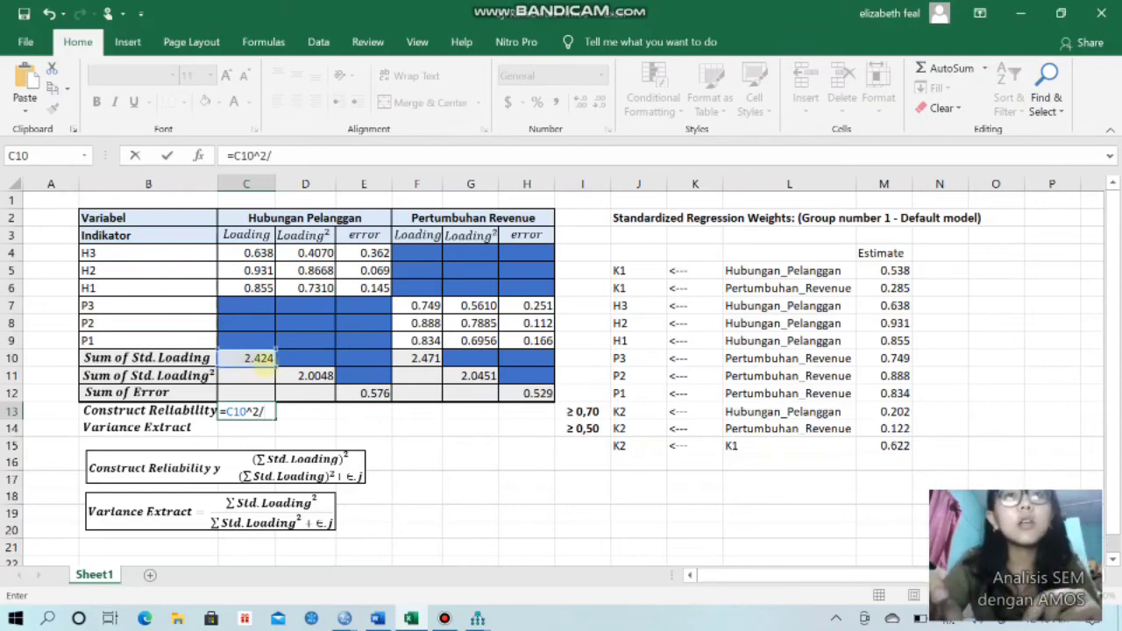
click(259, 359)
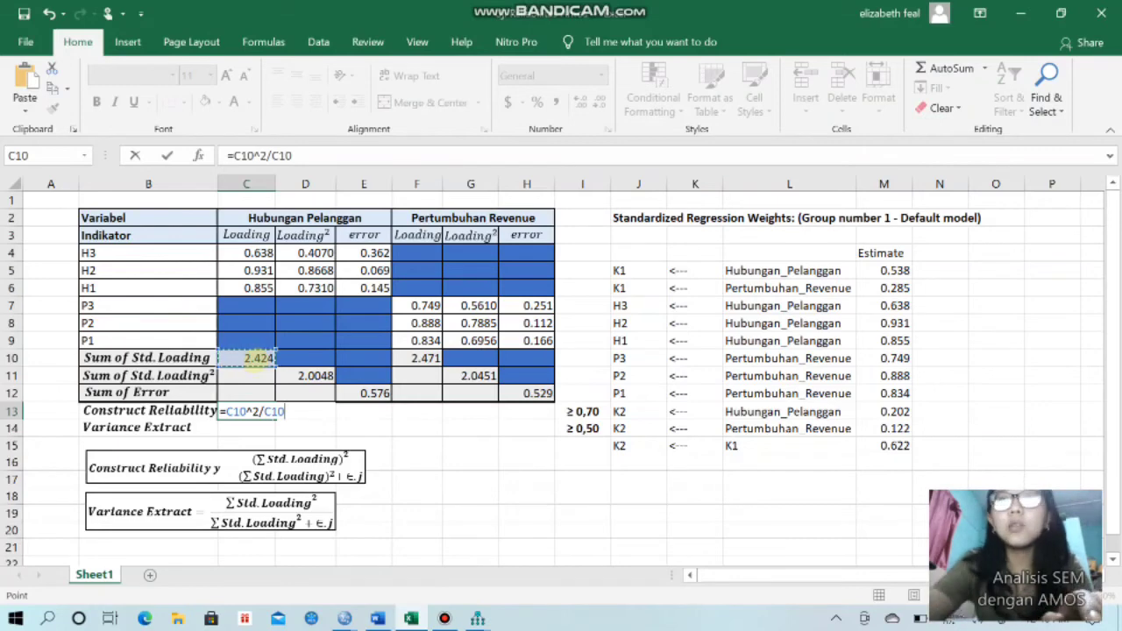
text(^2)
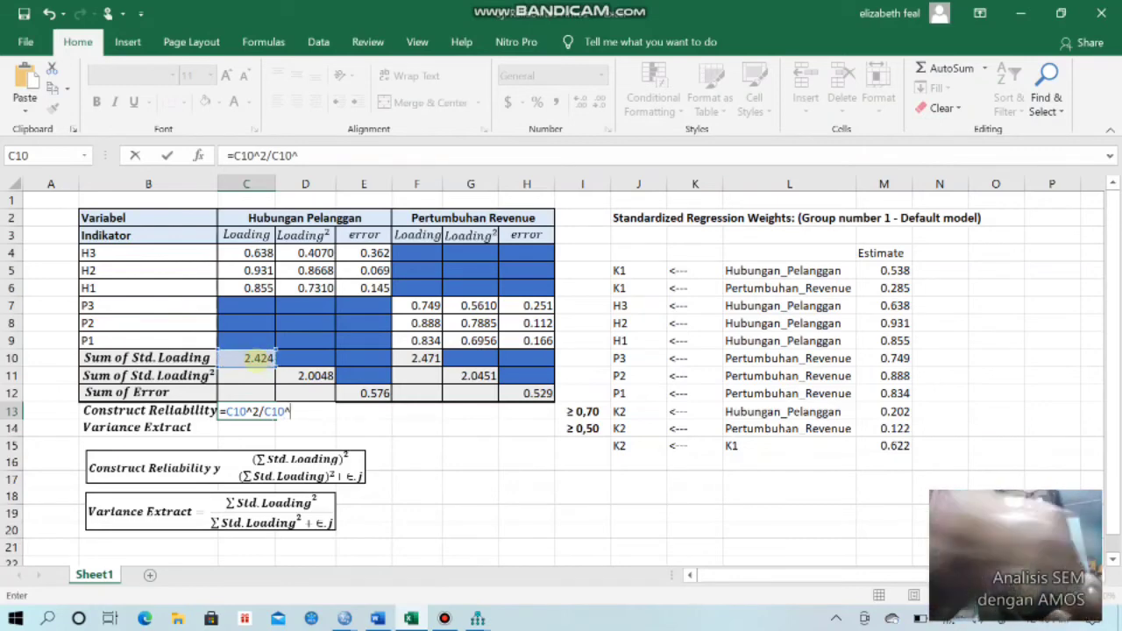
key(Left)
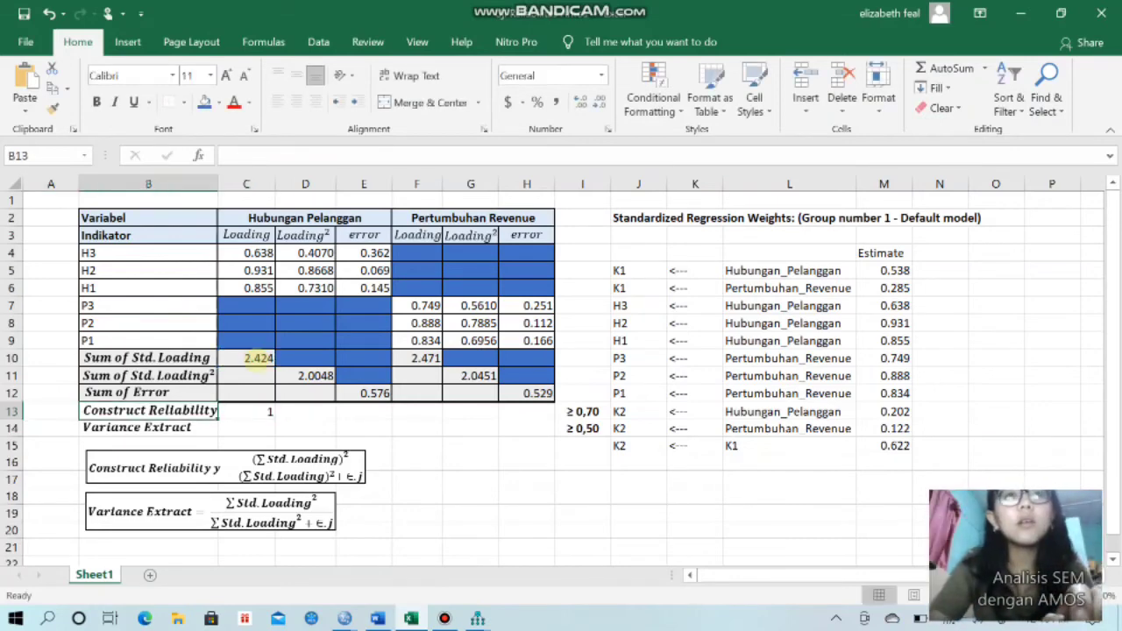
- Extend the Construct Reliability formula in C13 to =C10^2/(C10^2)+E12
click(262, 411)
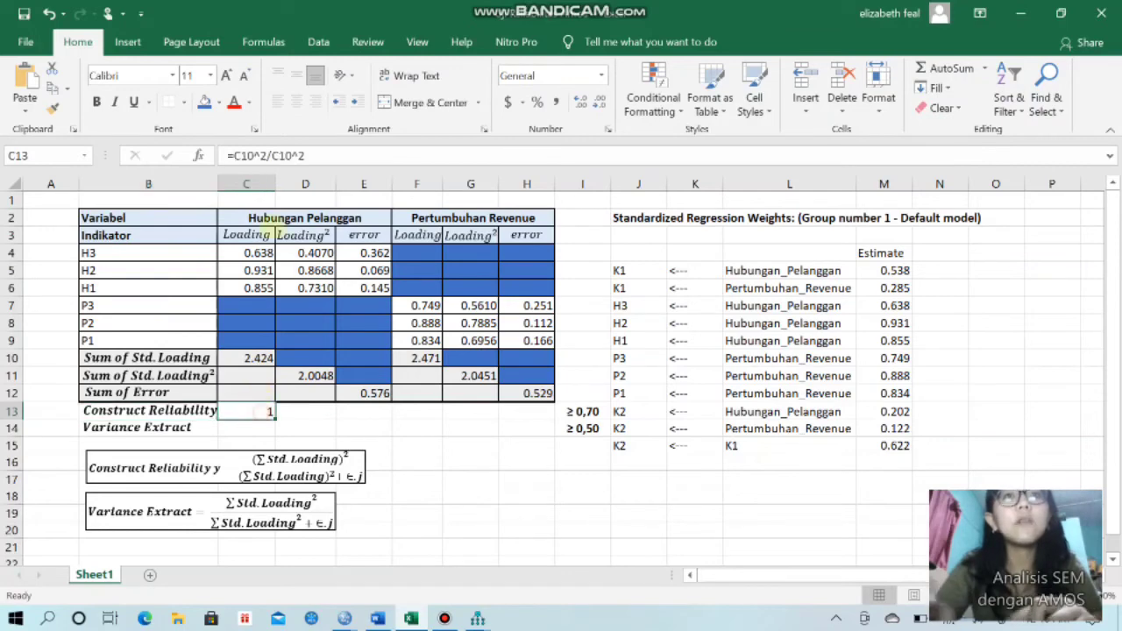
click(272, 155)
text(()
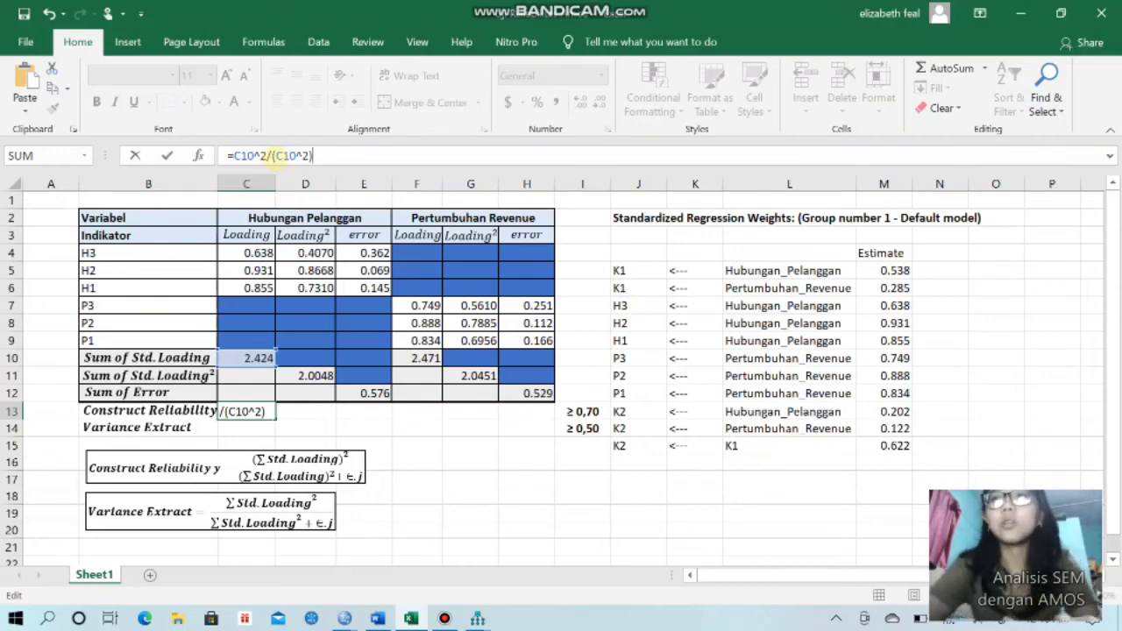
text(+)
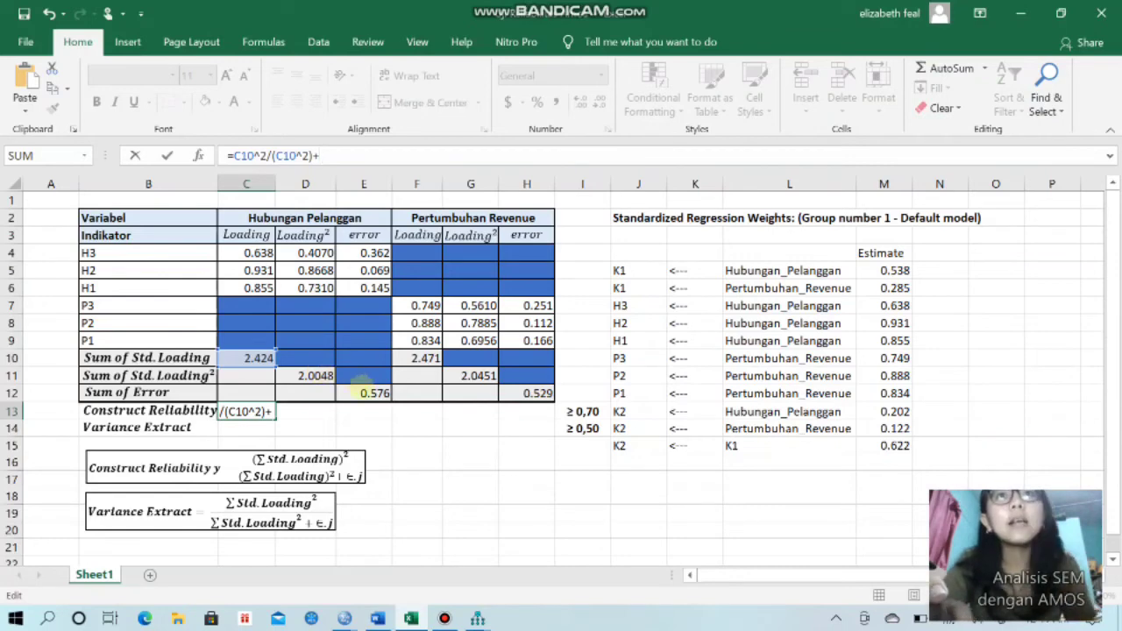
click(369, 397)
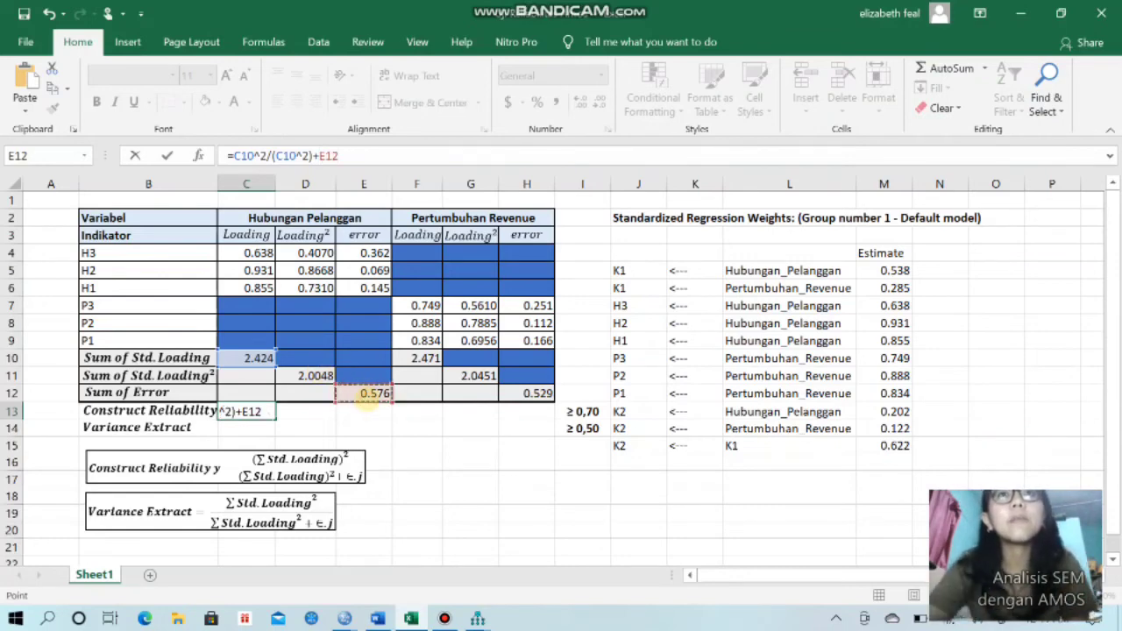
key(Return)
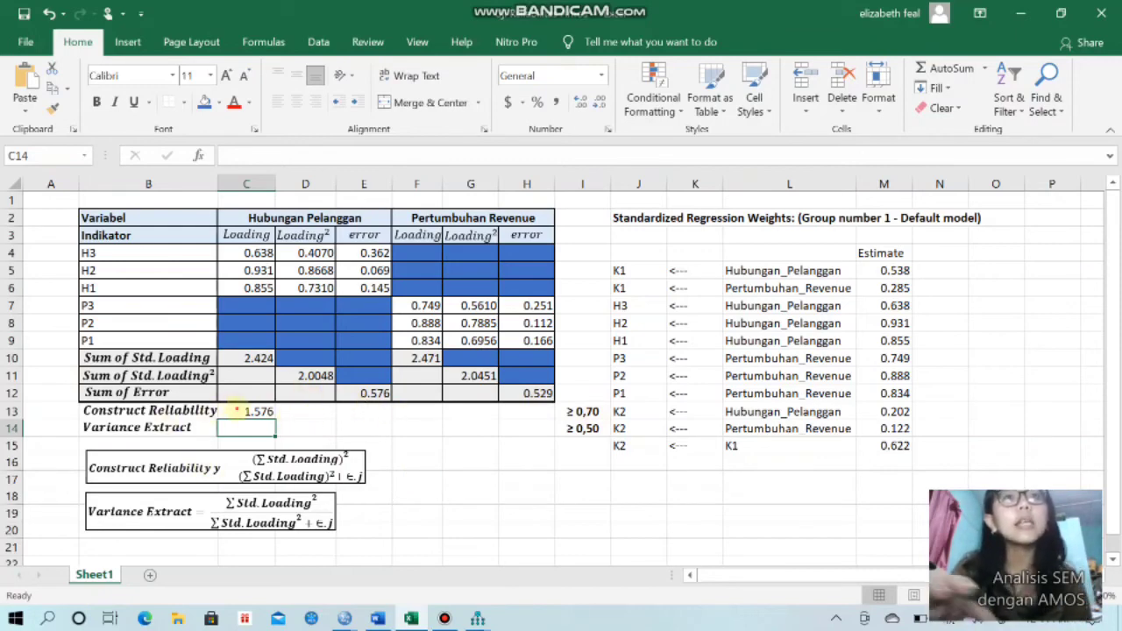
- Enter the formula =D11/D11+E12 in C14 as the Variance Extract for Hubungan Pelanggan
click(236, 410)
click(245, 425)
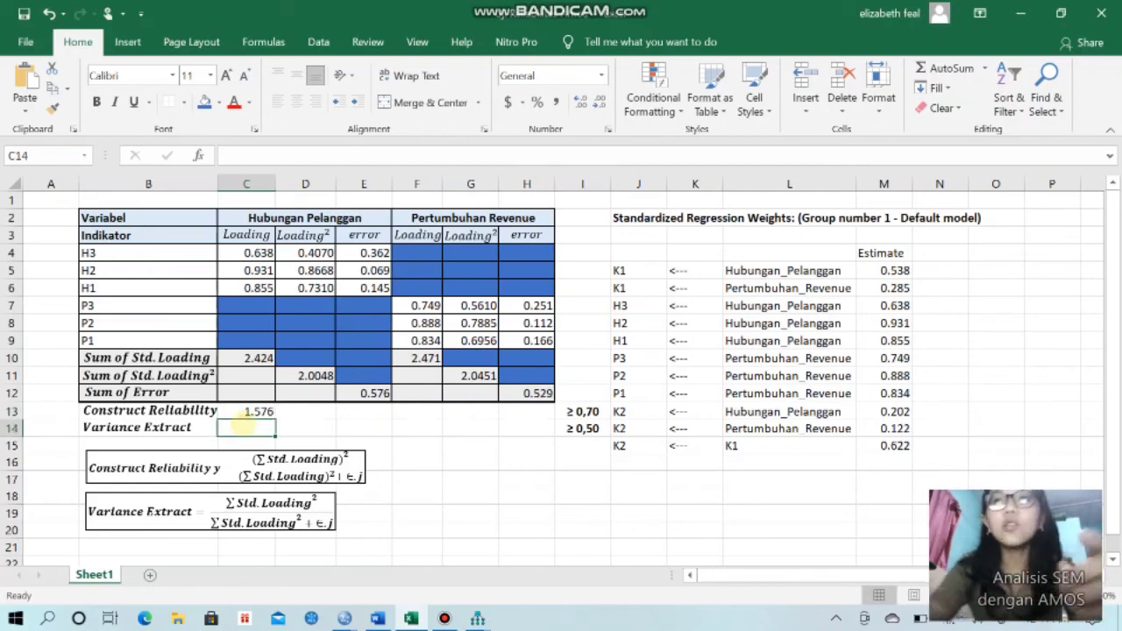
text(=)
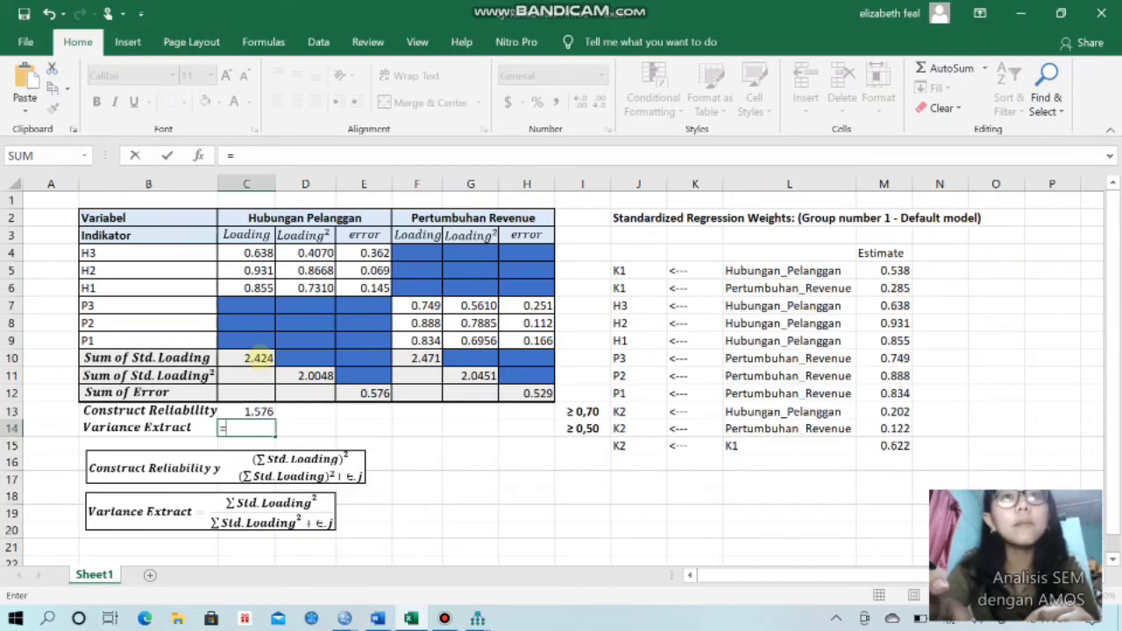
click(306, 376)
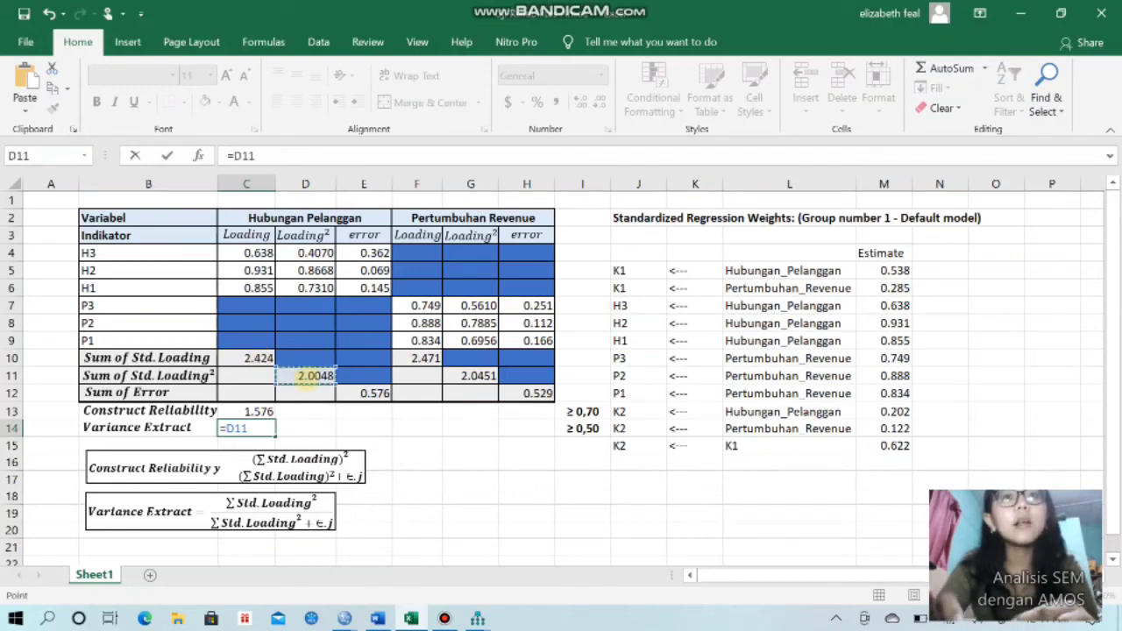
text(/)
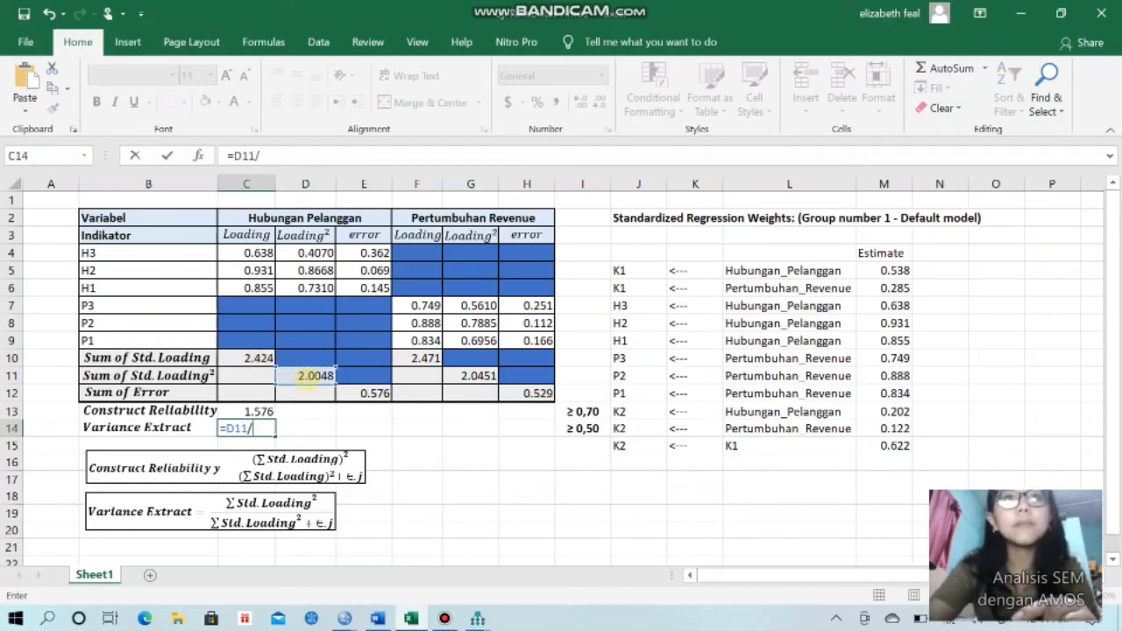
click(316, 377)
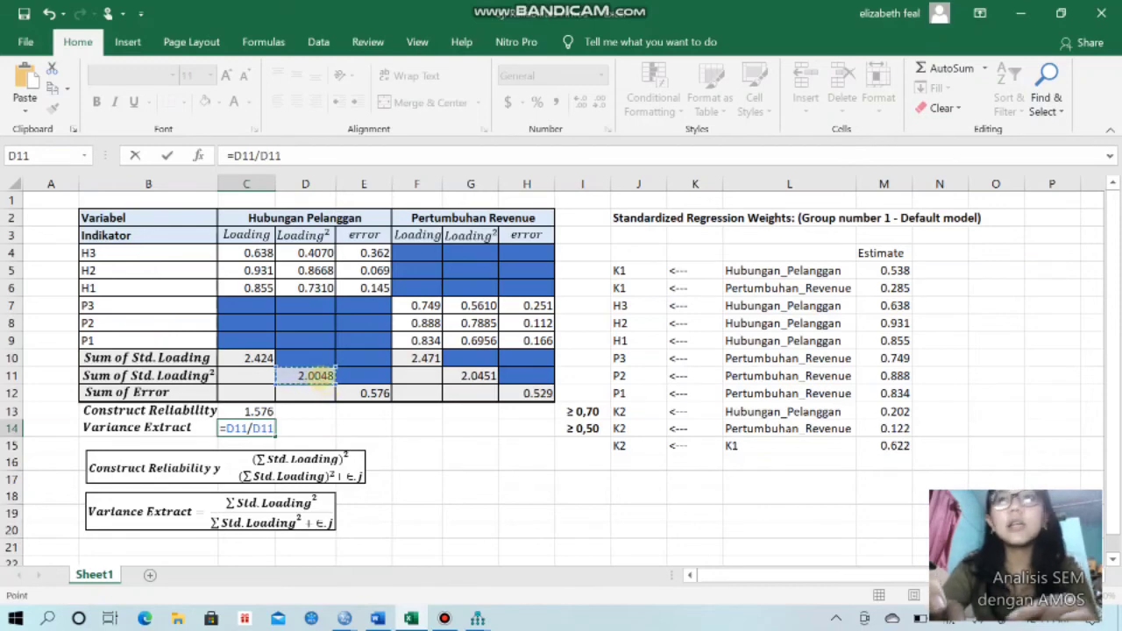
text(+)
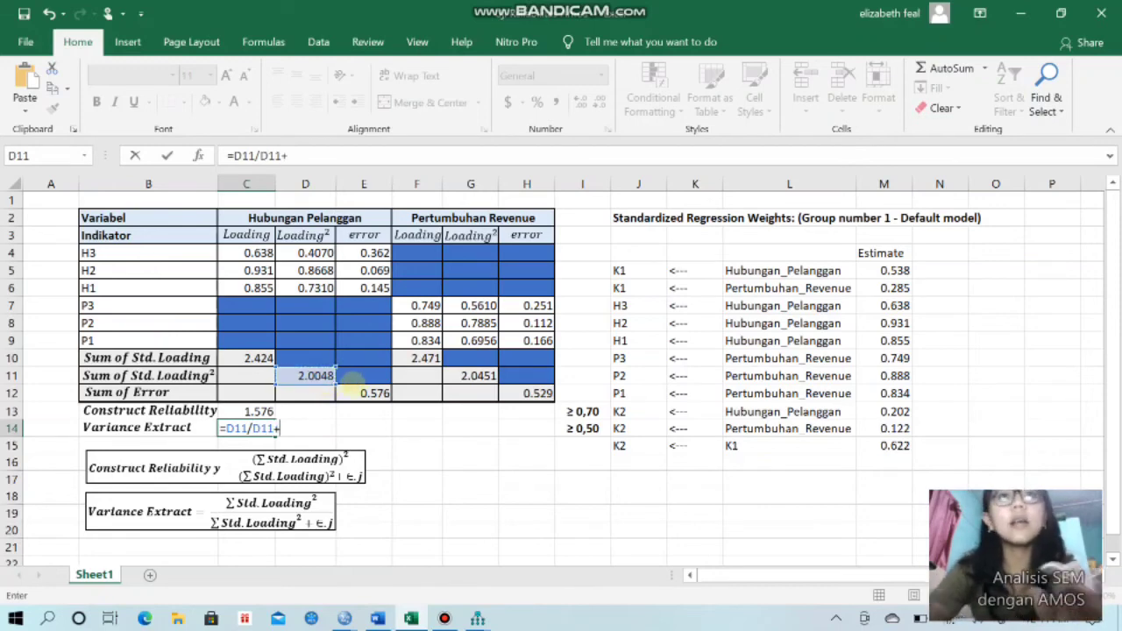
click(363, 394)
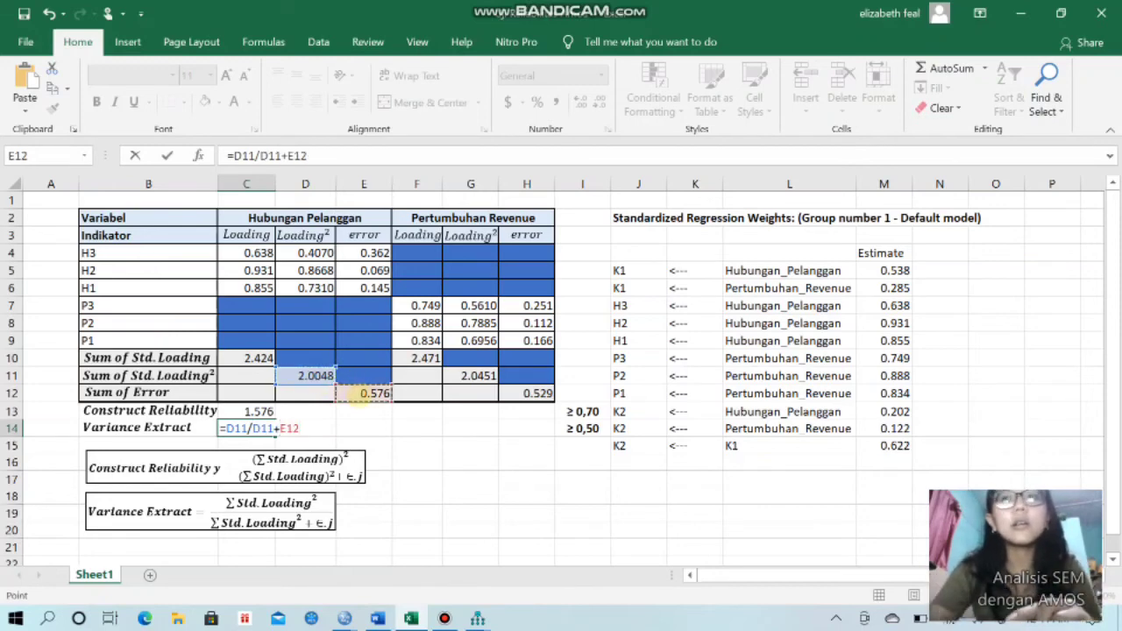
key(Return)
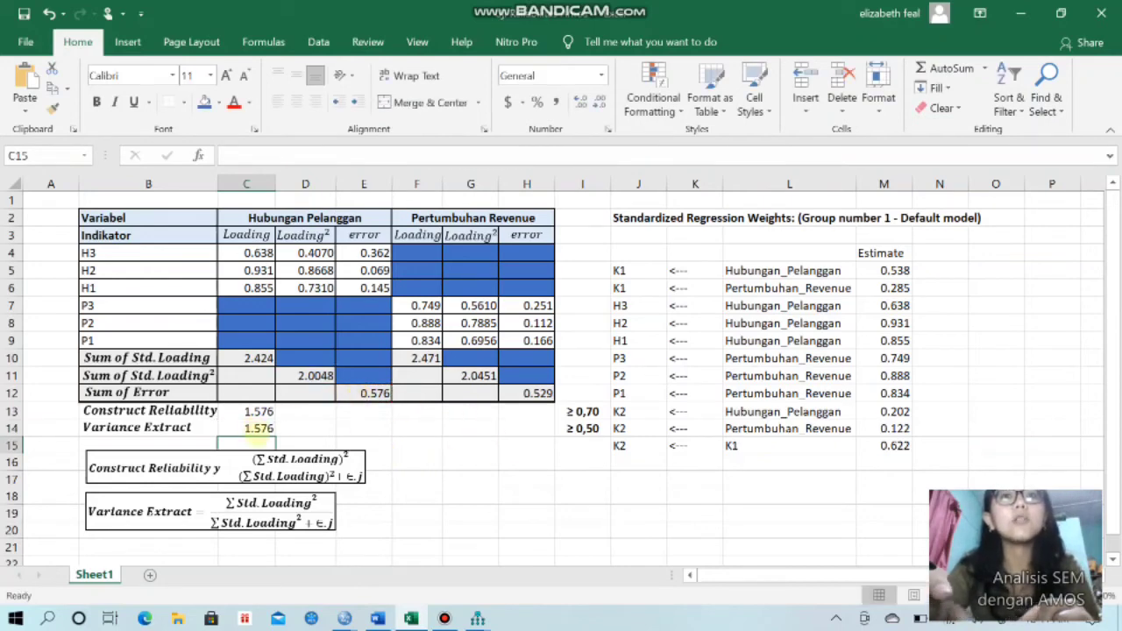
click(259, 428)
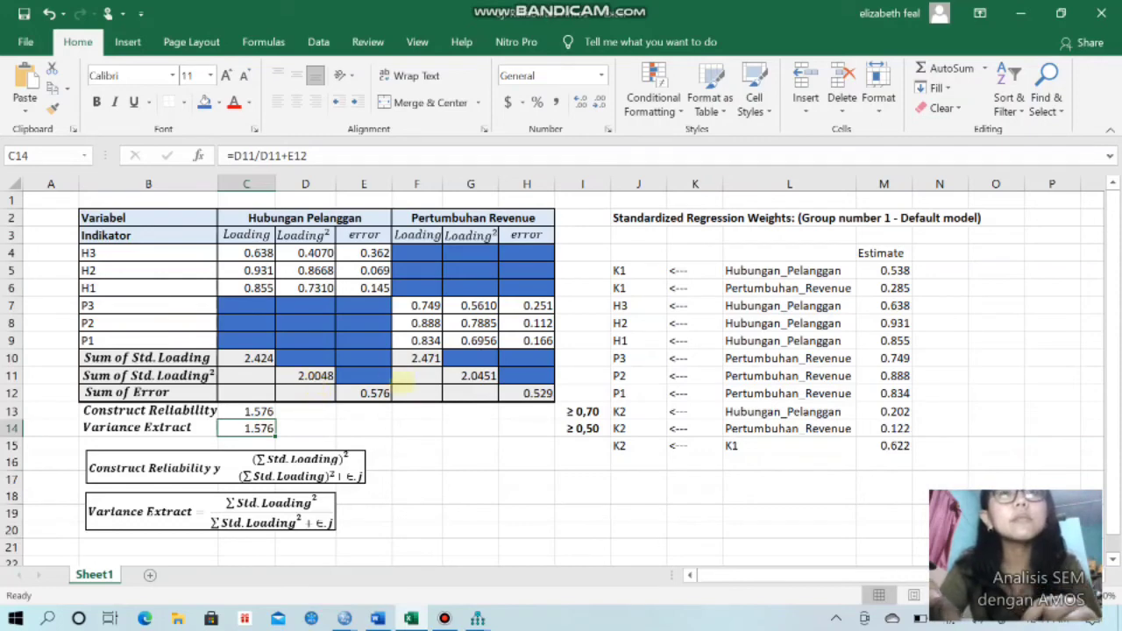
- Copy the Construct Reliability formula from C13 to F13 and delete the label text box duplicated along with it
click(243, 411)
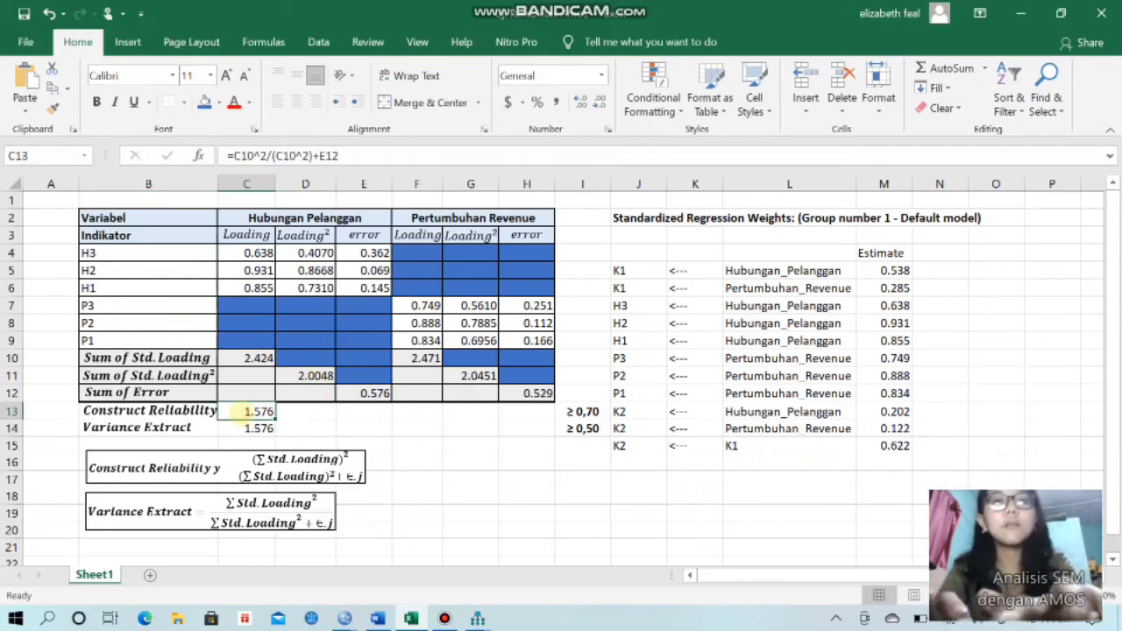
key(ctrl+c)
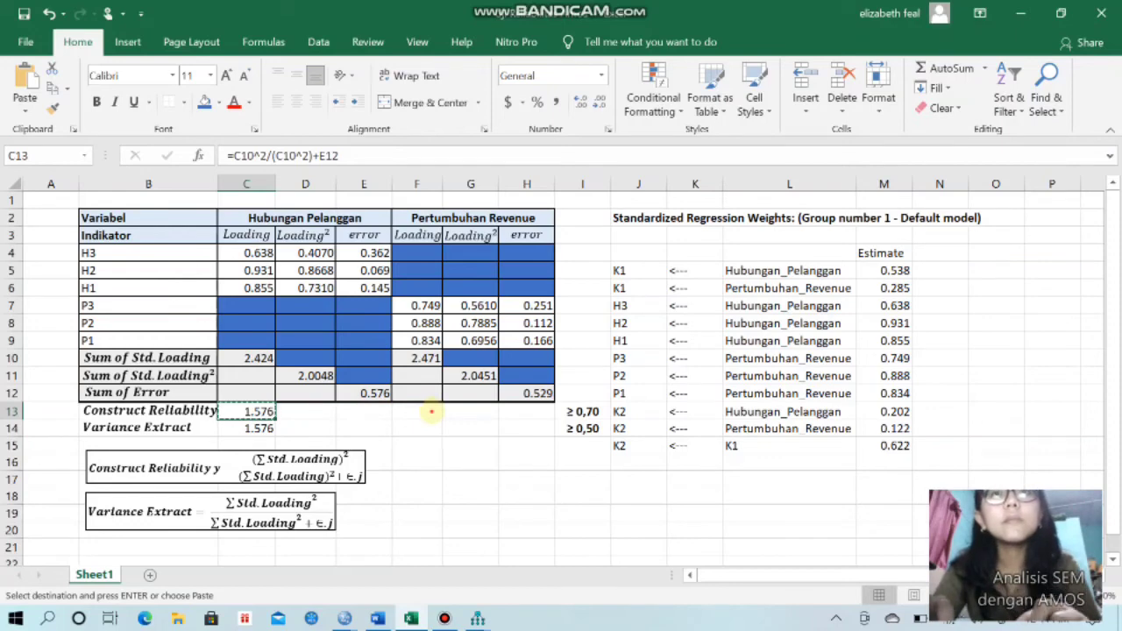
click(431, 411)
key(ctrl+v)
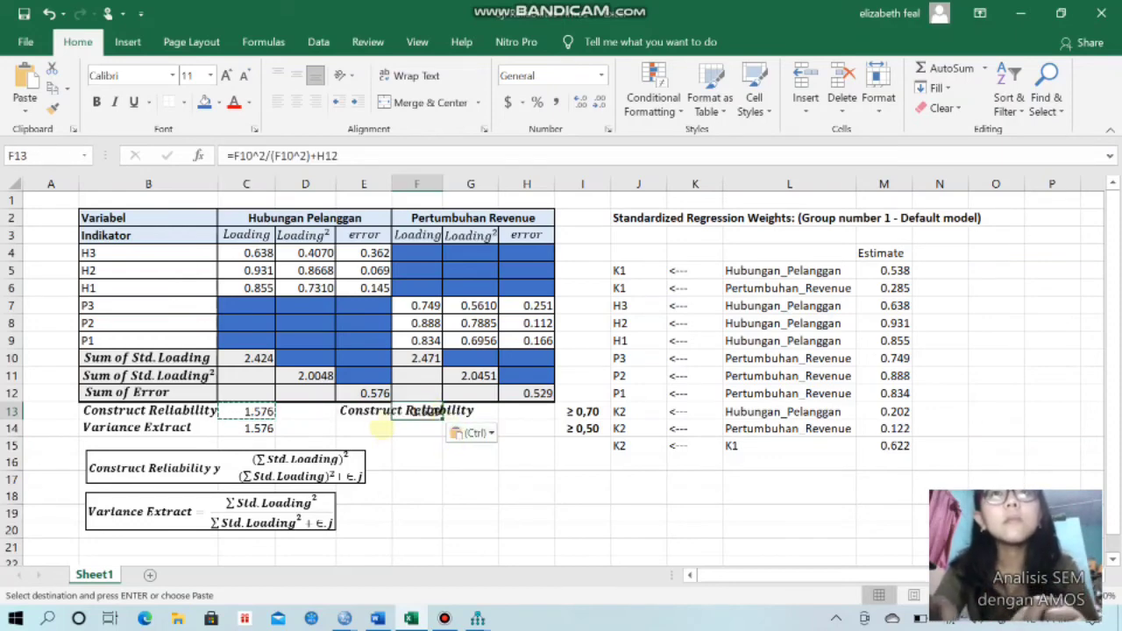
click(368, 413)
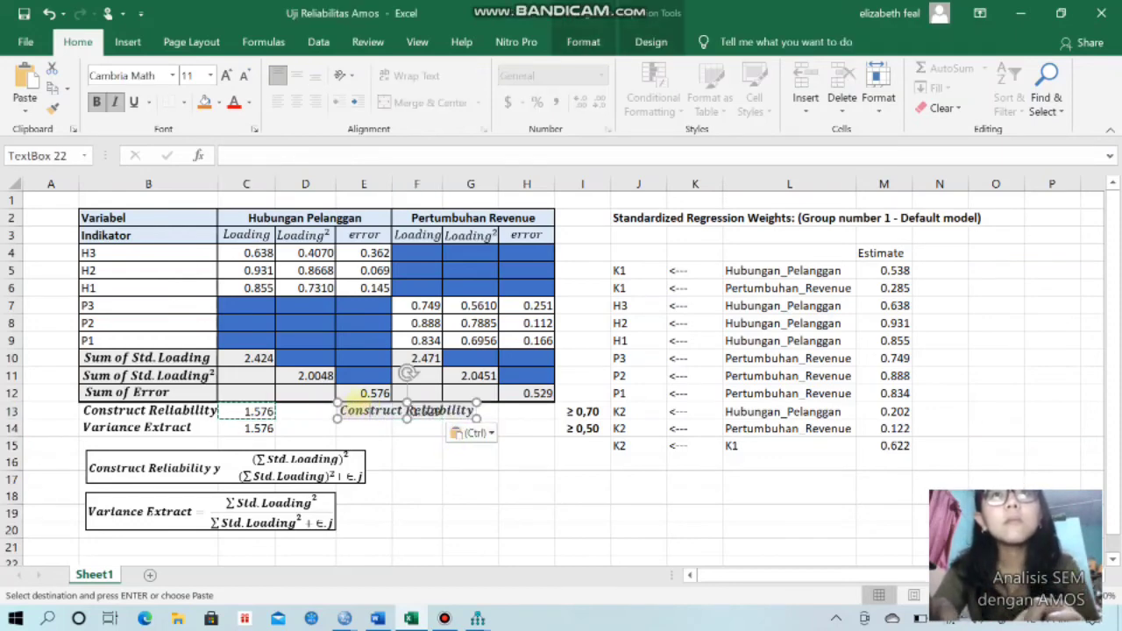
click(358, 402)
key(Delete)
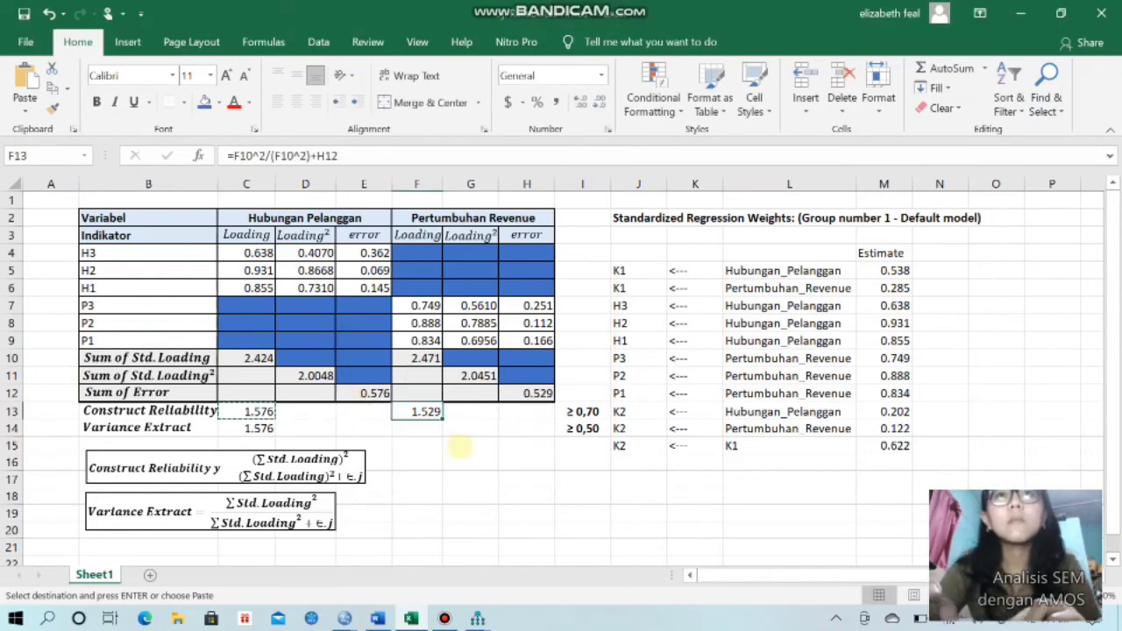
- Copy the Variance Extract formula from C14 to F14 for Pertumbuhan Revenue
click(259, 428)
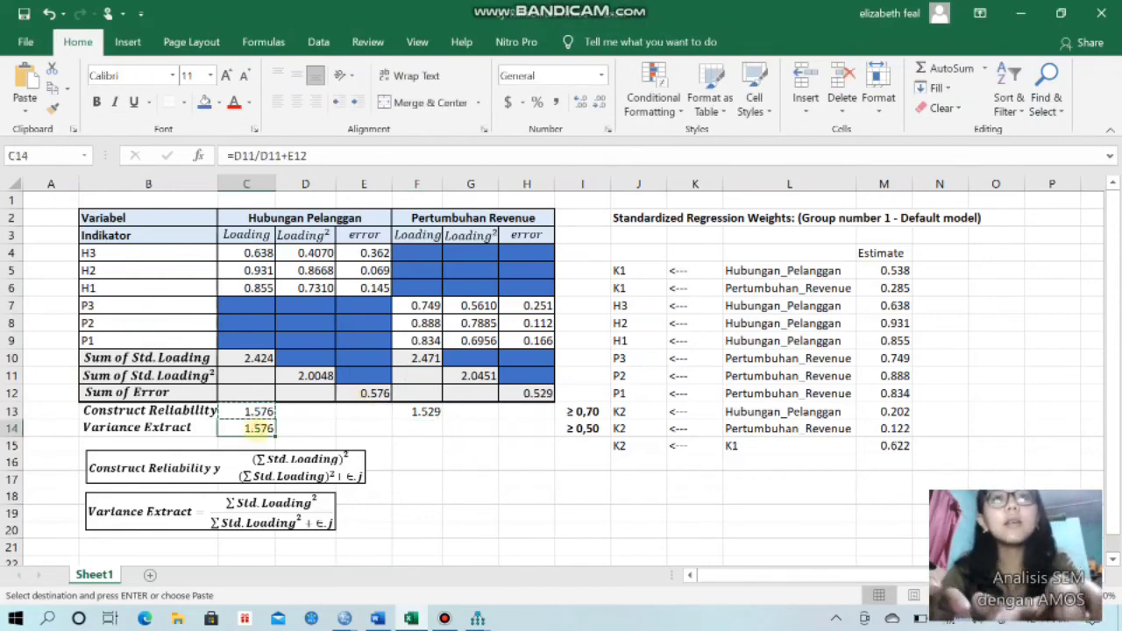
click(421, 427)
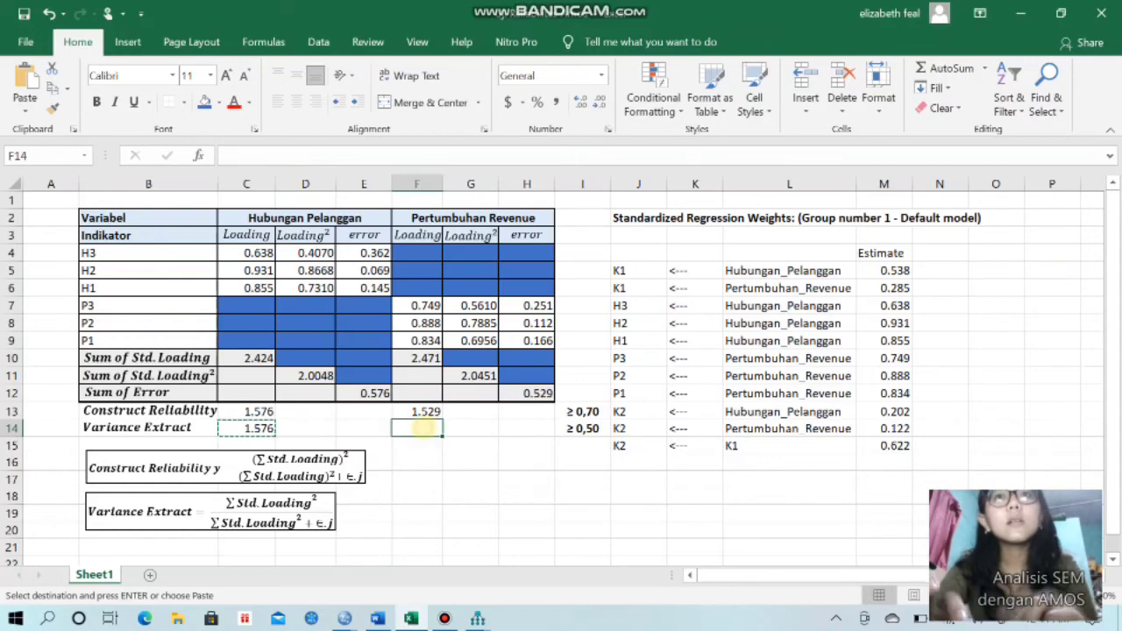
key(ctrl+v)
click(522, 427)
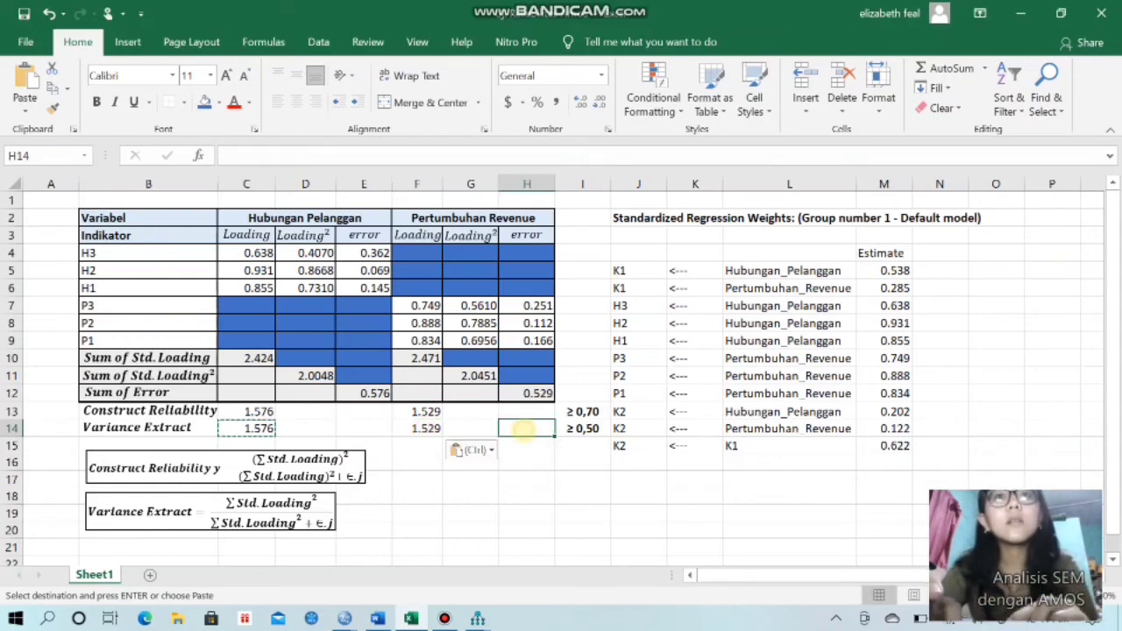
click(482, 558)
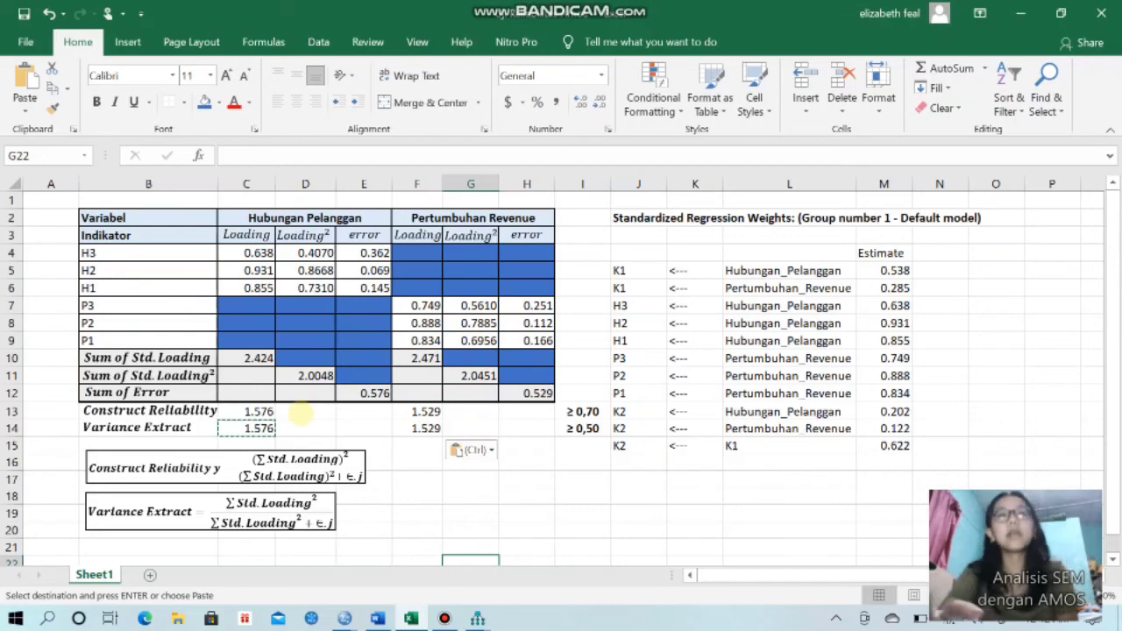
click(437, 426)
key(Return)
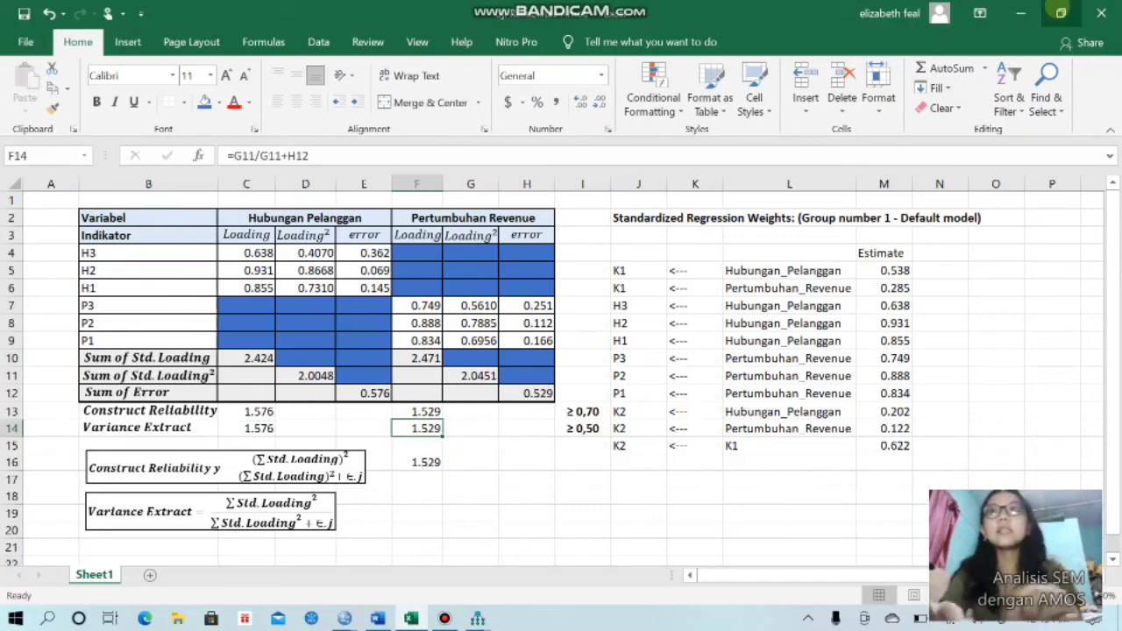
- Switch to the AMOS document in Word and copy the Goodness of Fit block, from its heading through CFI=\cfi
click(1021, 12)
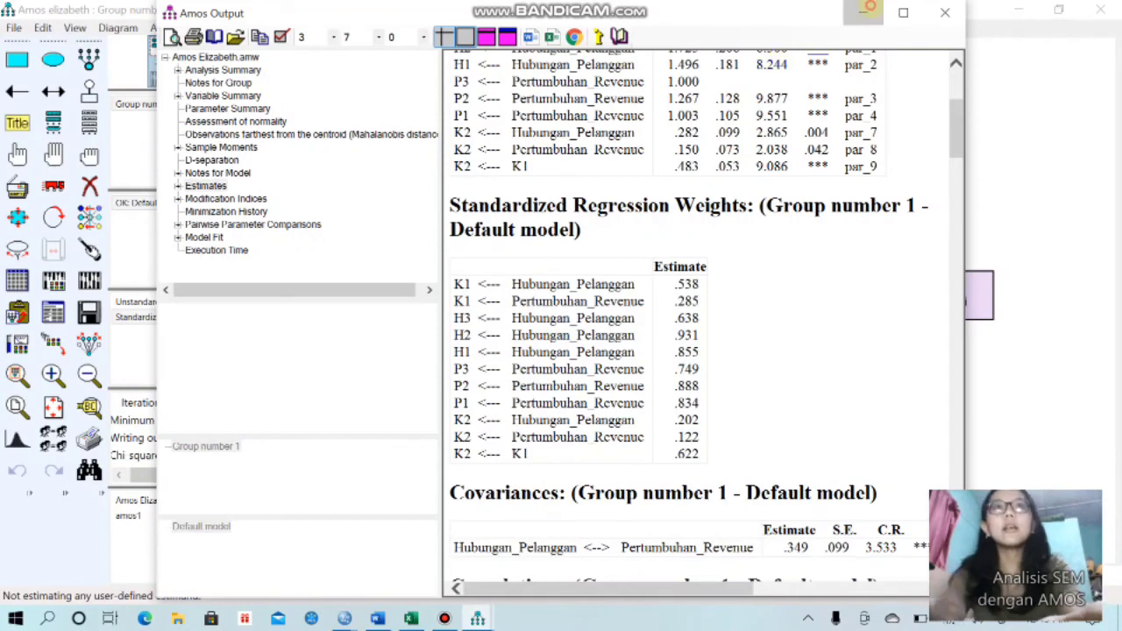
click(868, 11)
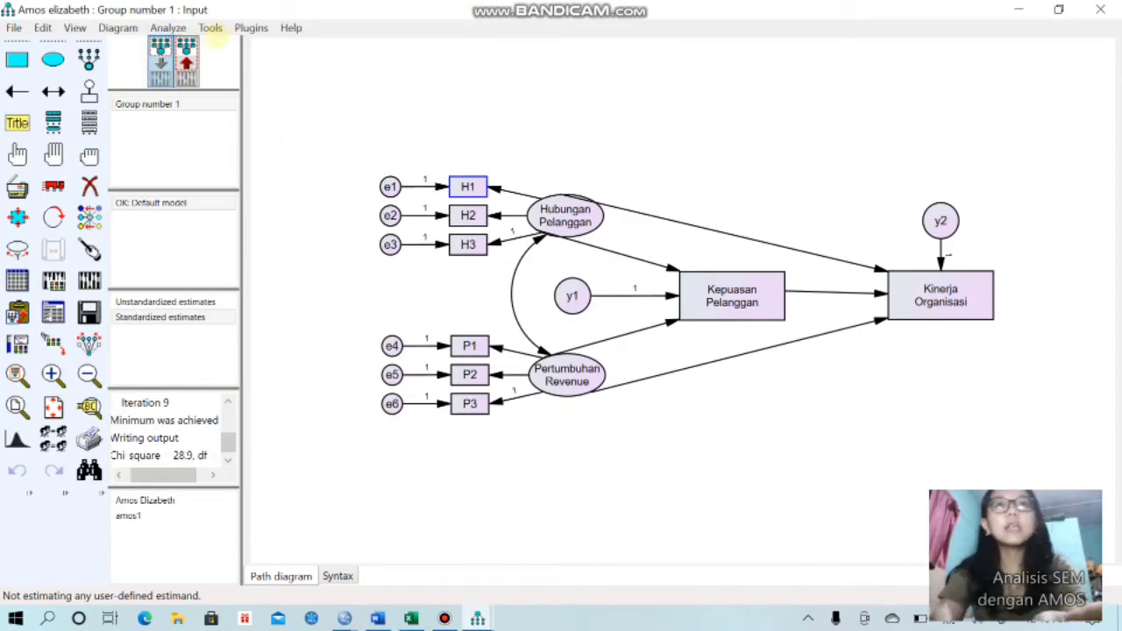
click(377, 619)
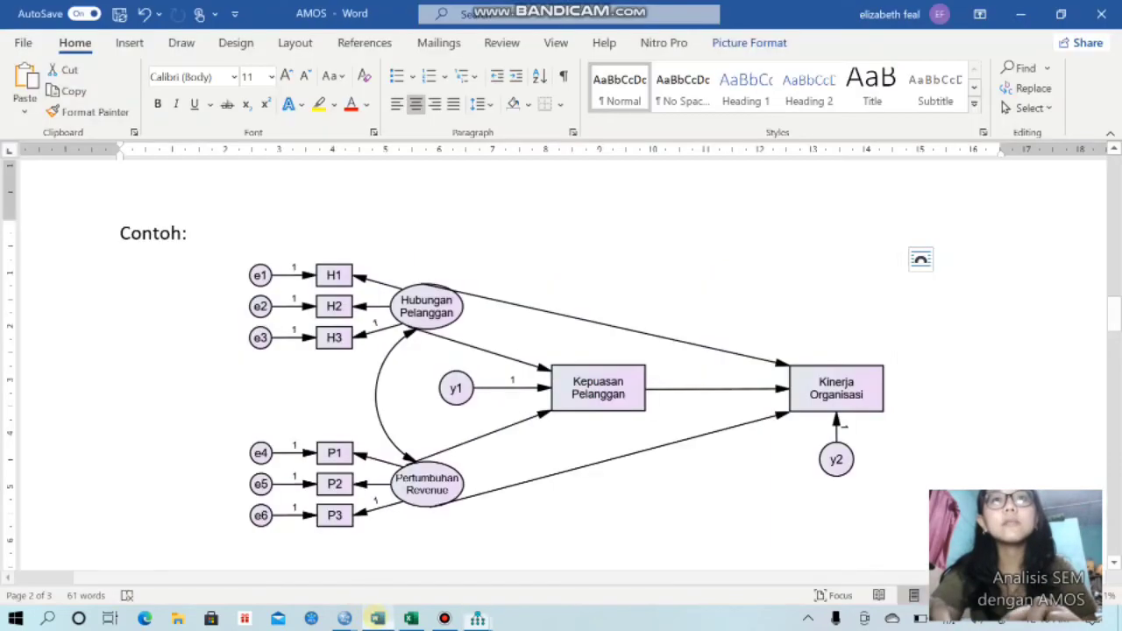
drag(1114, 314, 1063, 208)
key(alt+Tab)
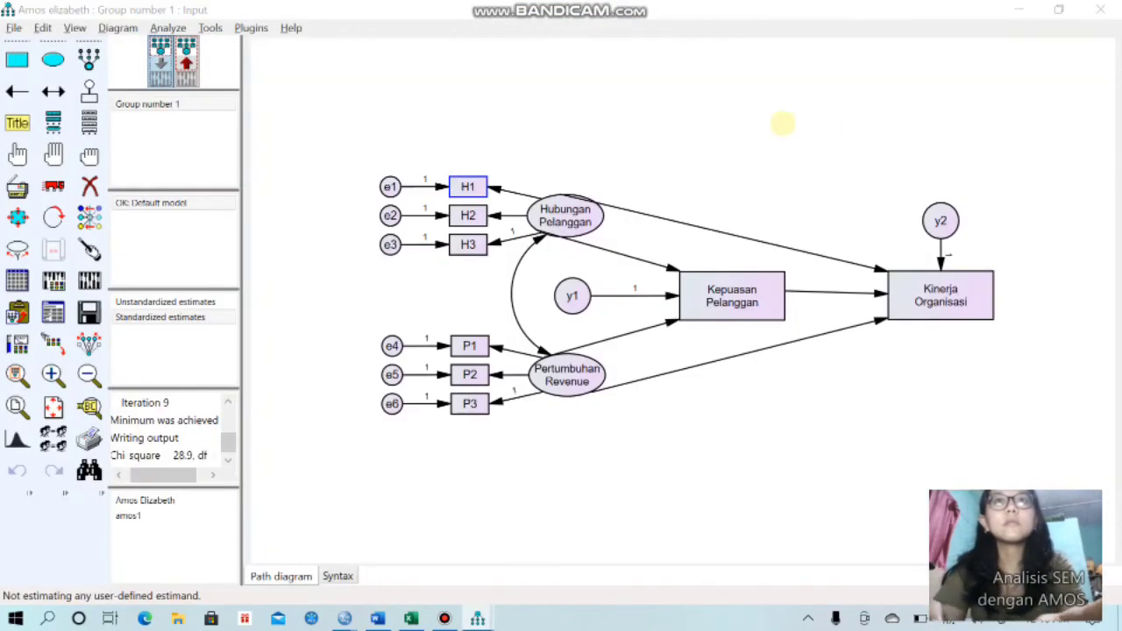
key(alt+Tab)
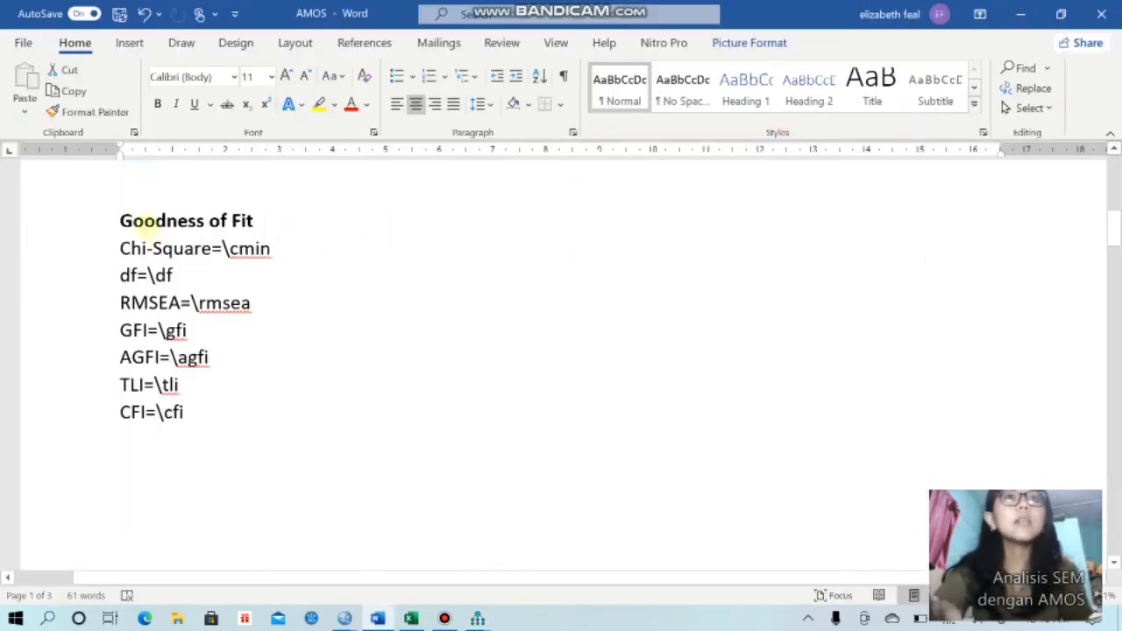
click(133, 221)
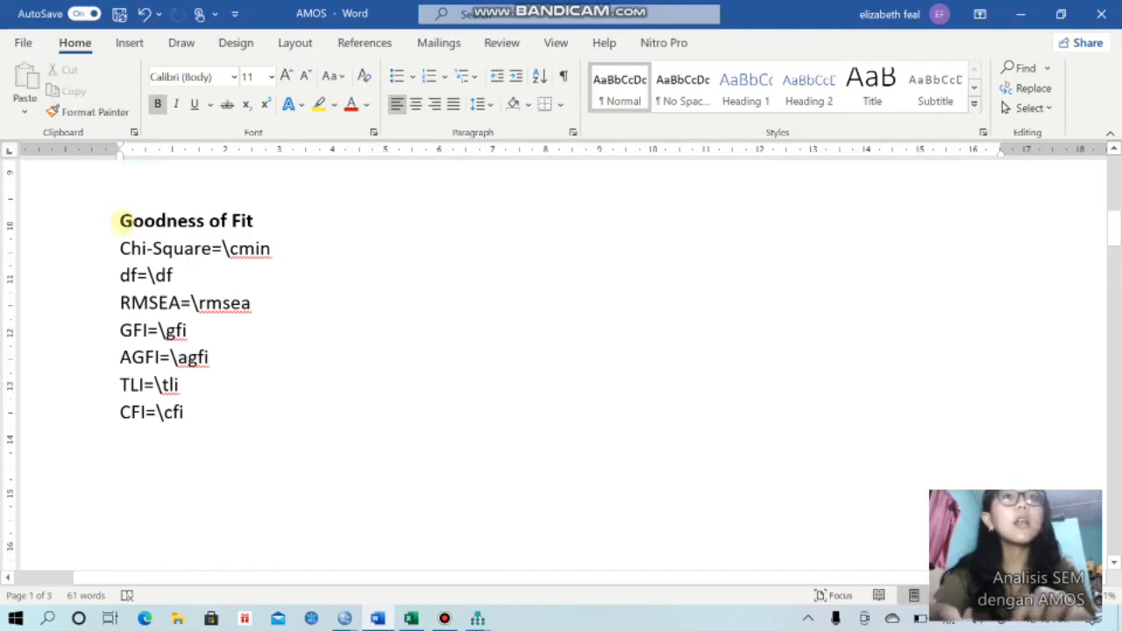
drag(121, 221, 198, 412)
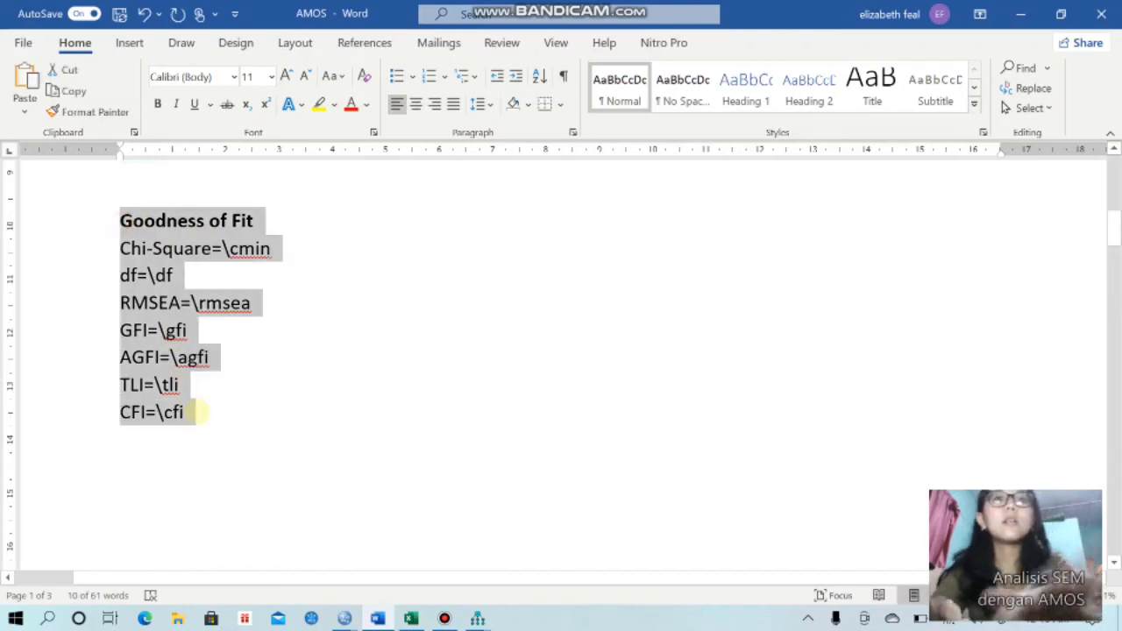
- Switch to Amos and add a figure caption below the Kepuasan Pelanggan box with the copied Goodness of Fit text, bold at font size 28
key(alt+Tab)
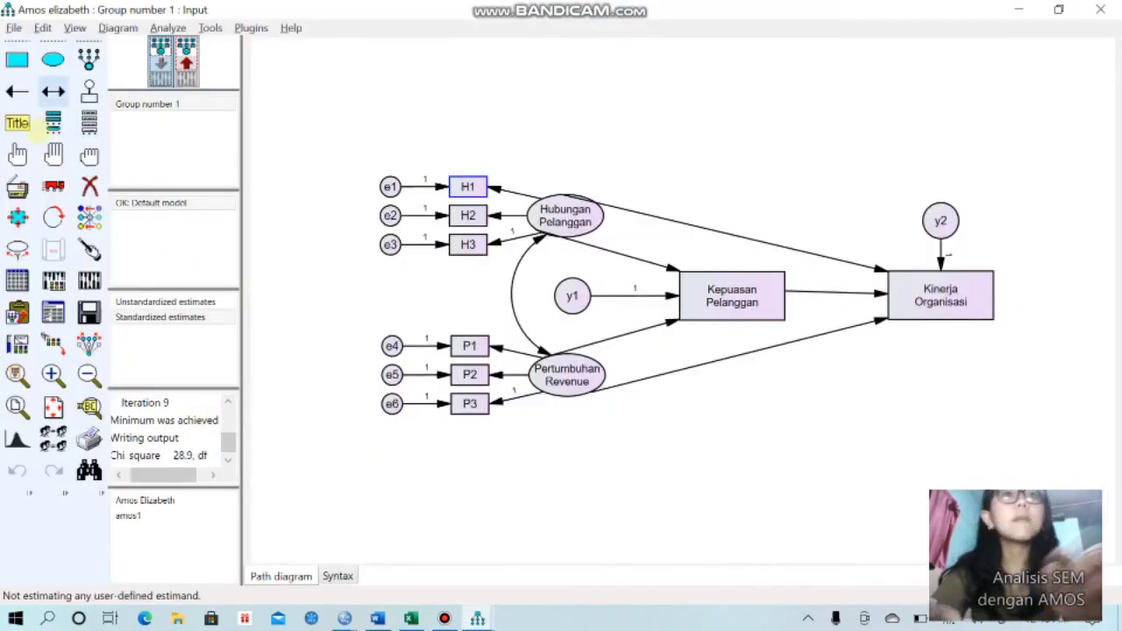
click(18, 124)
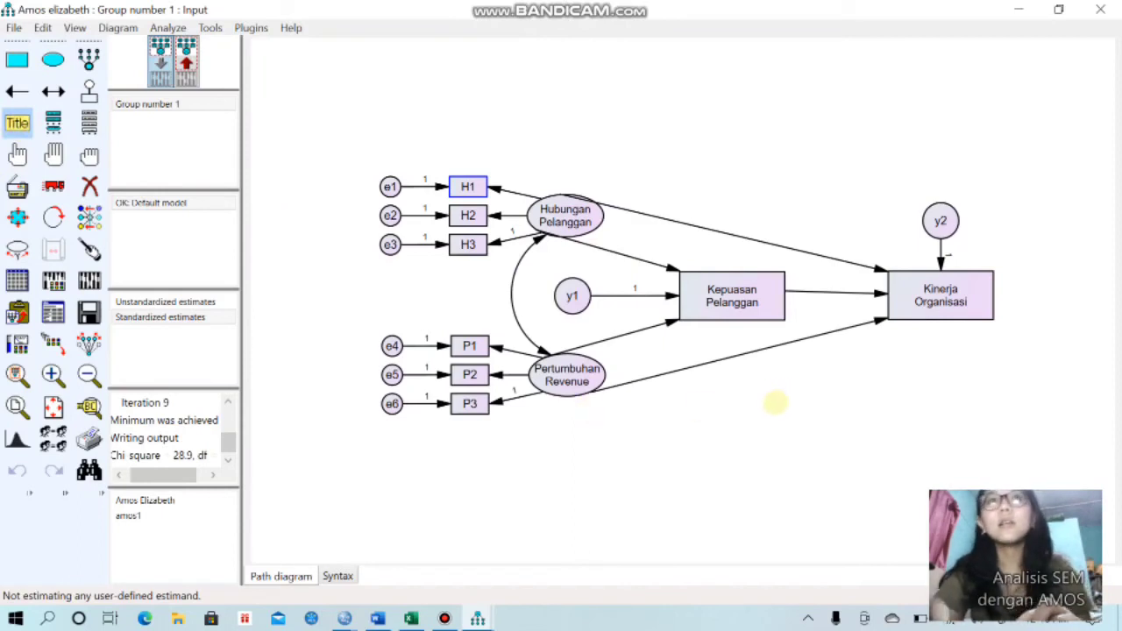
click(748, 455)
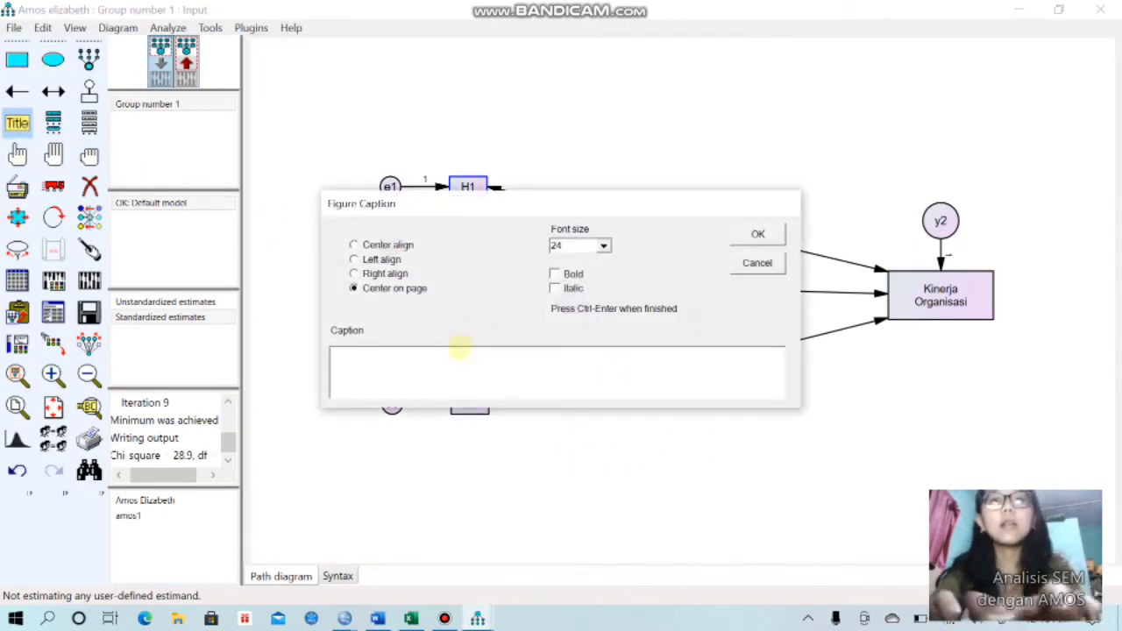
text(AGFI=\agfi TLI=\tli CFI=\cfi)
key(BackSpace)
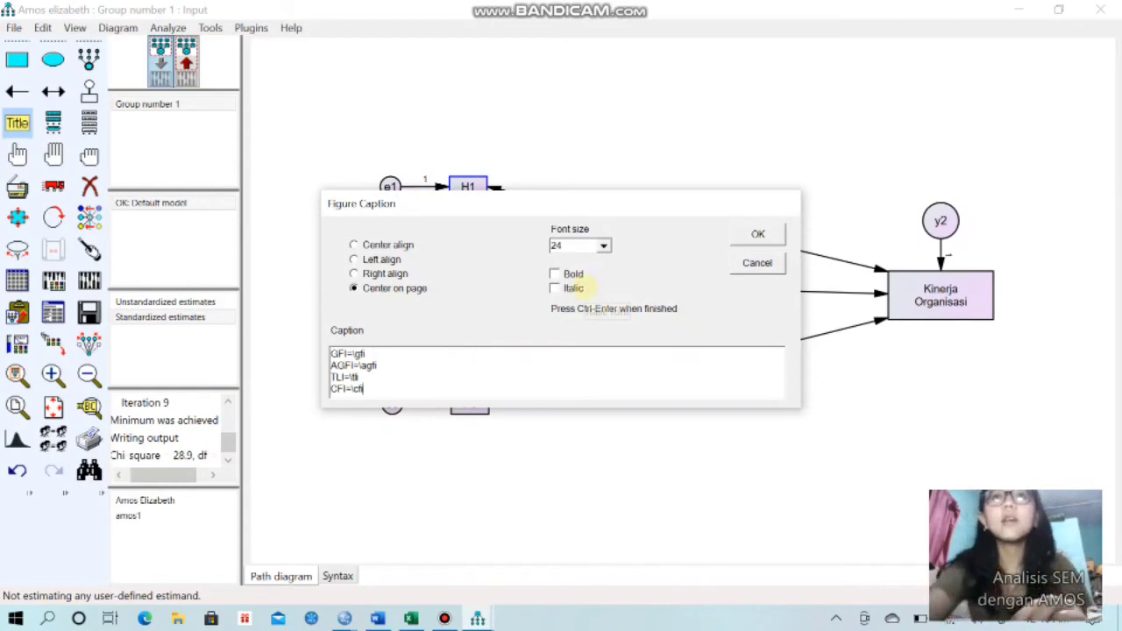
click(566, 273)
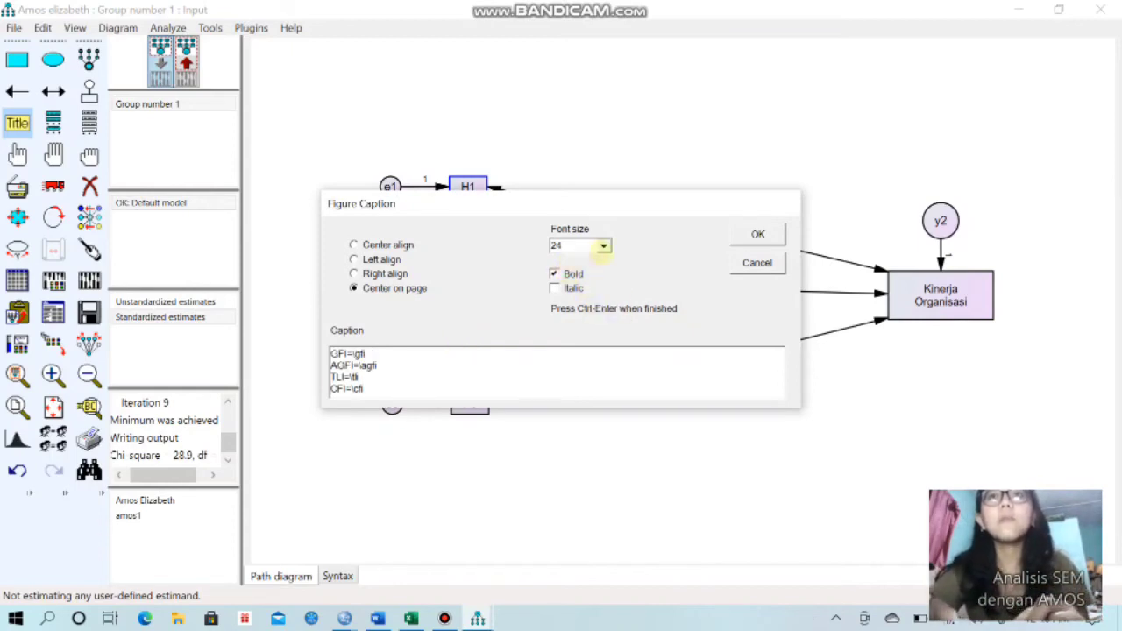
click(603, 247)
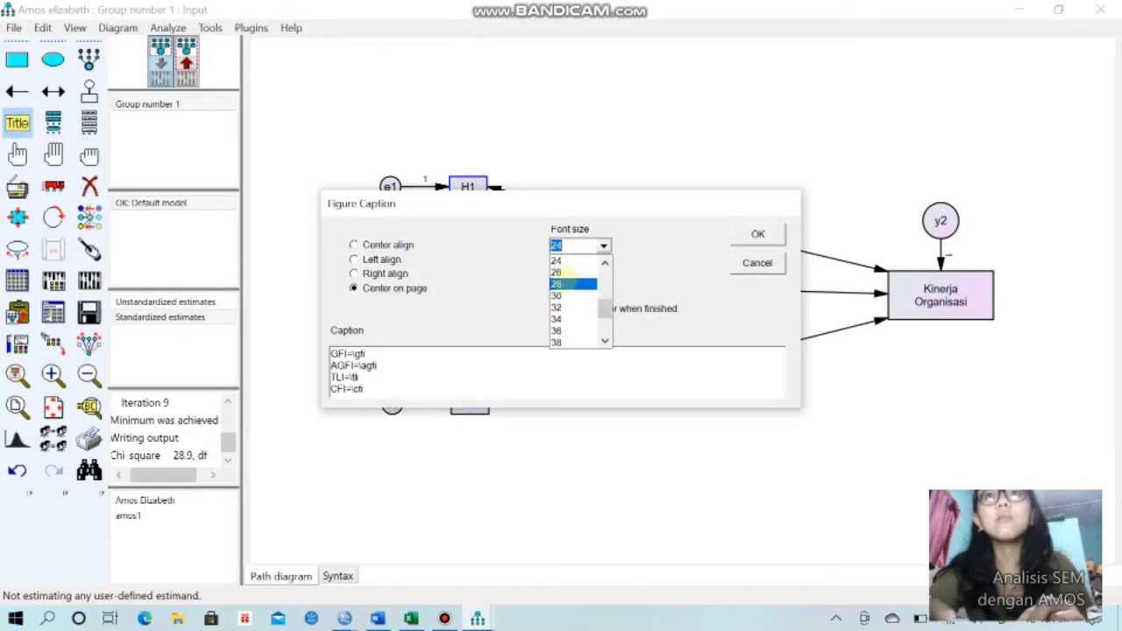
click(566, 283)
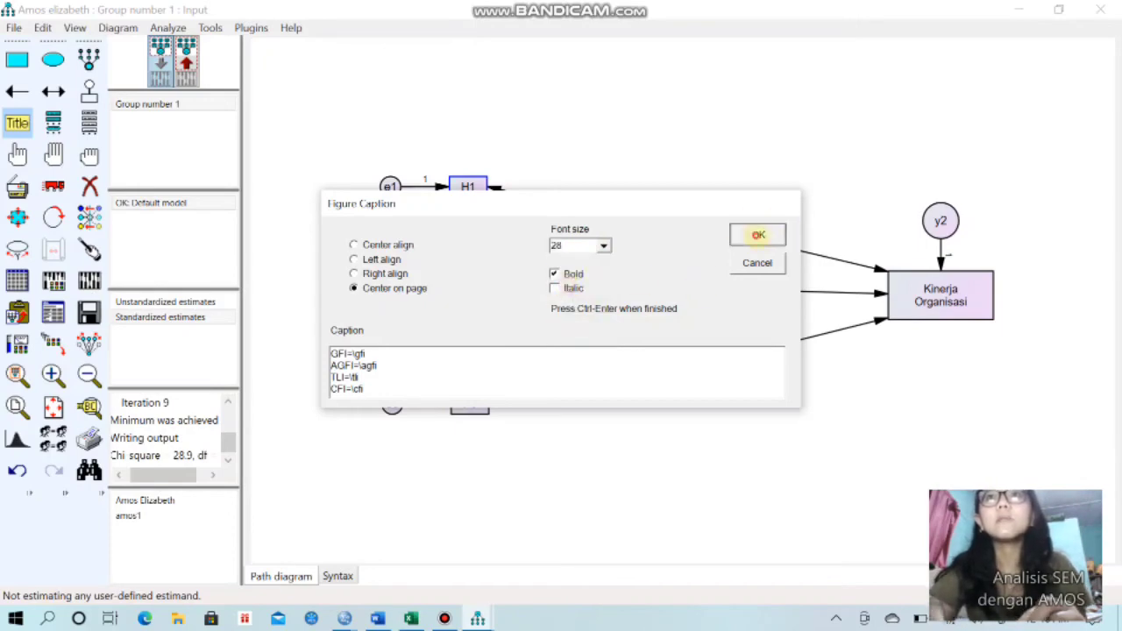
click(759, 235)
- Reduce the Goodness of Fit caption's font size to 20
click(736, 456)
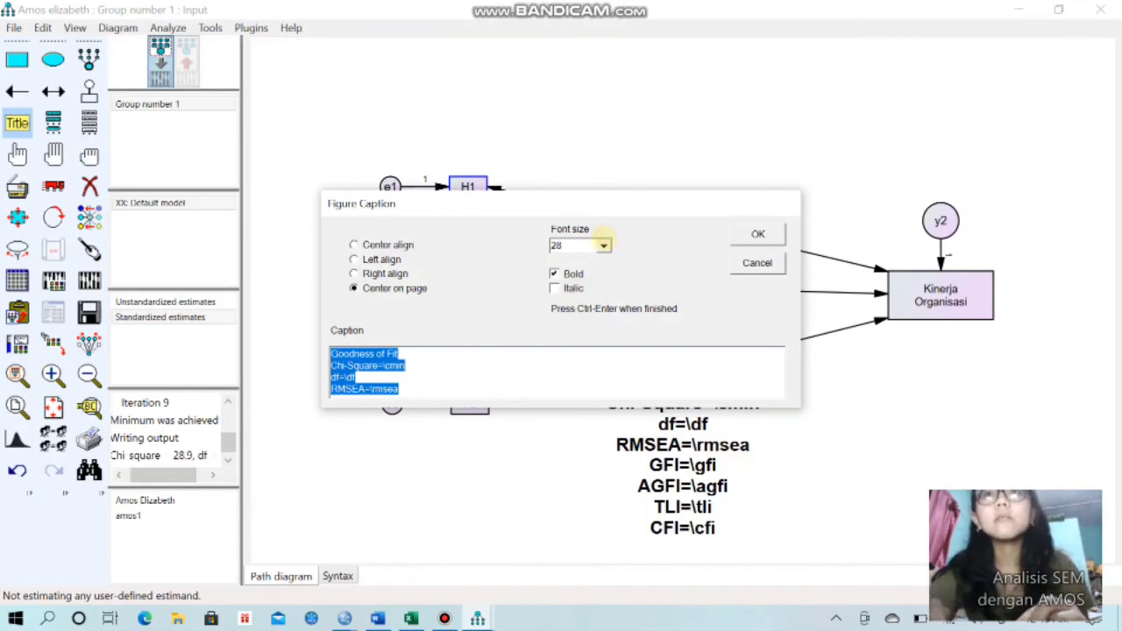
click(603, 246)
scroll(593, 261, up, 2)
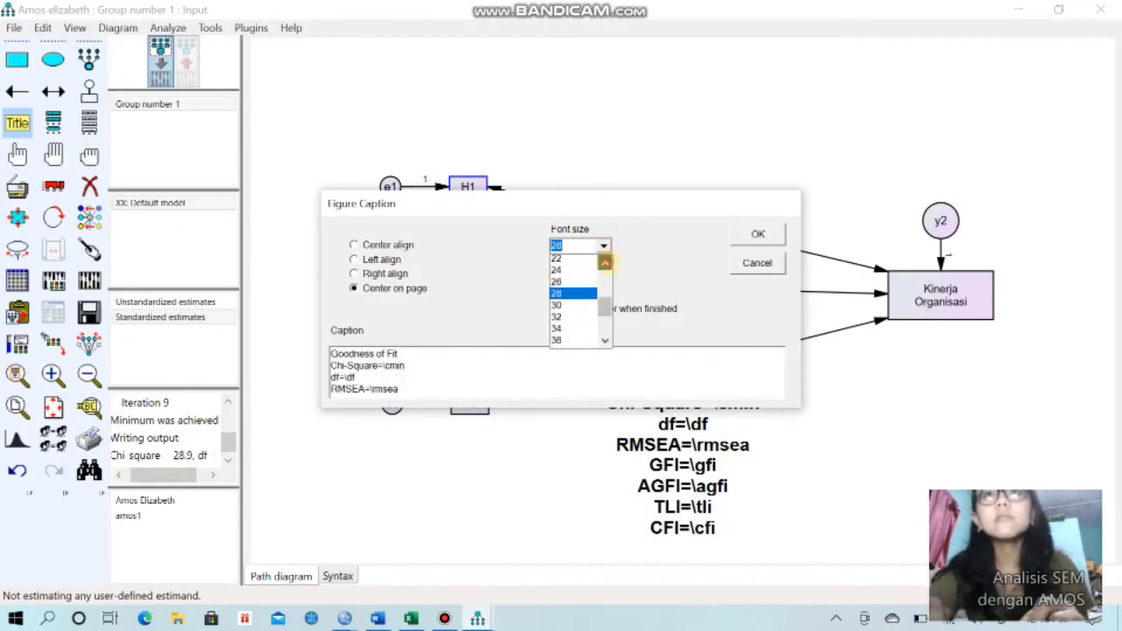
click(559, 246)
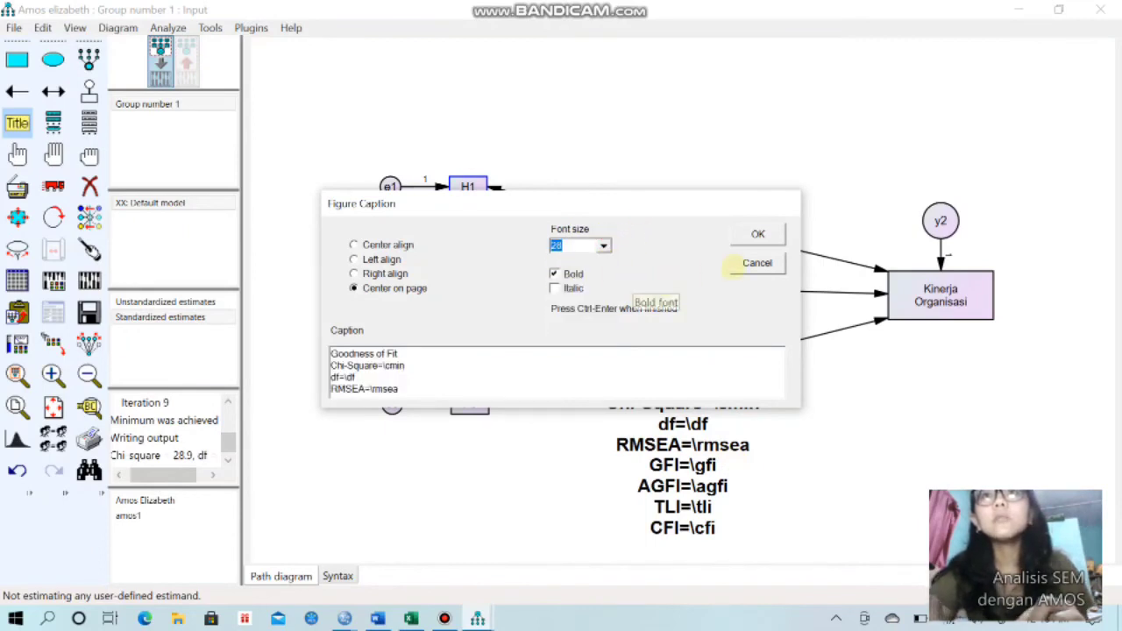
text(20)
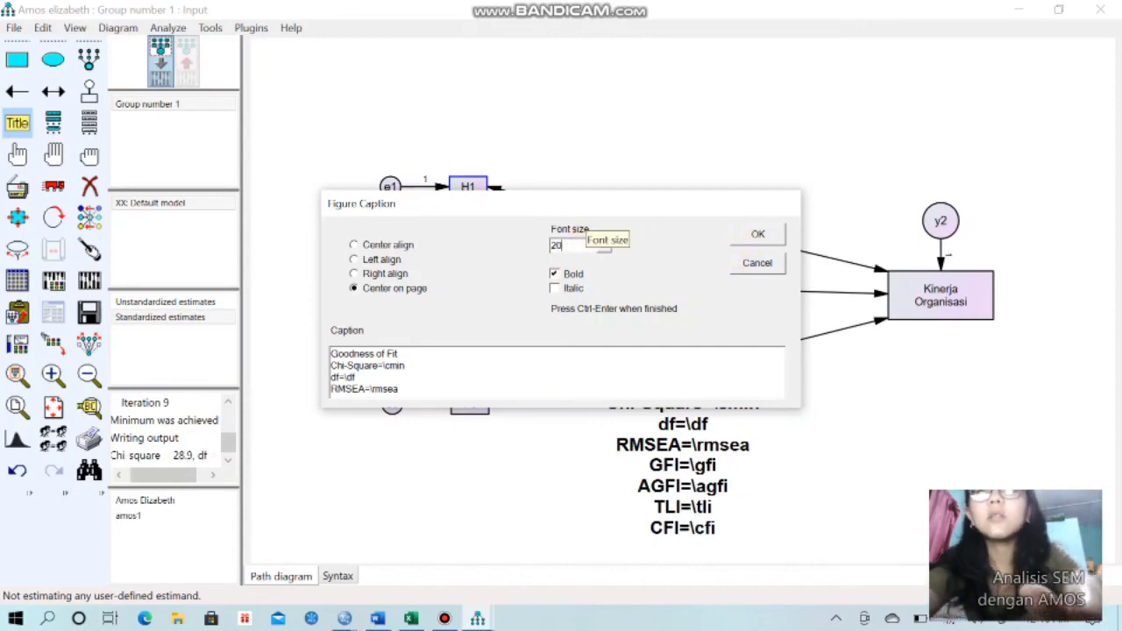
click(743, 239)
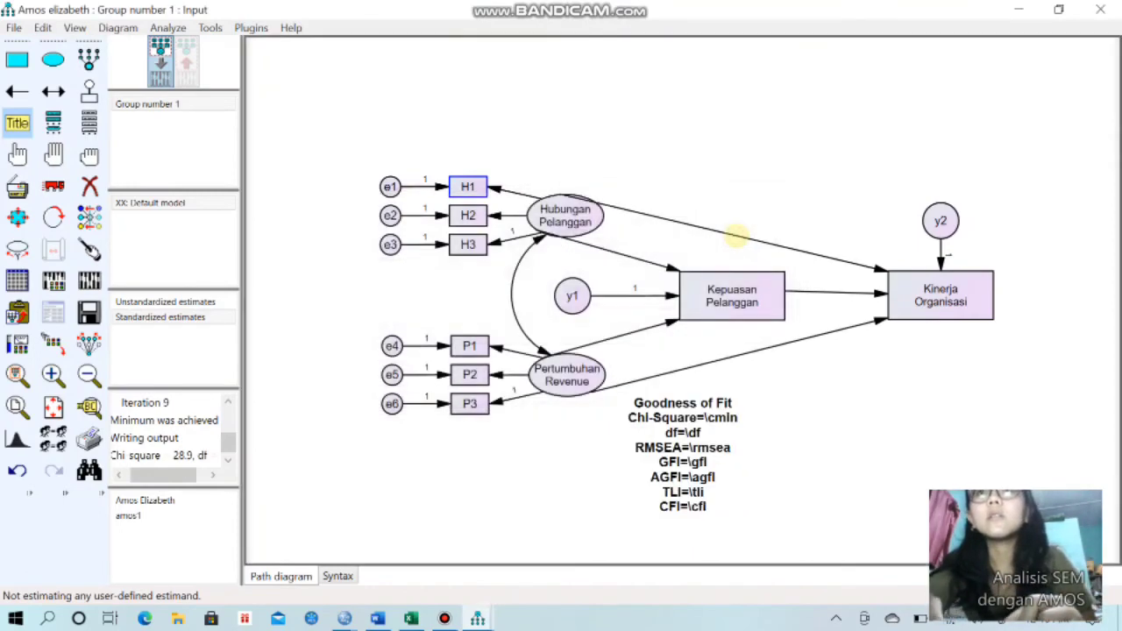
- Change the Goodness of Fit caption's alignment to Left align
click(688, 448)
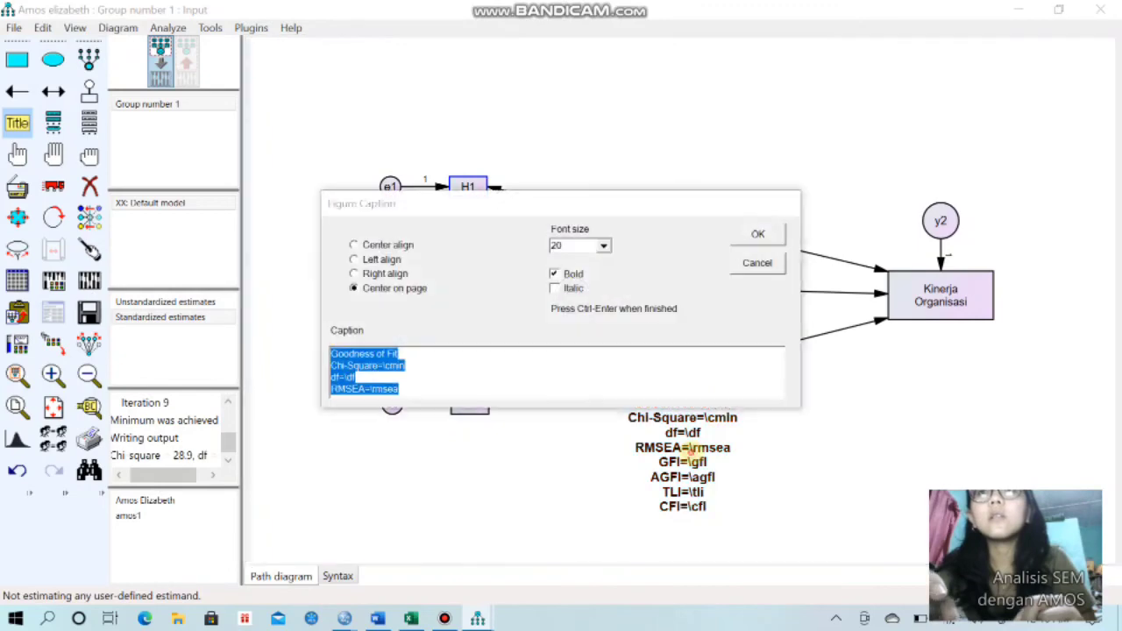
click(383, 256)
click(756, 233)
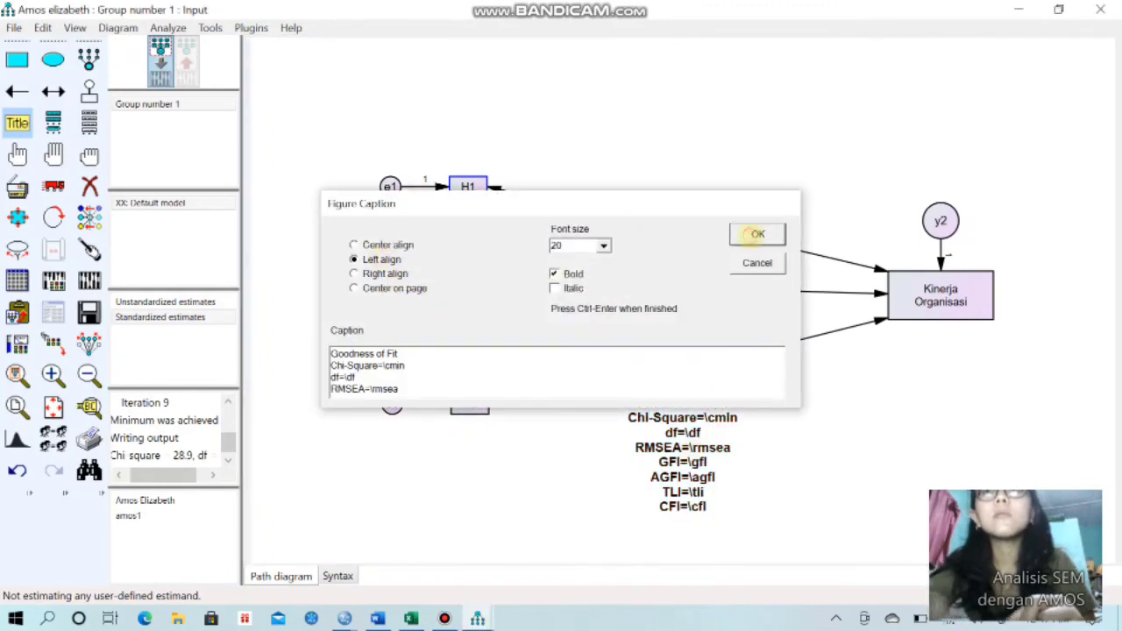